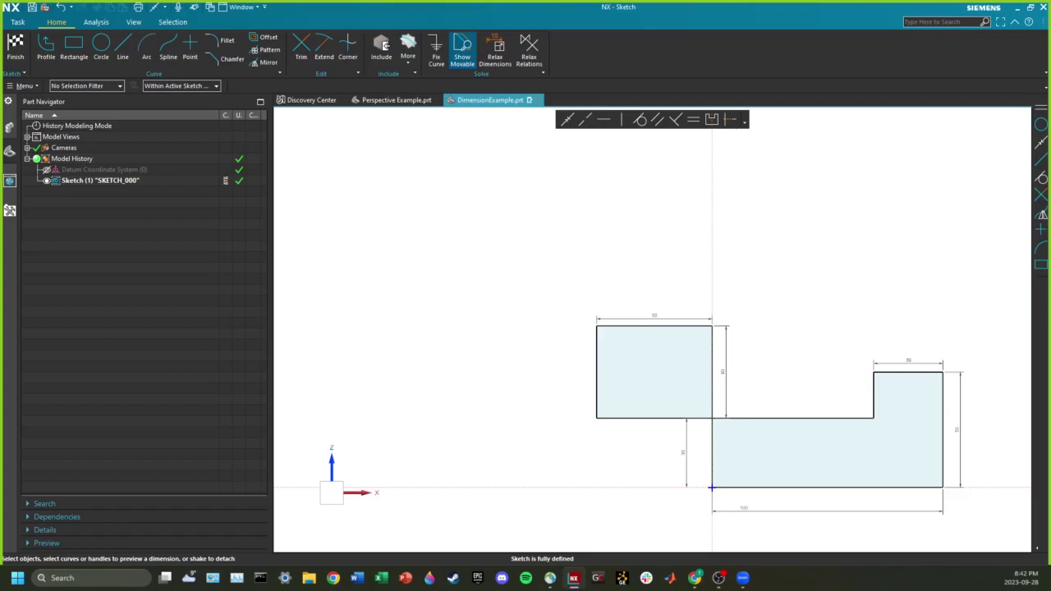
# Finish the open sketch in DimensionExample.prt and switch to the Discovery Center.
pyautogui.click(14, 49)
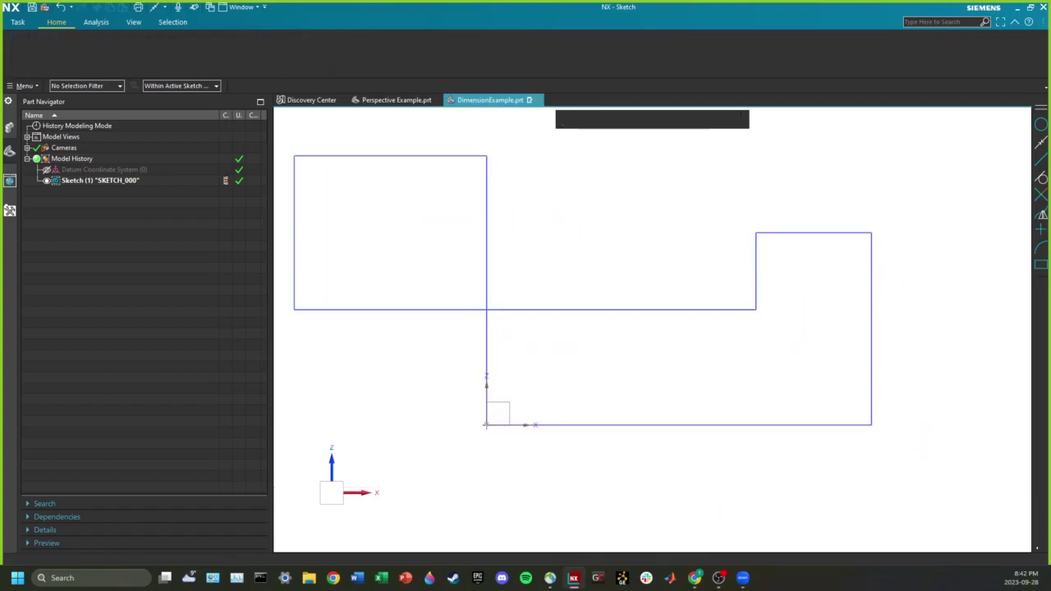
pyautogui.click(311, 101)
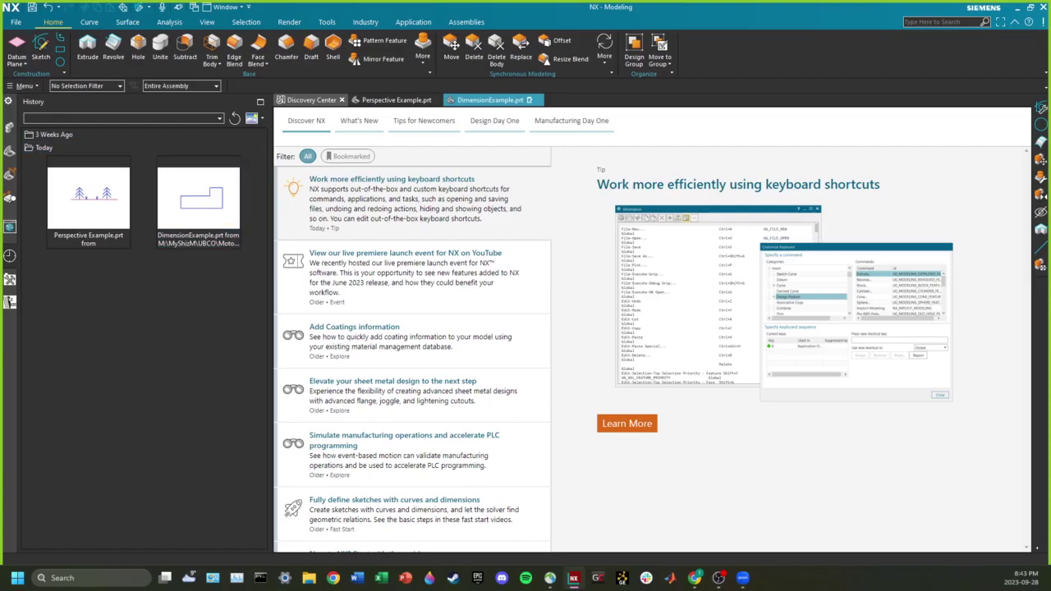
# Create a new part from the Model template with millimetre units, keeping the name model1.prt.
pyautogui.click(15, 23)
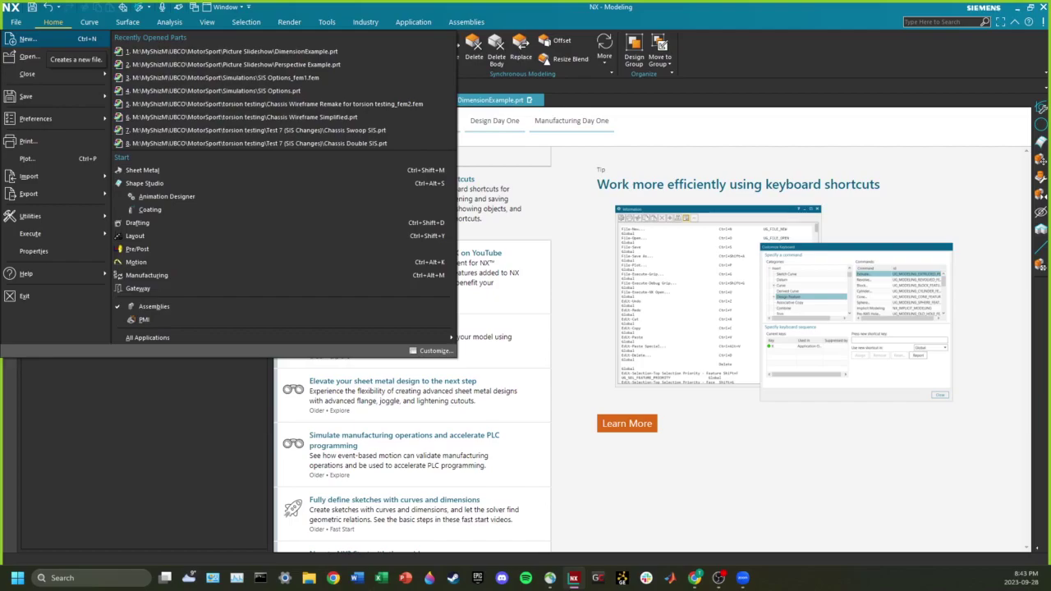
pyautogui.click(36, 39)
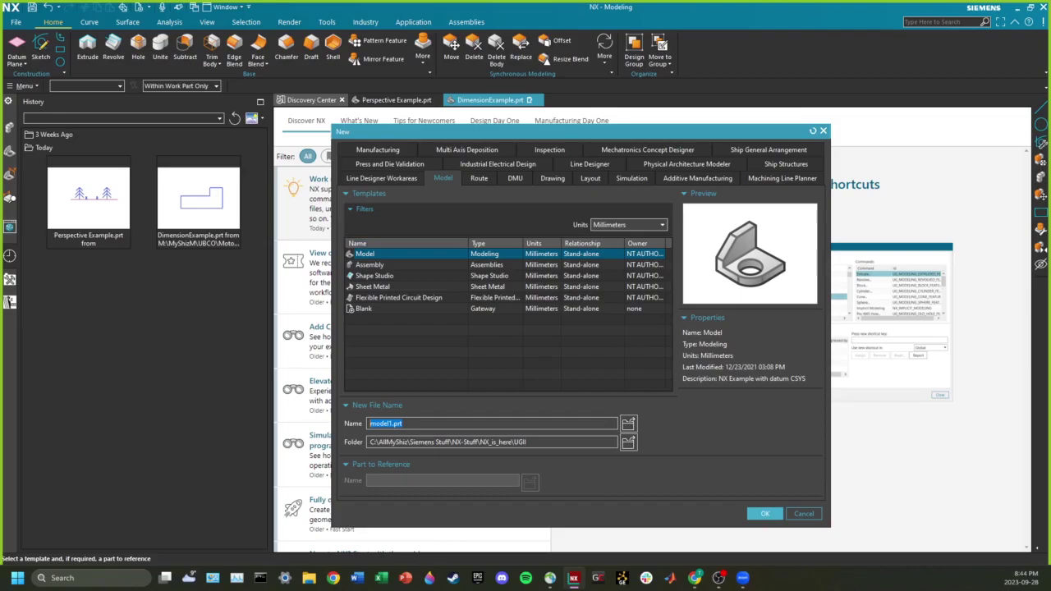
pyautogui.click(629, 225)
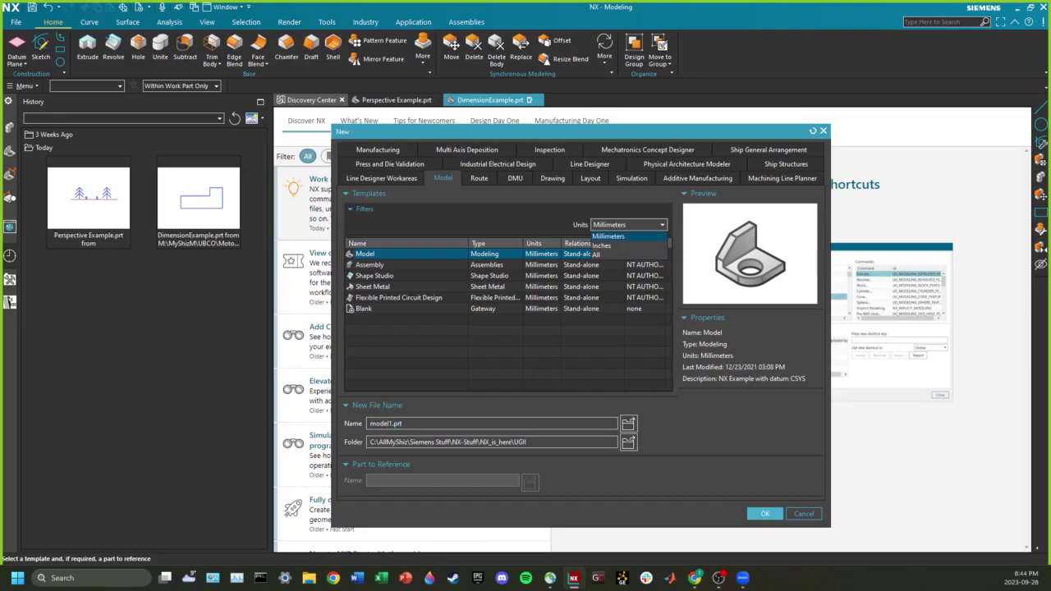
pyautogui.click(629, 235)
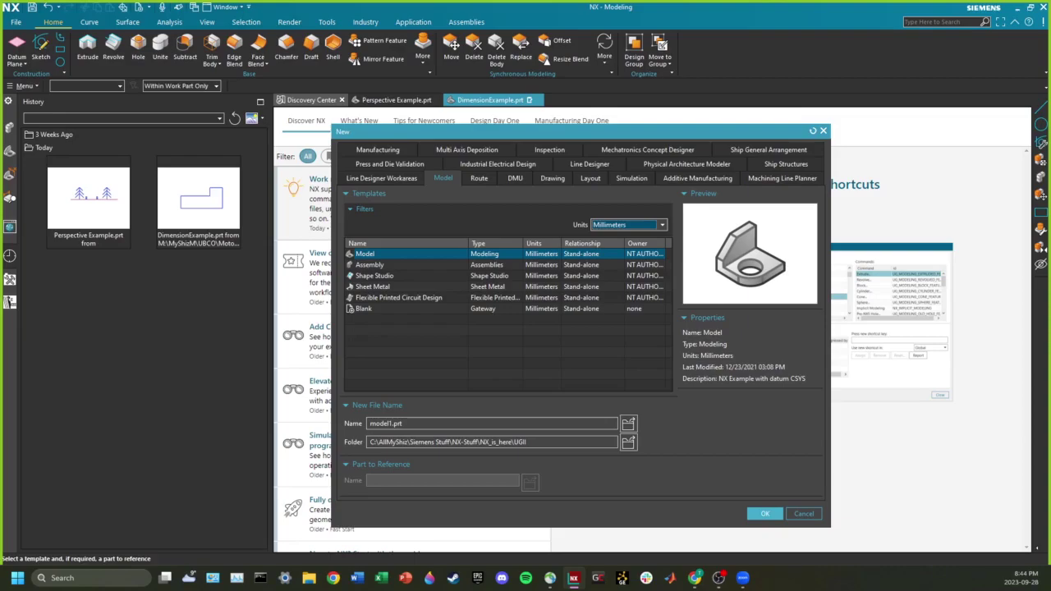
pyautogui.press('Return')
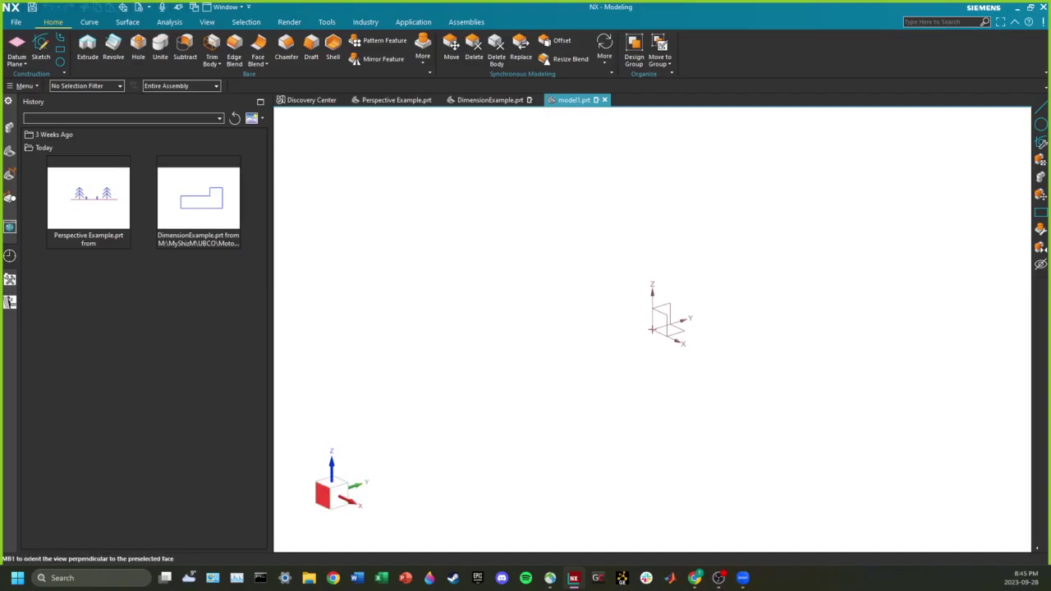
# Create a new sketch on the Top principal plane of the empty part.
pyautogui.click(323, 495)
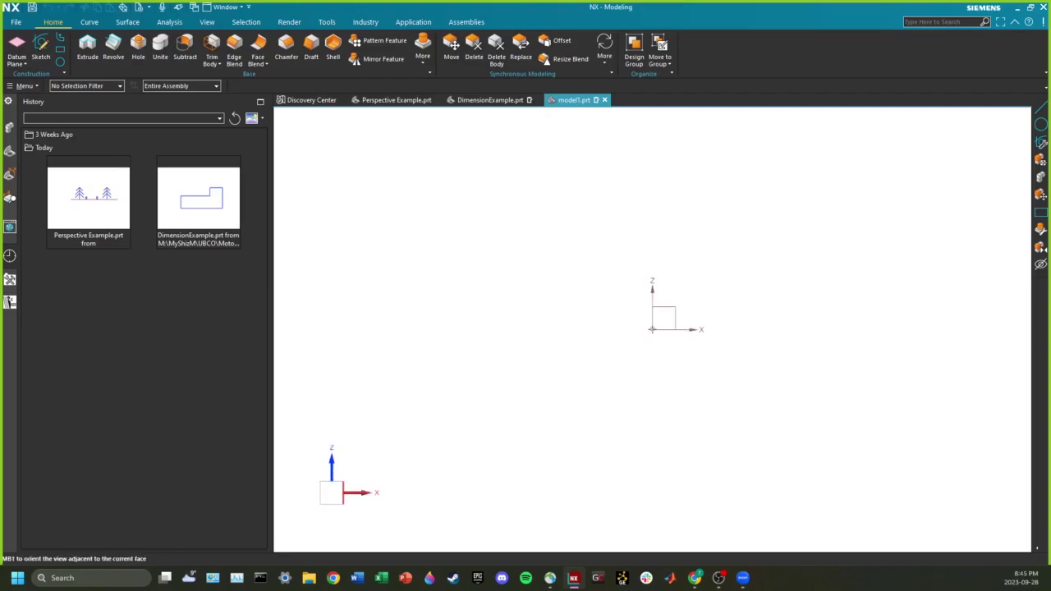
pyautogui.click(344, 493)
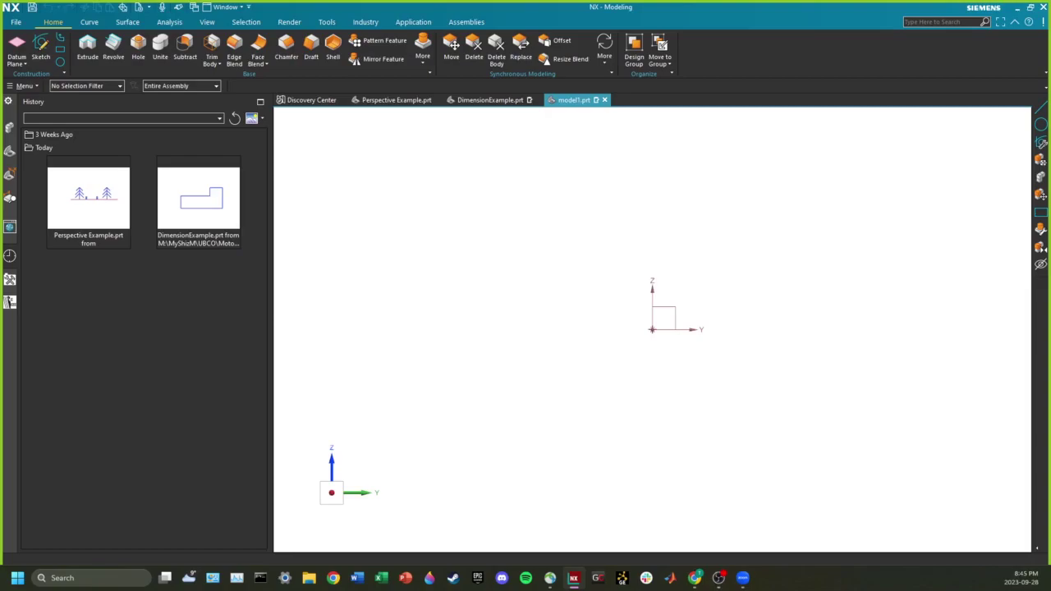
pyautogui.moveTo(653, 329); pyautogui.dragTo(753, 361, button='middle')
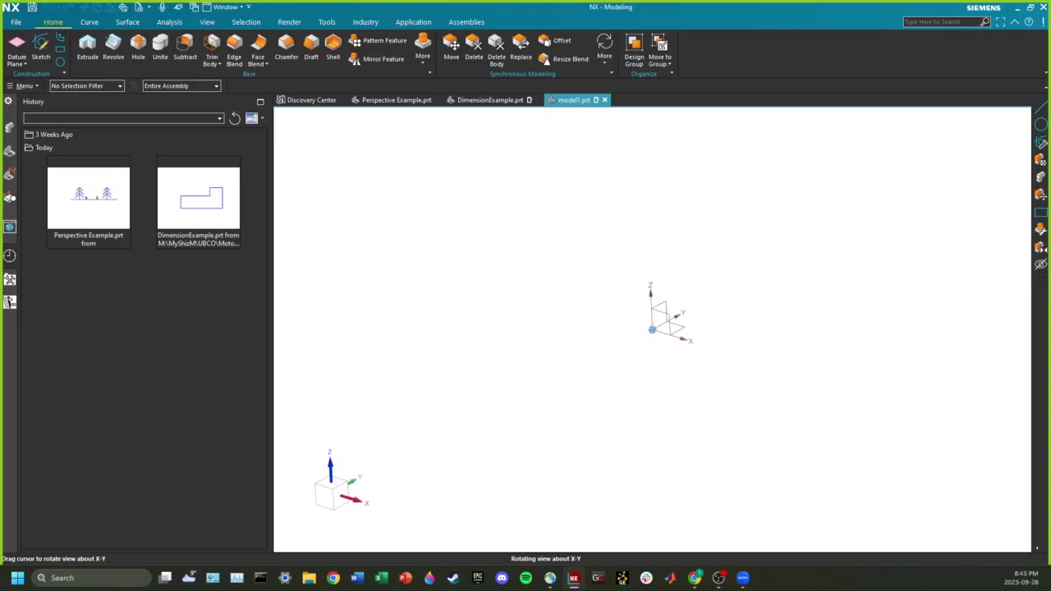
pyautogui.moveTo(652, 330); pyautogui.dragTo(652, 329, button='middle')
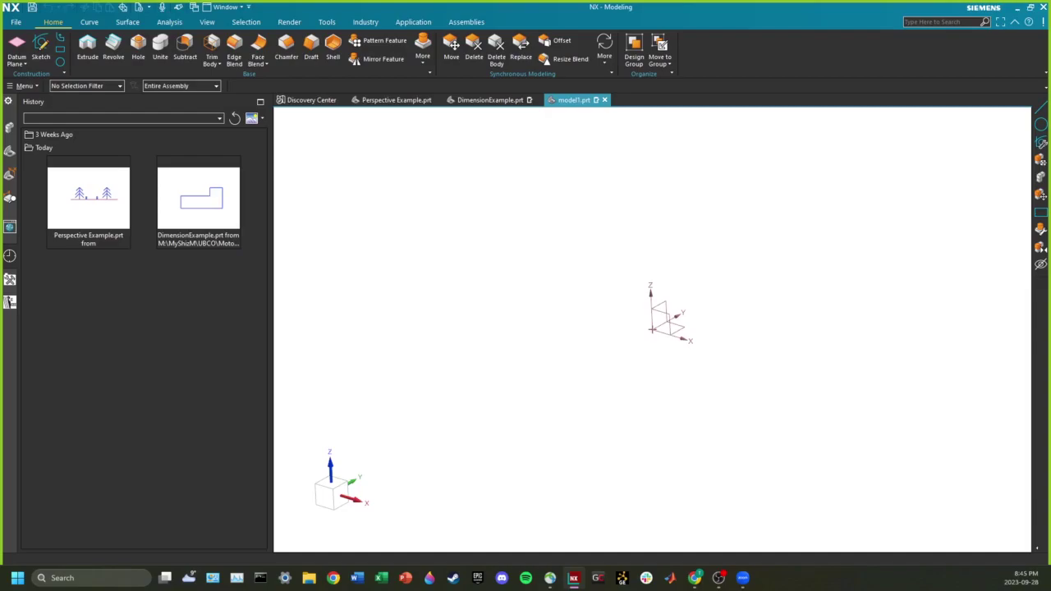
pyautogui.moveTo(651, 330)
pyautogui.keyDown('shift'); pyautogui.mouseDown(button='middle')
pyautogui.moveTo(462, 343)
pyautogui.moveTo(772, 347)
pyautogui.moveTo(488, 323)
pyautogui.moveTo(809, 333)
pyautogui.moveTo(591, 309)
pyautogui.moveTo(643, 322)
pyautogui.mouseUp(button='middle'); pyautogui.keyUp('shift')
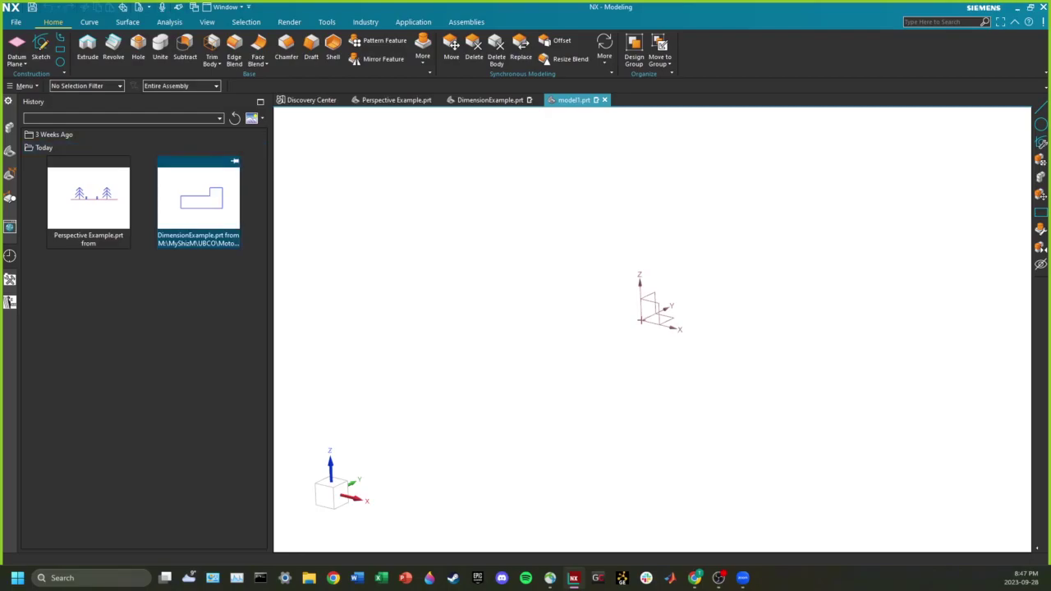
pyautogui.click(40, 48)
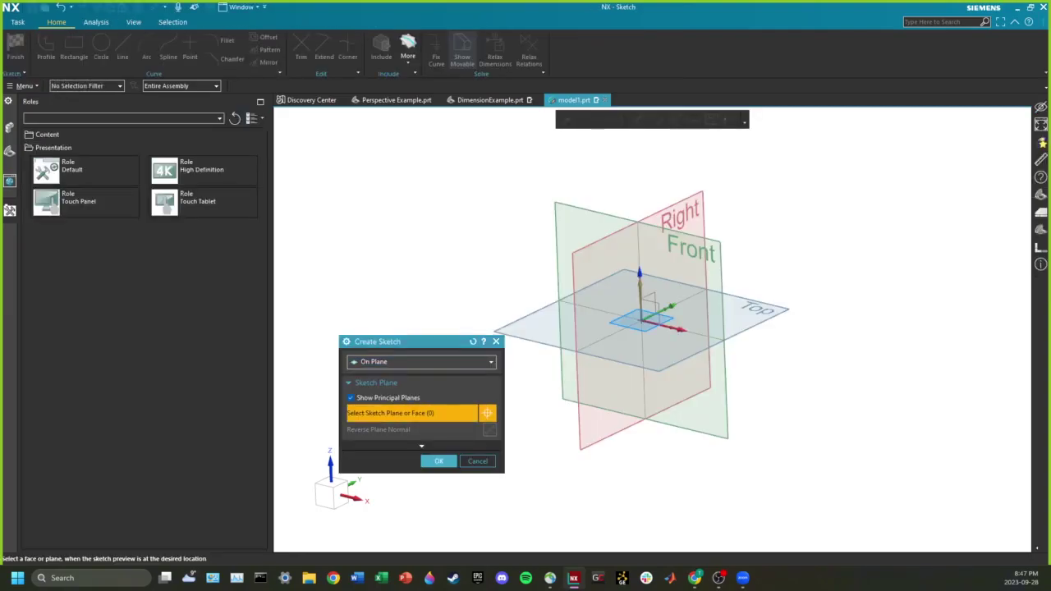
pyautogui.moveTo(406, 341)
pyautogui.mouseDown()
pyautogui.moveTo(388, 298)
pyautogui.moveTo(359, 114)
pyautogui.mouseUp()
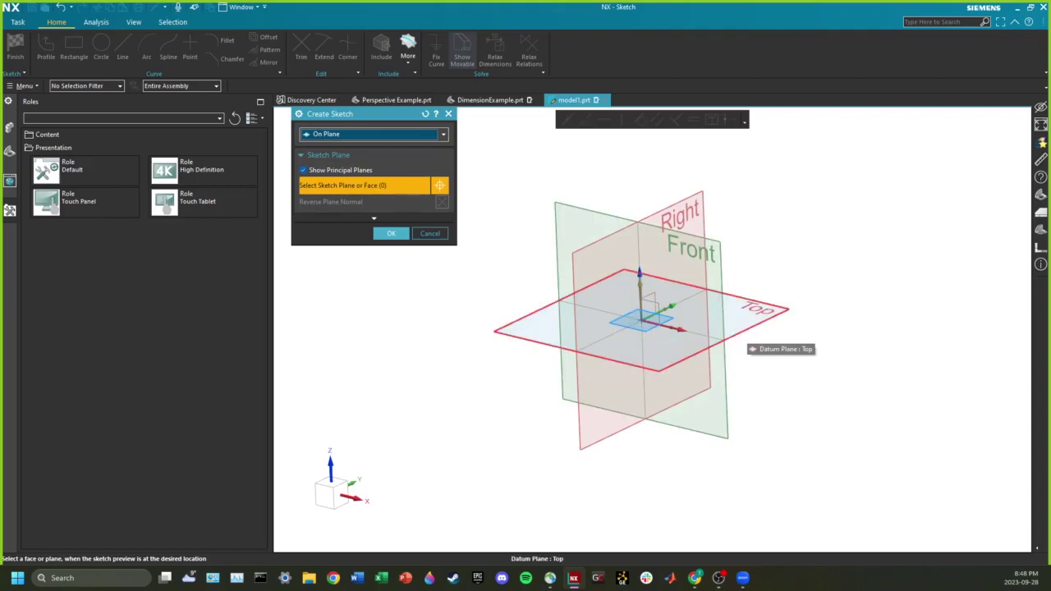
pyautogui.click(737, 335)
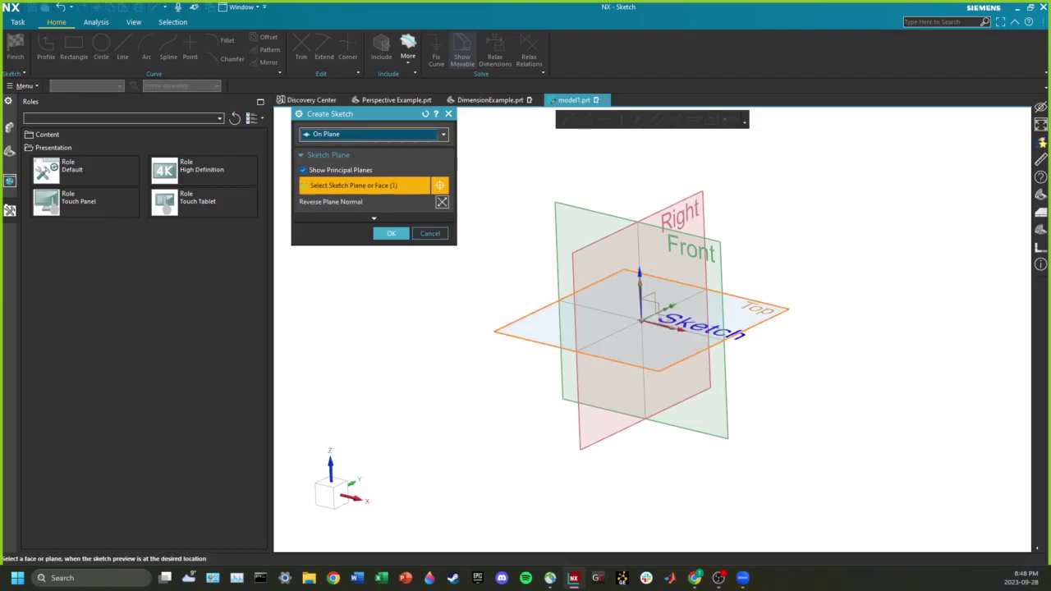
pyautogui.click(391, 233)
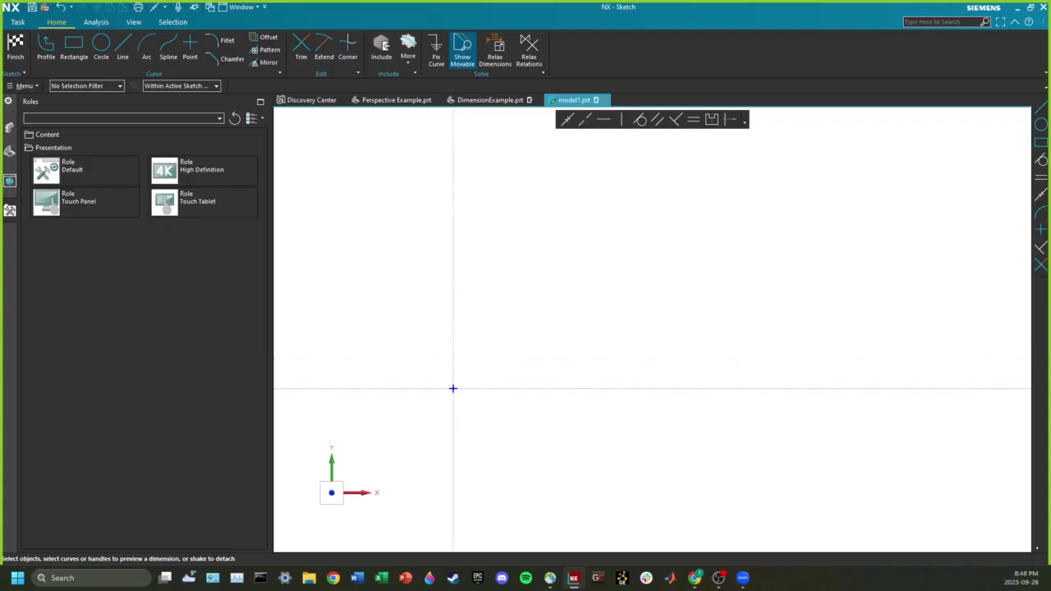
# Sketch a rough four-sided shape from individual lines above the X axis, and delete all its curves.
pyautogui.press('l')
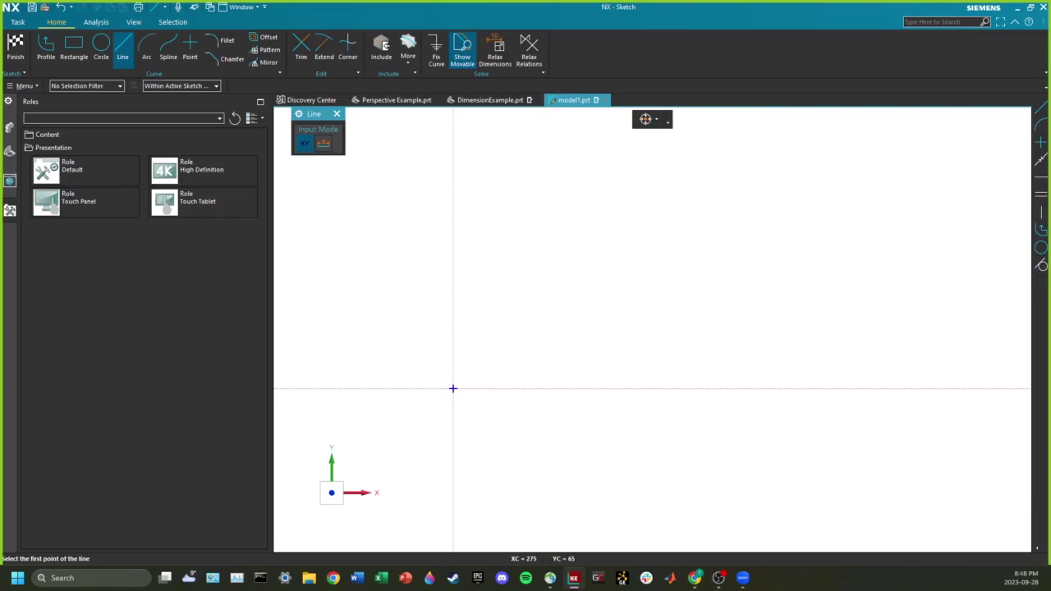
pyautogui.click(591, 308)
pyautogui.click(663, 308)
pyautogui.click(663, 308)
pyautogui.click(676, 250)
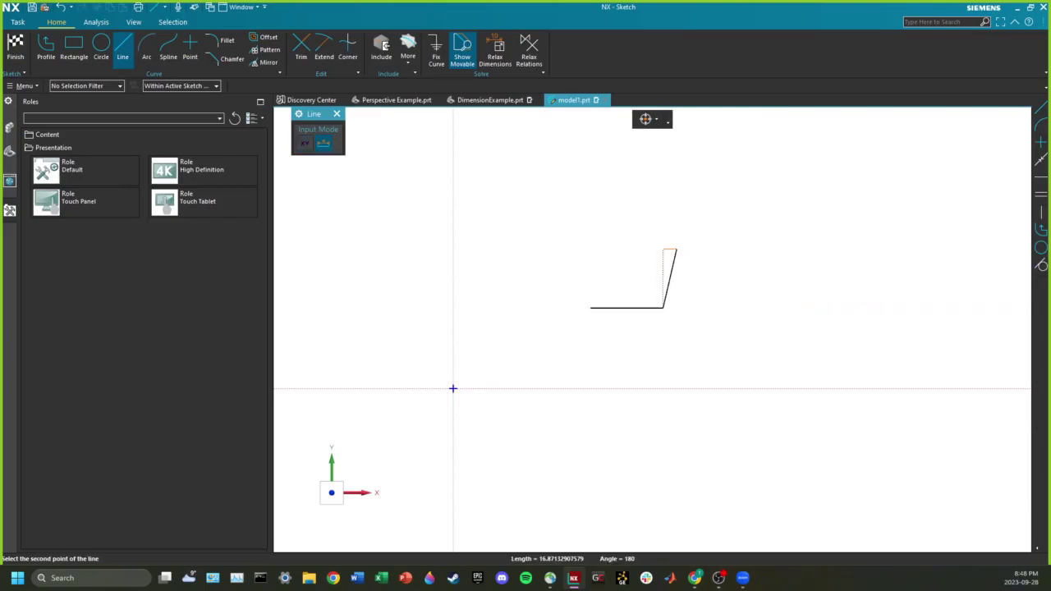
pyautogui.click(596, 242)
pyautogui.click(590, 308)
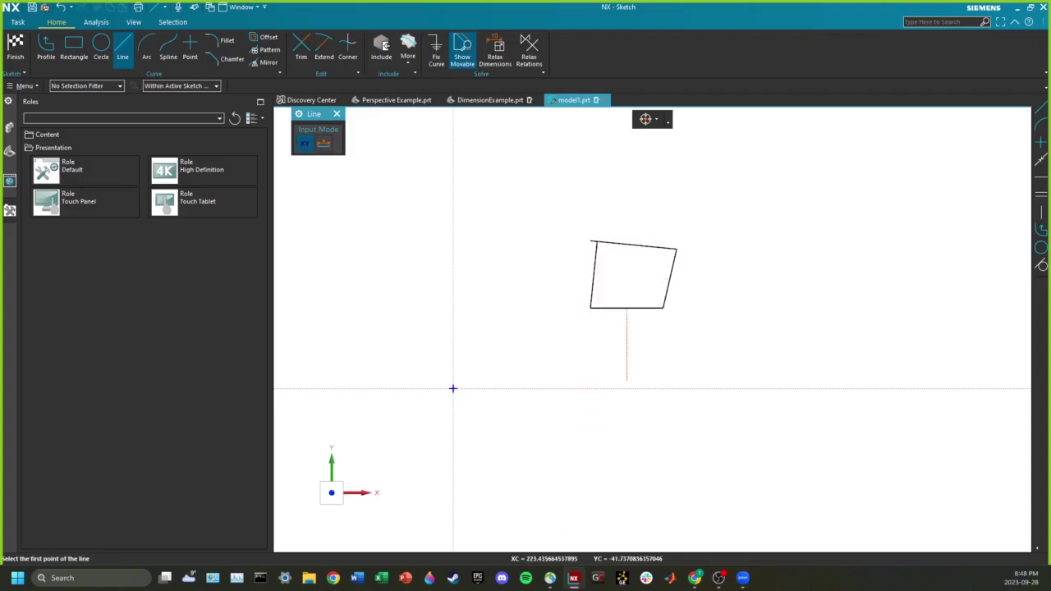
pyautogui.press('Escape')
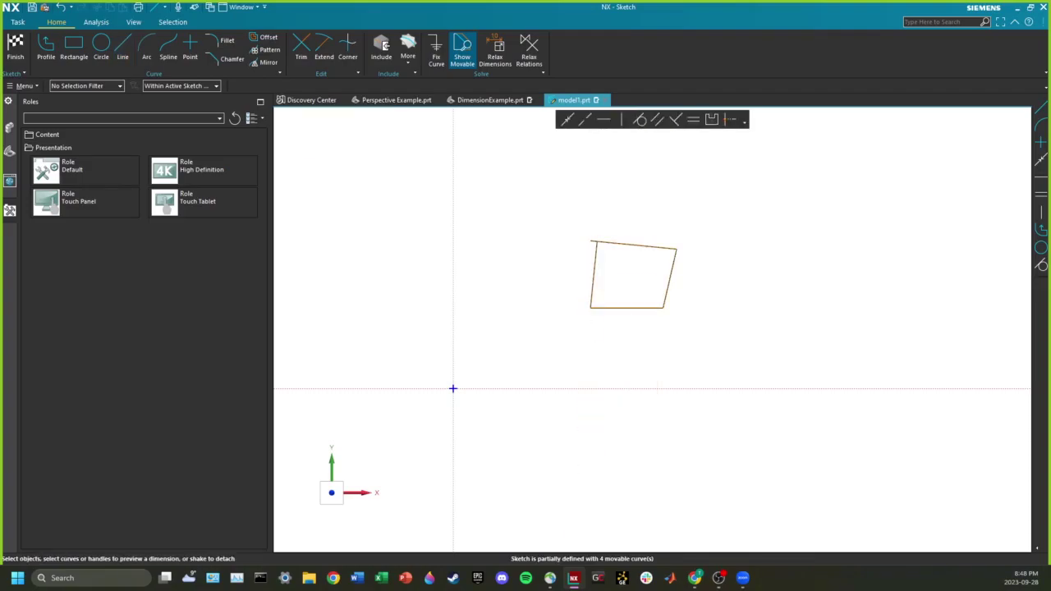
pyautogui.hotkey('ctrl', 'a')
pyautogui.press('Delete')
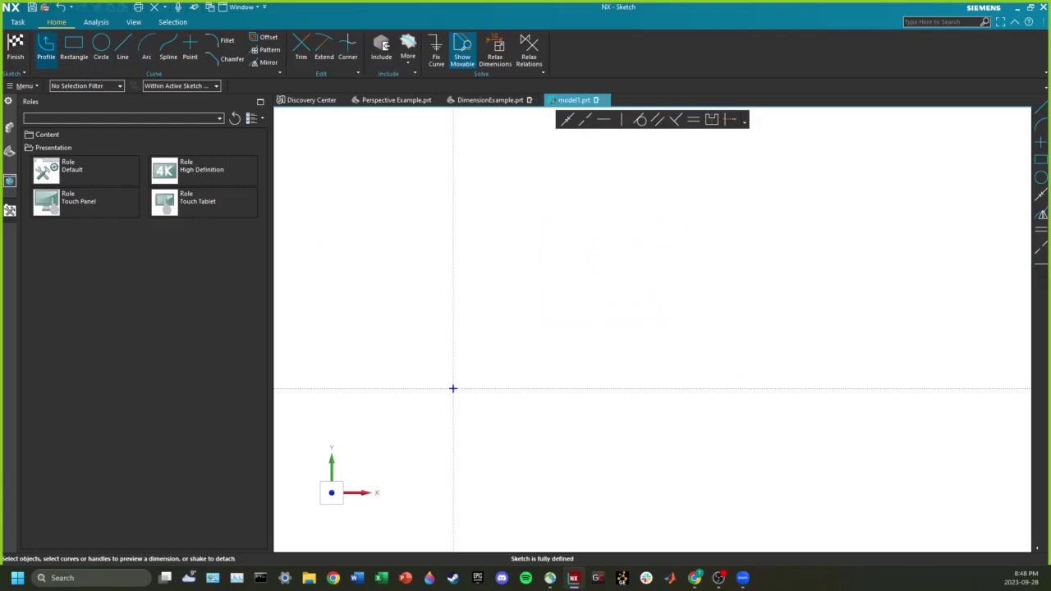
# Sketch a closed rectangle about 145 mm wide above the X axis as one continuous chain with the Profile tool.
pyautogui.click(46, 47)
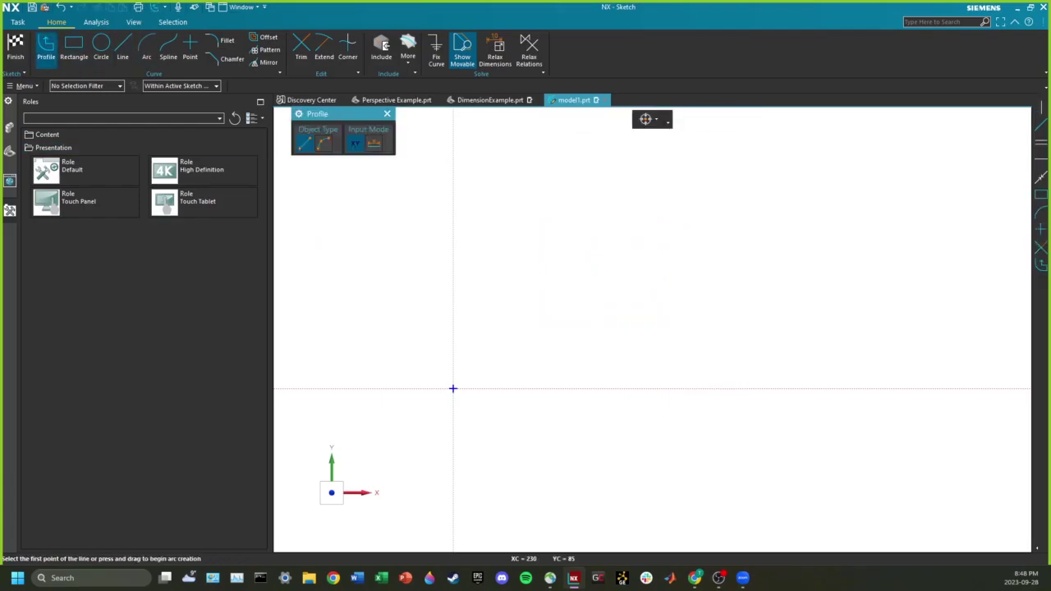
pyautogui.click(623, 303)
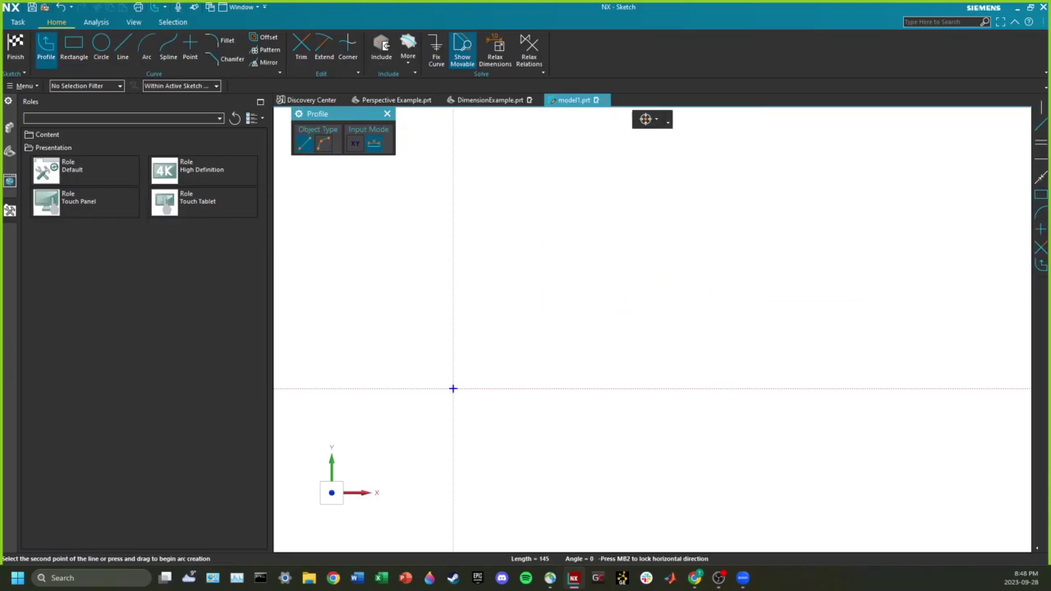
pyautogui.click(739, 304)
pyautogui.click(739, 200)
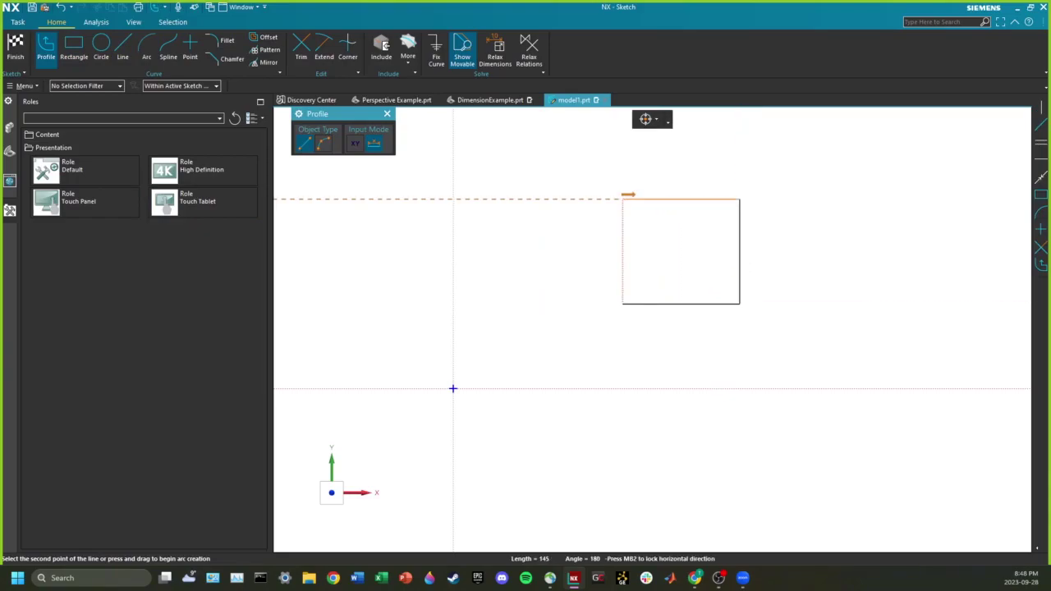
pyautogui.click(623, 199)
pyautogui.click(622, 303)
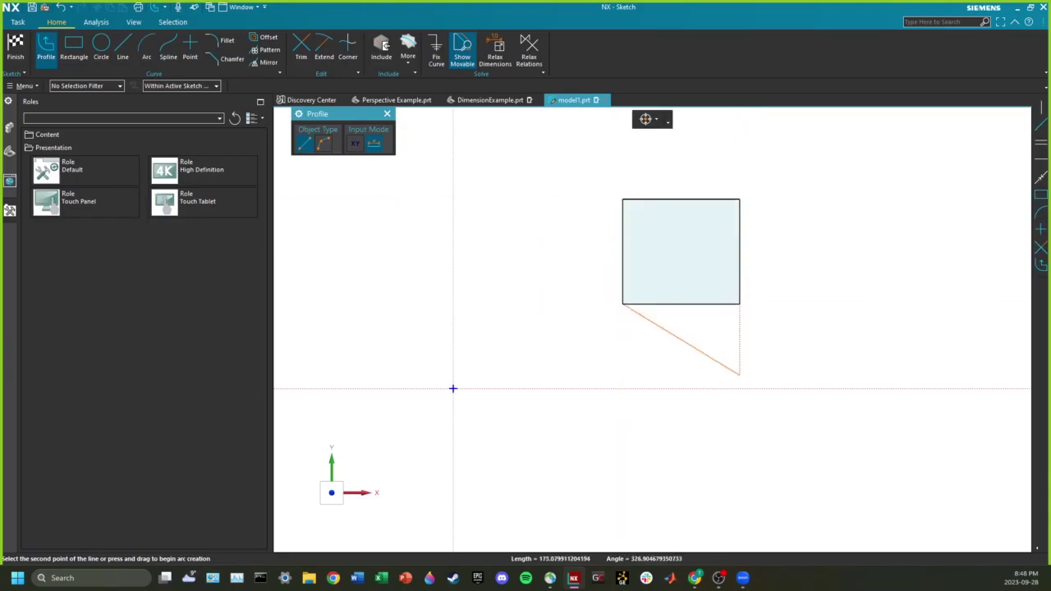
pyautogui.press('Escape')
# Switch the profile to arc segments and undo the rectangle's lines.
pyautogui.click(324, 144)
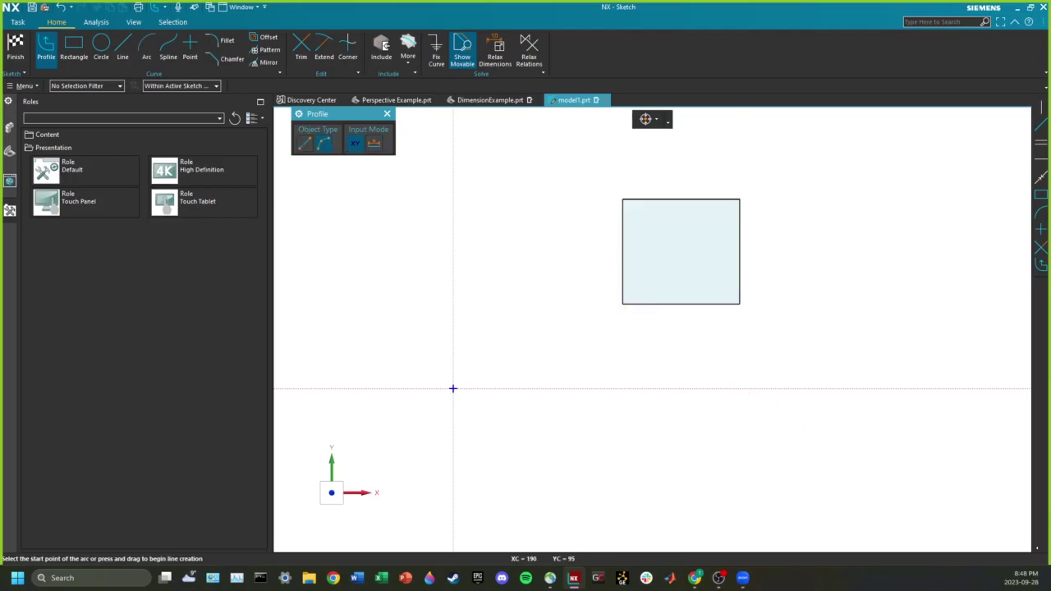
pyautogui.hotkey('ctrl', 'z')
pyautogui.hotkey('ctrl', 'z')
pyautogui.hotkey('ctrl', 'z')
pyautogui.hotkey('ctrl', 'z')
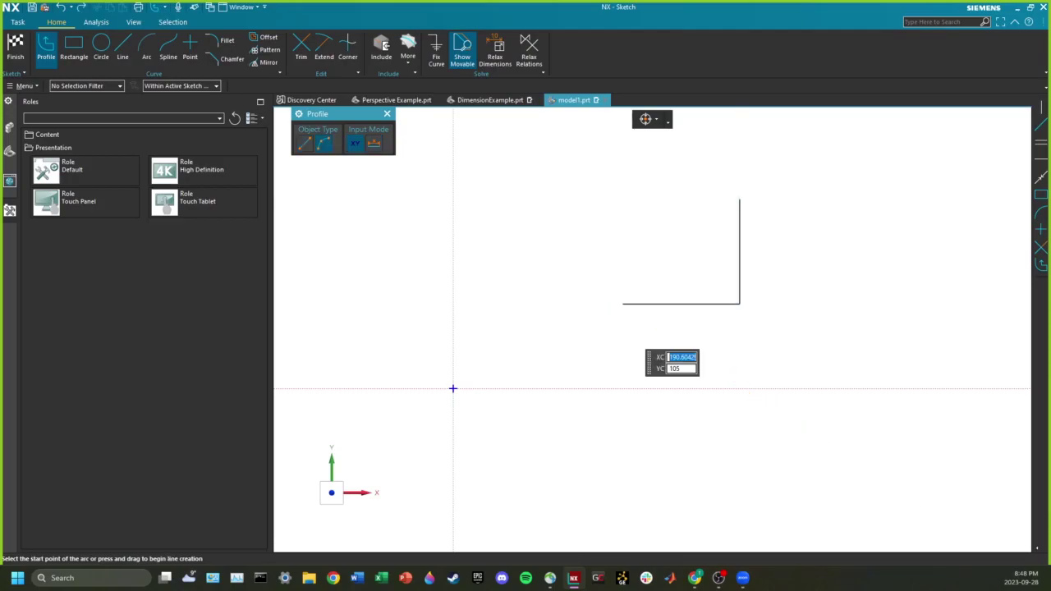
# Sketch three unconnected lines, two horizontal and one vertical, with the Line tool and finish the sketch.
pyautogui.click(122, 48)
pyautogui.click(555, 283)
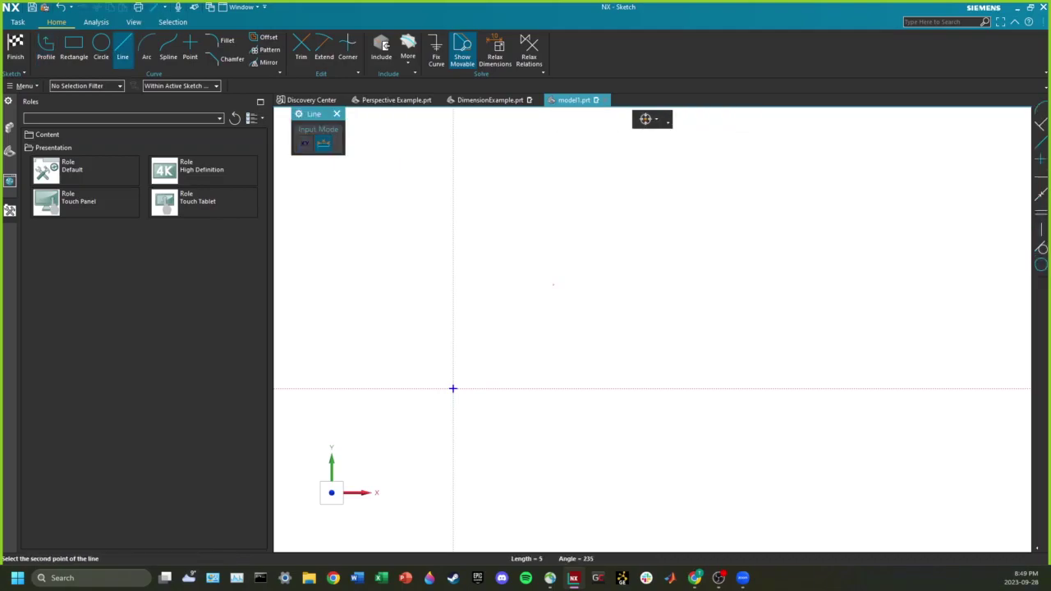
pyautogui.click(683, 283)
pyautogui.click(683, 263)
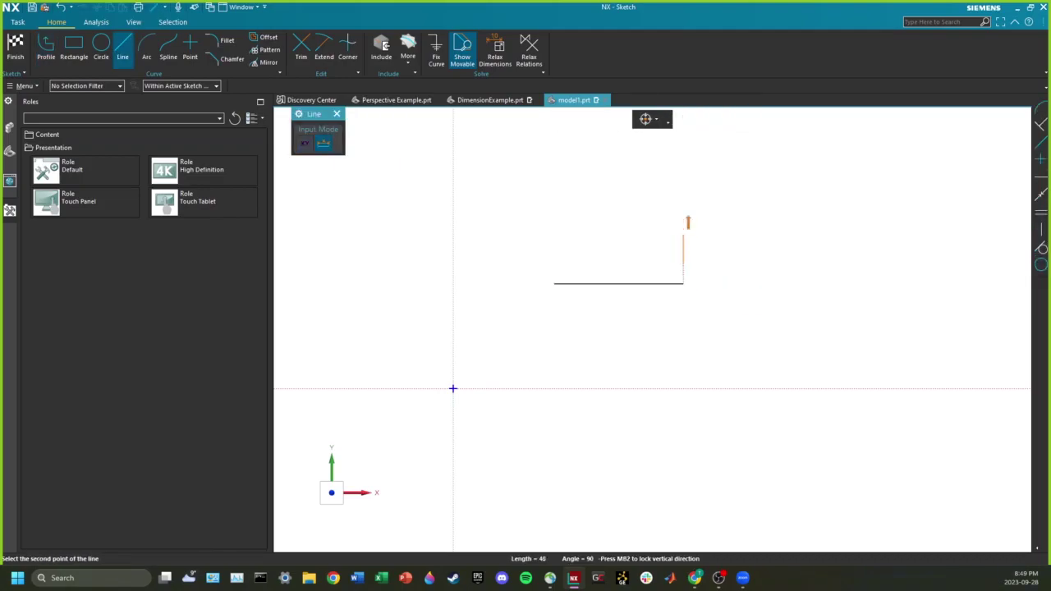
pyautogui.click(683, 214)
pyautogui.click(591, 224)
pyautogui.click(522, 223)
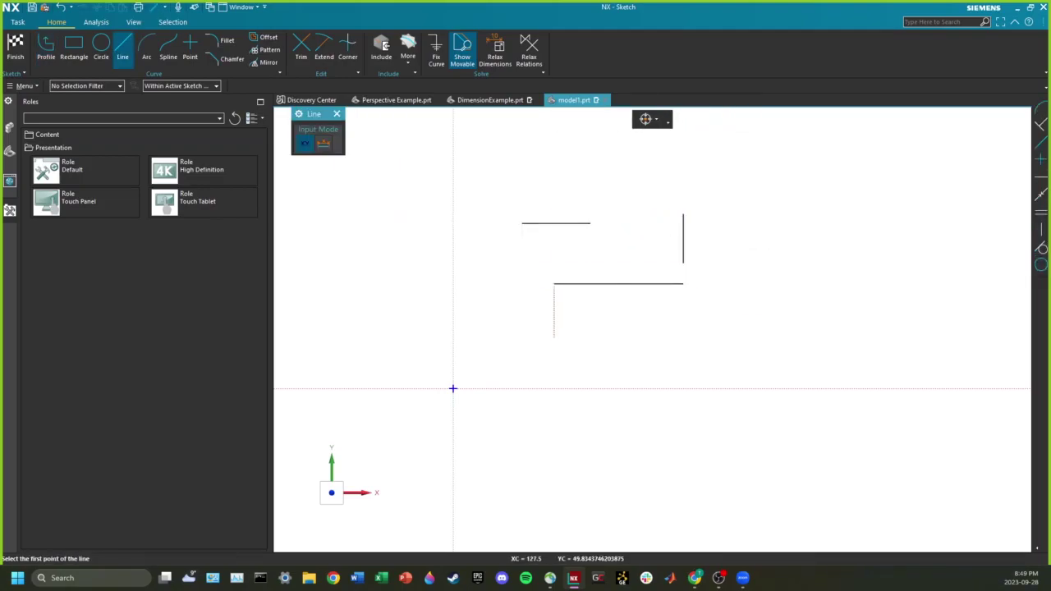
pyautogui.press('Escape')
pyautogui.hotkey('ctrl', 'q')
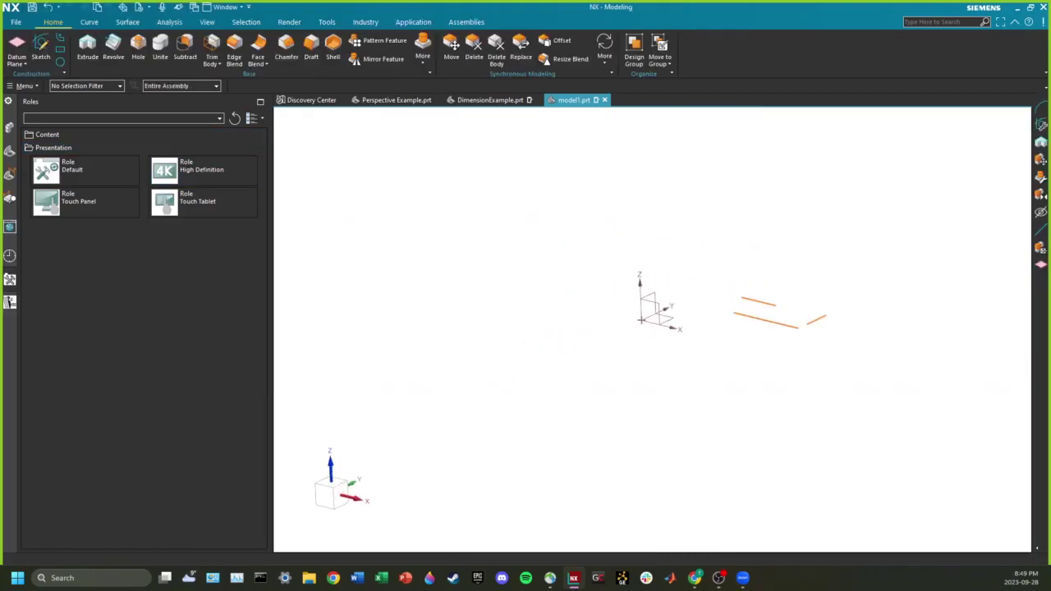
# Reopen the sketch and draw an open chain of five connected line segments between the existing lines with the Profile tool.
pyautogui.doubleClick(766, 321)
pyautogui.click(46, 49)
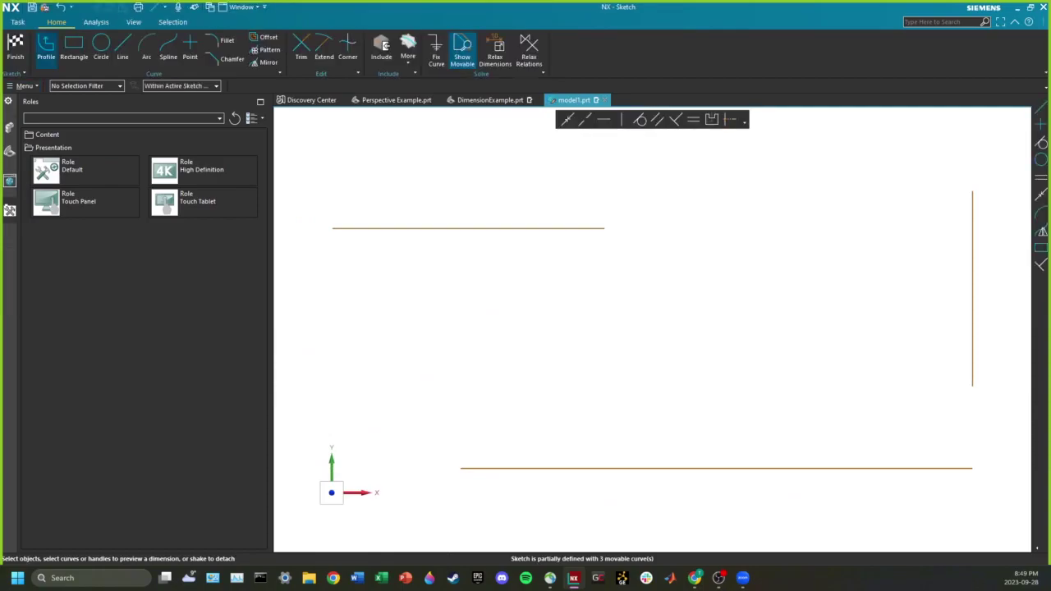
pyautogui.click(540, 317)
pyautogui.click(713, 318)
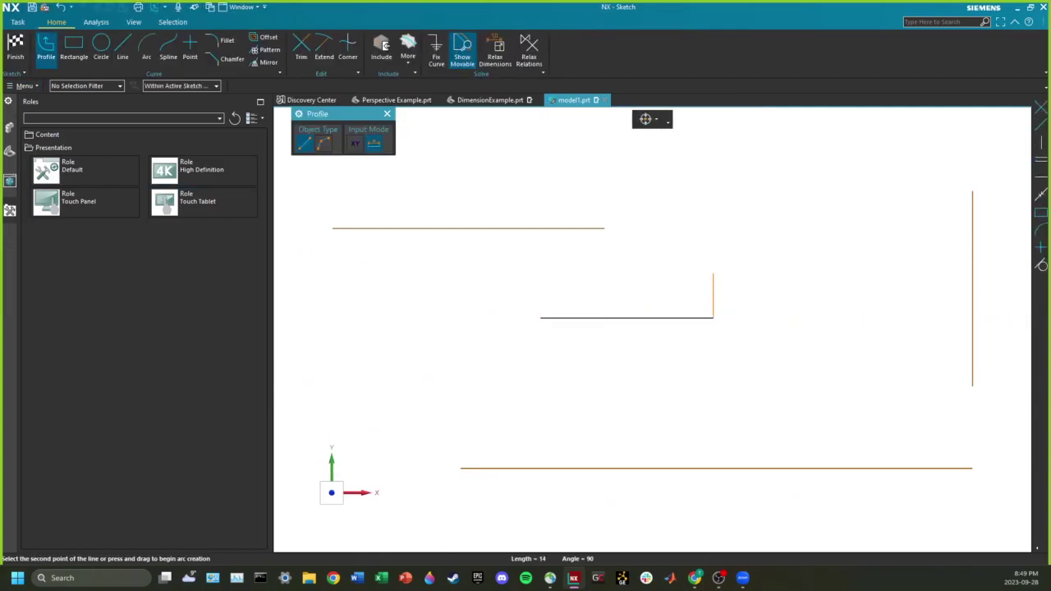
pyautogui.click(713, 245)
pyautogui.click(821, 245)
pyautogui.click(806, 346)
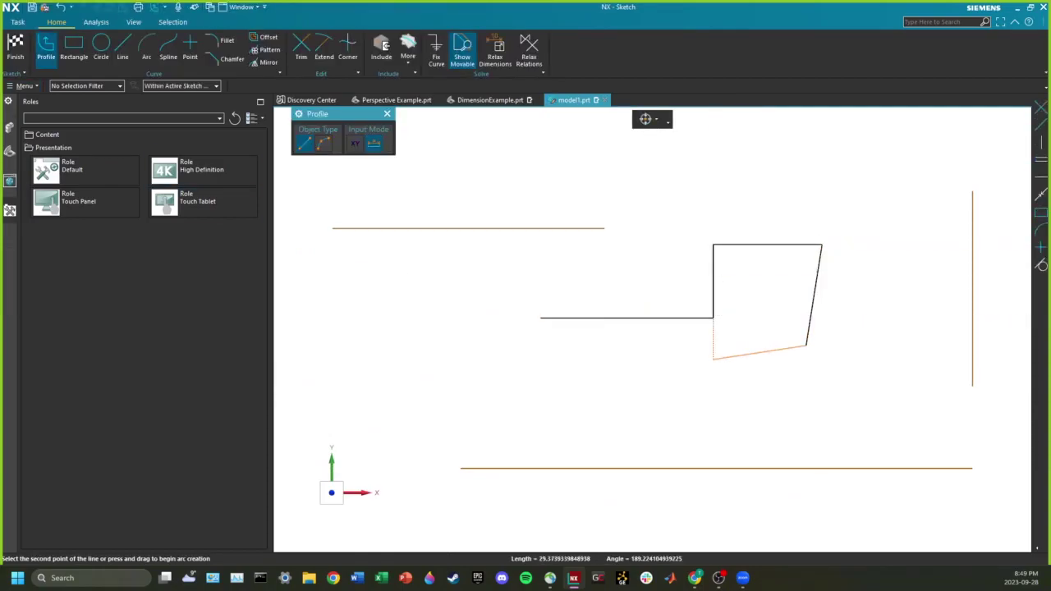
pyautogui.click(662, 373)
pyautogui.scroll(-7, 698, 465)
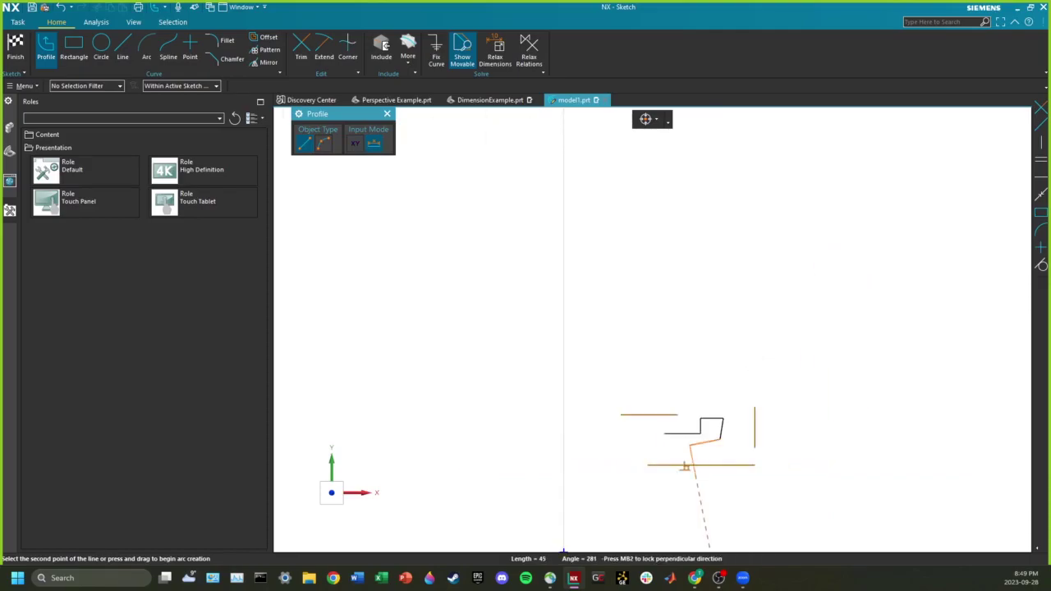
pyautogui.press('Escape')
pyautogui.press('Escape')
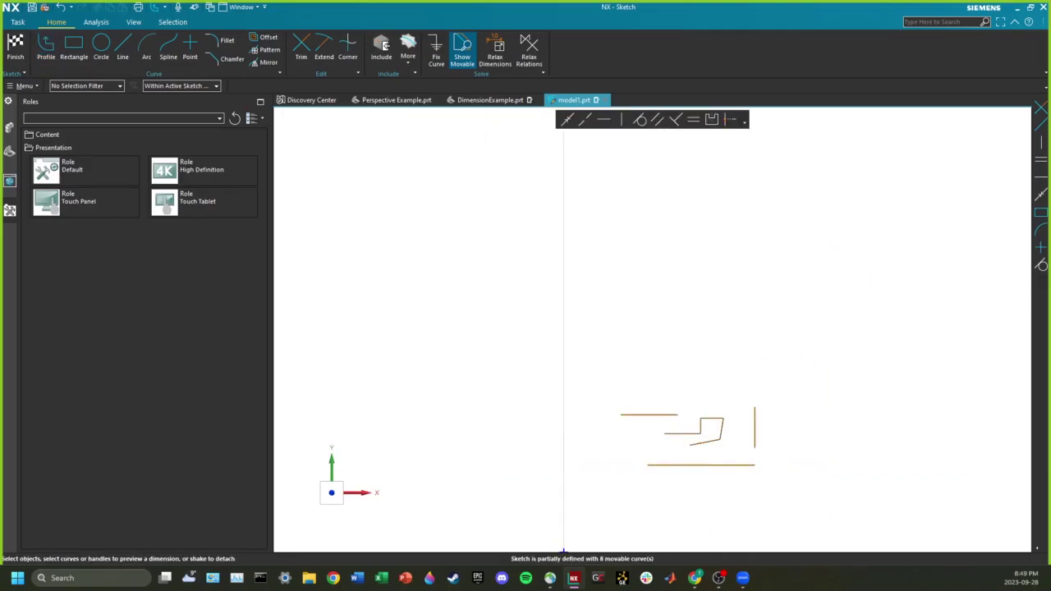
# Delete all the curves in the sketch, both the separate lines and the connected profile.
pyautogui.scroll(-1, 856, 455)
pyautogui.keyDown('shift'); pyautogui.moveTo(652, 332); pyautogui.dragTo(576, 236, button='middle'); pyautogui.keyUp('shift')
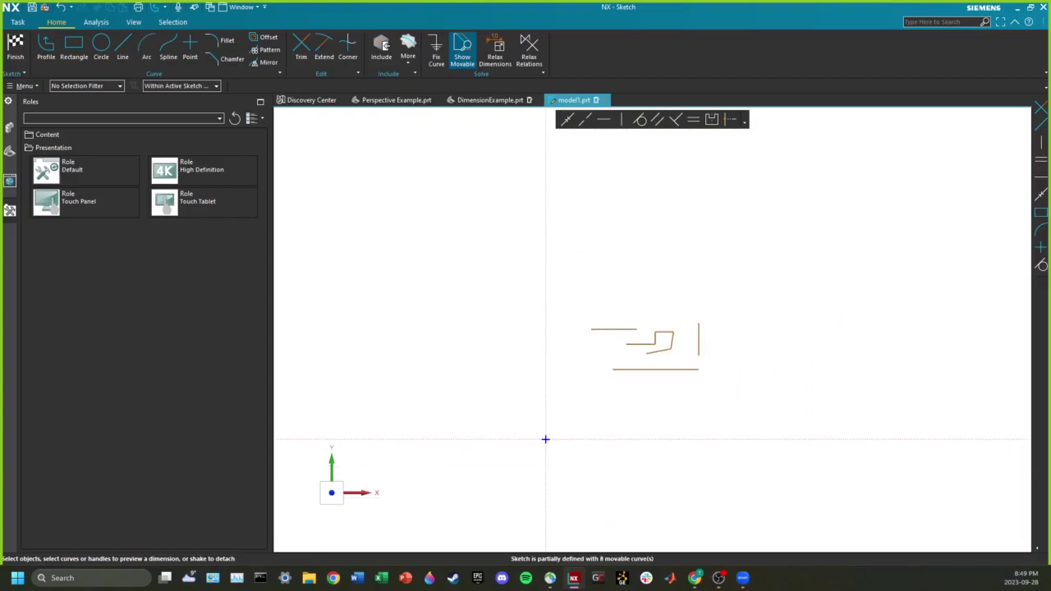
pyautogui.scroll(2, 603, 354)
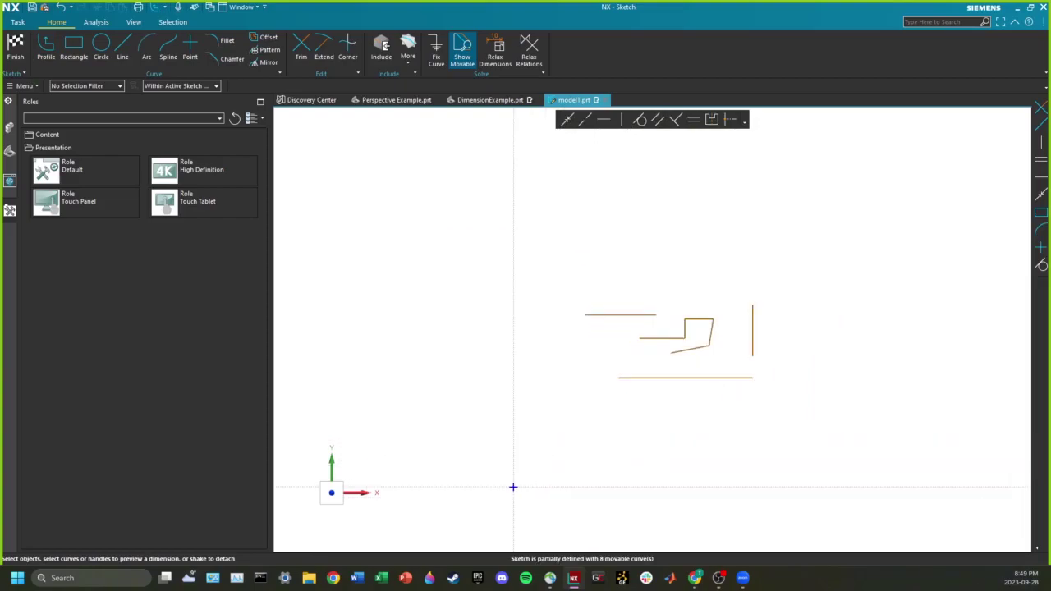
pyautogui.moveTo(537, 297)
pyautogui.mouseDown()
pyautogui.moveTo(851, 424)
pyautogui.moveTo(587, 265)
pyautogui.moveTo(802, 449)
pyautogui.mouseUp()
pyautogui.press('Delete')
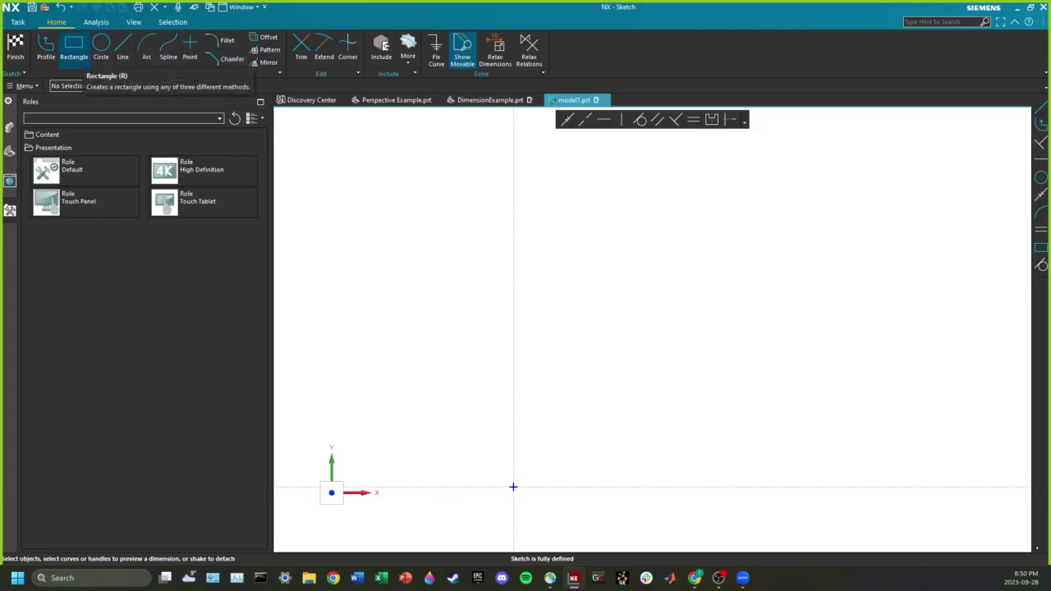
# Draw a two-point rectangle about 430 mm wide and 330 mm high with its lower-left corner on the sketch origin.
pyautogui.click(74, 50)
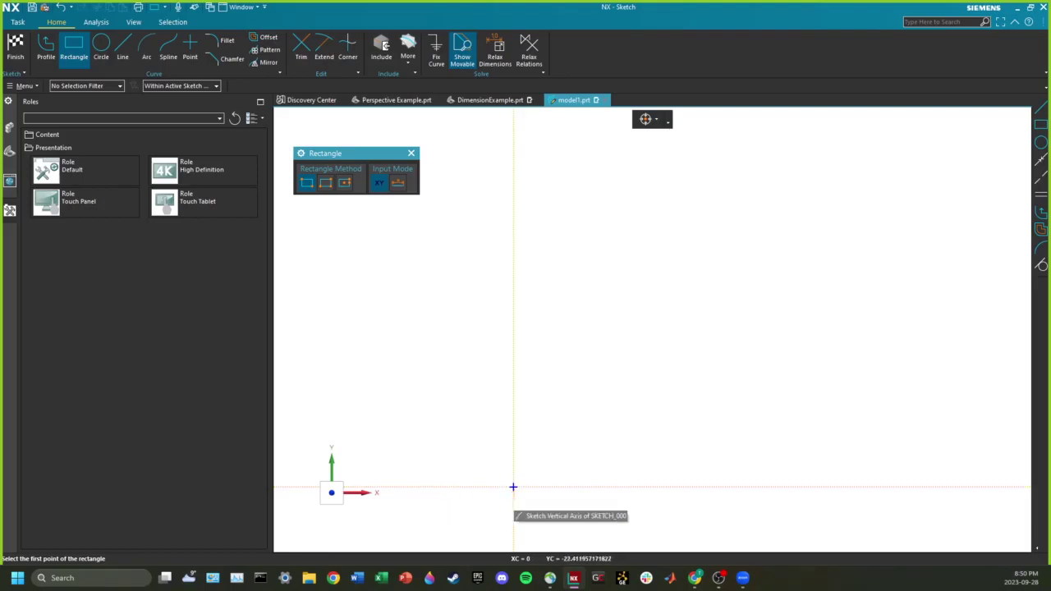
pyautogui.moveTo(513, 487)
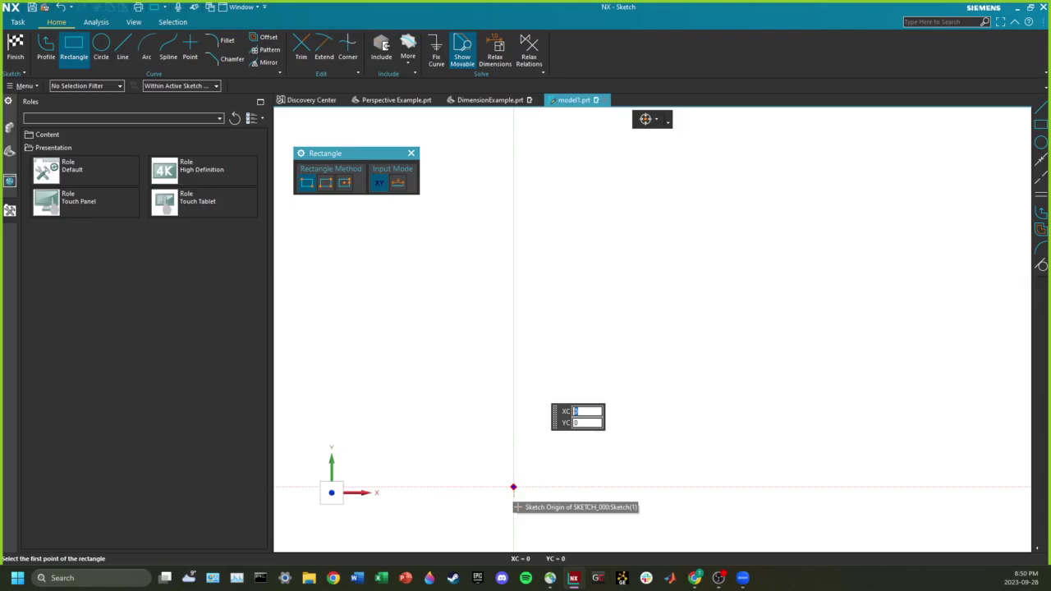
pyautogui.click(513, 487)
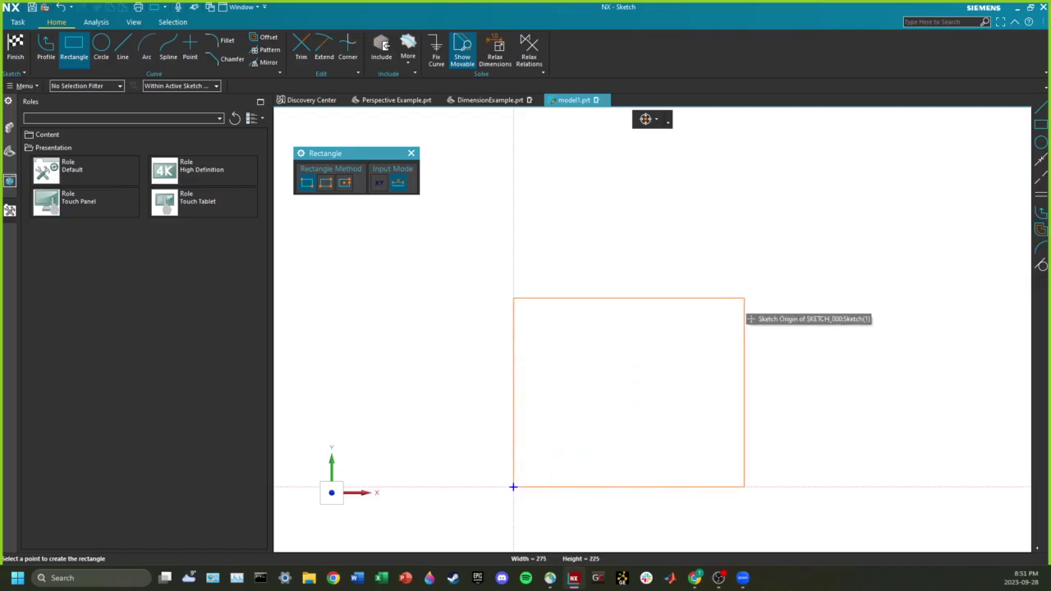
pyautogui.scroll(-2, 745, 298)
pyautogui.scroll(-2, 745, 300)
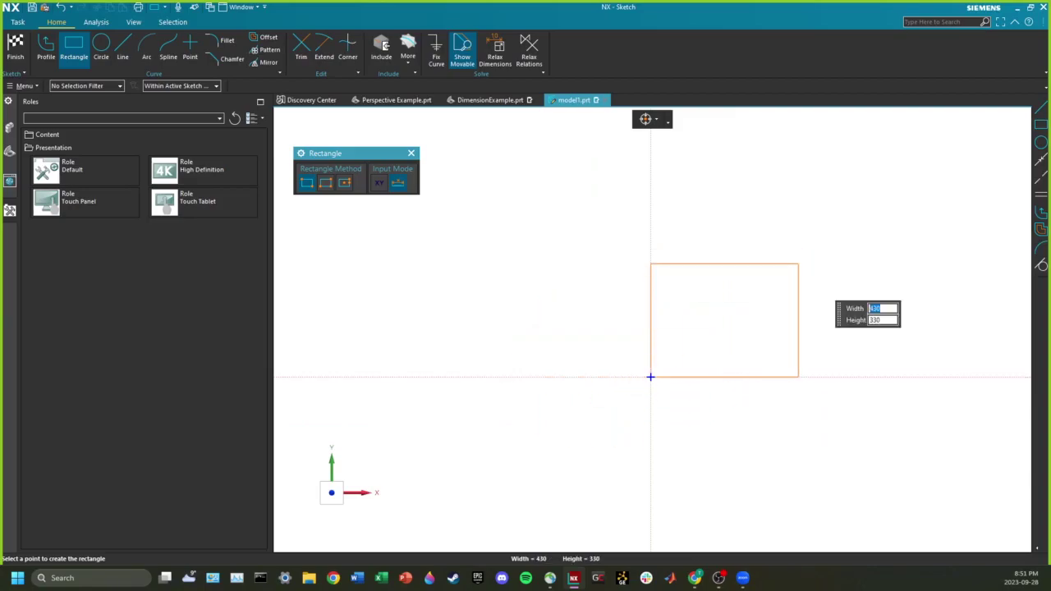
pyautogui.click(651, 377)
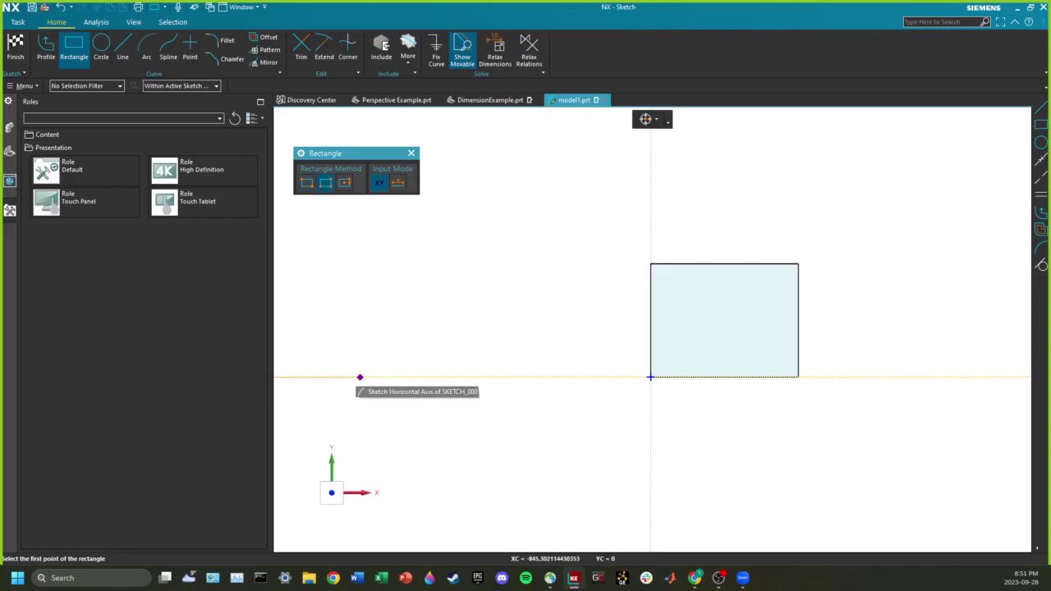
pyautogui.click(359, 377)
pyautogui.click(513, 377)
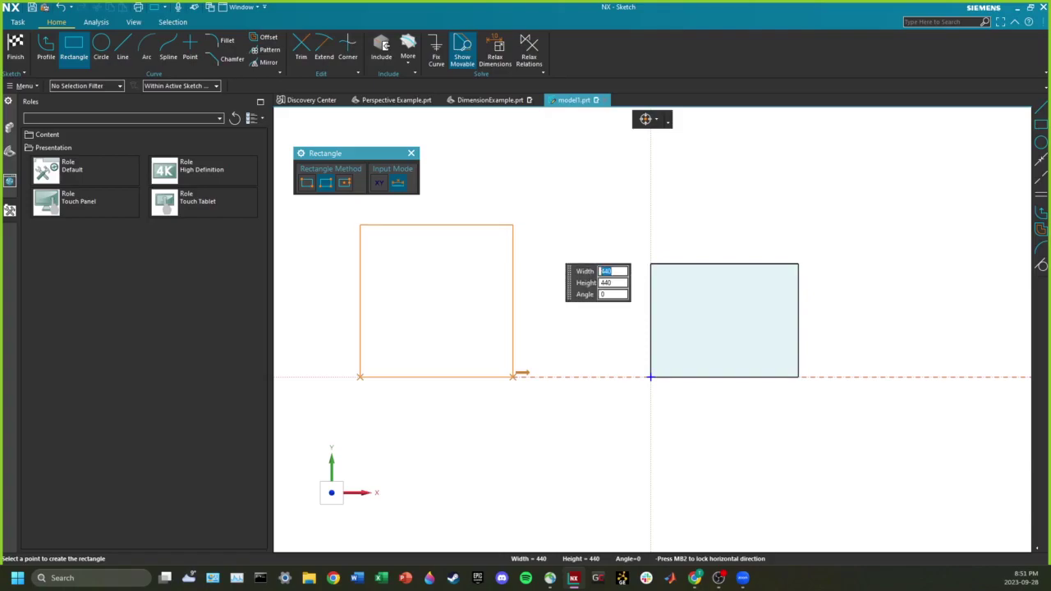
pyautogui.press('Escape')
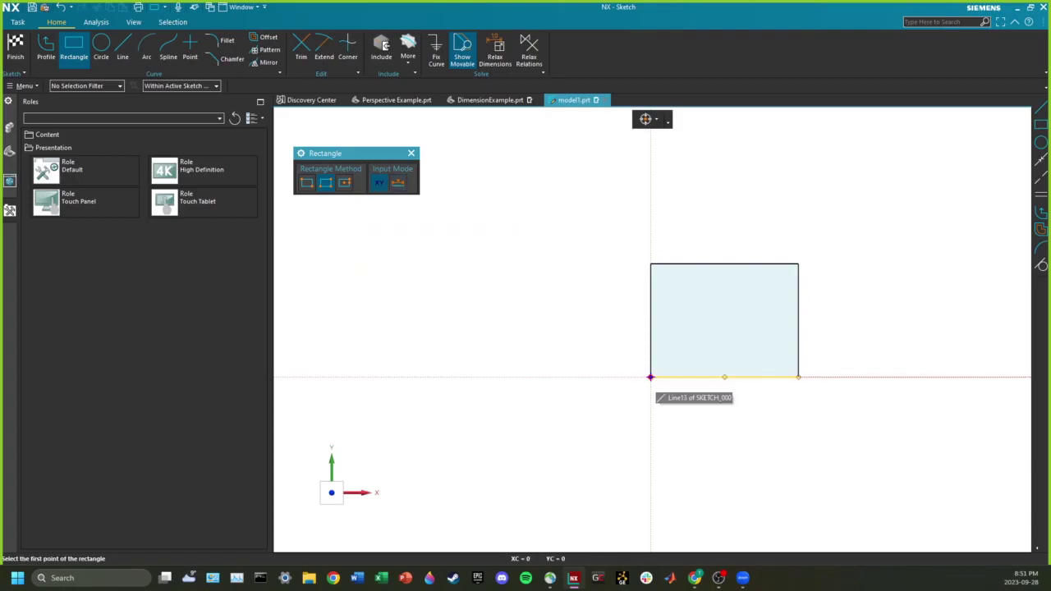
pyautogui.click(650, 377)
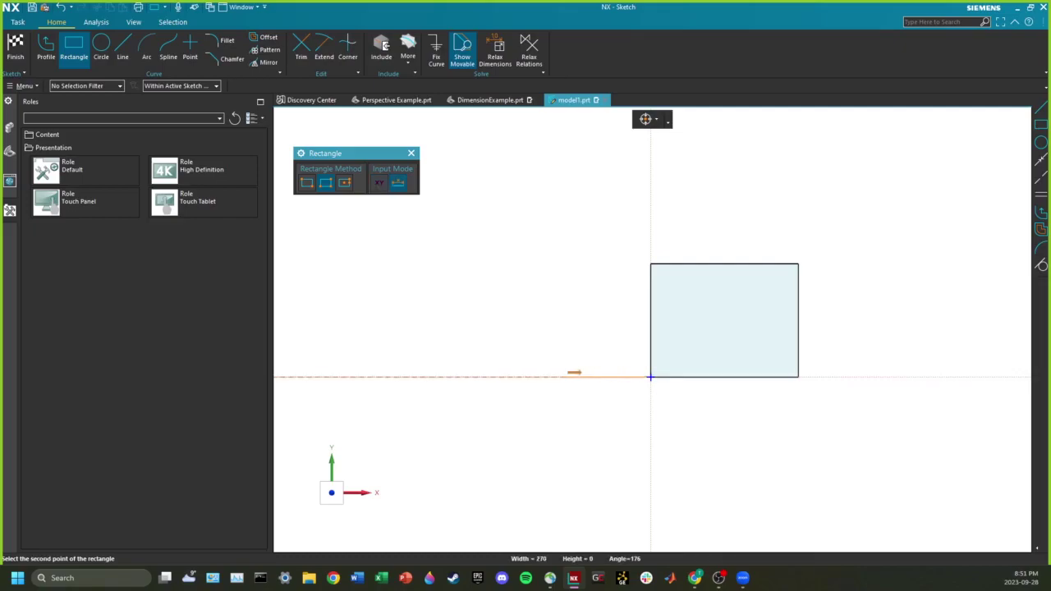
pyautogui.click(457, 377)
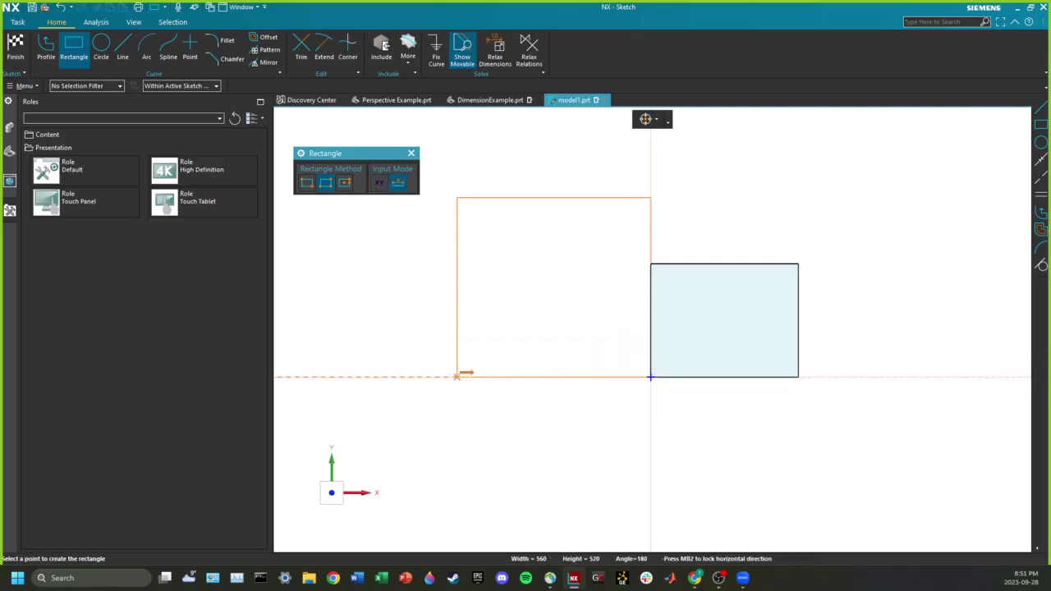
pyautogui.press('Escape')
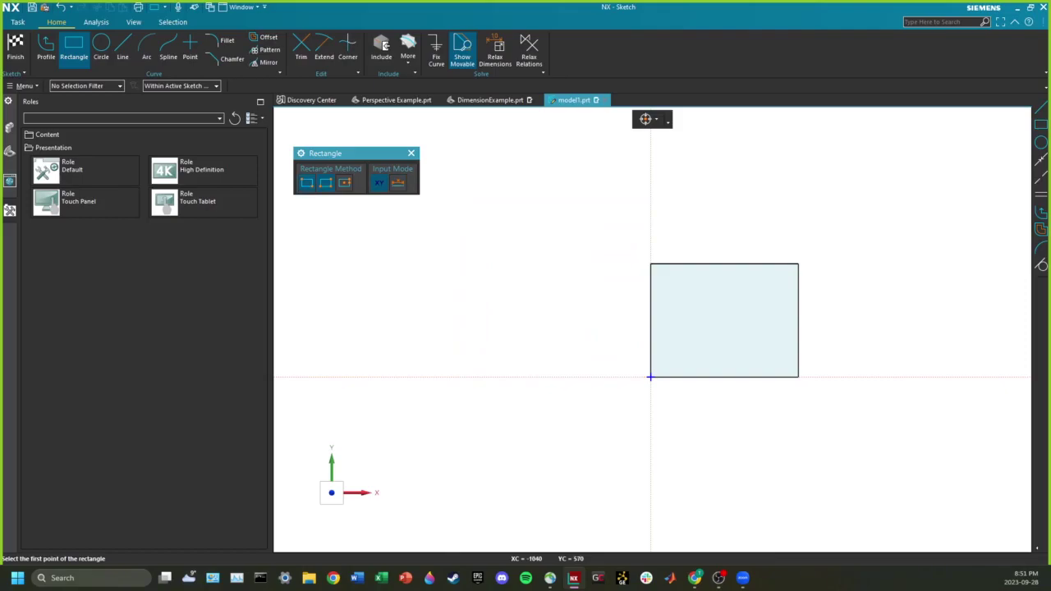
pyautogui.click(307, 182)
pyautogui.click(650, 376)
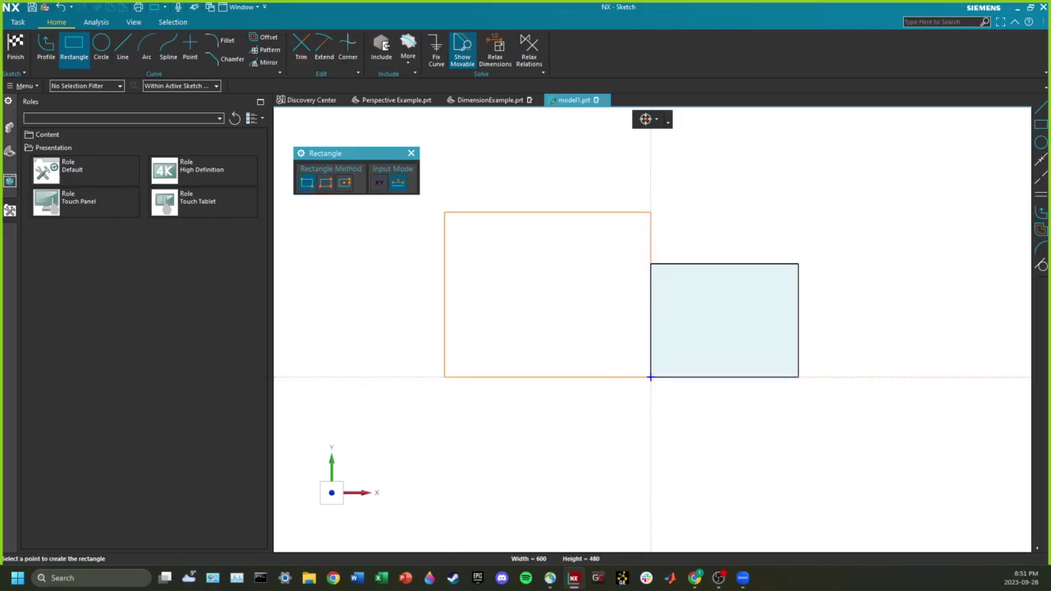
pyautogui.press('Escape')
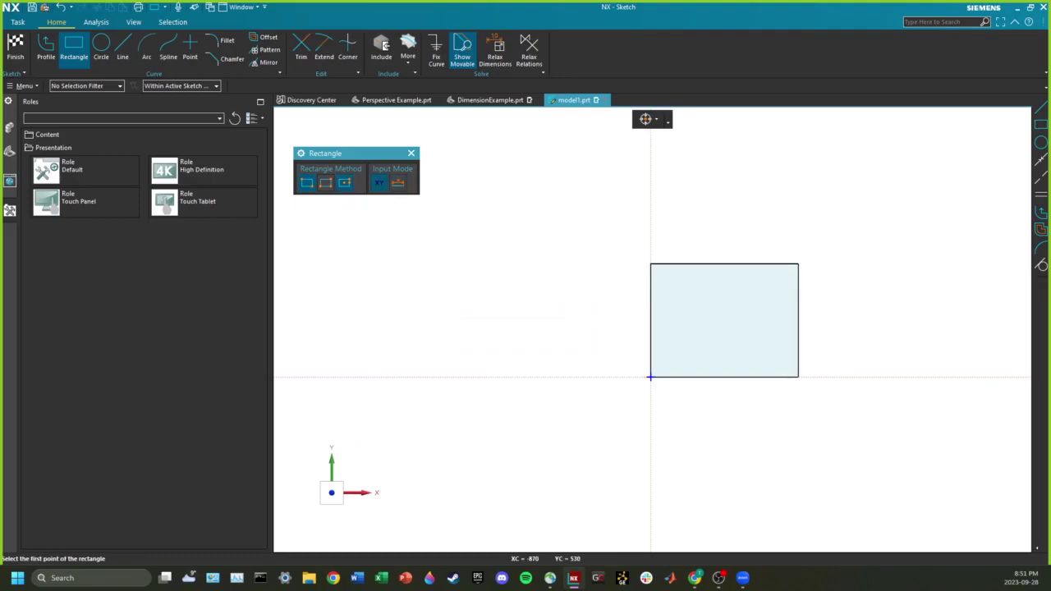
# Draw a from-center rectangle about 520 mm wide, rotated about 47°, centred on the horizontal axis left of the existing rectangle.
pyautogui.click(345, 183)
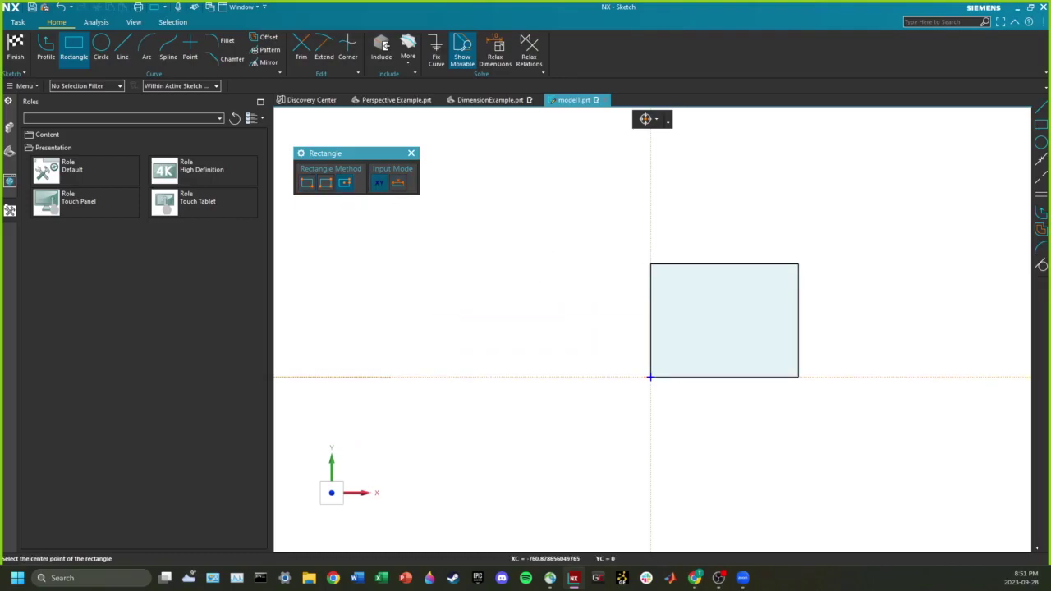
pyautogui.click(390, 377)
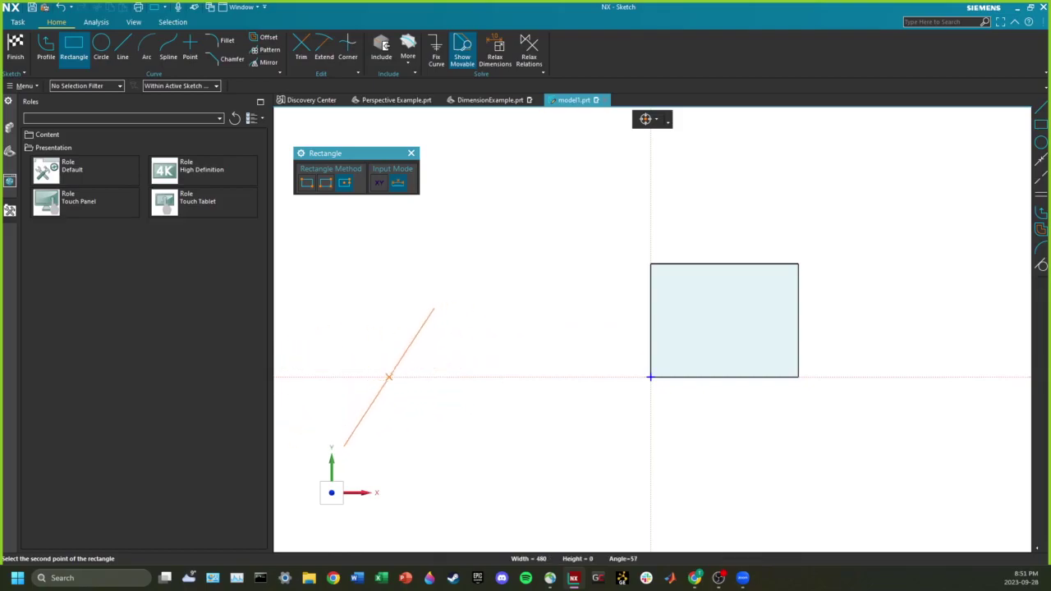
pyautogui.click(450, 312)
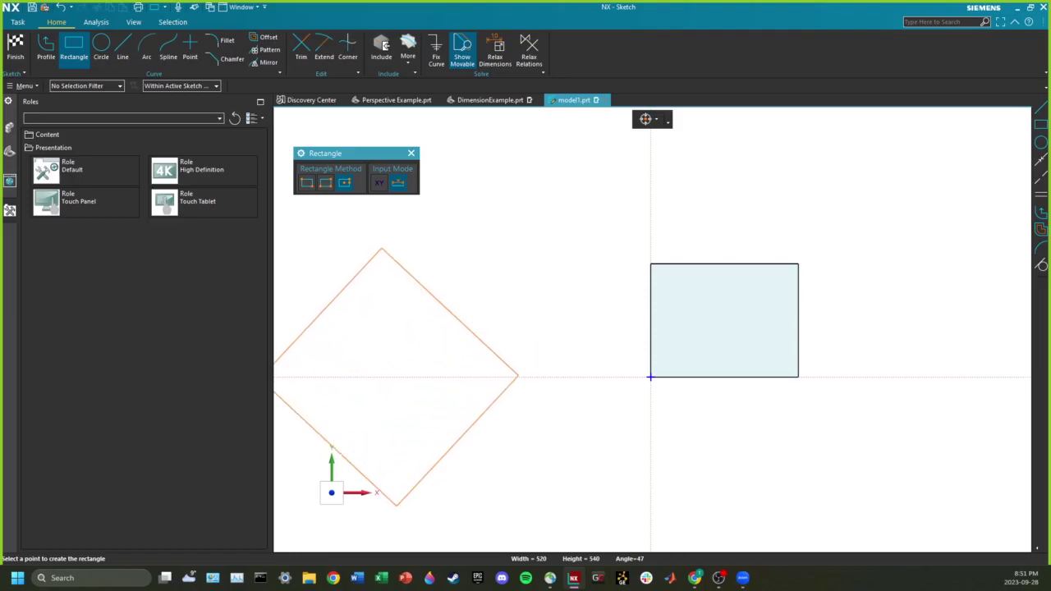
pyautogui.click(500, 357)
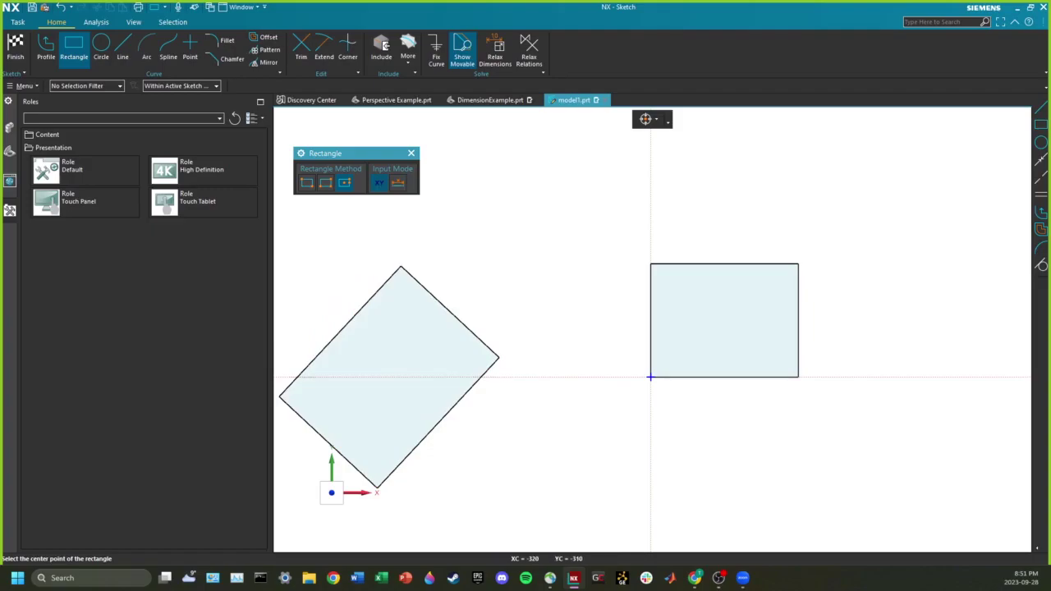
# Undo the rotated rectangle, switch the rectangle method back to By 2 Points, and exit the Rectangle tool.
pyautogui.scroll(1, 537, 452)
pyautogui.scroll(1, 538, 451)
pyautogui.keyDown('shift'); pyautogui.moveTo(372, 332); pyautogui.dragTo(411, 309, button='middle'); pyautogui.keyUp('shift')
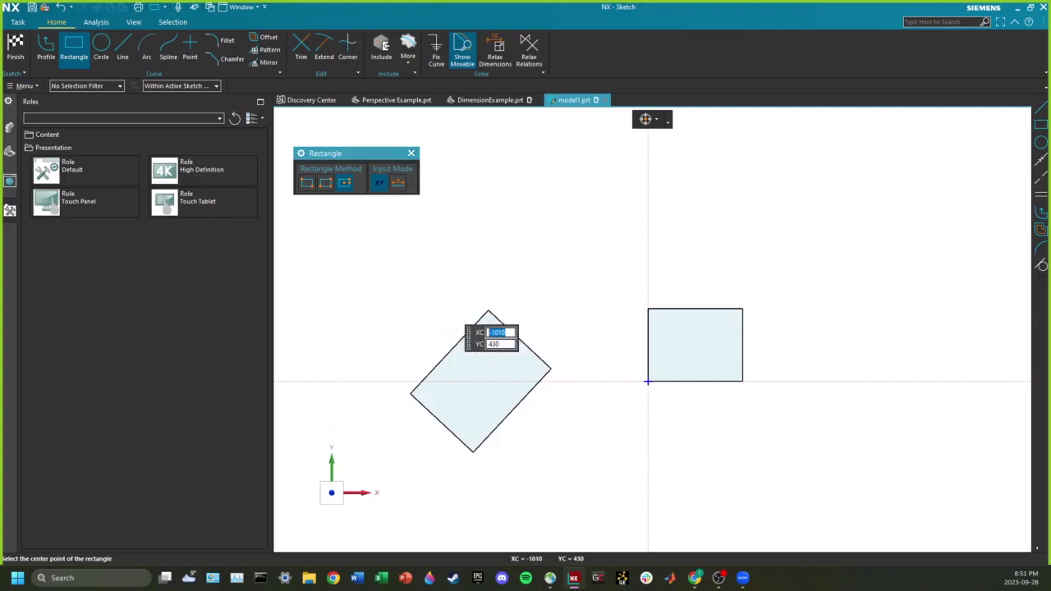
pyautogui.hotkey('ctrl', 'z')
pyautogui.click(307, 183)
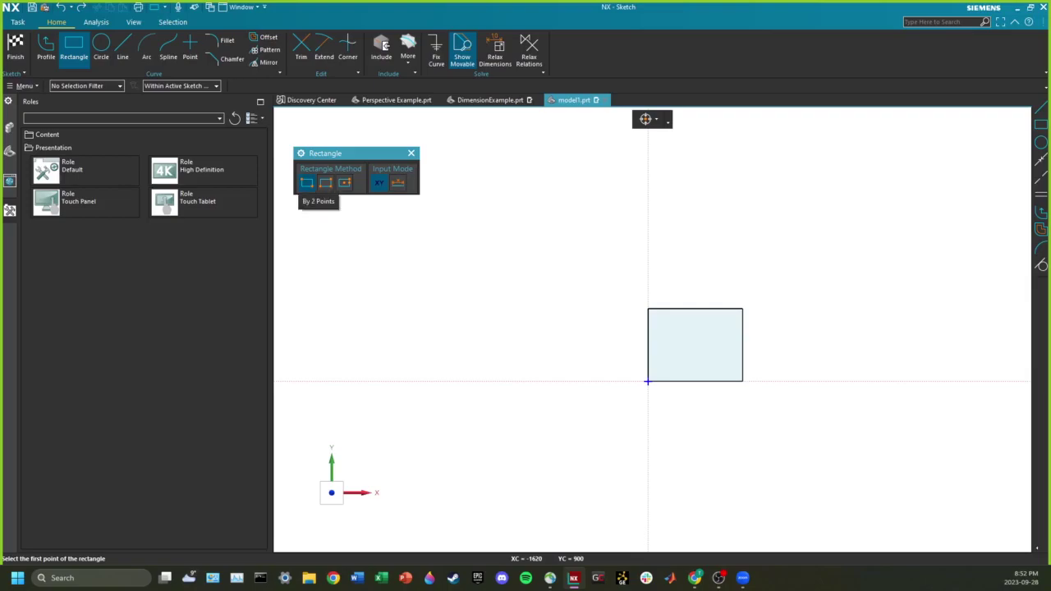
pyautogui.press('Escape')
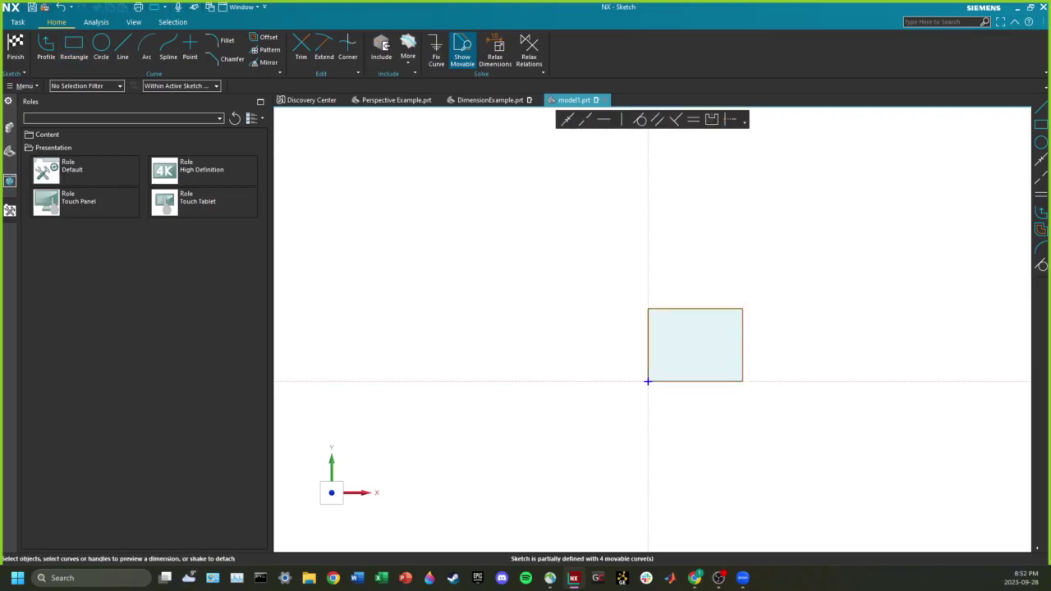
# Add a vertical length dimension to the rectangle's right edge.
pyautogui.scroll(4, 704, 364)
pyautogui.moveTo(653, 328)
pyautogui.keyDown('shift'); pyautogui.mouseDown(button='middle')
pyautogui.moveTo(652, 357)
pyautogui.moveTo(648, 343)
pyautogui.mouseUp(button='middle'); pyautogui.keyUp('shift')
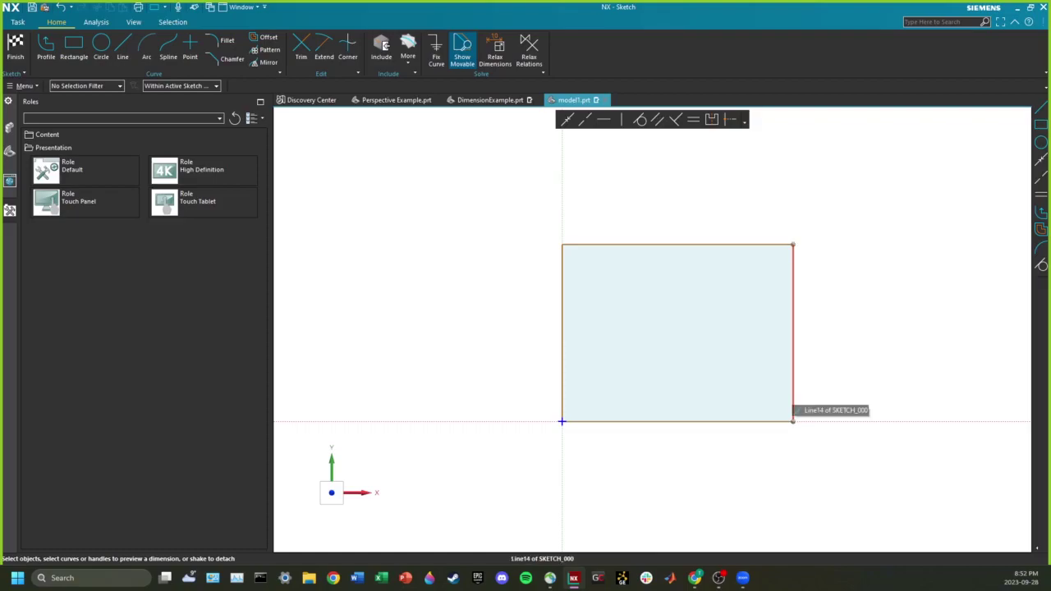
pyautogui.click(794, 407)
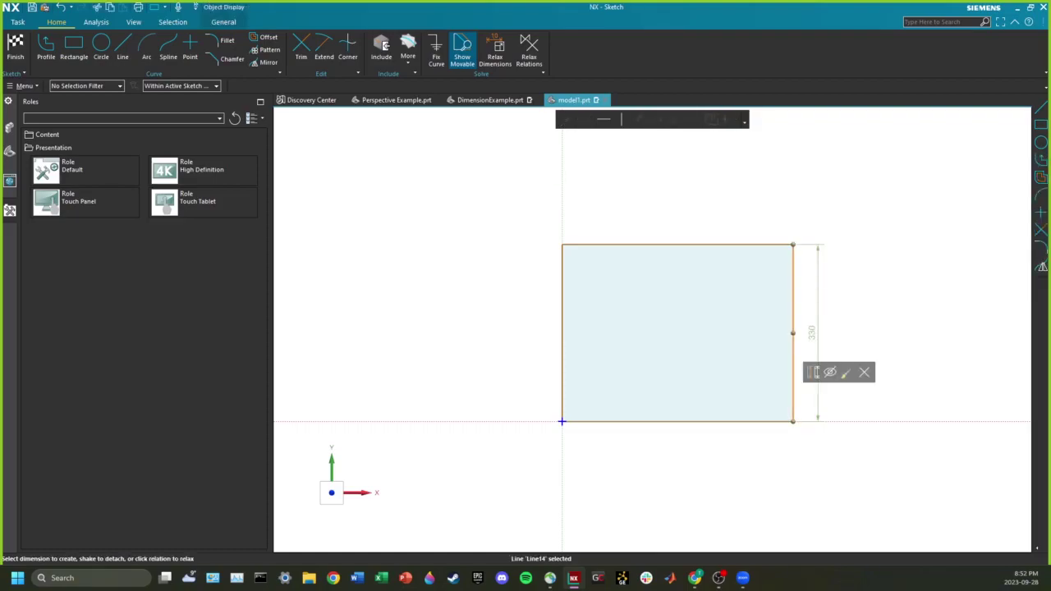
pyautogui.click(812, 333)
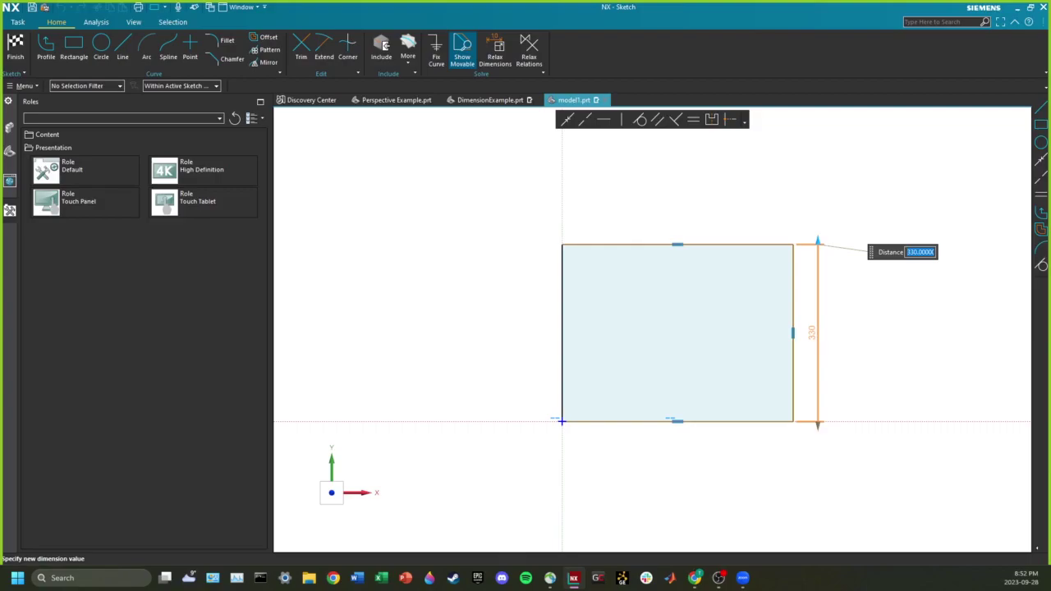
# Set the rectangle's height dimension to 300 mm while scaling the entire sketch, and undo that change.
pyautogui.write('300')
pyautogui.press('Return')
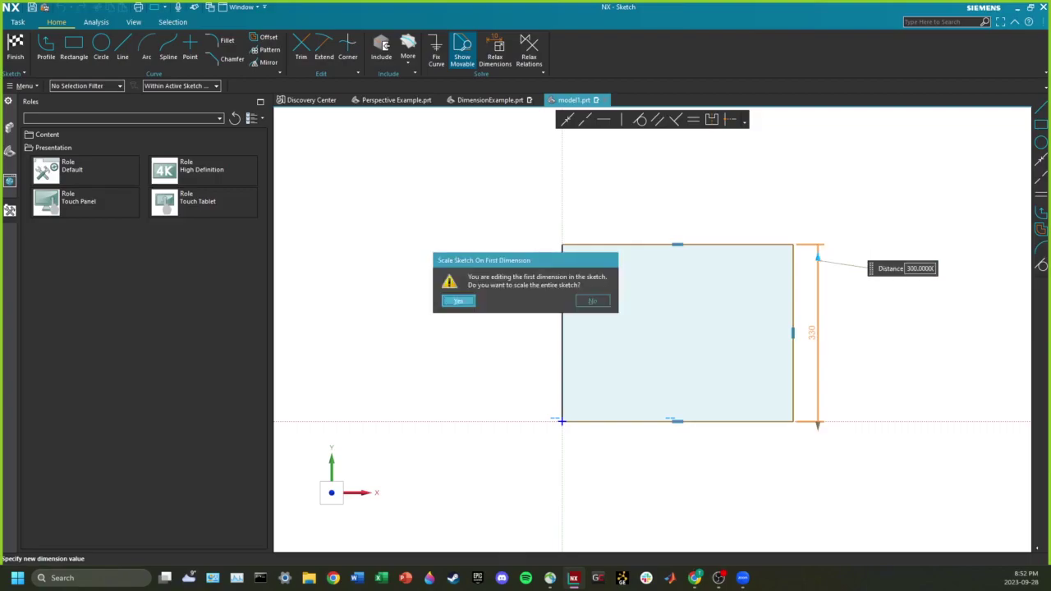
pyautogui.press('Return')
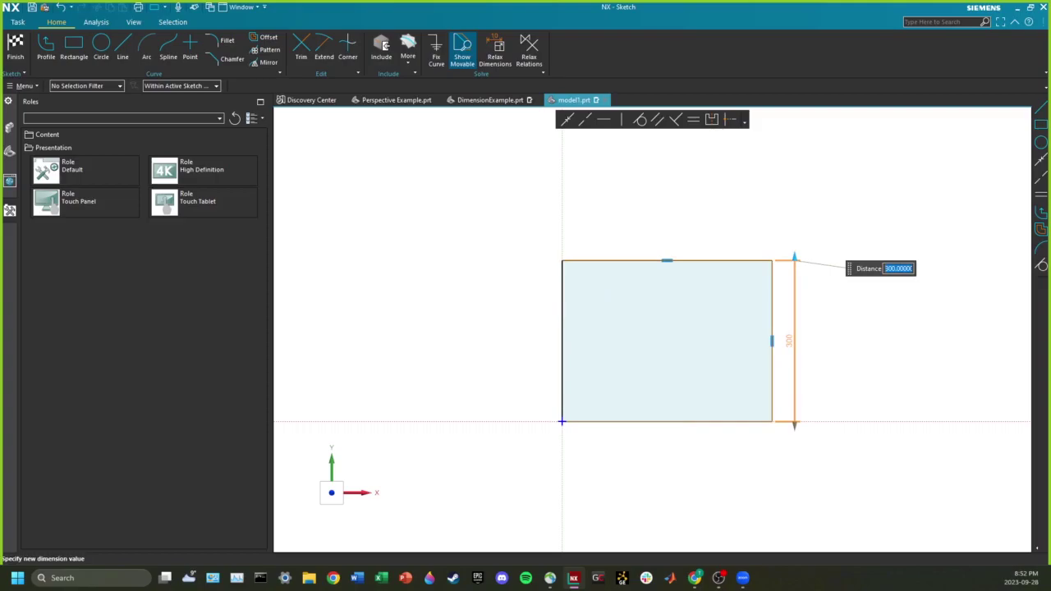
pyautogui.hotkey('ctrl', 'z')
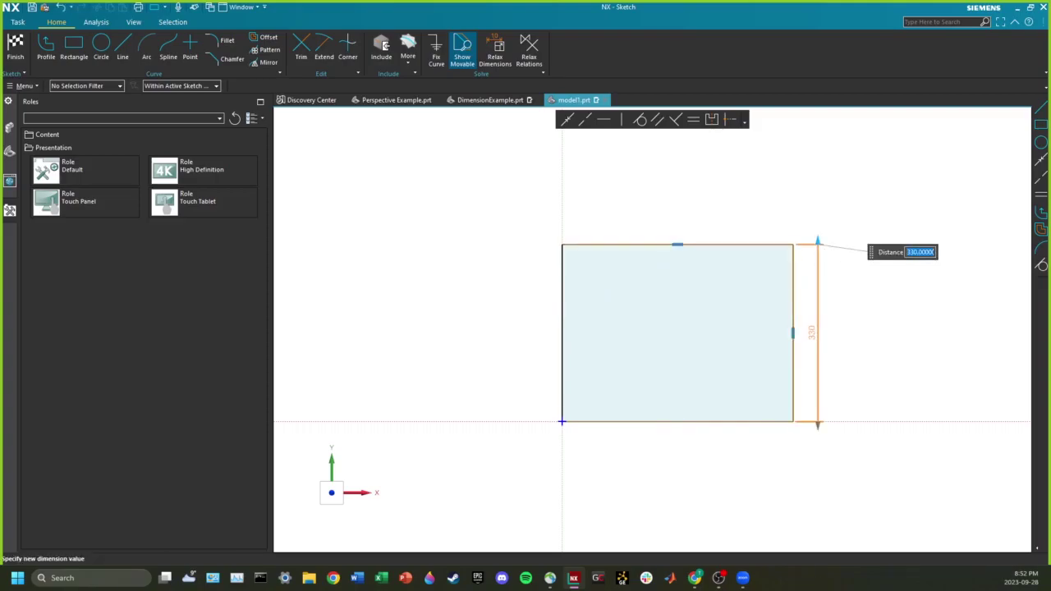
# Set the rectangle's height dimension to 300 mm without scaling the entire sketch.
pyautogui.write('300')
pyautogui.press('Return')
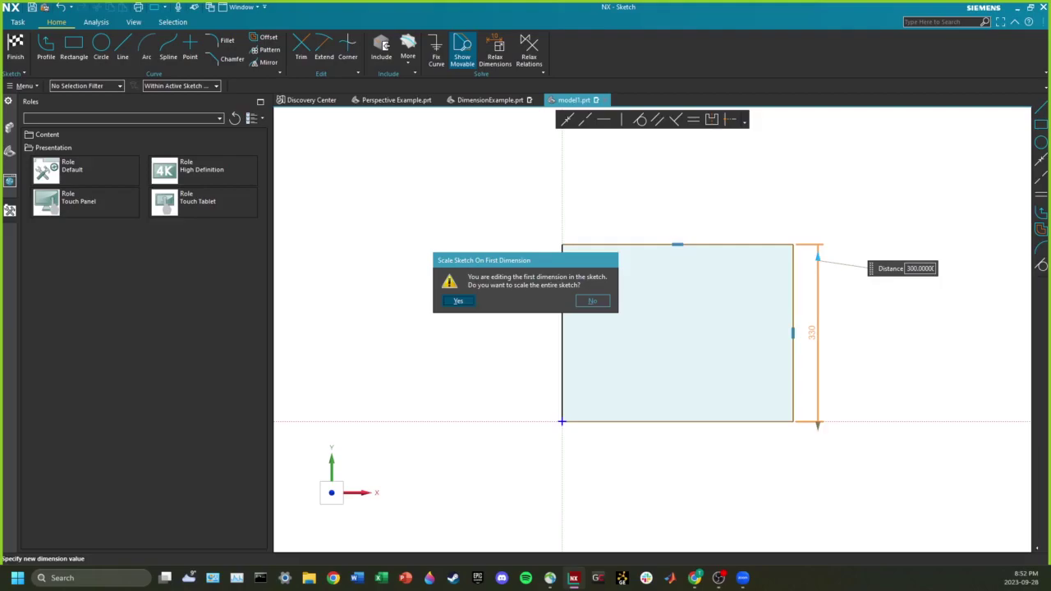
pyautogui.press('Tab')
pyautogui.press('Return')
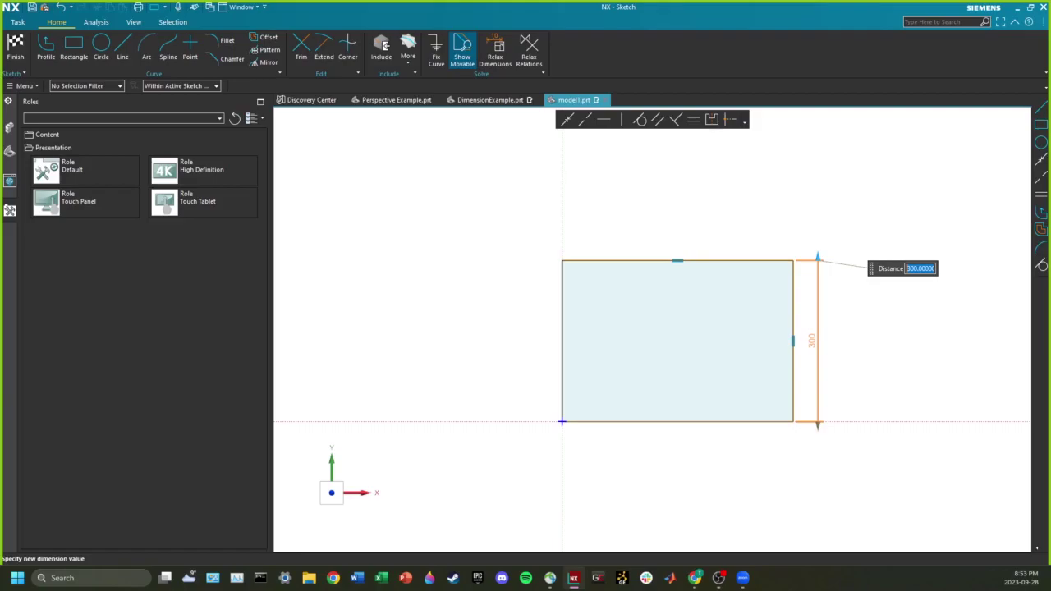
# Draw three separate upright lines beside the rectangle, the tallest about 305 mm long starting on the horizontal axis.
pyautogui.press('Return')
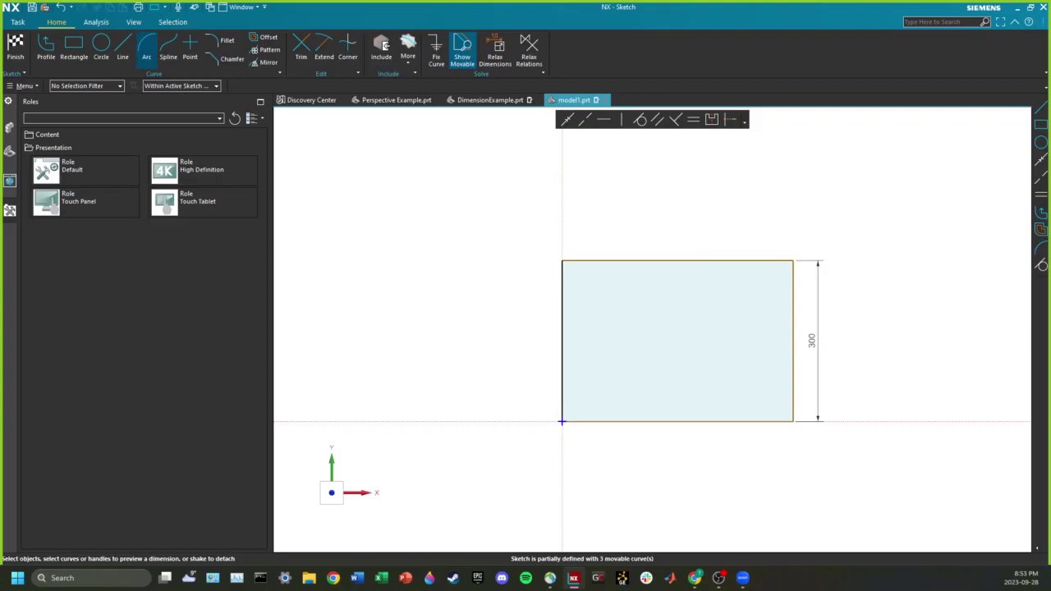
pyautogui.click(123, 47)
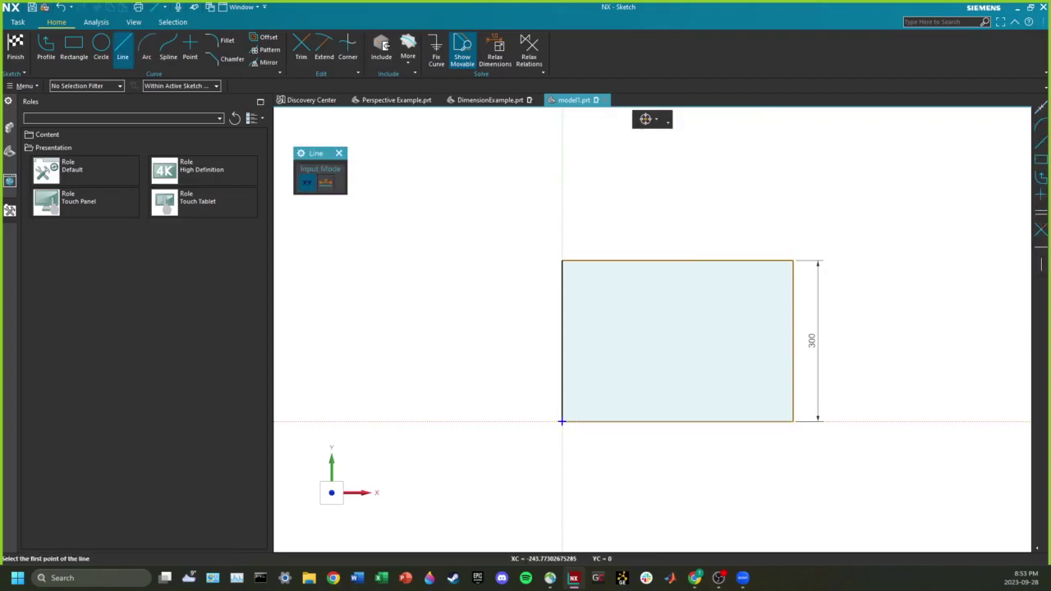
pyautogui.click(431, 422)
pyautogui.click(431, 257)
pyautogui.click(348, 258)
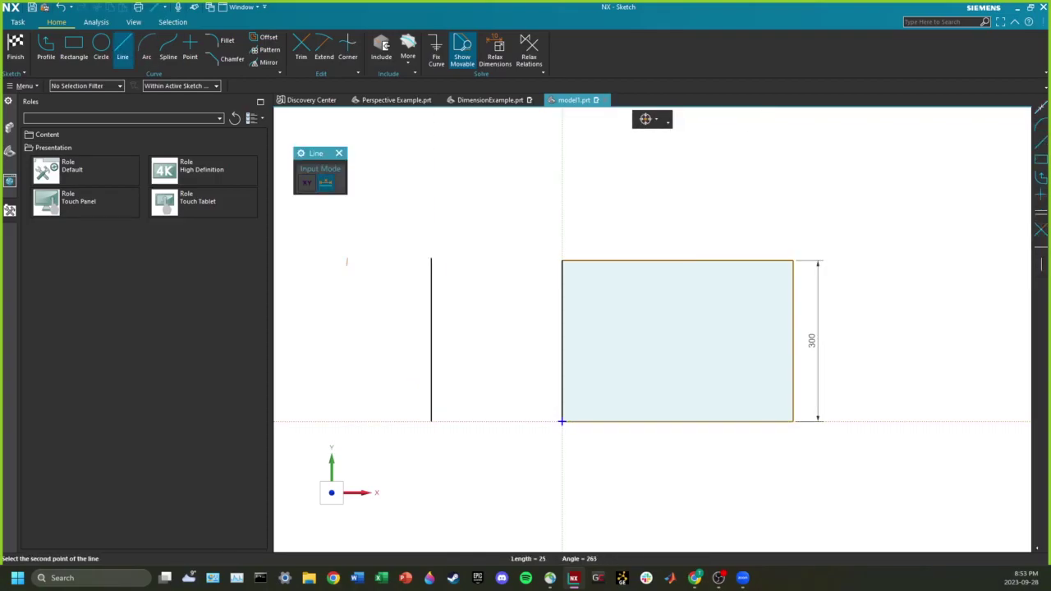
pyautogui.click(347, 298)
pyautogui.click(387, 298)
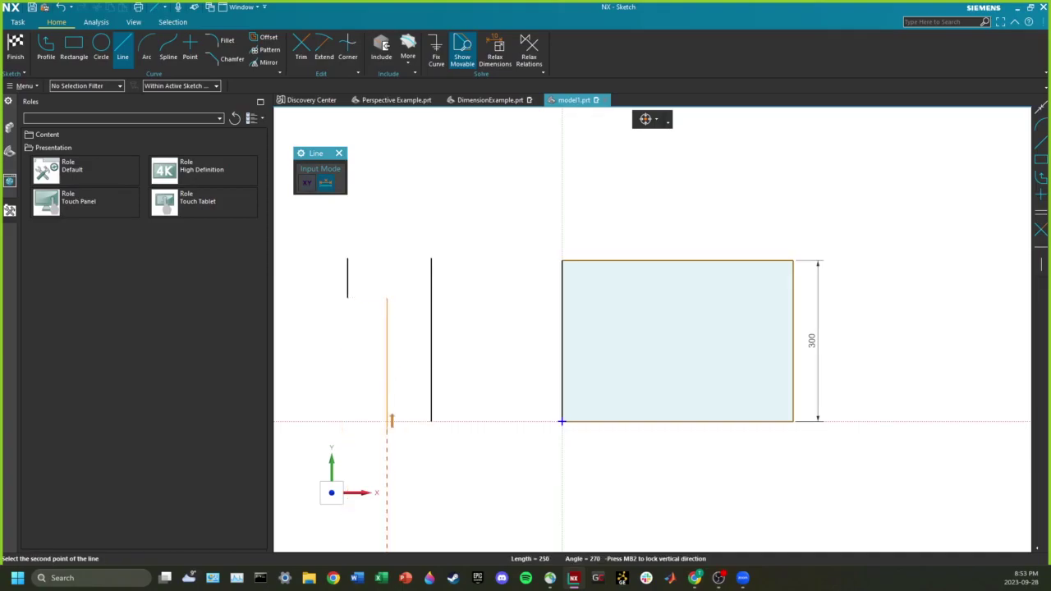
pyautogui.click(385, 421)
pyautogui.press('Escape')
# Connect the endpoints of the three upright lines with horizontal lines to form a closed L-shaped profile.
pyautogui.press('l')
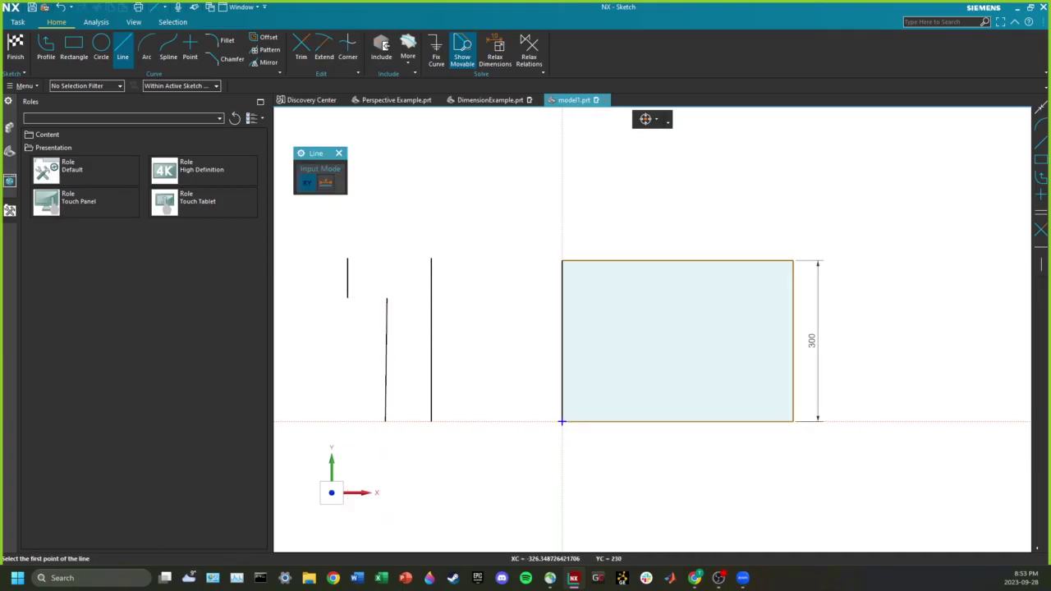
pyautogui.click(387, 298)
pyautogui.click(348, 298)
pyautogui.click(347, 258)
pyautogui.click(431, 258)
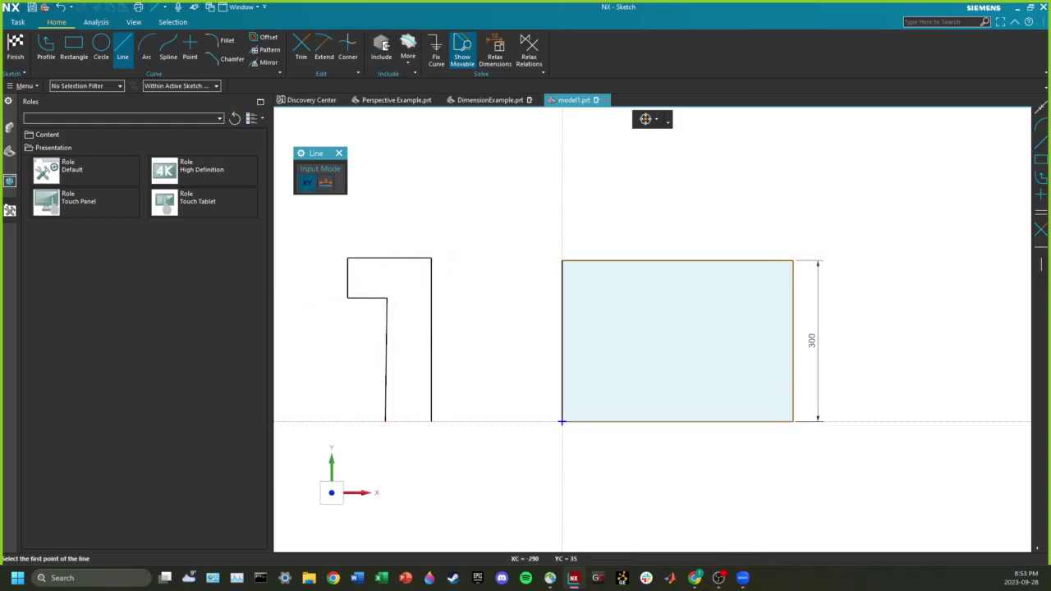
pyautogui.click(385, 422)
pyautogui.click(431, 422)
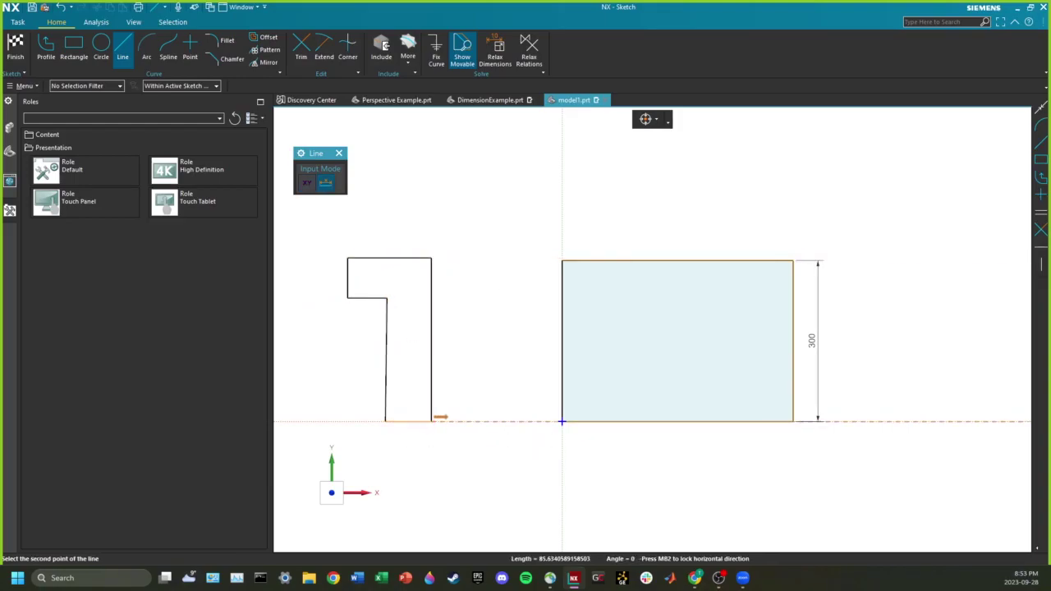
pyautogui.press('Escape')
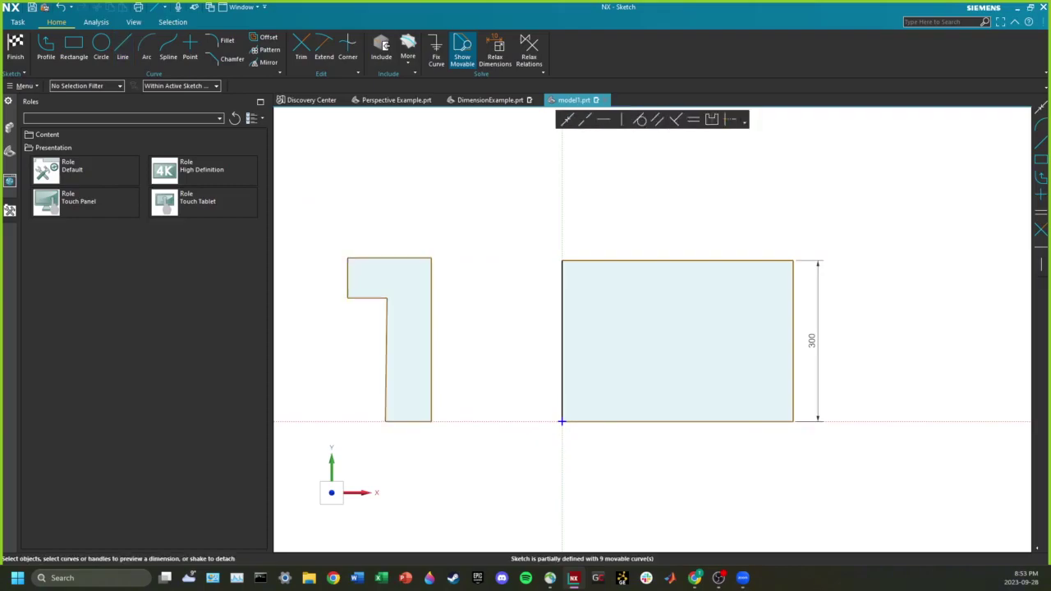
# Delete the rectangle's height dimension and add a vertical dimension to the L-shaped profile's tallest edge.
pyautogui.click(812, 340)
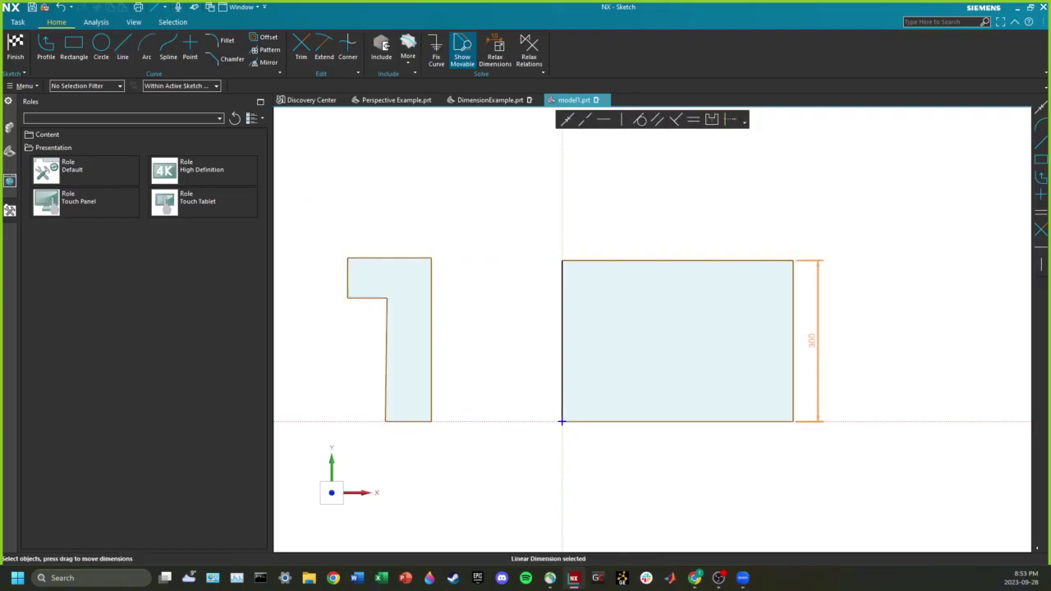
pyautogui.press('Delete')
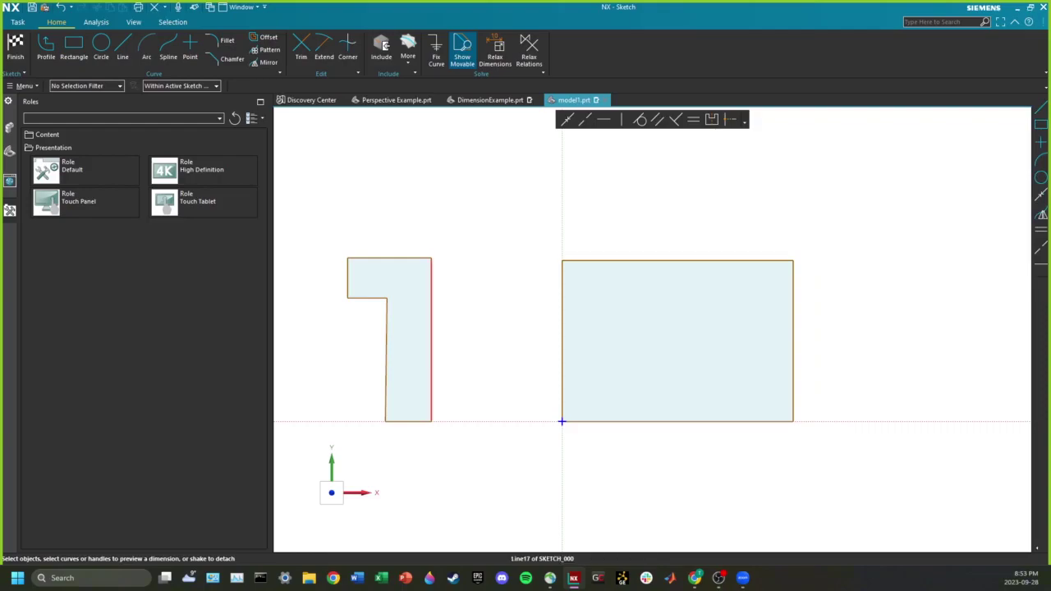
pyautogui.click(431, 337)
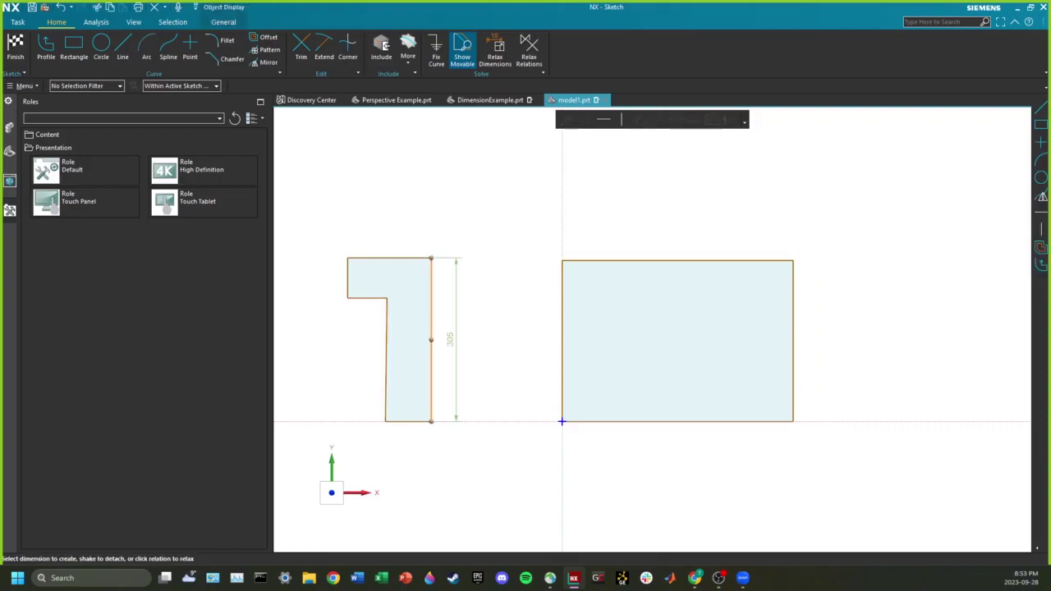
pyautogui.click(450, 339)
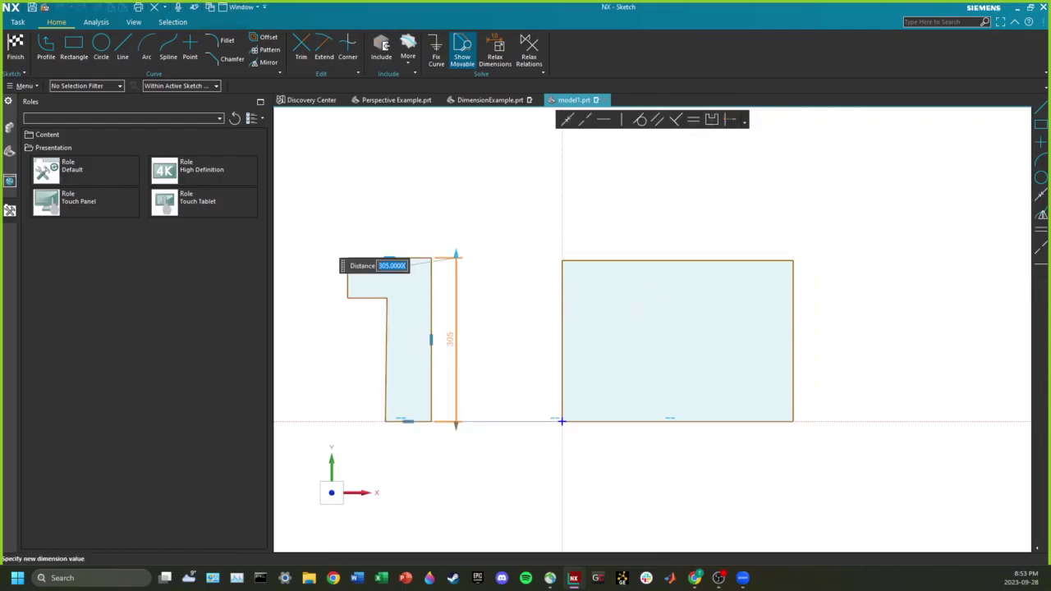
# Set the L-shaped profile's height dimension to 300 mm while scaling the entire sketch, and undo that change.
pyautogui.write('300')
pyautogui.press('Return')
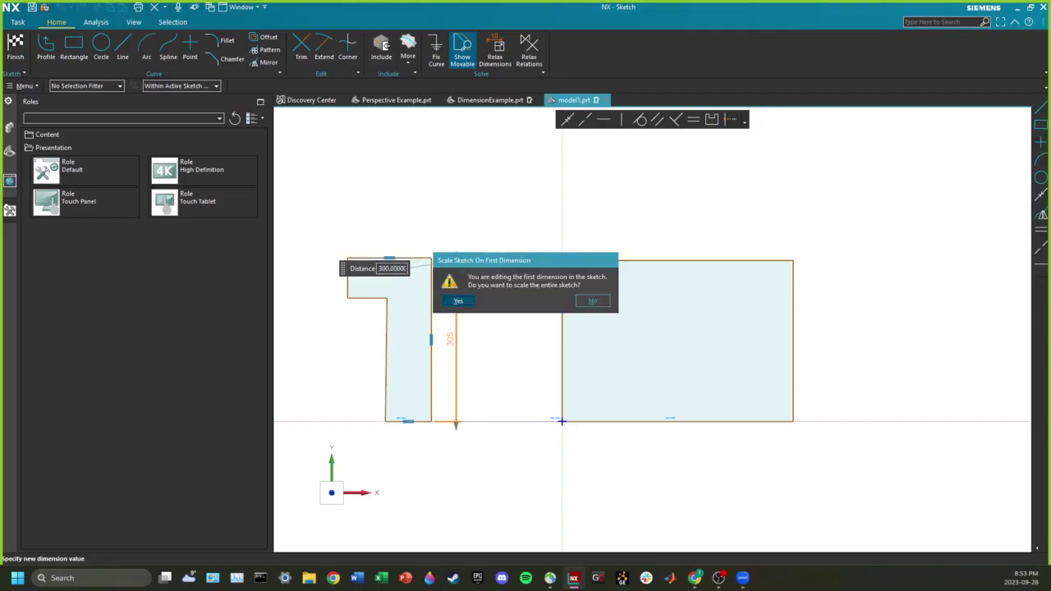
pyautogui.press('Return')
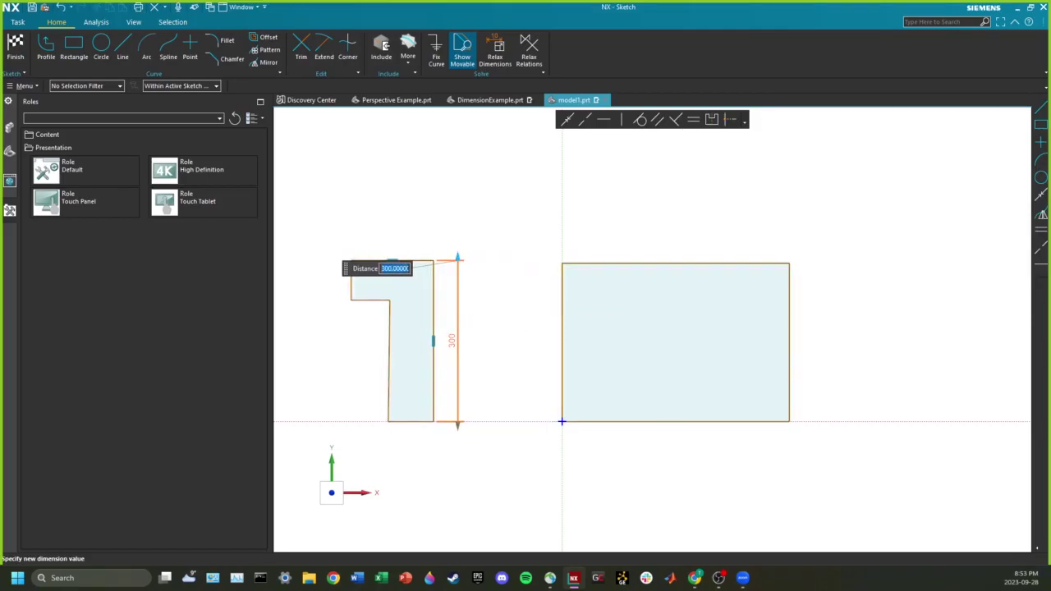
pyautogui.hotkey('ctrl', 'z')
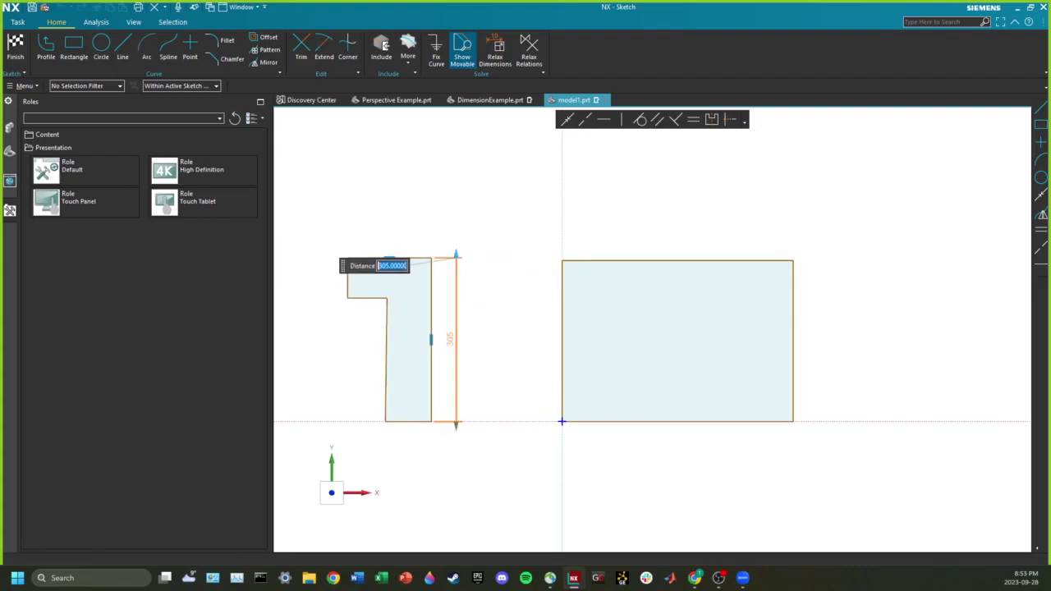
# Set the L-shaped profile's height to 200 mm without scaling the entire sketch, and delete the whole profile.
pyautogui.write('200')
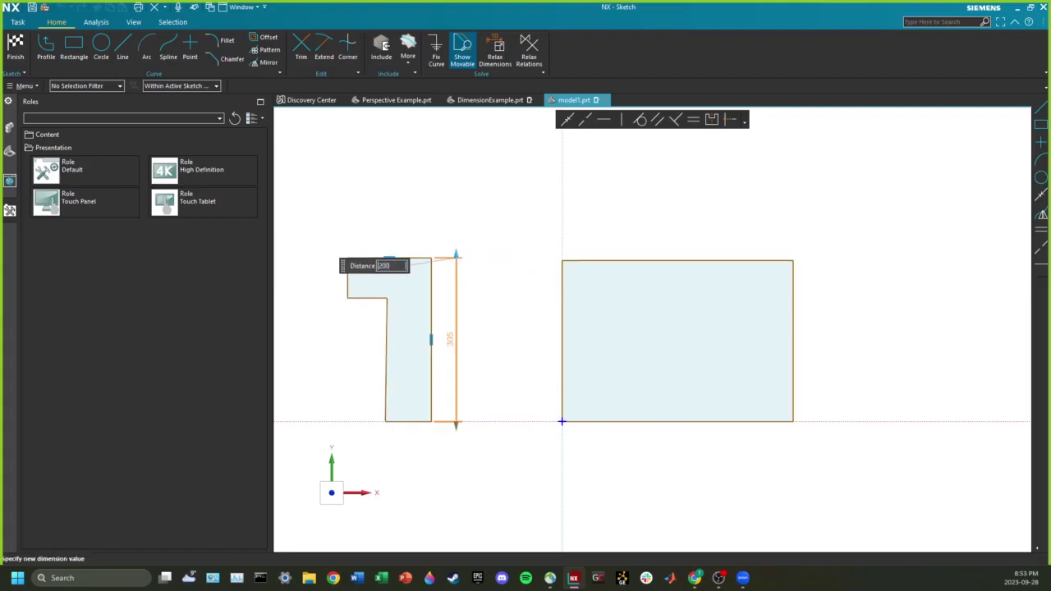
pyautogui.press('Return')
pyautogui.click(592, 301)
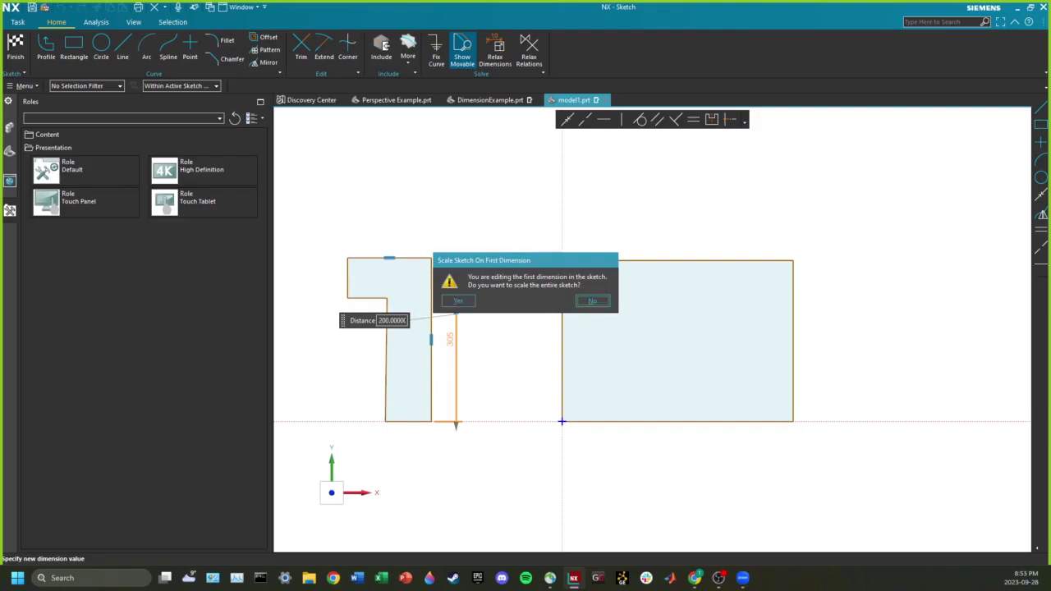
pyautogui.press('Return')
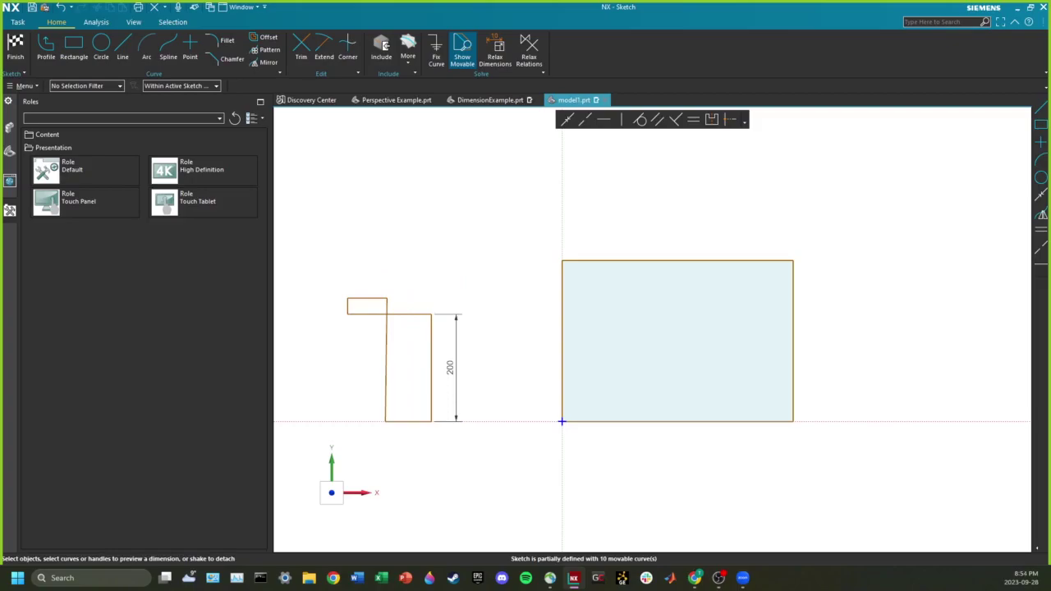
pyautogui.moveTo(345, 272); pyautogui.dragTo(487, 450)
pyautogui.press('Delete')
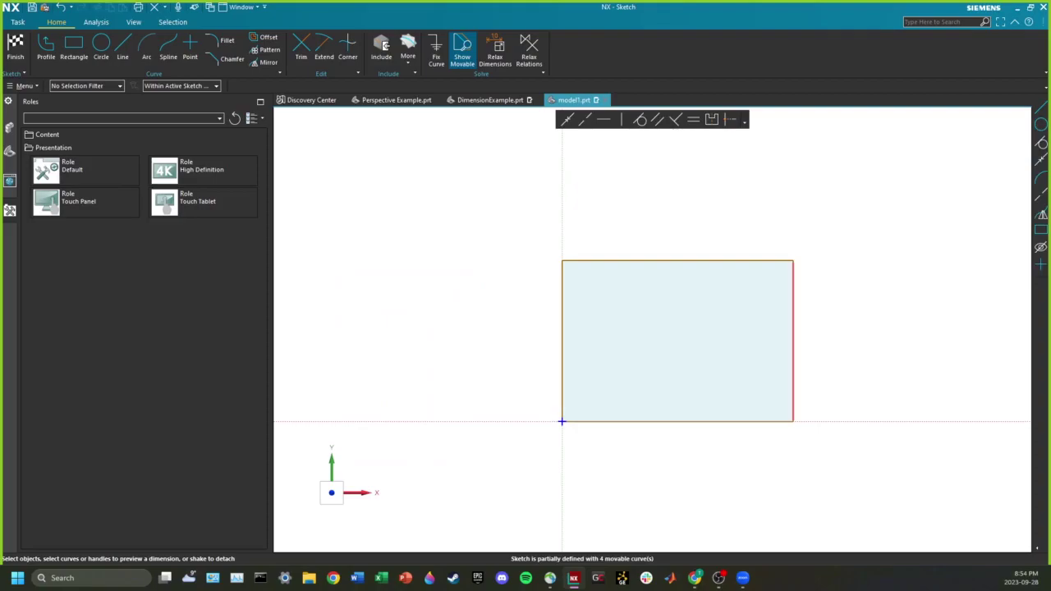
# Add a height dimension to the rectangle's right edge and a width dimension to its top edge, keeping both lengths, and finish the sketch.
pyautogui.click(793, 332)
pyautogui.click(812, 341)
pyautogui.press('Return')
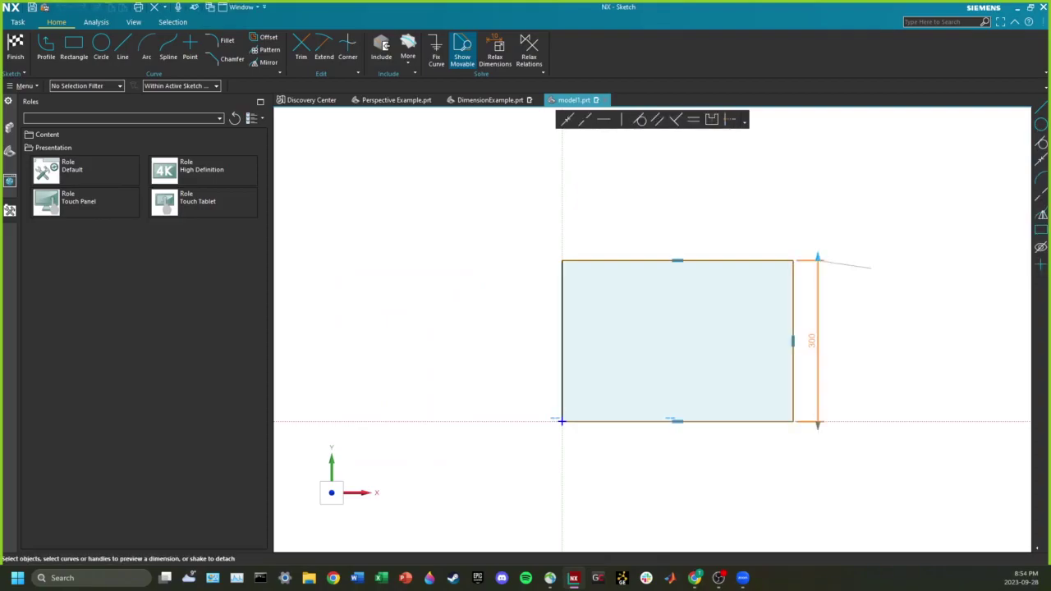
pyautogui.click(688, 260)
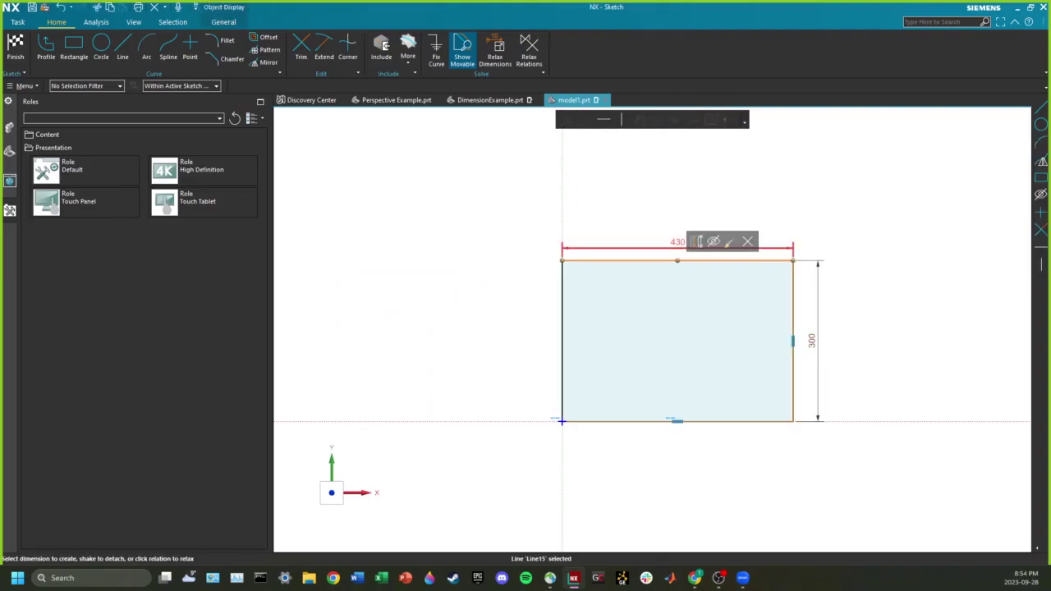
pyautogui.press('Escape')
pyautogui.click(688, 260)
pyautogui.click(678, 261)
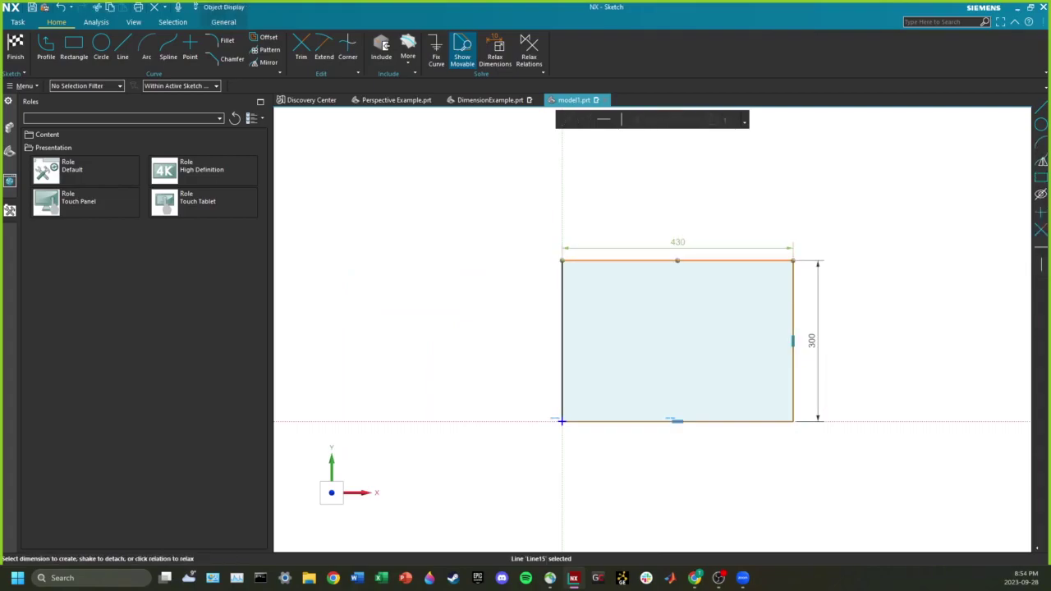
pyautogui.click(677, 243)
pyautogui.press('Return')
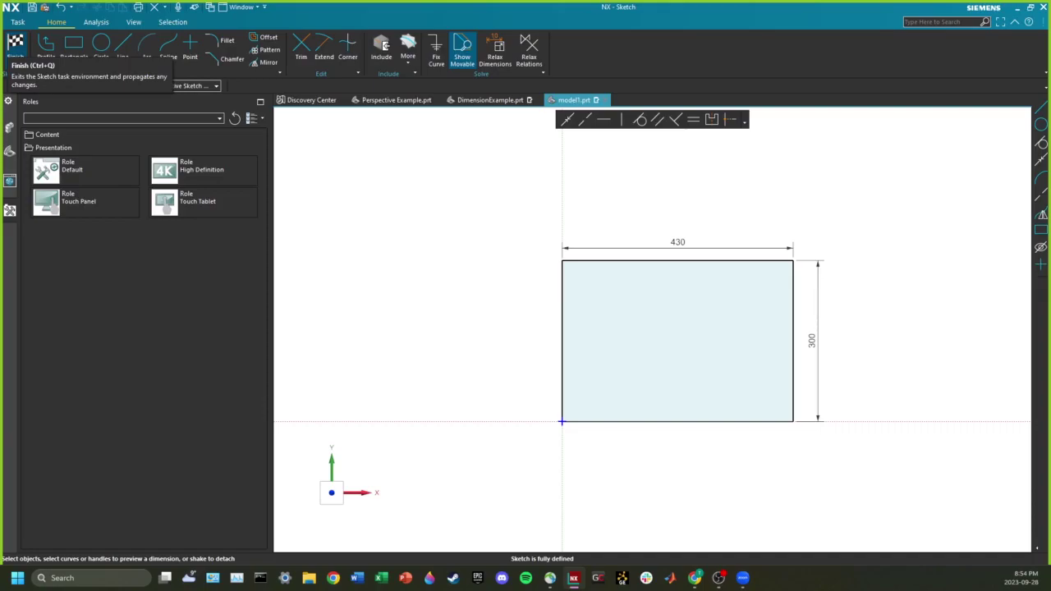
pyautogui.click(14, 45)
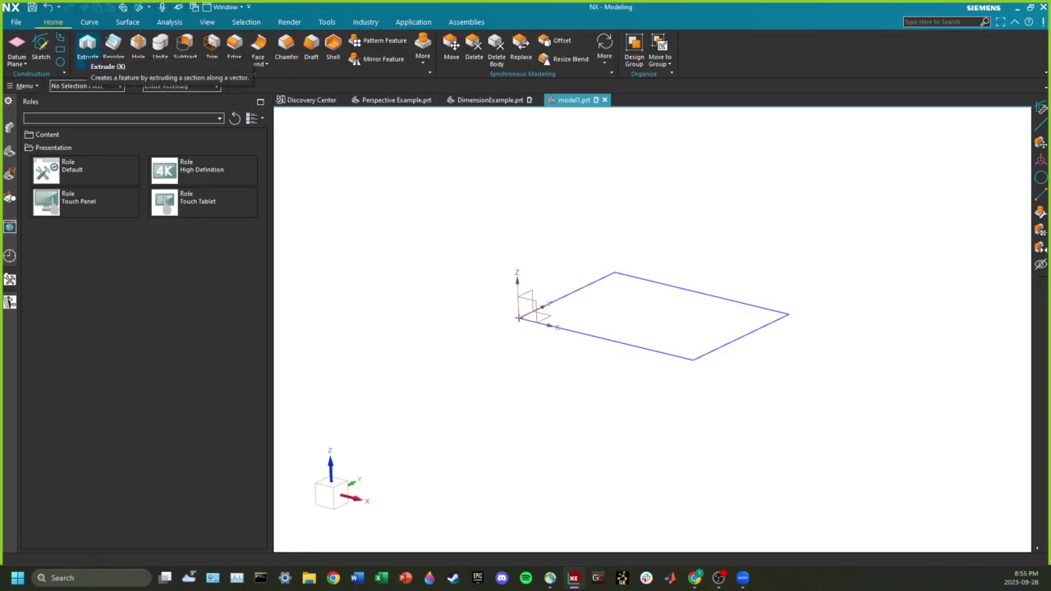
# Start an Extrude of the rectangle sketch and try end distances of 105 mm downward and 230 mm upward.
pyautogui.click(87, 43)
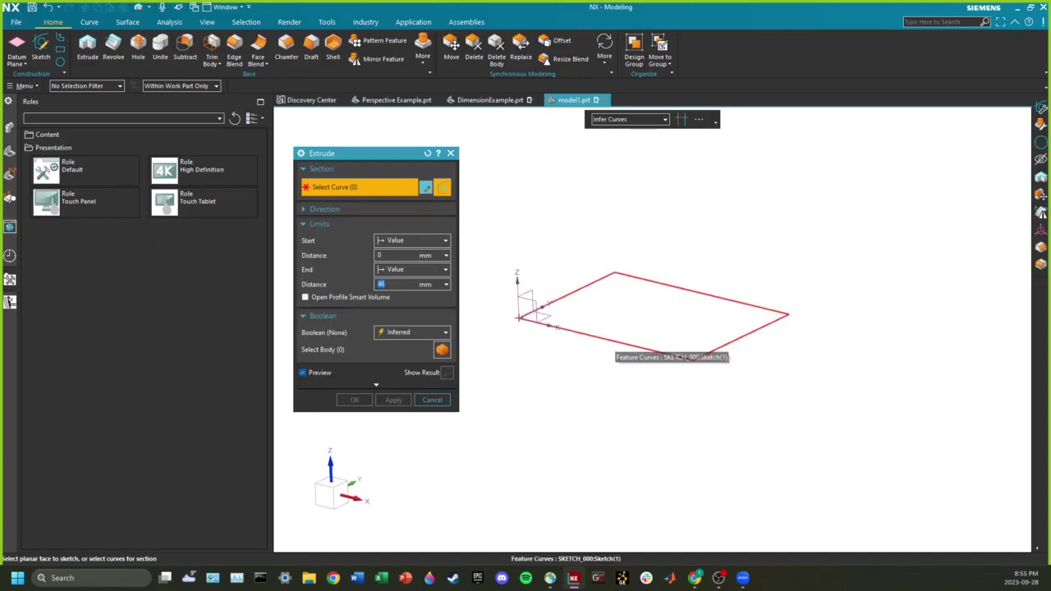
pyautogui.click(649, 345)
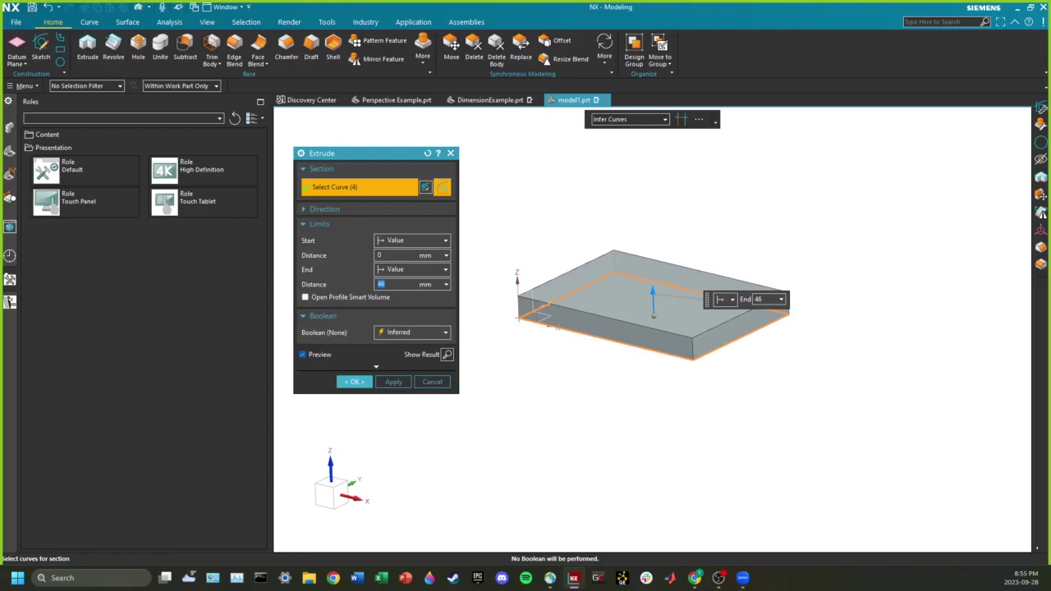
pyautogui.write('105')
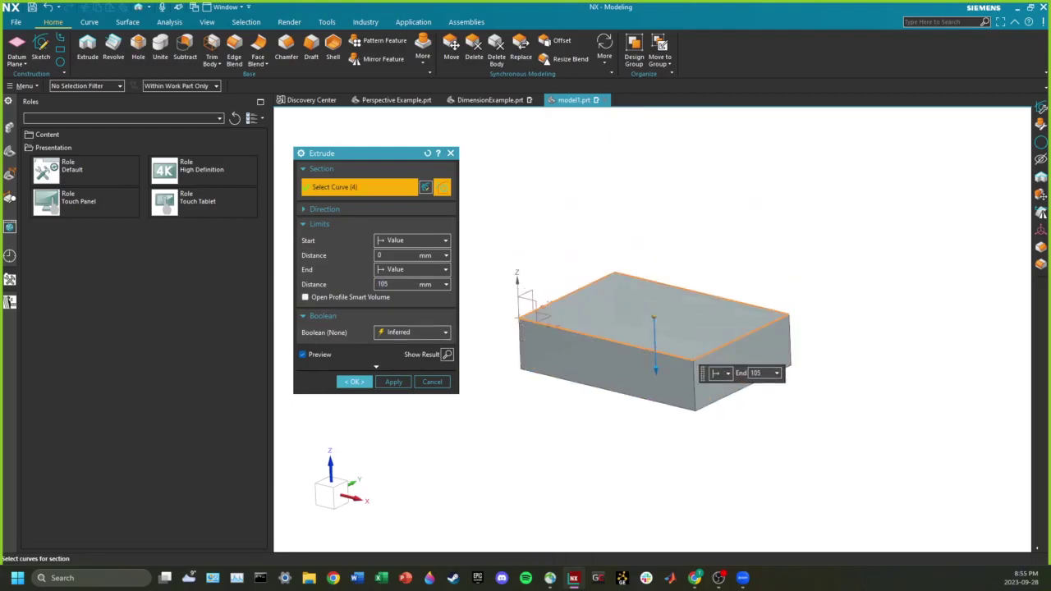
pyautogui.moveTo(656, 371)
pyautogui.mouseDown()
pyautogui.moveTo(650, 201)
pyautogui.moveTo(660, 472)
pyautogui.moveTo(650, 201)
pyautogui.mouseUp()
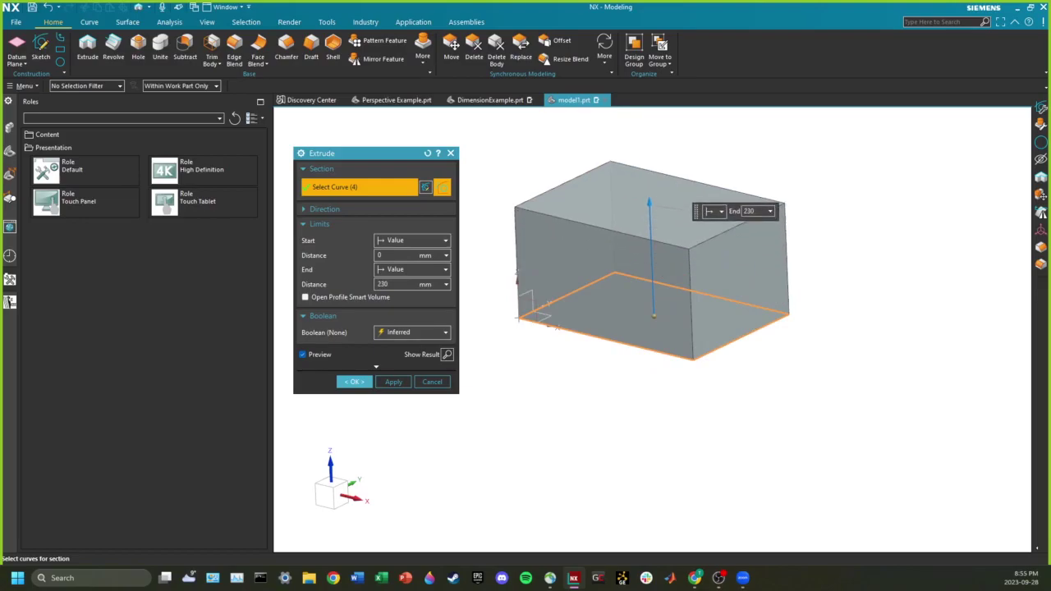
# Set the extrusion's end limit to Value with a distance of 330 mm, apply it, and exit Extrude.
pyautogui.write('330')
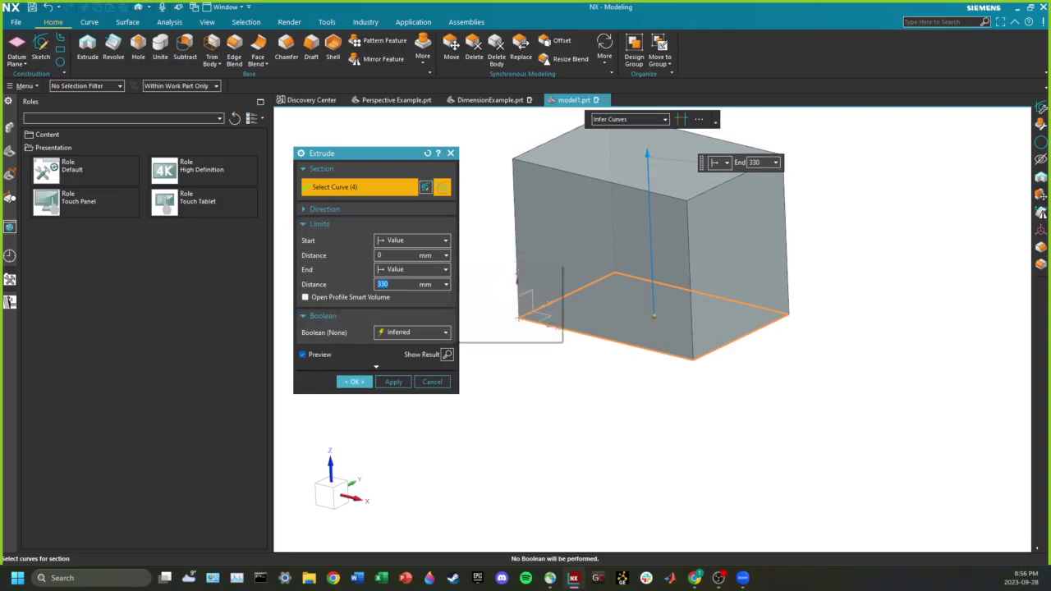
pyautogui.click(410, 269)
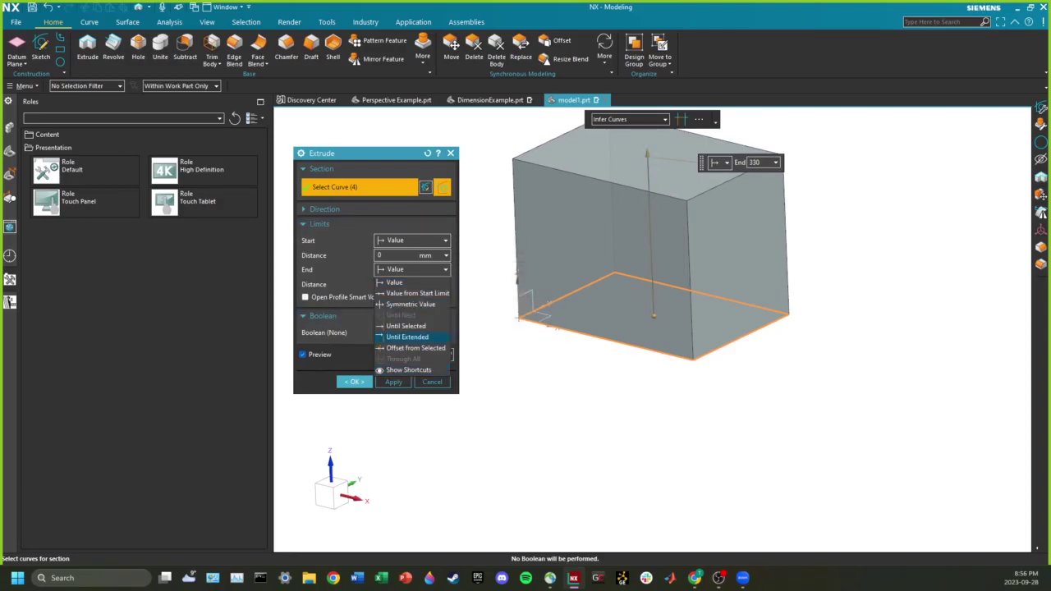
pyautogui.click(395, 283)
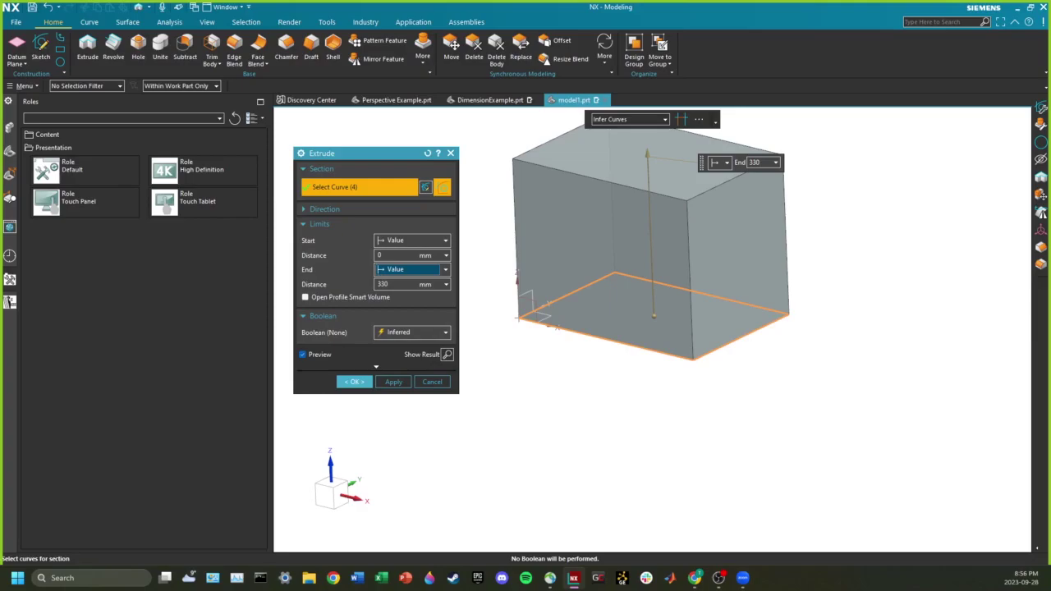
pyautogui.scroll(-3, 666, 209)
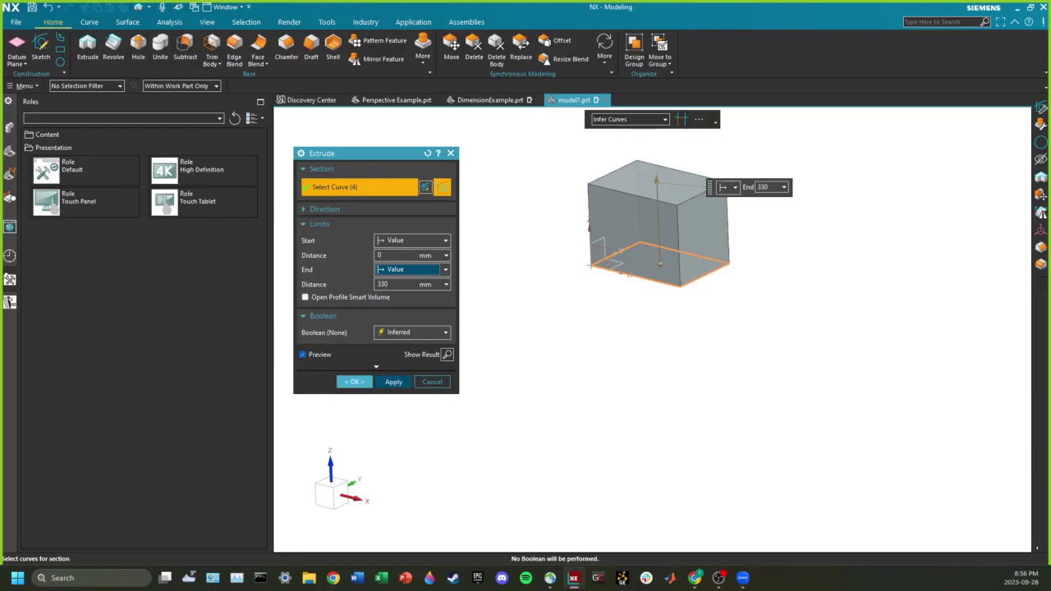
pyautogui.click(395, 382)
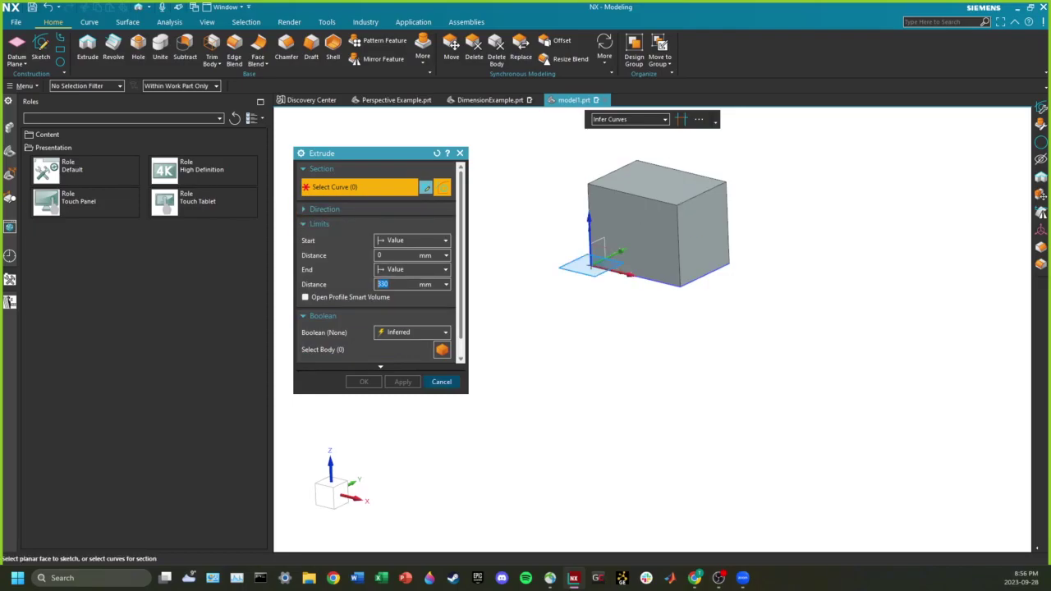
pyautogui.click(441, 382)
pyautogui.keyDown('shift'); pyautogui.moveTo(651, 331); pyautogui.dragTo(607, 462, button='middle'); pyautogui.keyUp('shift')
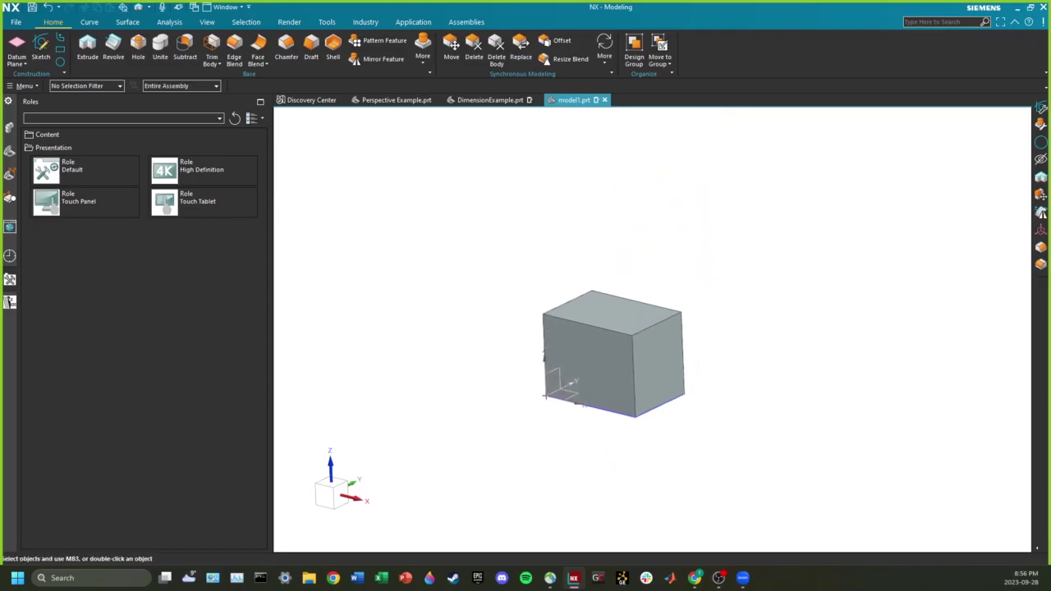
pyautogui.scroll(3, 572, 362)
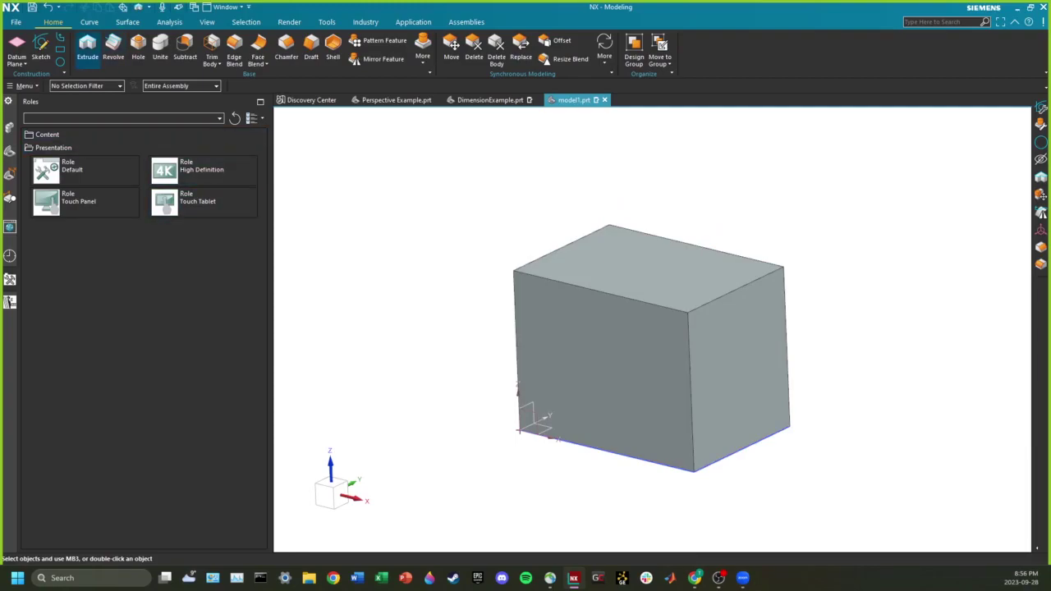
# Create a new sketch on the block's top face.
pyautogui.click(40, 48)
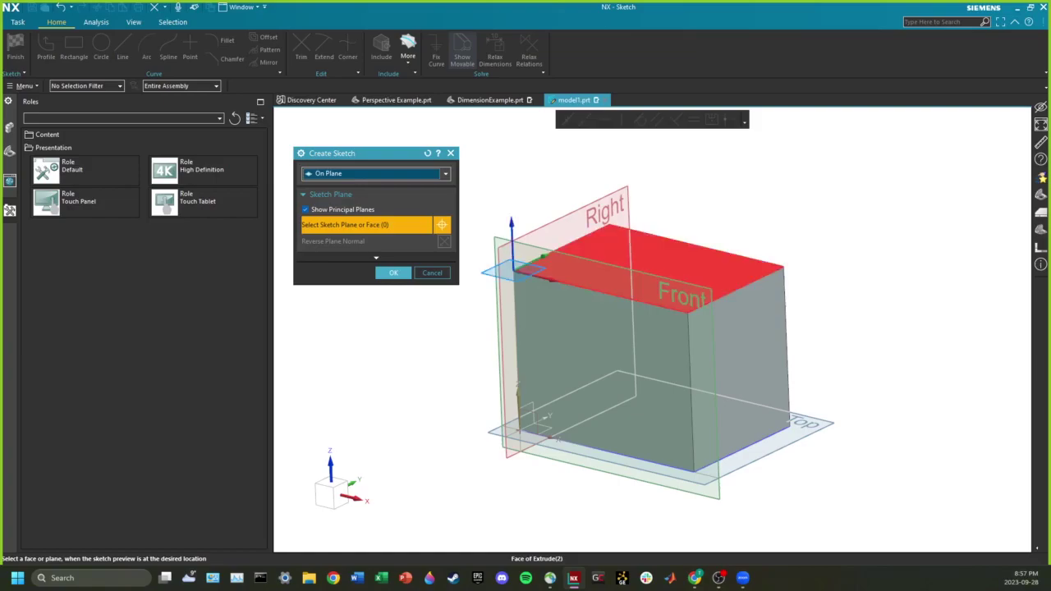
pyautogui.click(581, 262)
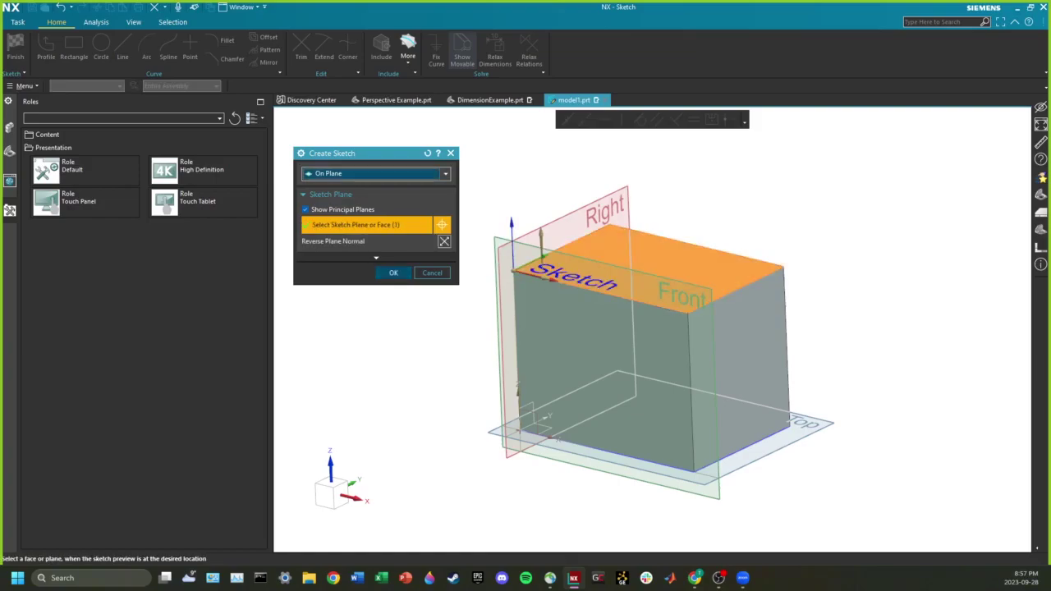
pyautogui.click(393, 273)
pyautogui.keyDown('shift'); pyautogui.moveTo(652, 328); pyautogui.dragTo(571, 421, button='middle'); pyautogui.keyUp('shift')
pyautogui.scroll(1, 624, 362)
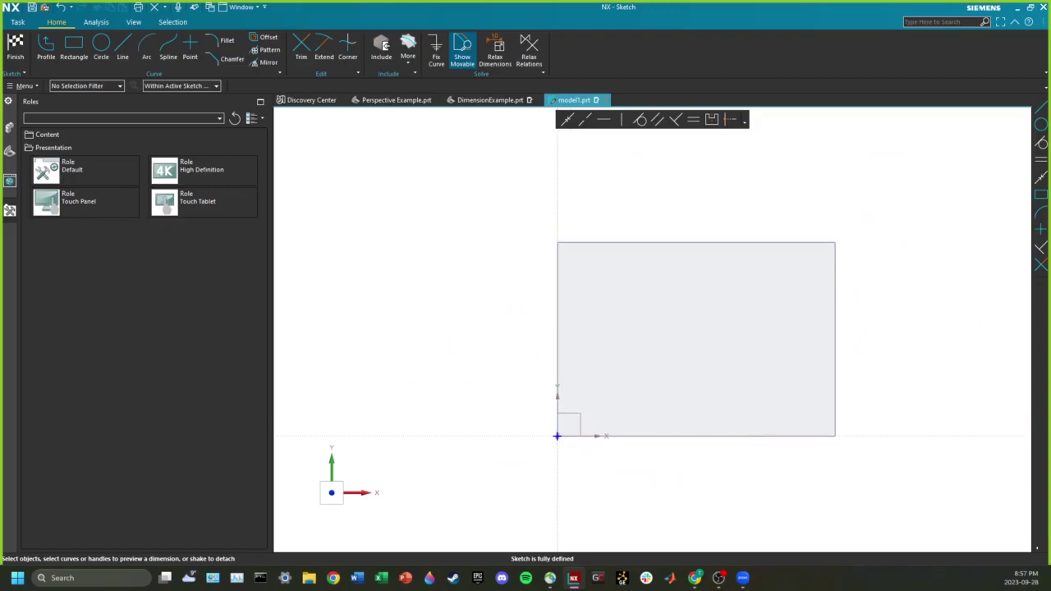
pyautogui.scroll(3, 574, 460)
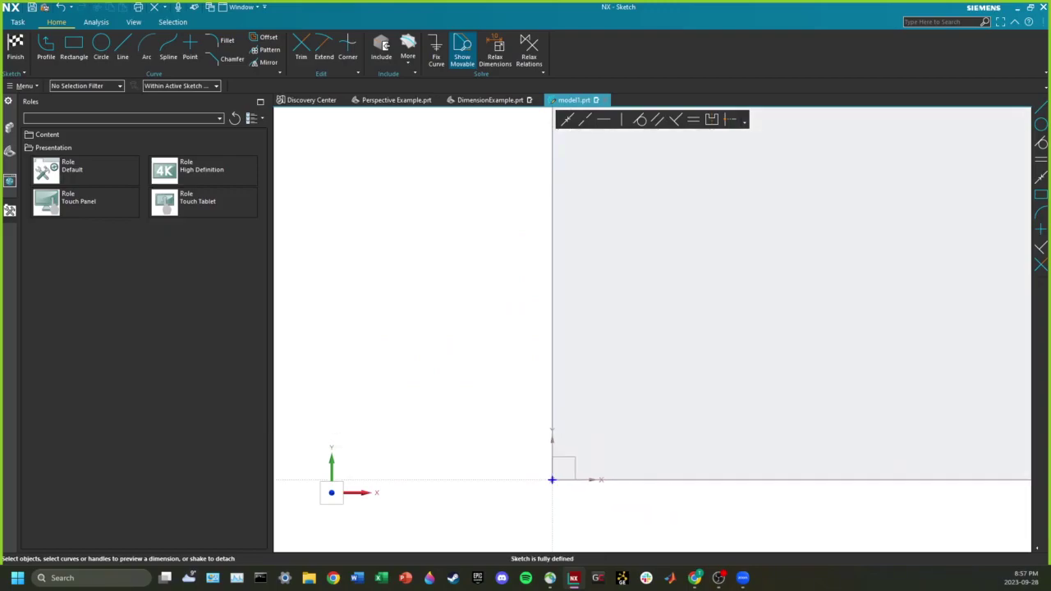
# Draw a rectangle from the origin covering the lower-left corner area of the top face, and finish the sketch.
pyautogui.press('r')
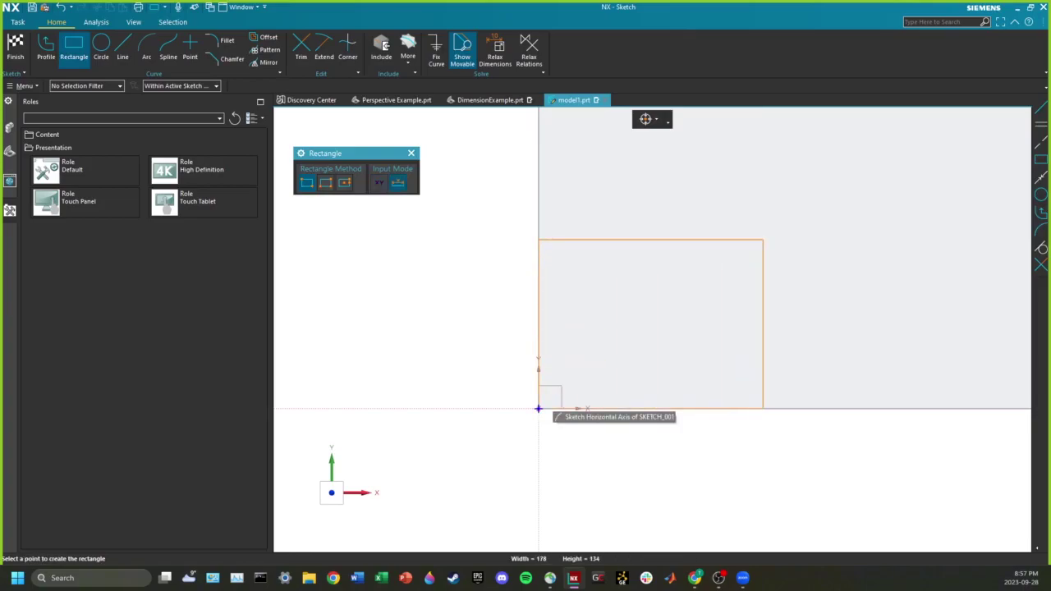
pyautogui.click(788, 222)
pyautogui.scroll(-3, 776, 255)
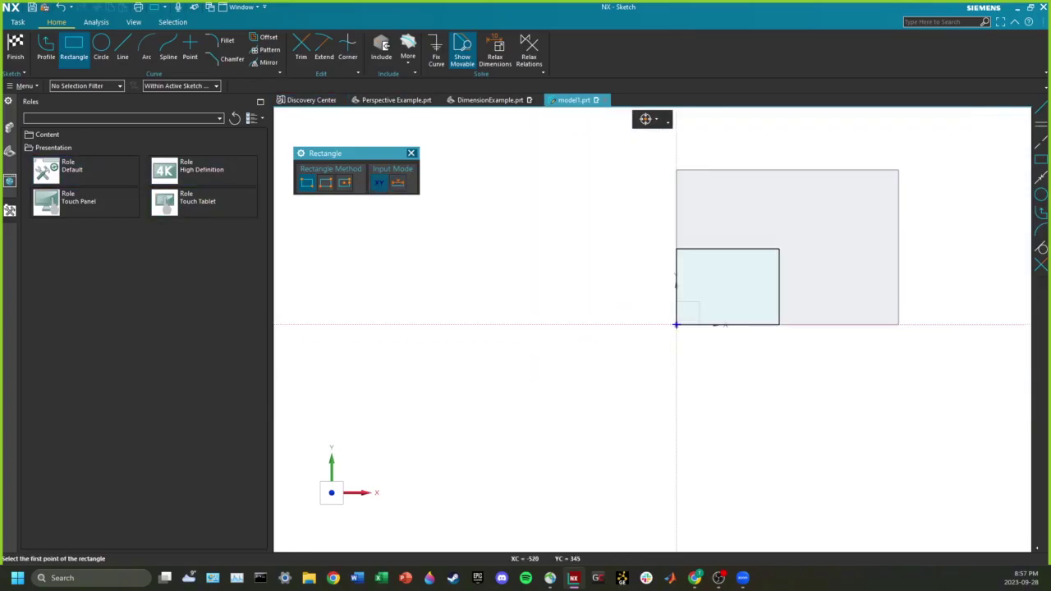
pyautogui.press('Escape')
pyautogui.hotkey('ctrl', 'q')
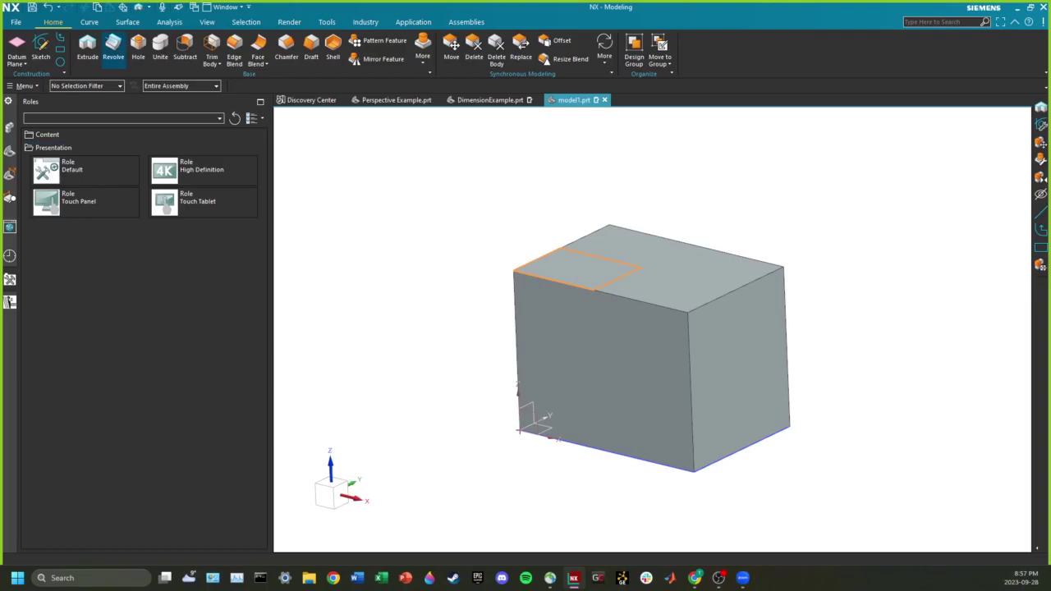
pyautogui.click(185, 49)
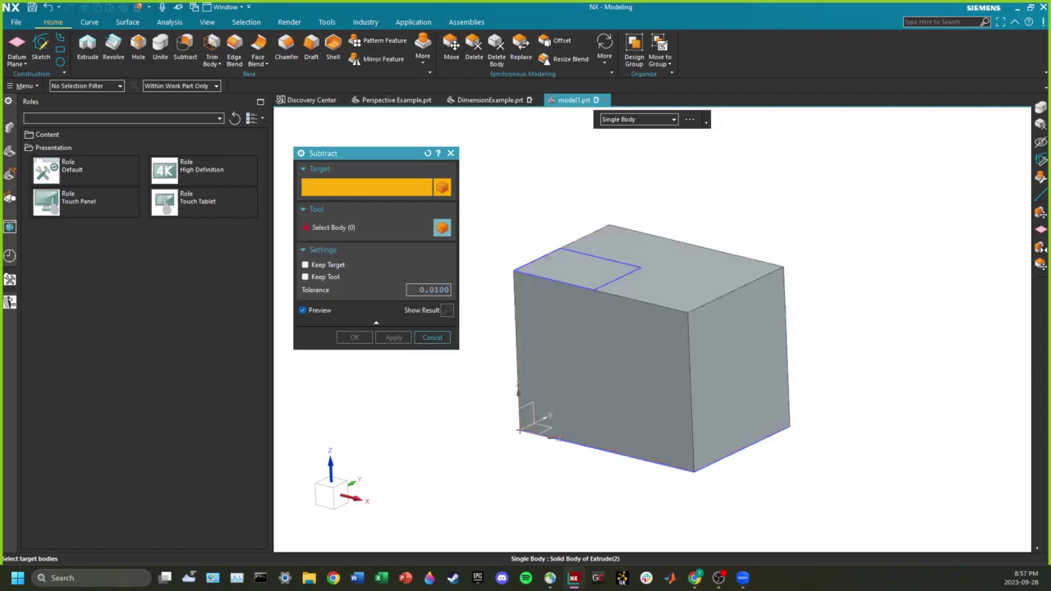
pyautogui.click(692, 271)
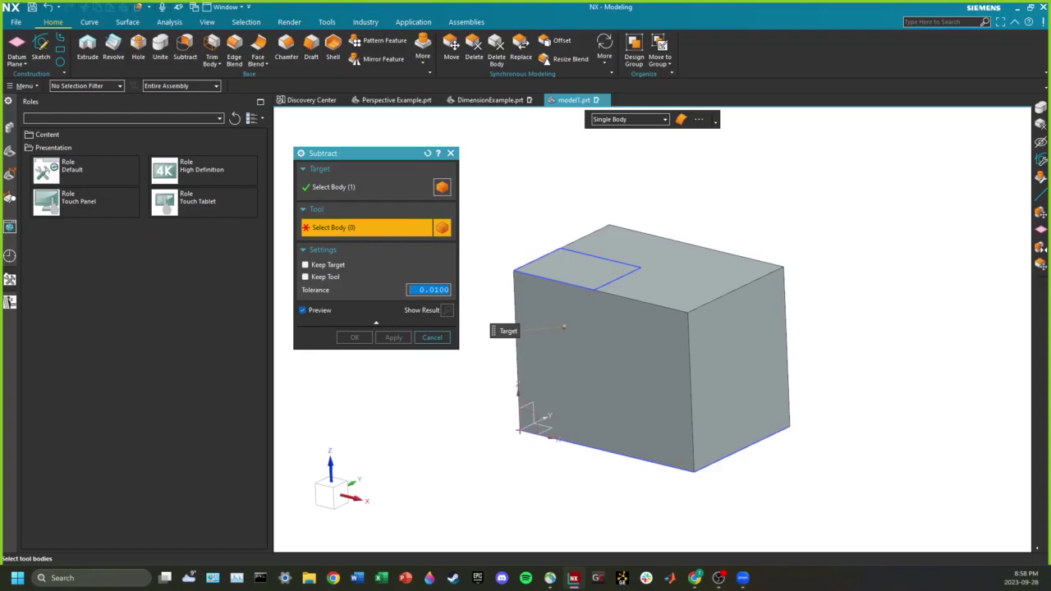
pyautogui.click(432, 337)
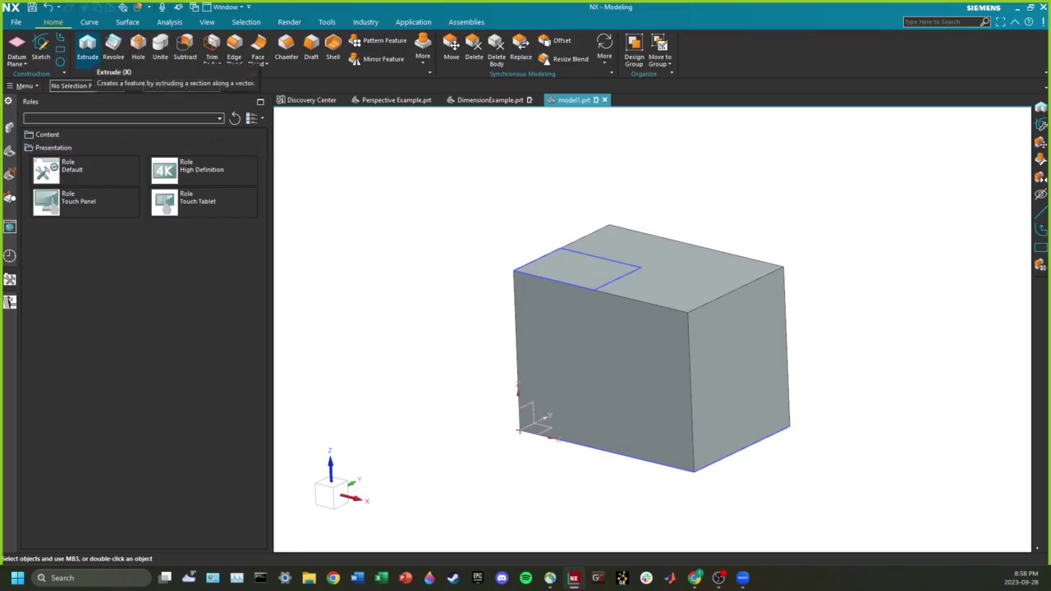
# Start an Extrude of the top-face rectangle and pull its end distance to 160 mm upward.
pyautogui.click(87, 49)
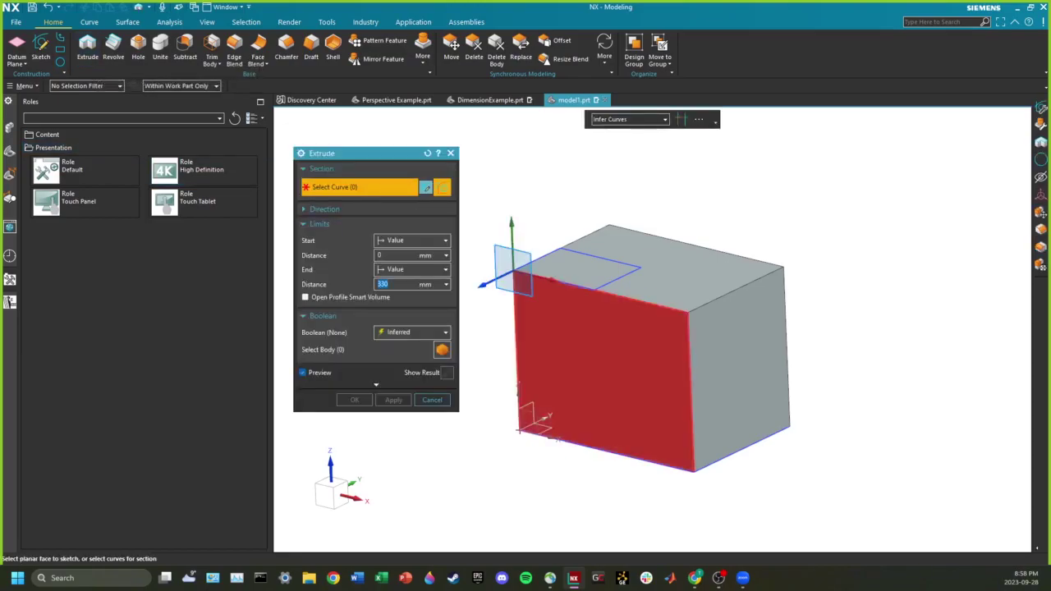
pyautogui.click(588, 283)
pyautogui.middleClick(588, 277)
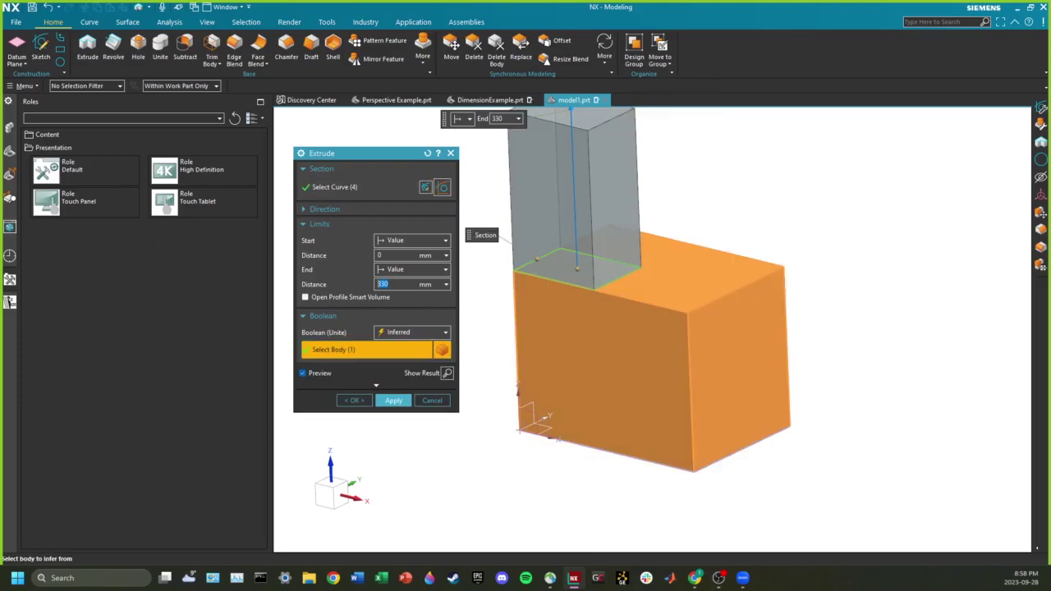
pyautogui.scroll(-4, 587, 276)
pyautogui.scroll(3, 578, 240)
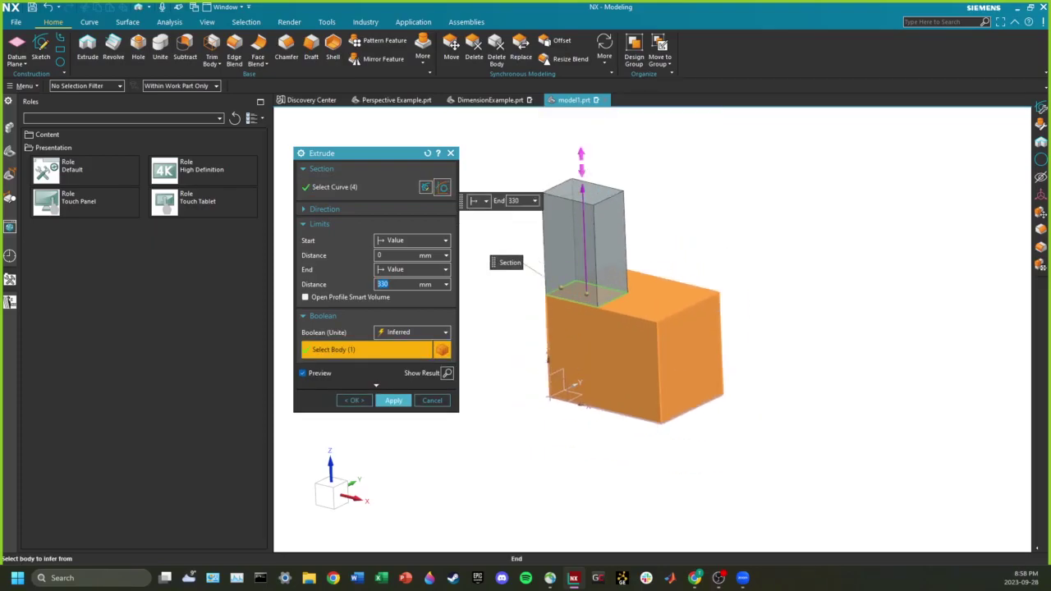
pyautogui.moveTo(582, 189); pyautogui.dragTo(585, 240)
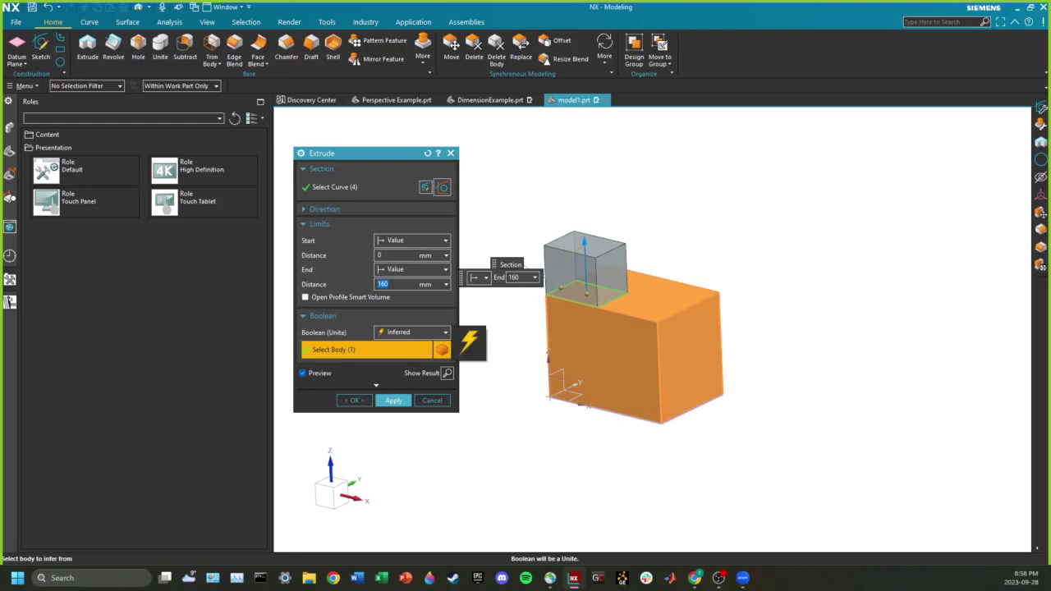
# Set the extrusion's Boolean to None and pull its end 170 mm down into the block.
pyautogui.click(413, 333)
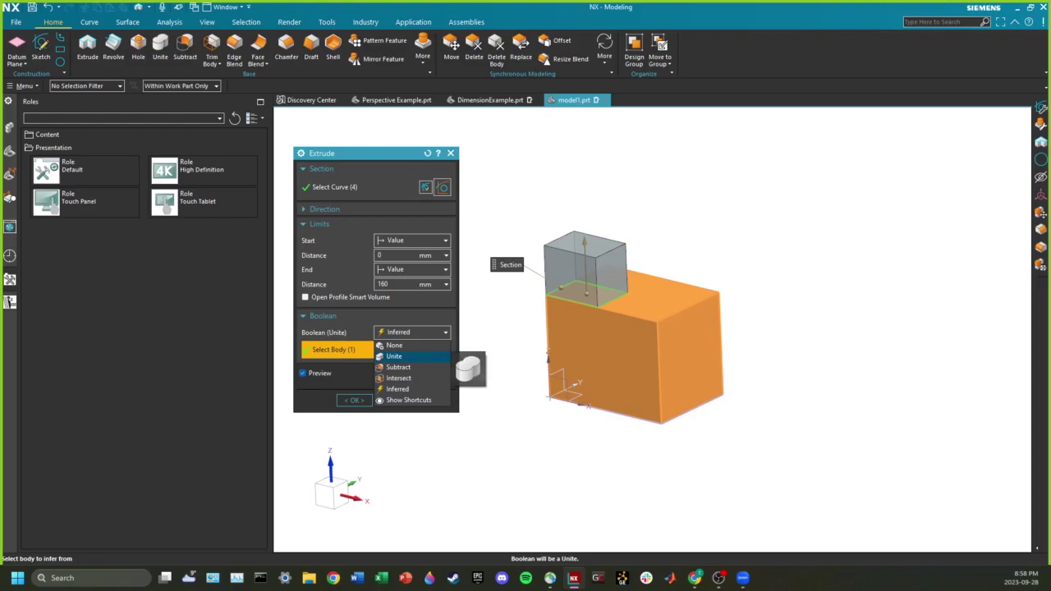
pyautogui.click(395, 346)
pyautogui.moveTo(585, 242); pyautogui.dragTo(589, 362)
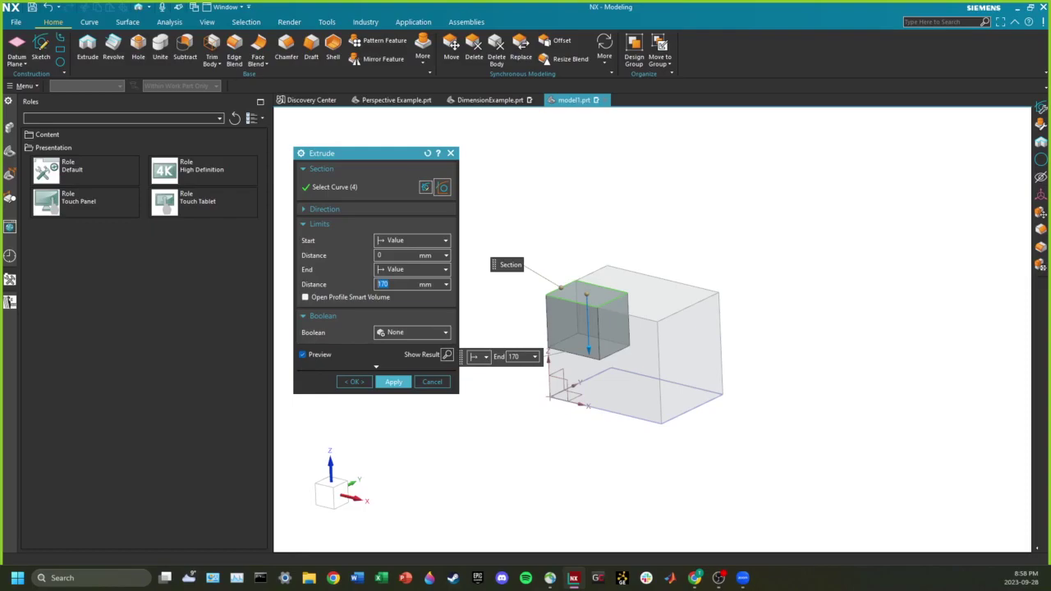
# Switch the extrusion's Boolean to Subtract and try an end distance of 250 mm upward, away from the block.
pyautogui.click(412, 332)
pyautogui.click(398, 367)
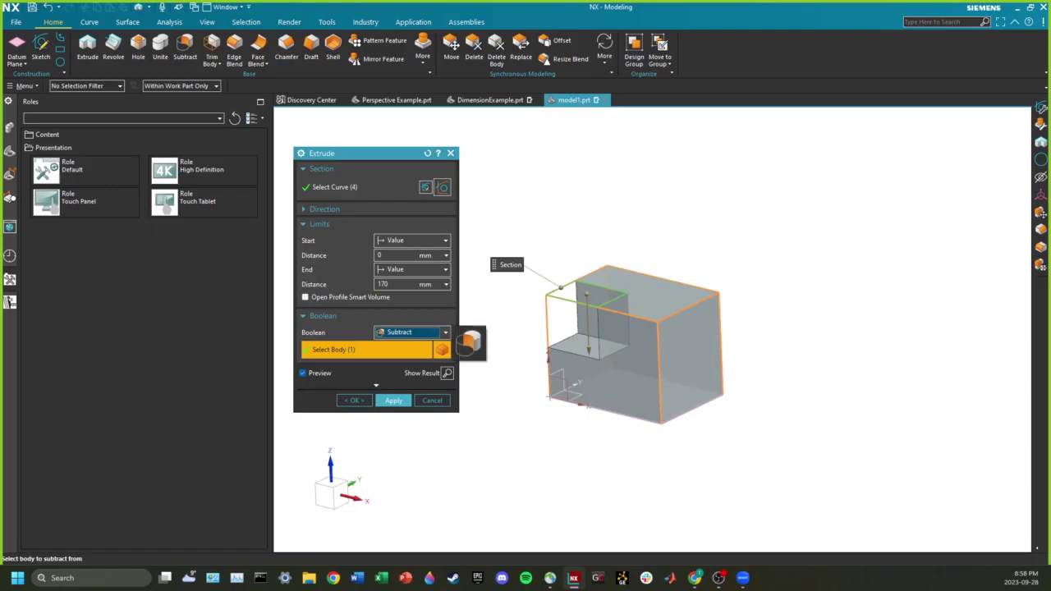
pyautogui.moveTo(587, 352); pyautogui.dragTo(583, 214)
# Set the Boolean to Inferred, pull the extrusion 140 mm down into the block, apply the corner cut, and exit Extrude.
pyautogui.click(413, 333)
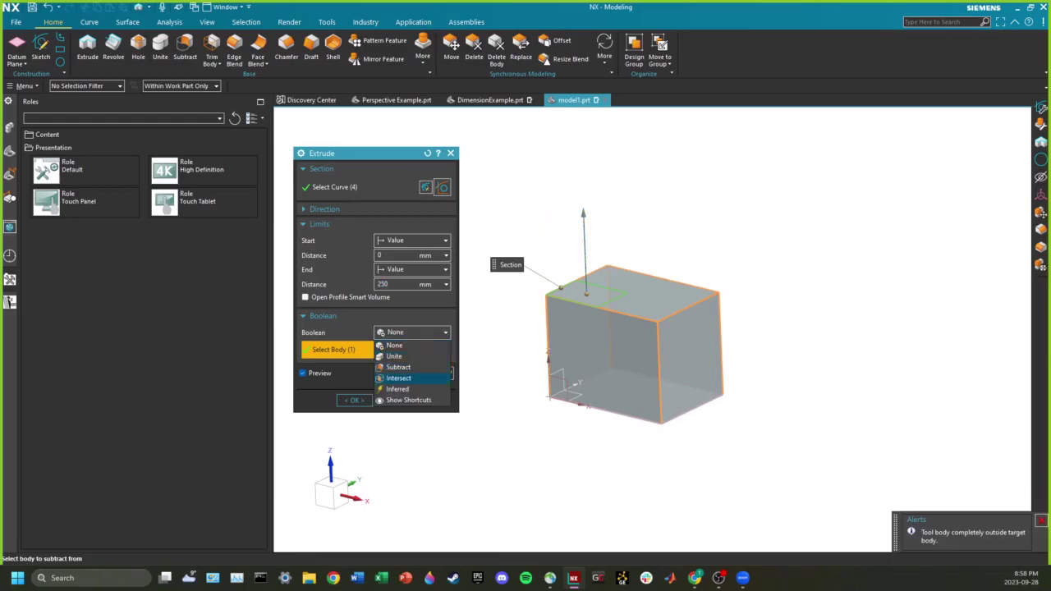
pyautogui.click(398, 388)
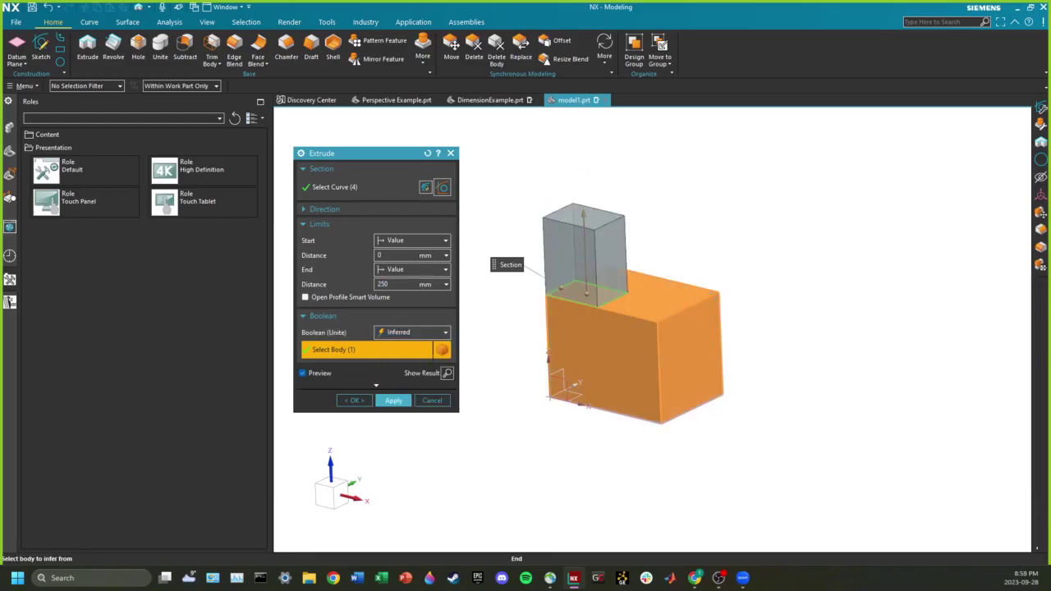
pyautogui.moveTo(583, 212); pyautogui.dragTo(588, 343)
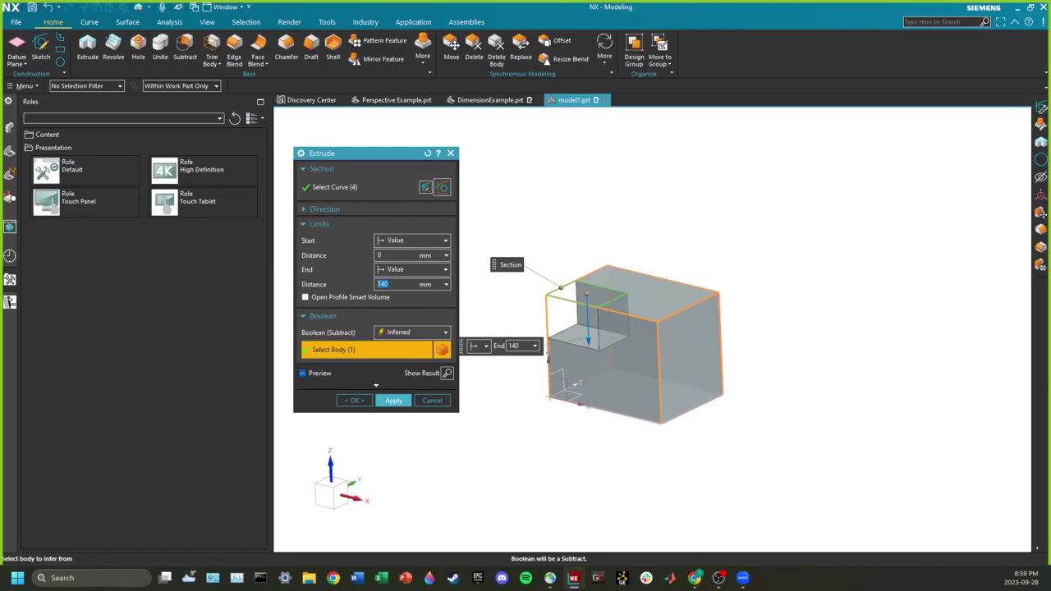
pyautogui.click(394, 400)
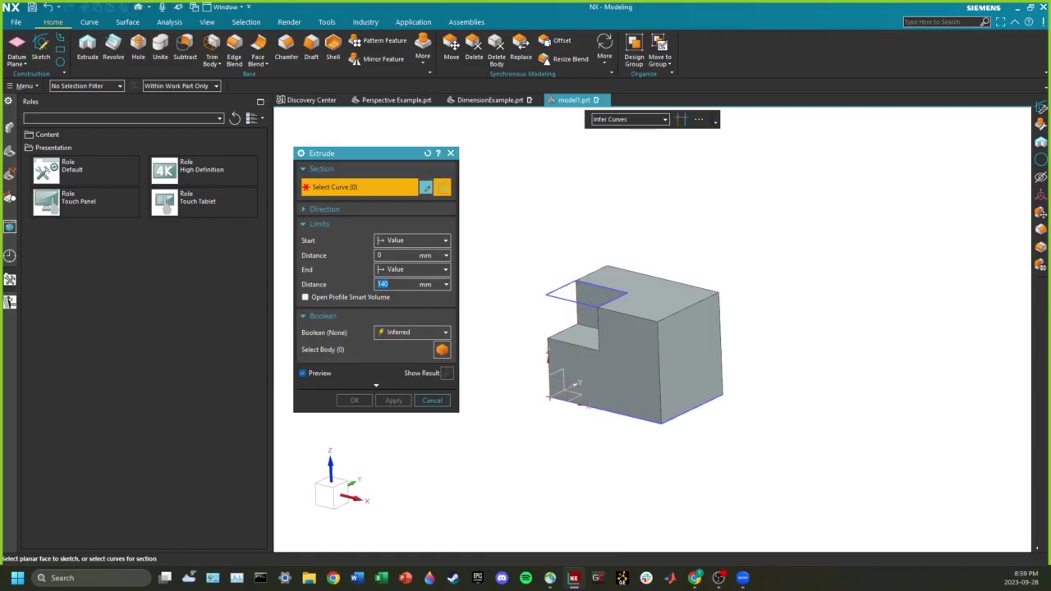
pyautogui.click(451, 153)
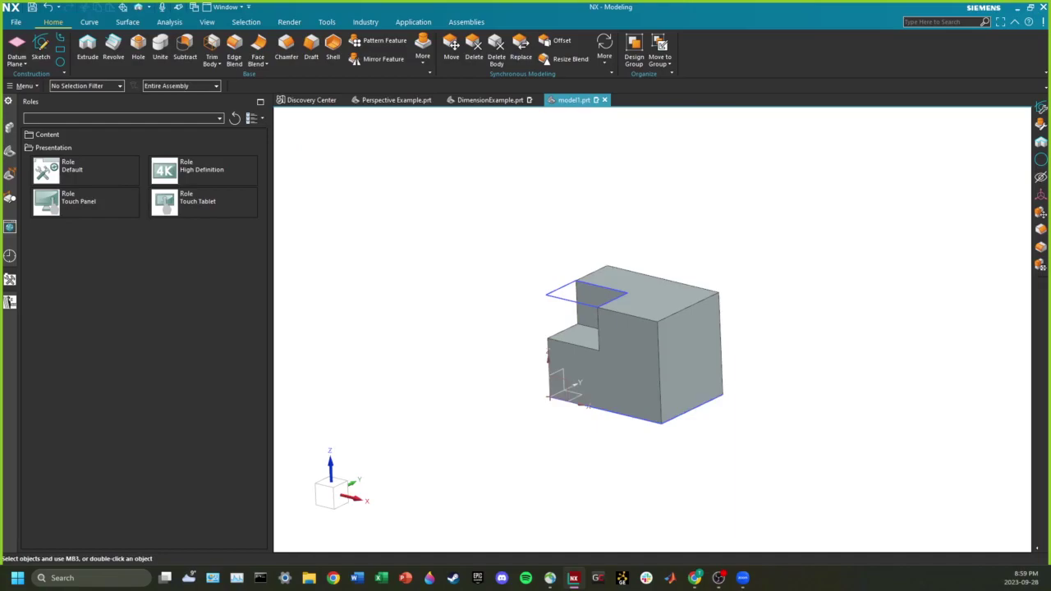
# Edit the corner cut's rectangle sketch, add a circle about 103 mm in diameter above the rectangle, and finish the sketch.
pyautogui.doubleClick(562, 288)
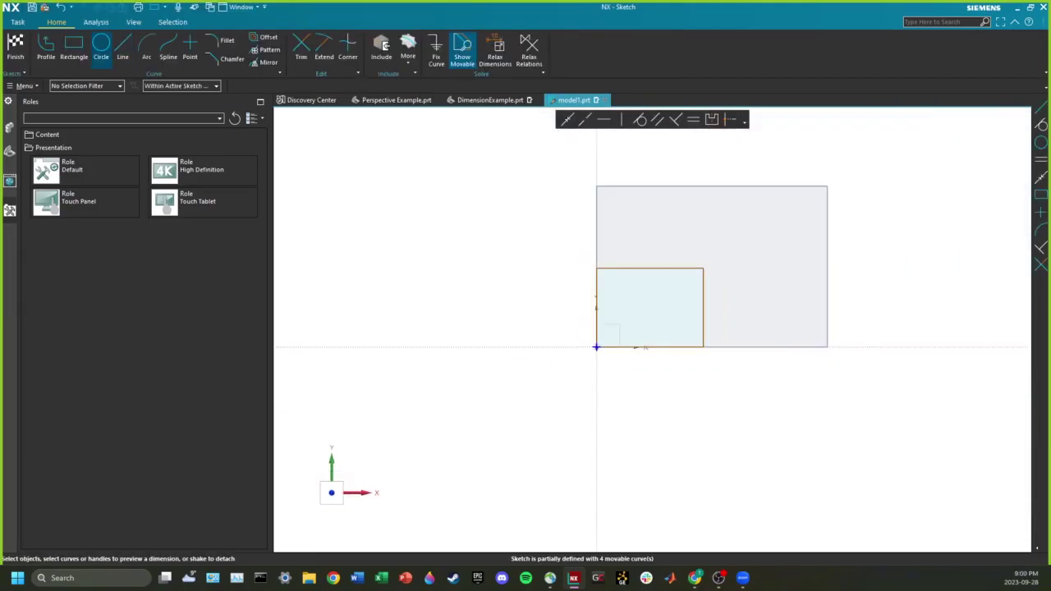
pyautogui.click(101, 48)
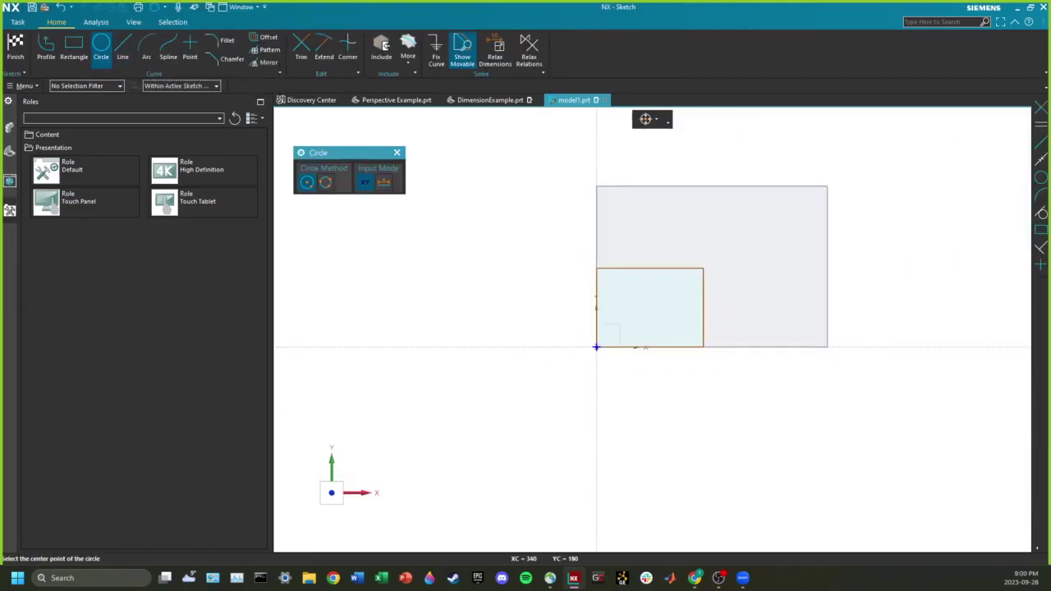
pyautogui.click(693, 234)
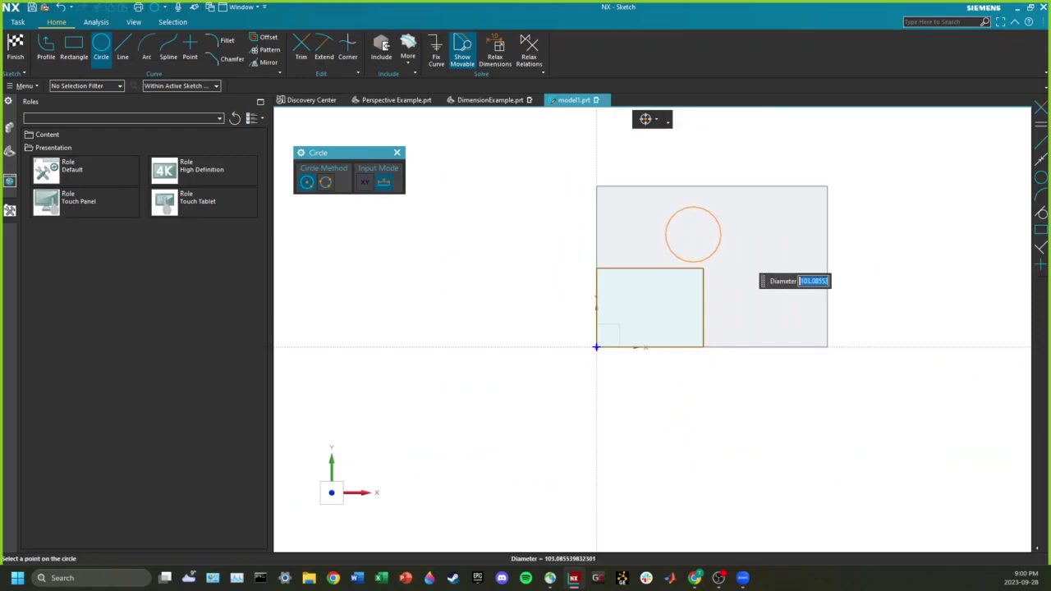
pyautogui.press('Return')
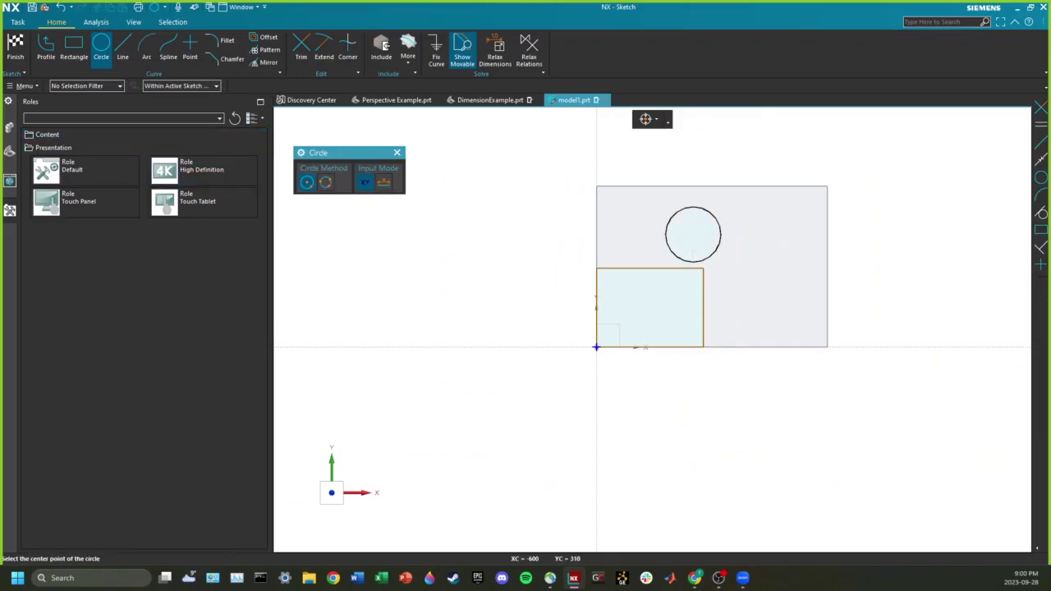
pyautogui.click(16, 47)
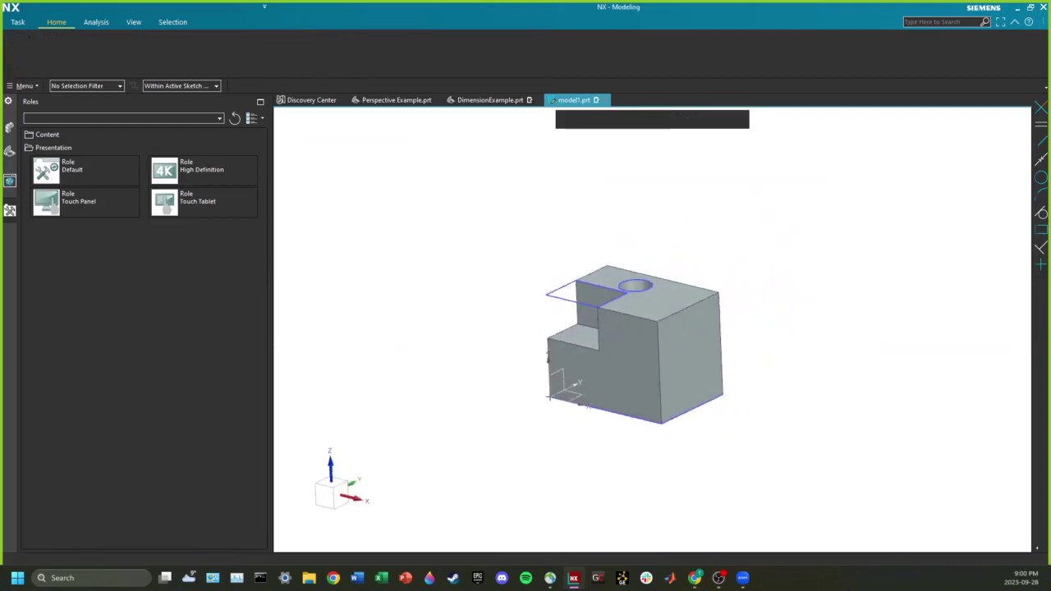
# Examine the corner cut and circular hole from above, and undo the circle added to the sketch.
pyautogui.moveTo(666, 401); pyautogui.dragTo(690, 370, button='middle')
pyautogui.moveTo(553, 384); pyautogui.dragTo(553, 375, button='middle')
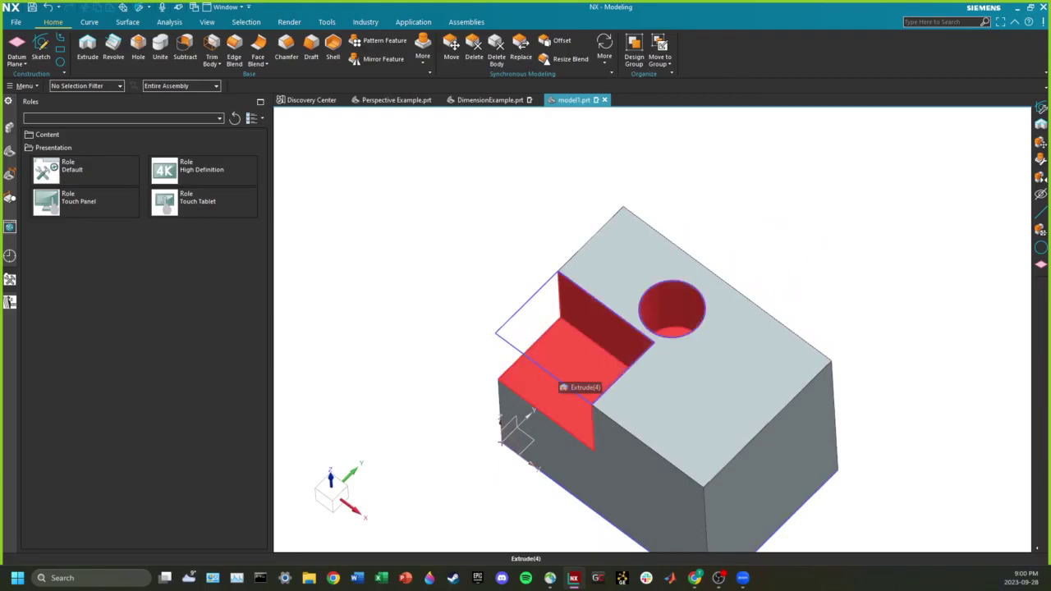
pyautogui.moveTo(562, 386); pyautogui.dragTo(606, 362, button='middle')
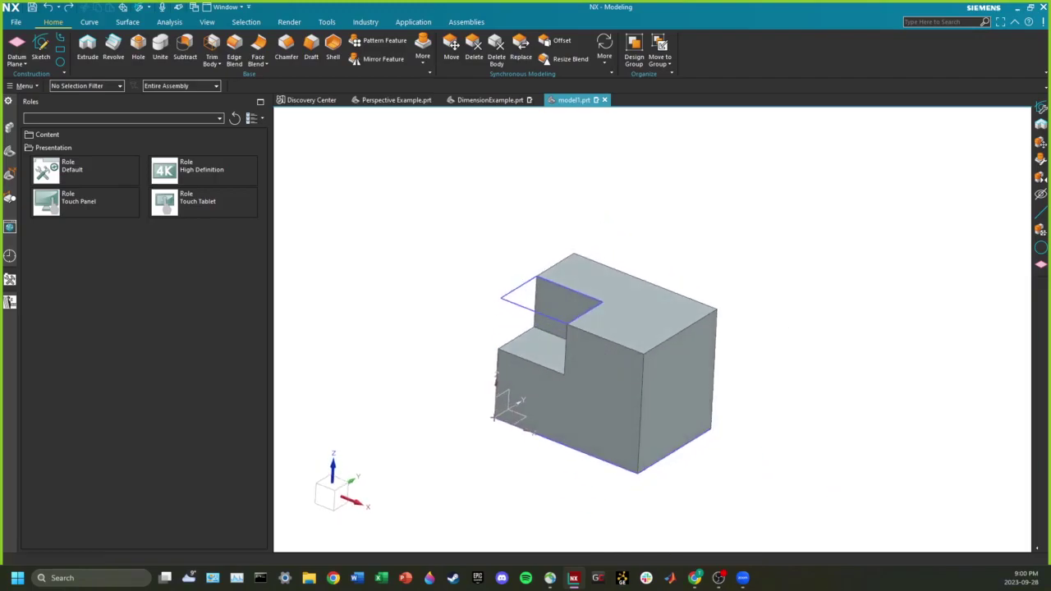
# Create a separate sketch on the block's top face, draw a circle beside the corner cut, and finish the sketch.
pyautogui.click(40, 50)
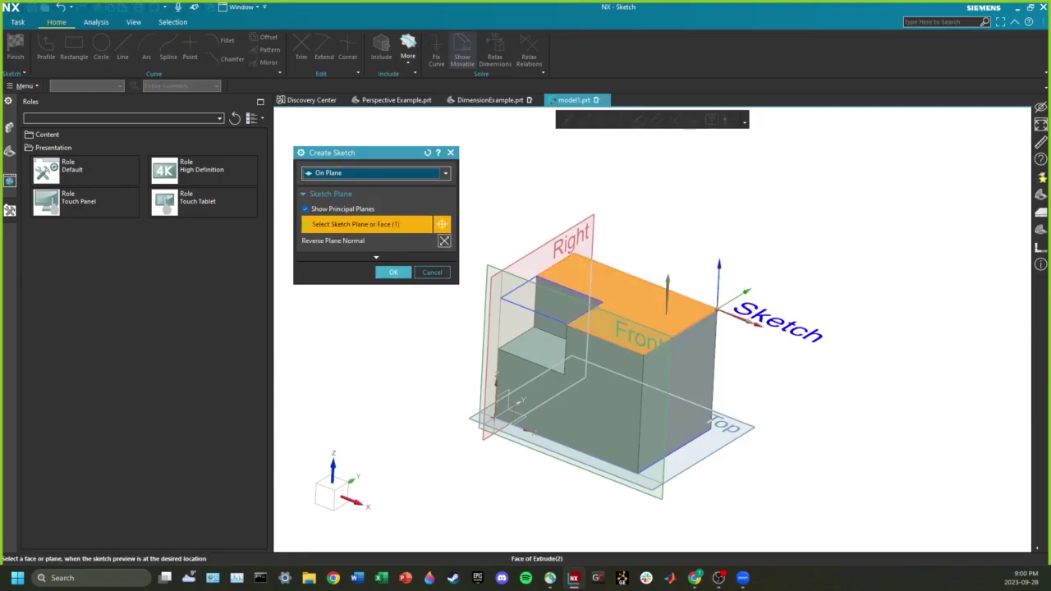
pyautogui.click(393, 272)
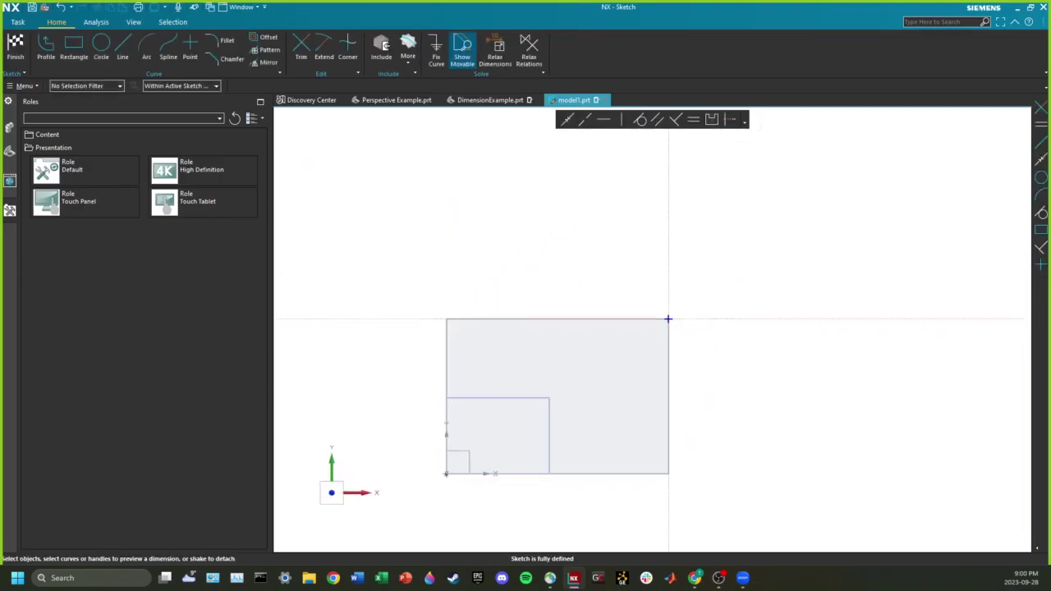
pyautogui.press('o')
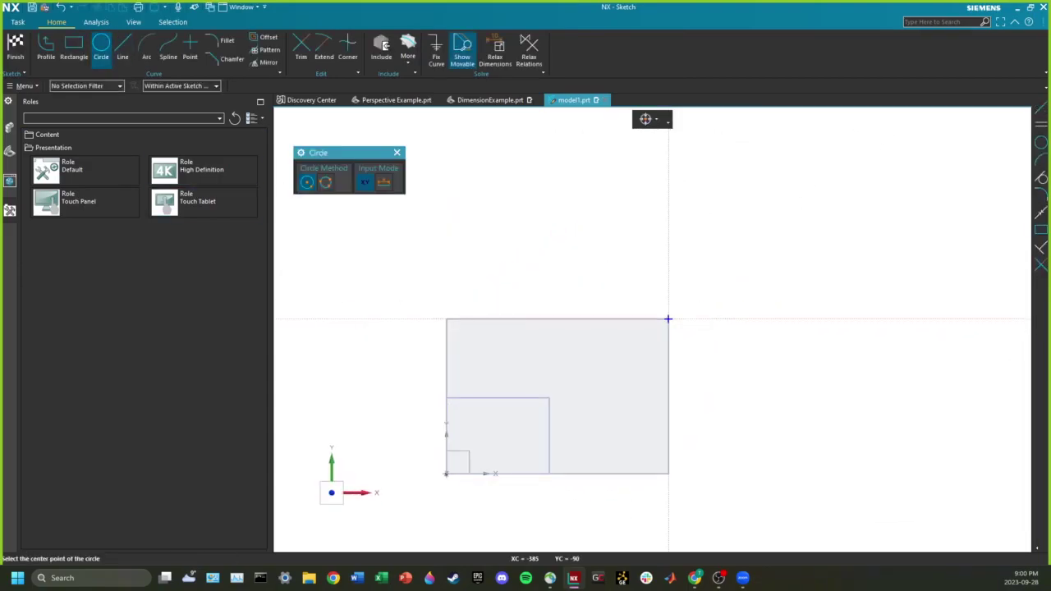
pyautogui.click(609, 391)
pyautogui.click(634, 394)
pyautogui.hotkey('ctrl', 'q')
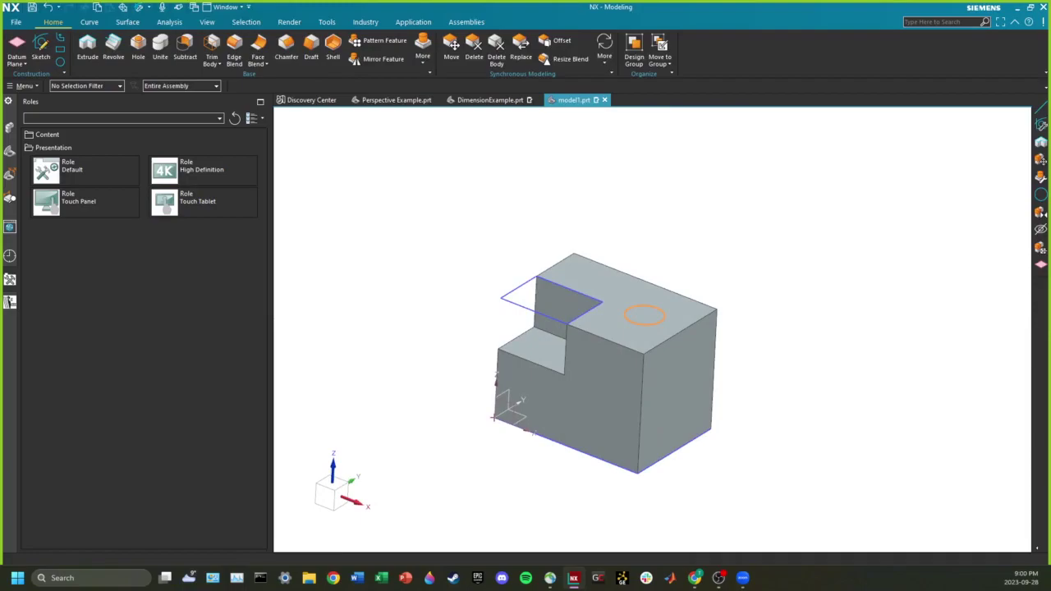
# Extrude the top-face circle down through the block, pulling the end distance to 680 mm with the Boolean on Inferred.
pyautogui.click(87, 46)
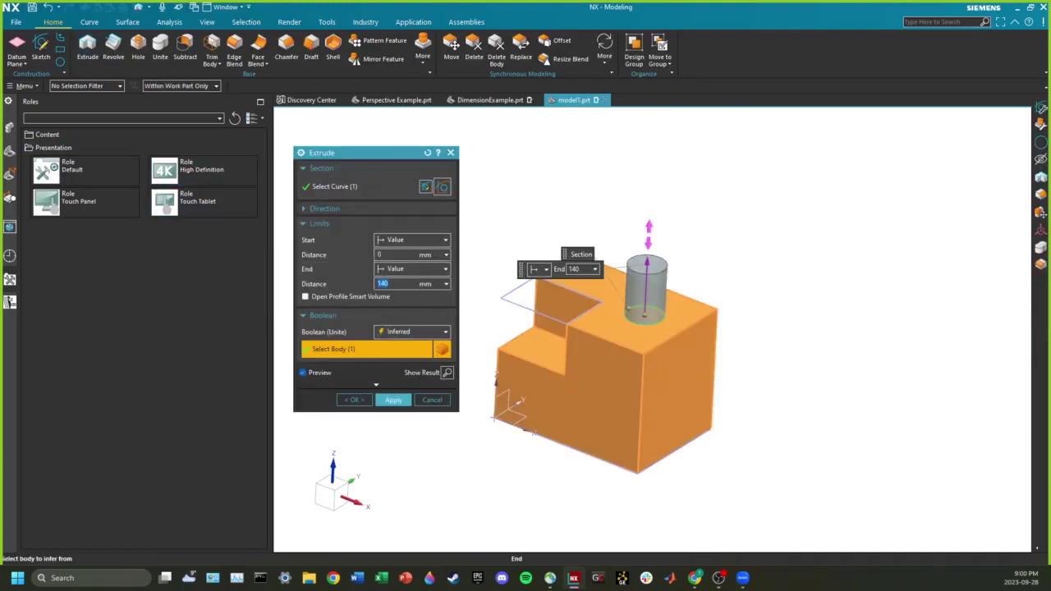
pyautogui.moveTo(647, 261); pyautogui.dragTo(641, 395)
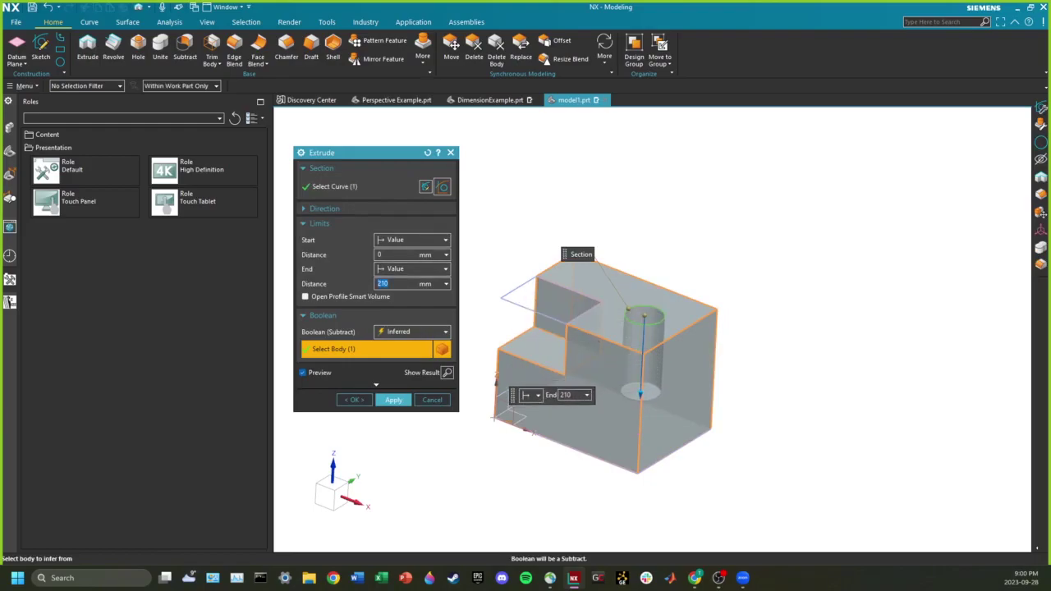
pyautogui.scroll(1, 604, 398)
pyautogui.keyDown('shift'); pyautogui.moveTo(603, 399); pyautogui.dragTo(630, 326, button='middle'); pyautogui.keyUp('shift')
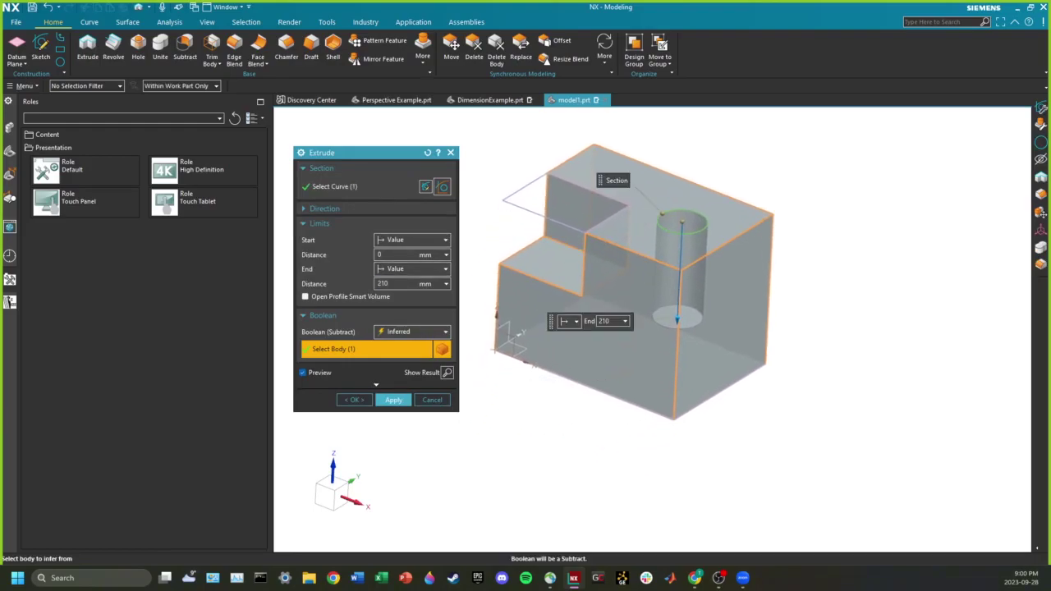
pyautogui.moveTo(676, 320); pyautogui.dragTo(665, 537)
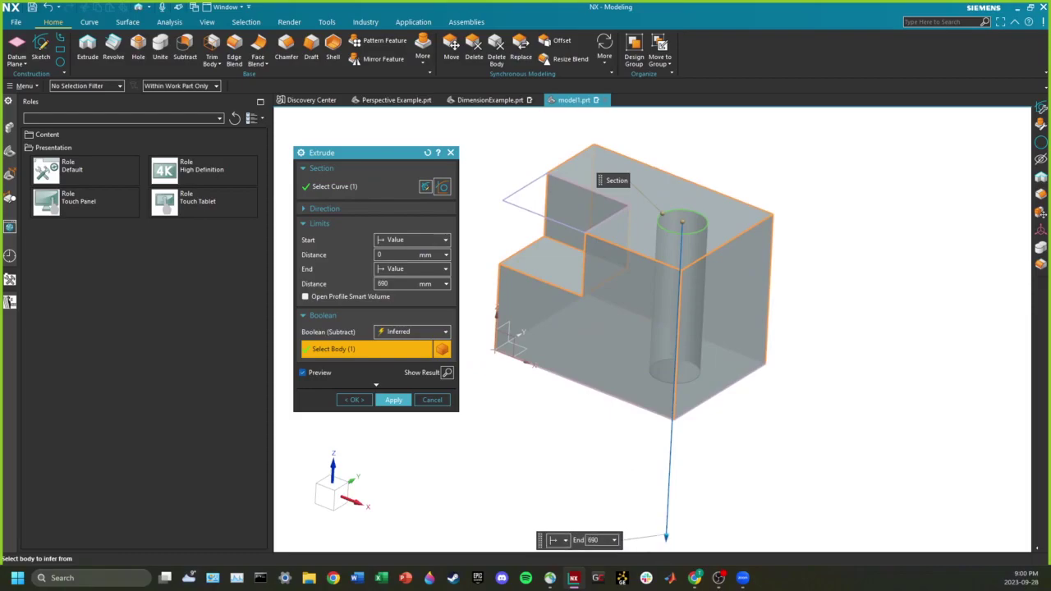
pyautogui.moveTo(630, 363)
pyautogui.mouseDown(button='middle')
pyautogui.moveTo(685, 246)
pyautogui.moveTo(629, 363)
pyautogui.mouseUp(button='middle')
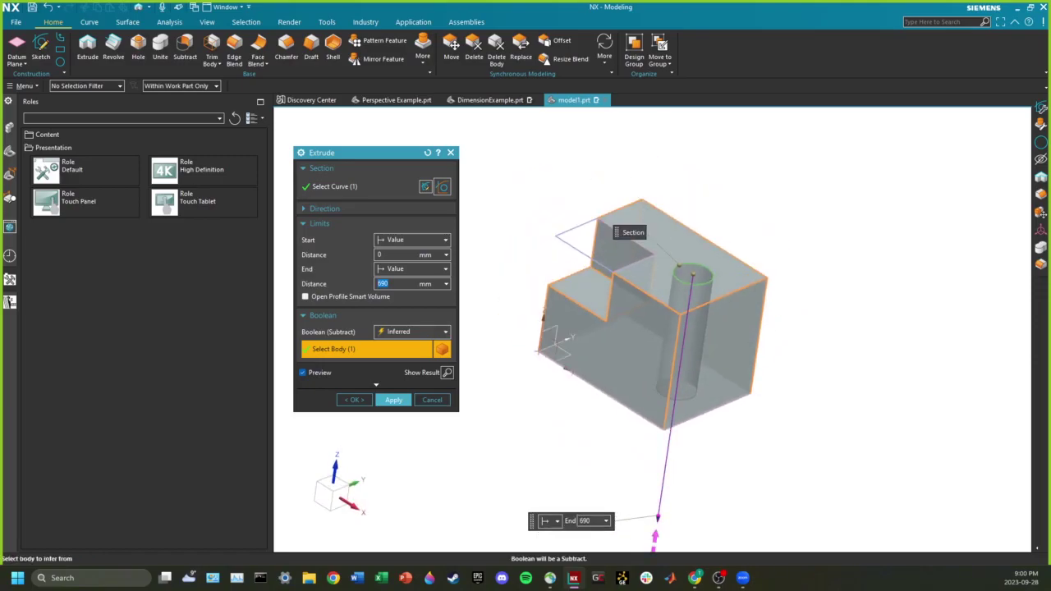
pyautogui.moveTo(656, 542); pyautogui.dragTo(664, 480)
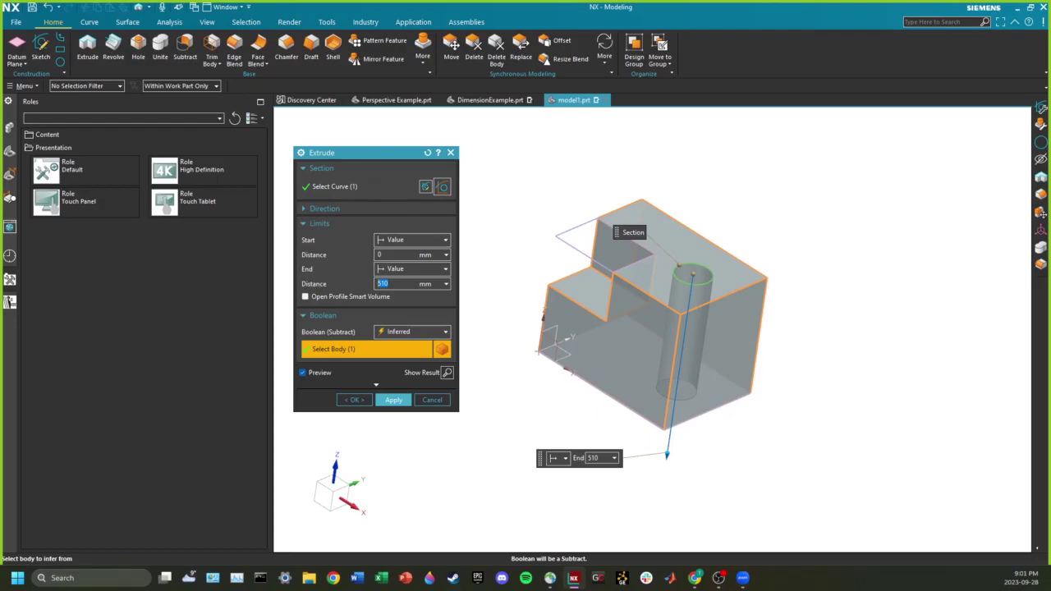
pyautogui.moveTo(667, 455); pyautogui.dragTo(658, 515)
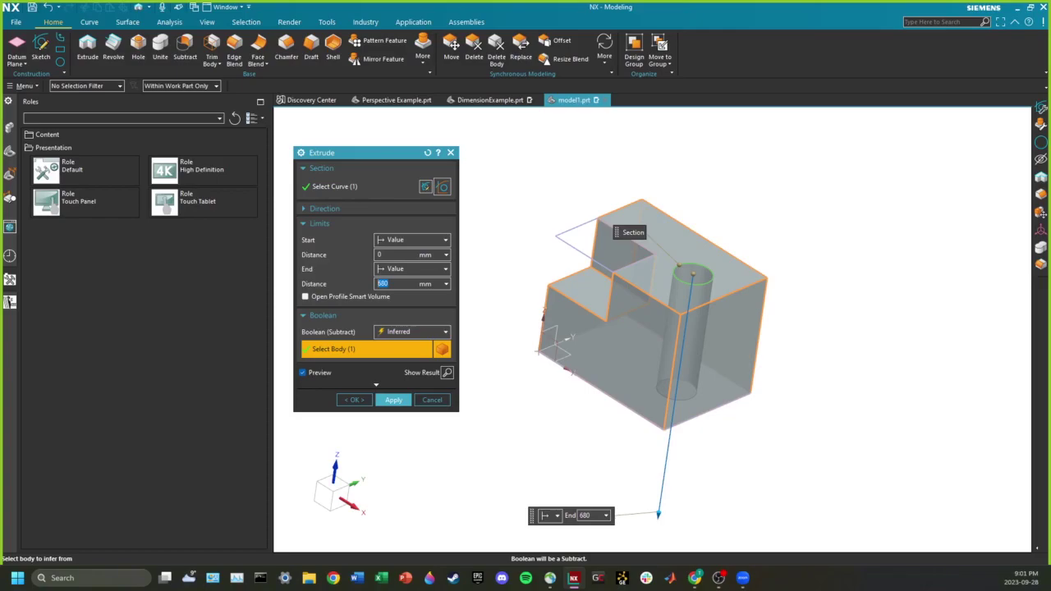
# Set the circle extrusion's end limit to Until Next and inspect the preview from below the block.
pyautogui.click(410, 269)
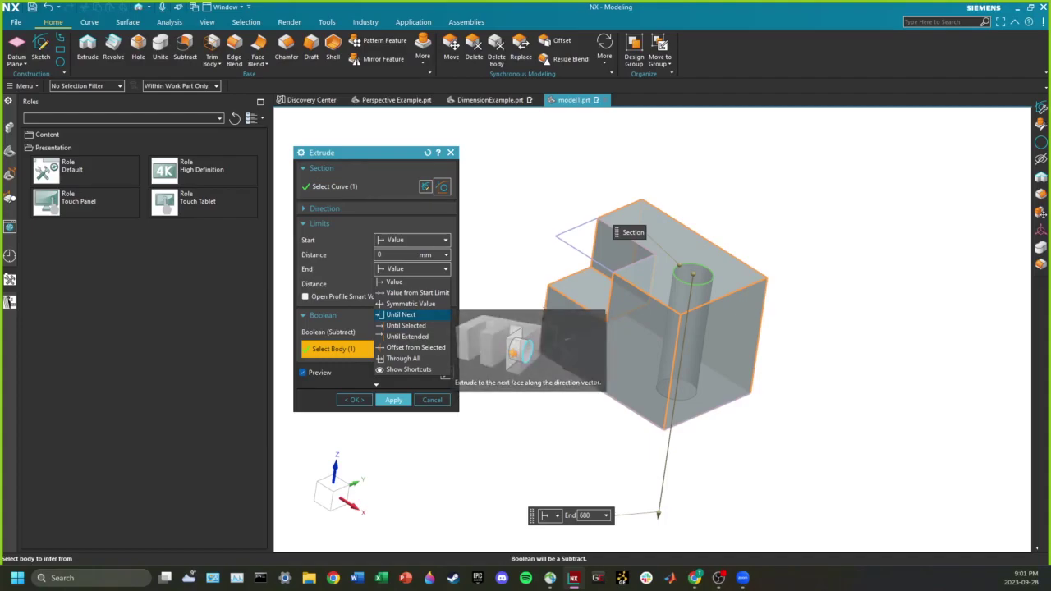
pyautogui.click(401, 315)
pyautogui.moveTo(592, 460); pyautogui.dragTo(653, 366, button='middle')
pyautogui.scroll(4, 655, 364)
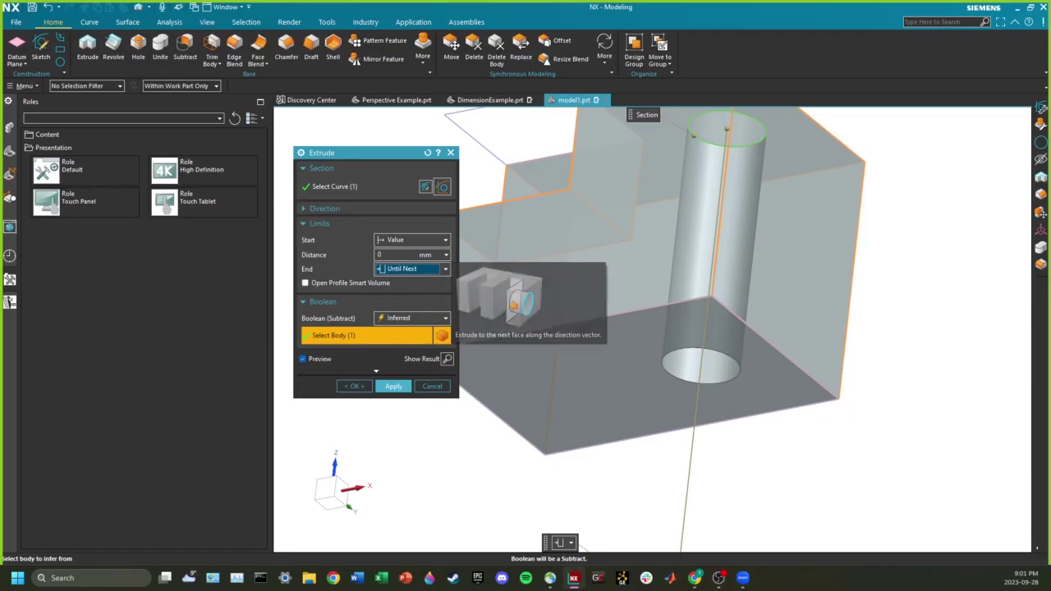
# Set the end limit to Until Selected with the block's bottom face as target, apply the hole, and exit Extrude.
pyautogui.click(410, 269)
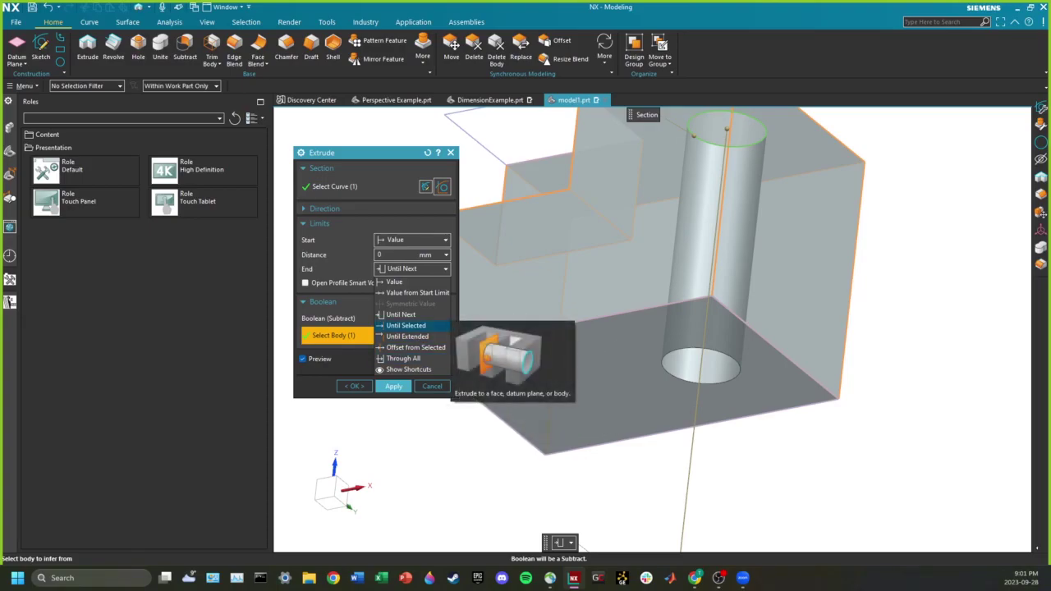
pyautogui.click(405, 326)
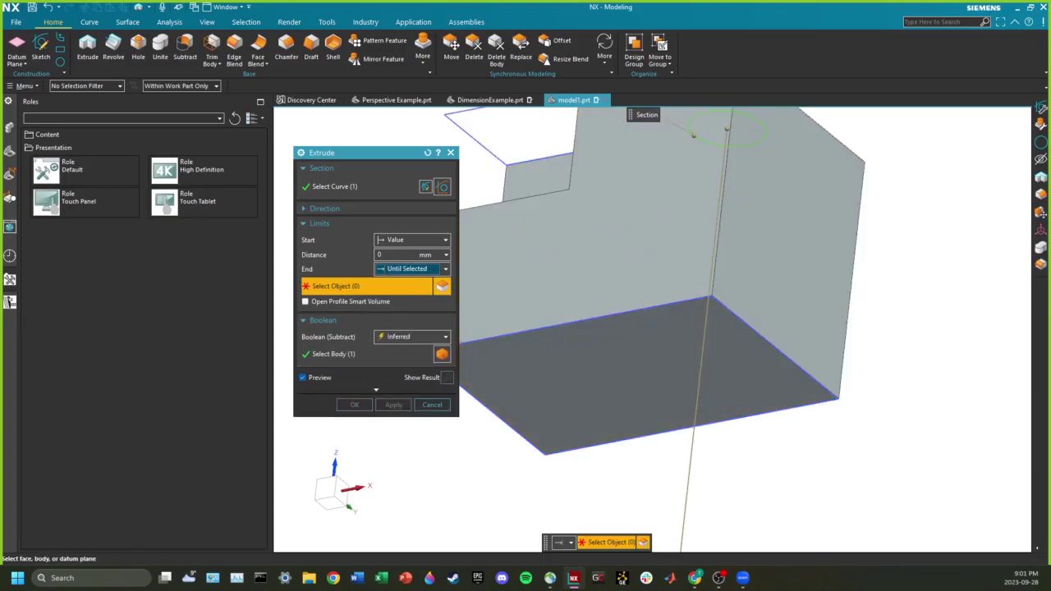
pyautogui.click(663, 361)
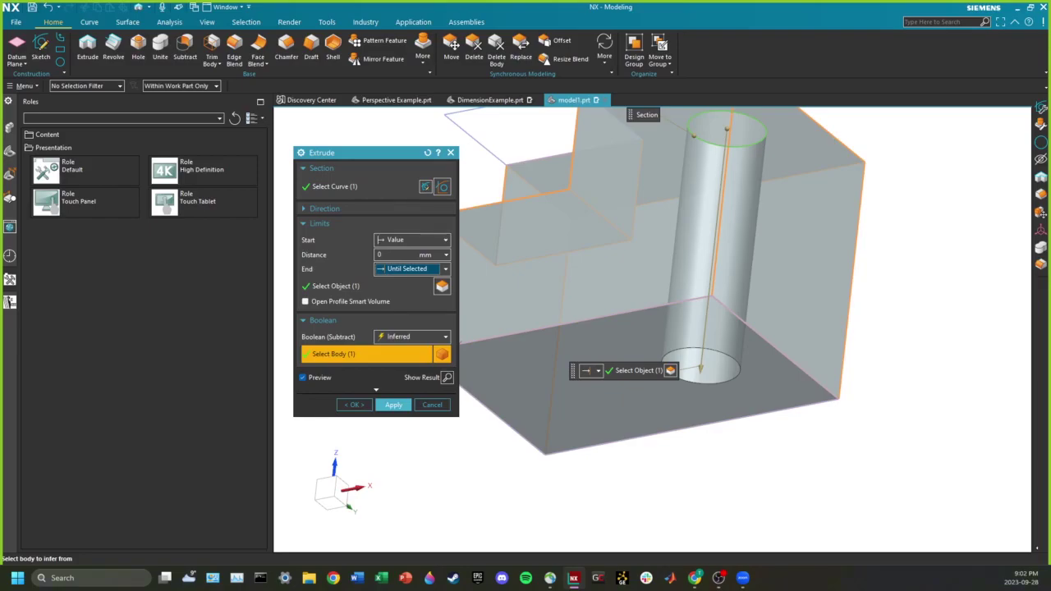
pyautogui.click(393, 405)
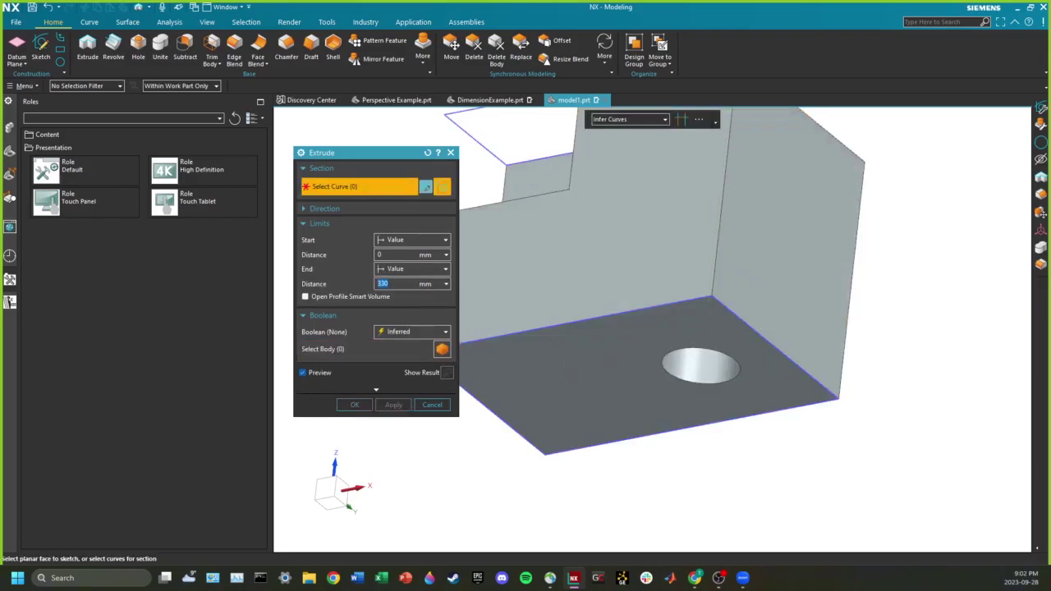
pyautogui.click(432, 405)
pyautogui.scroll(-5, 652, 316)
pyautogui.moveTo(716, 273); pyautogui.dragTo(645, 291, button='middle')
pyautogui.moveTo(575, 312); pyautogui.dragTo(585, 311, button='middle')
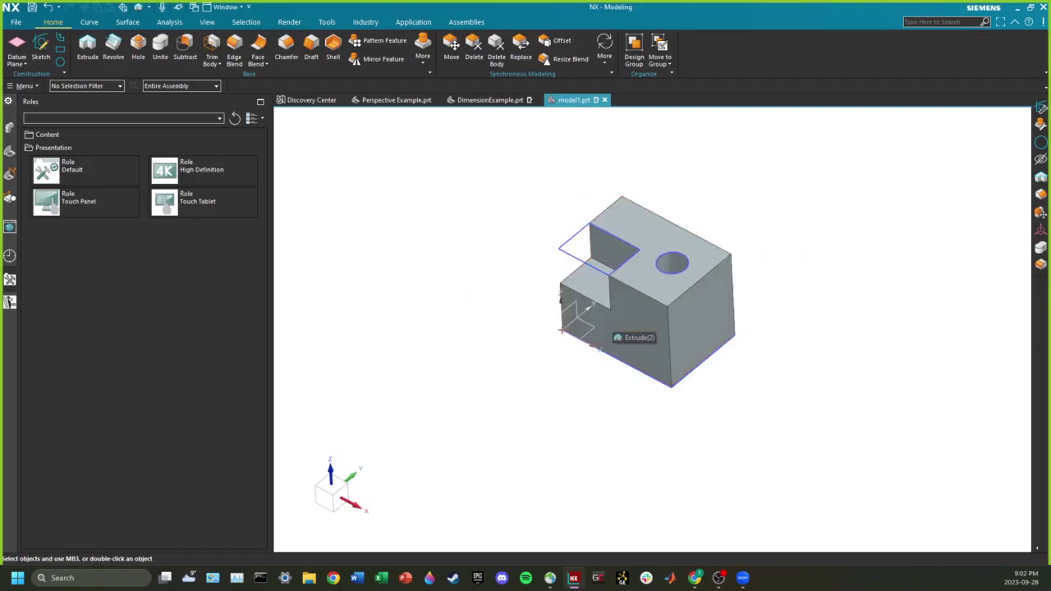
# Look through the Assembly Navigator and History, and display the Part Navigator with the model history.
pyautogui.click(10, 128)
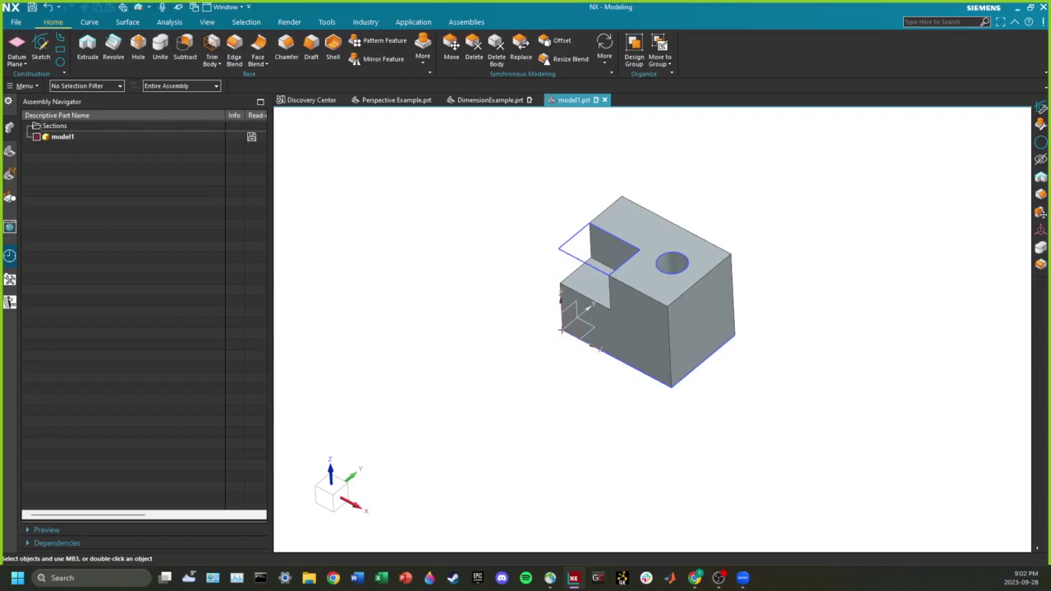
pyautogui.click(9, 256)
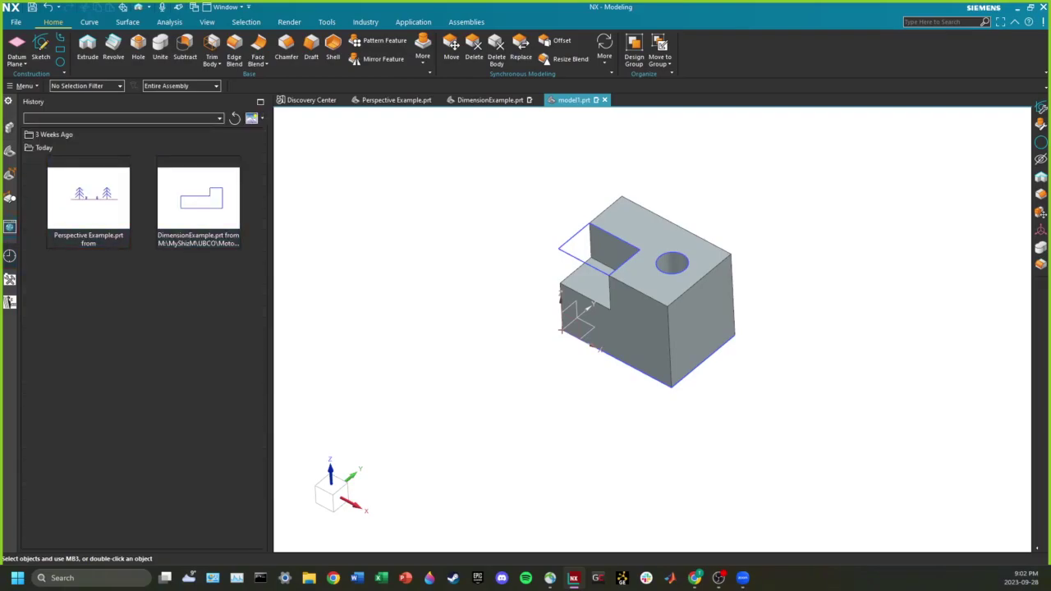
pyautogui.click(9, 151)
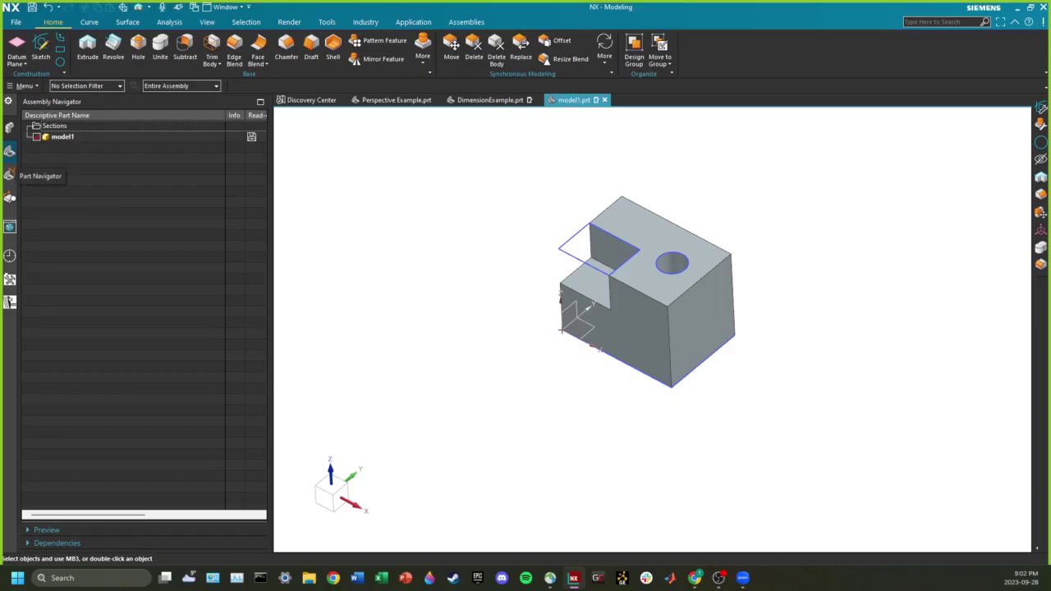
pyautogui.click(9, 174)
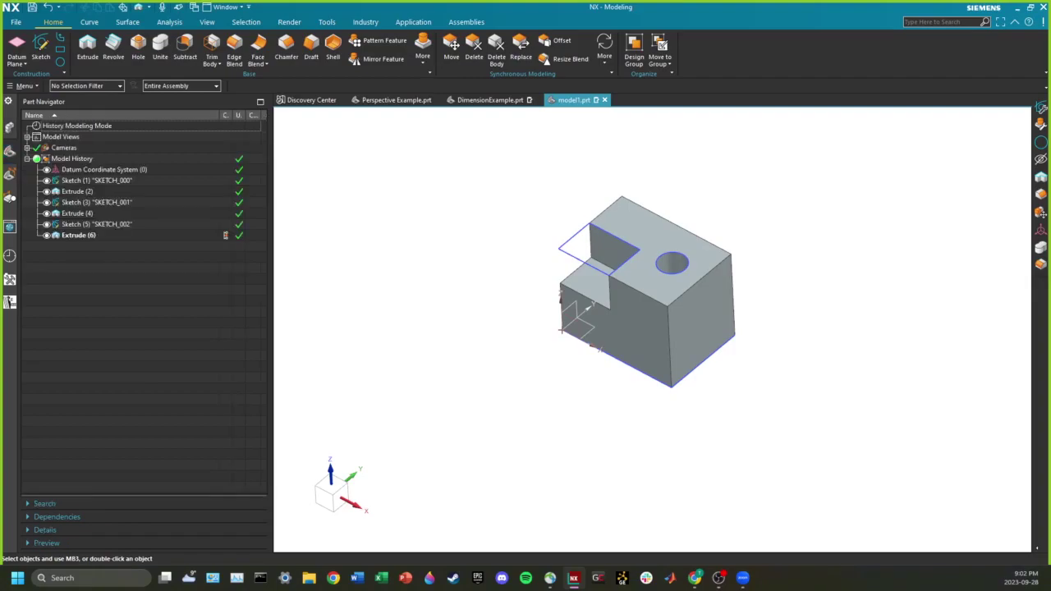
# Examine the model history by highlighting the datum coordinate system, each sketch and the extrudes of the block and corner cut.
pyautogui.click(104, 170)
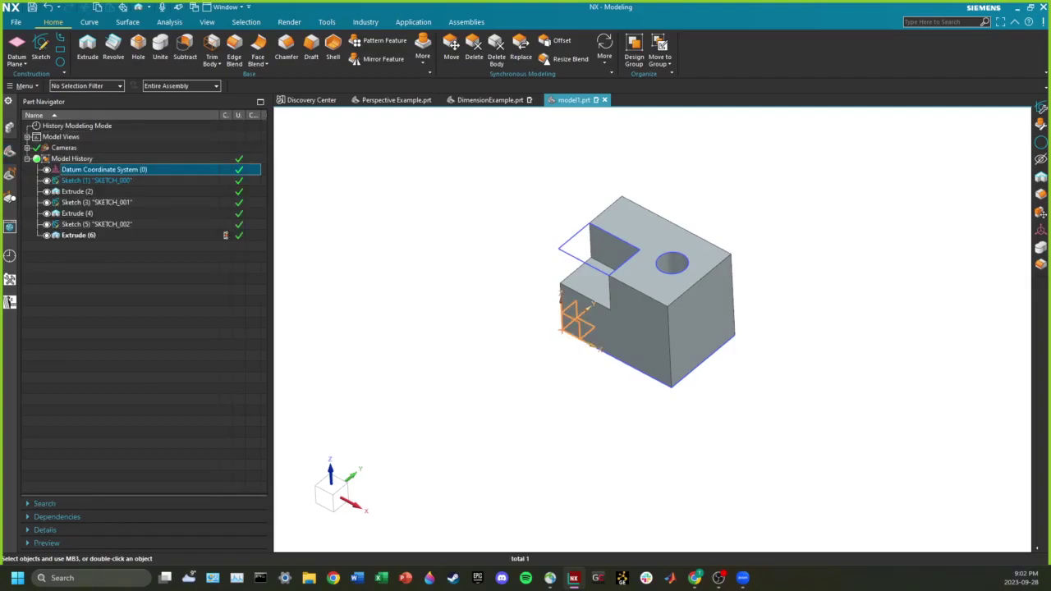
pyautogui.click(97, 181)
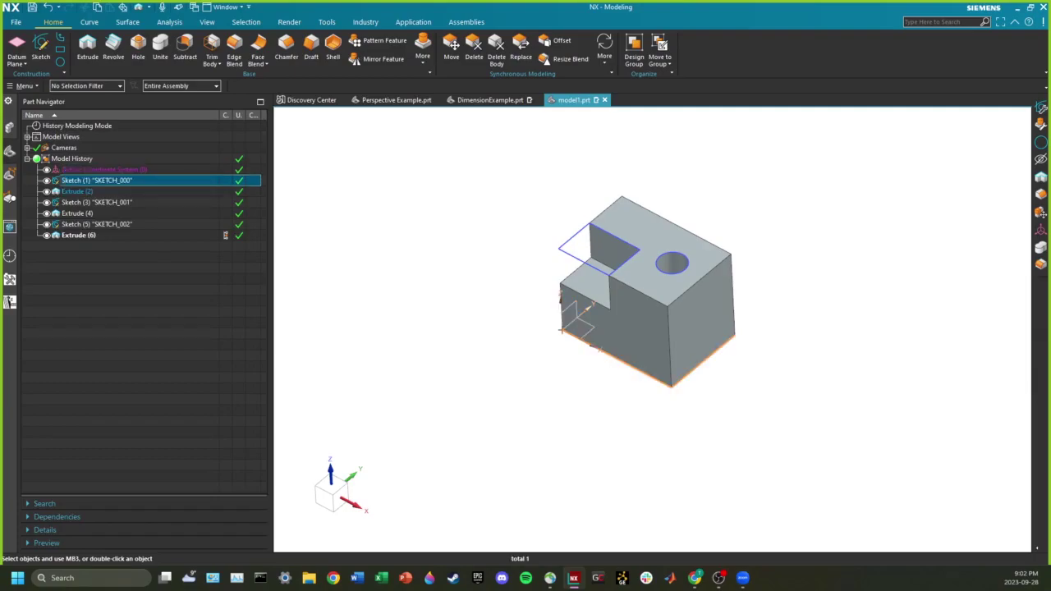
pyautogui.moveTo(657, 297)
pyautogui.mouseDown(button='middle')
pyautogui.moveTo(624, 271)
pyautogui.moveTo(644, 287)
pyautogui.mouseUp(button='middle')
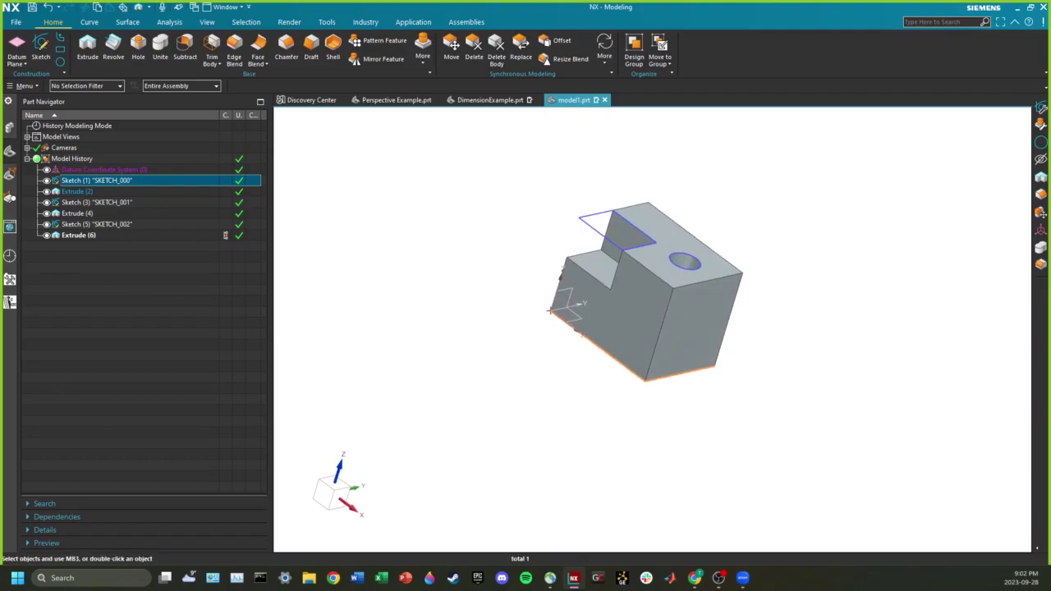
pyautogui.click(78, 191)
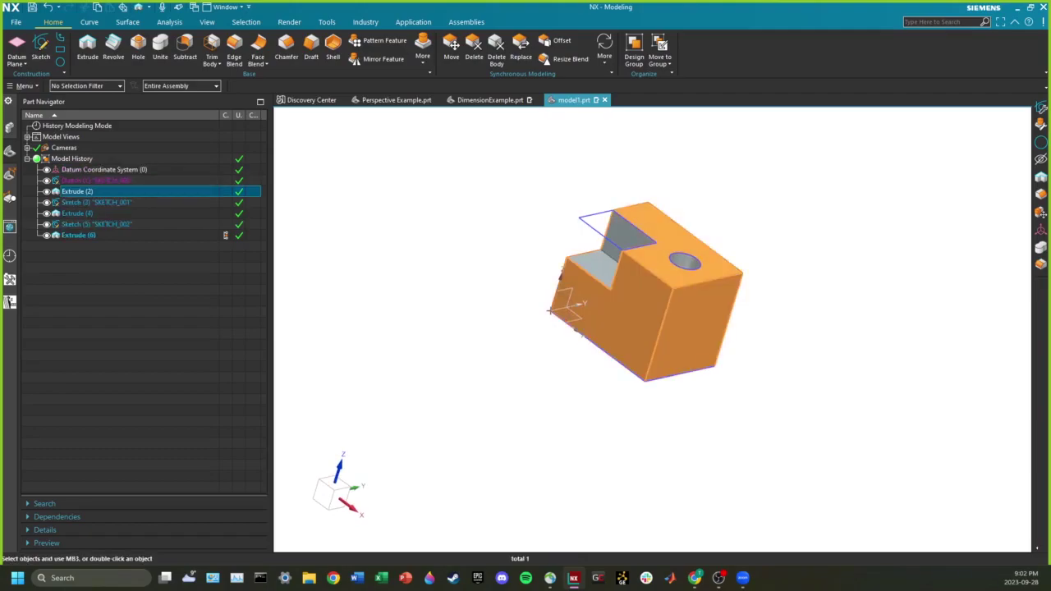
pyautogui.click(96, 202)
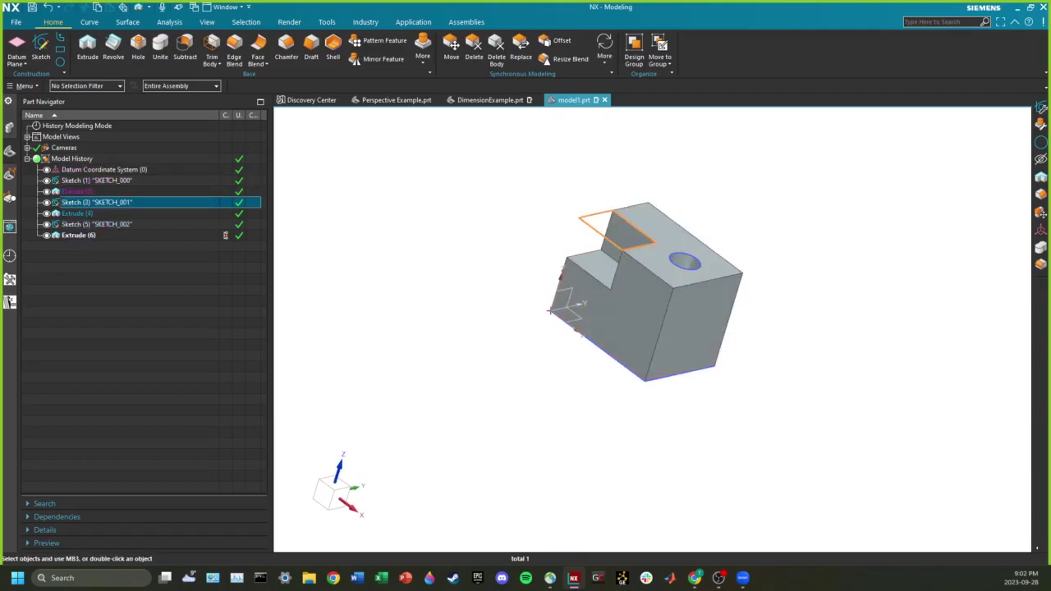
pyautogui.click(78, 214)
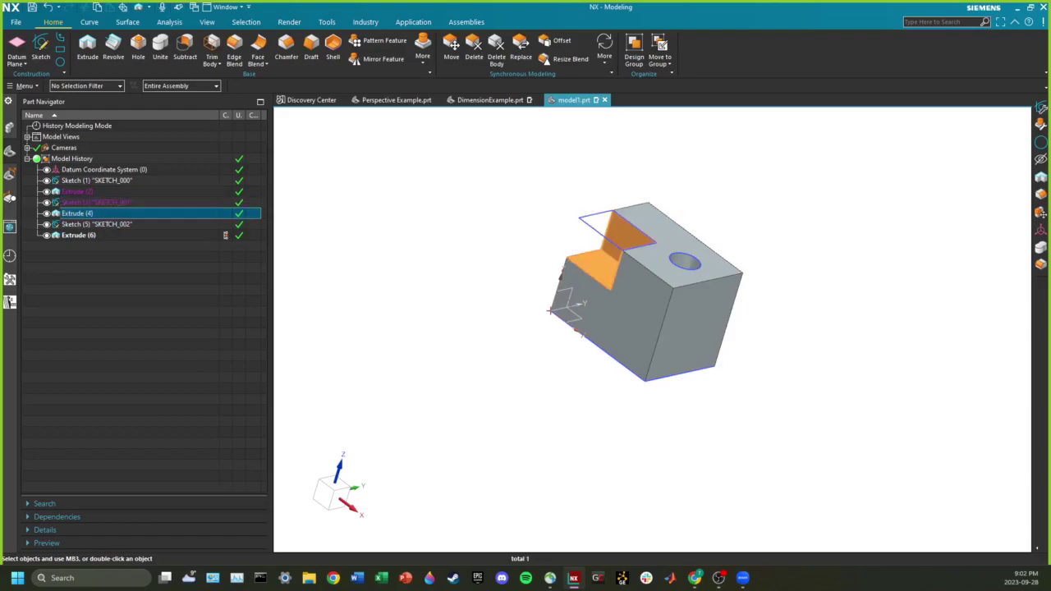
pyautogui.click(96, 224)
# Delete the hole's Extrude (6) and its circle sketch SKETCH_002 from the model history.
pyautogui.click(79, 235)
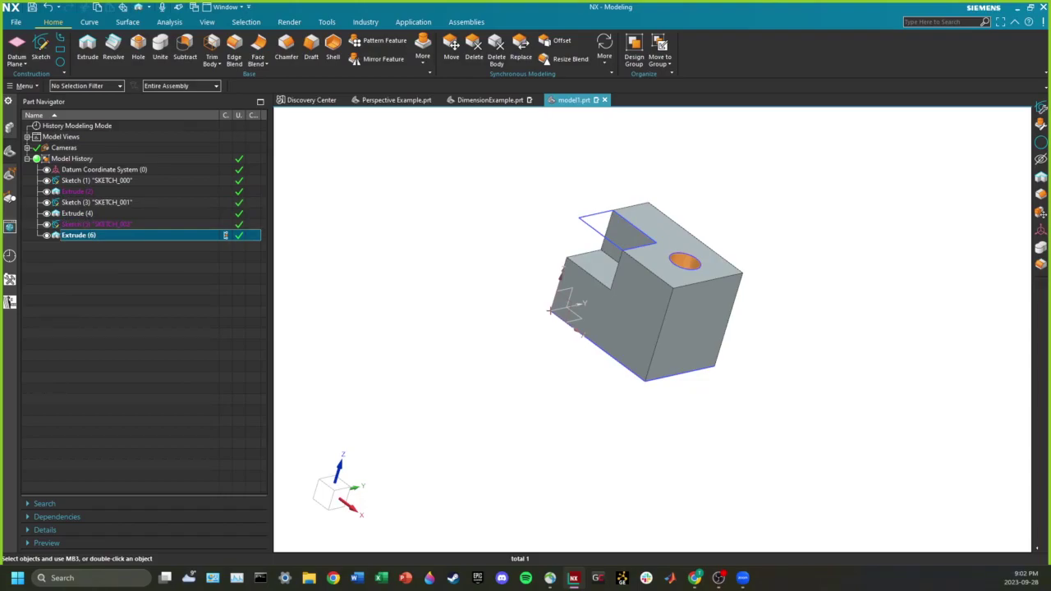
pyautogui.moveTo(646, 298)
pyautogui.mouseDown(button='middle')
pyautogui.moveTo(649, 197)
pyautogui.moveTo(678, 329)
pyautogui.moveTo(646, 299)
pyautogui.mouseUp(button='middle')
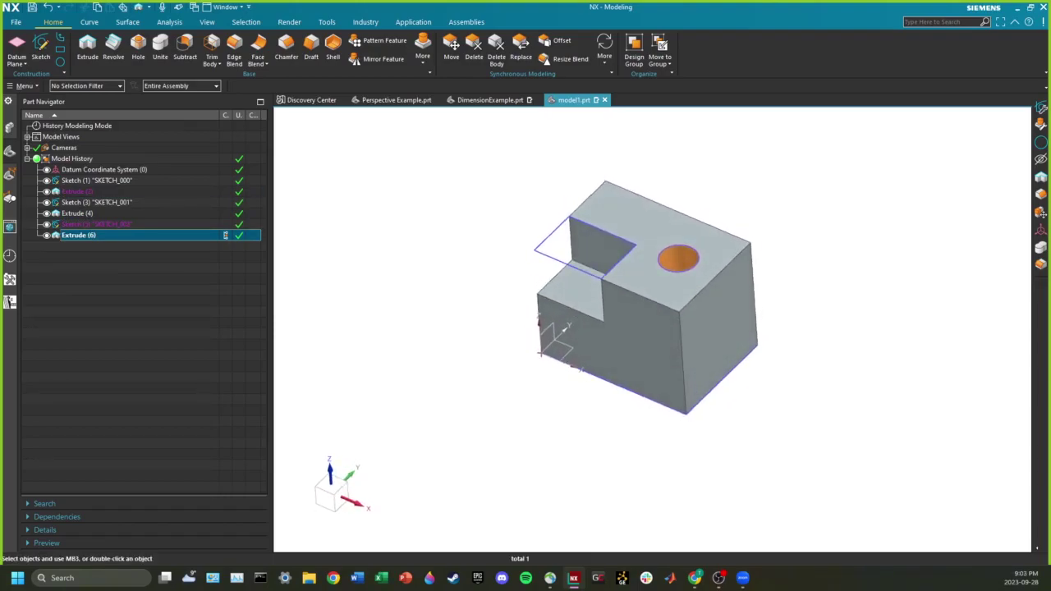
pyautogui.press('Delete')
pyautogui.click(96, 224)
pyautogui.press('Delete')
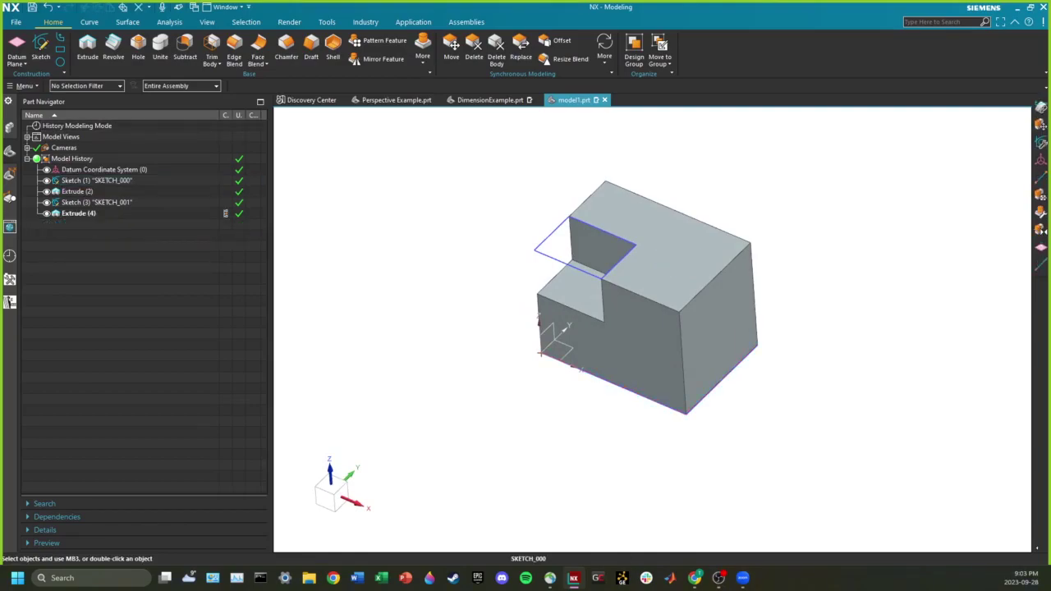
# Edit the base rectangle sketch SKETCH_000, draw a circle inside the rectangle beside the corner cut outline, and finish the sketch.
pyautogui.doubleClick(96, 180)
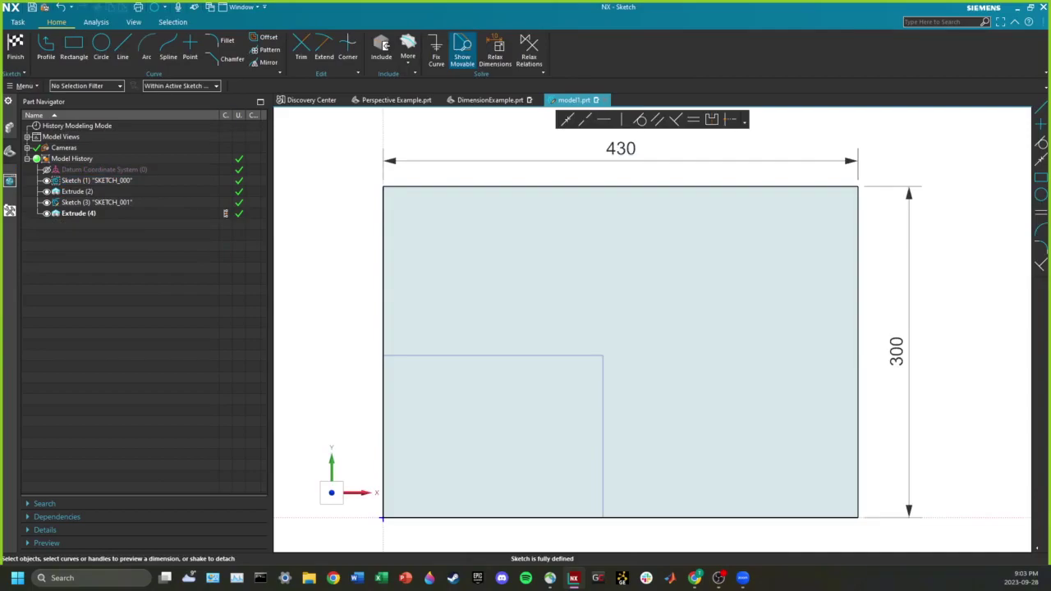
pyautogui.click(101, 47)
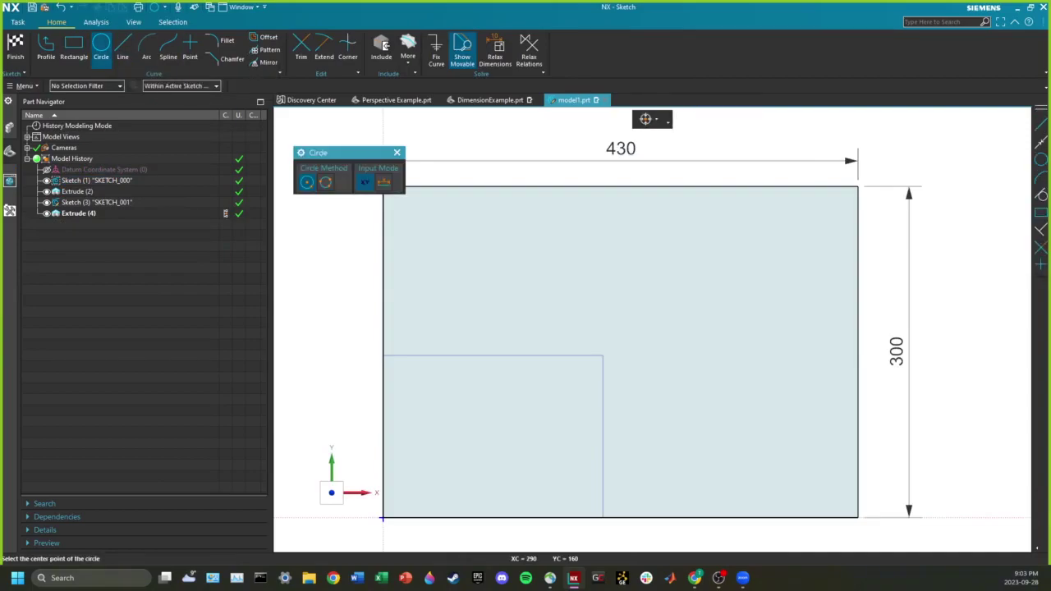
pyautogui.moveTo(814, 434)
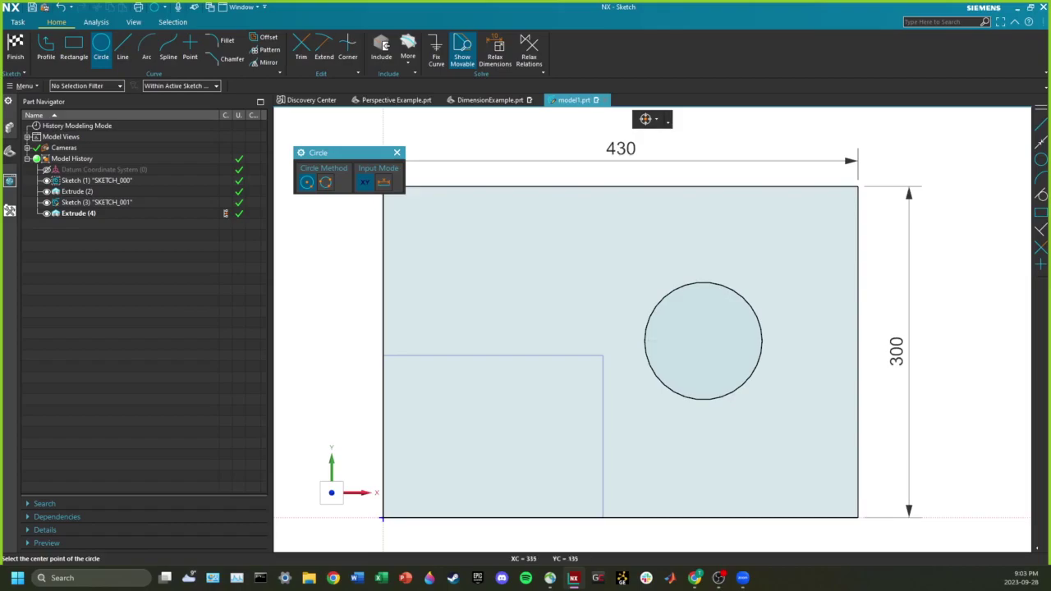
pyautogui.hotkey('ctrl', 'q')
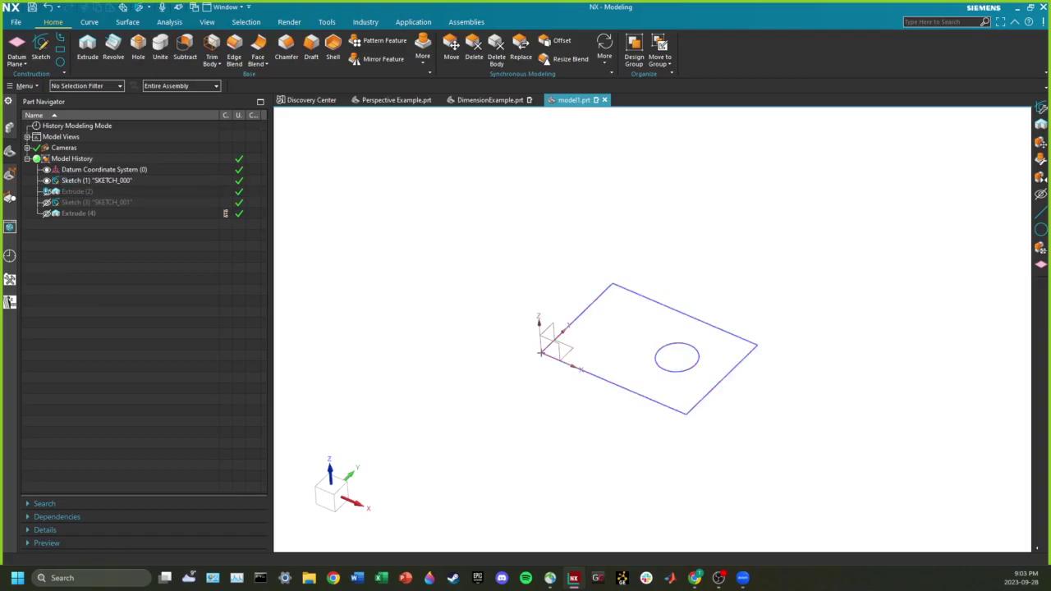
# Reopen the base sketch SKETCH_000 and draw five circles of varied sizes inside the rectangle around the existing circle.
pyautogui.doubleClick(97, 181)
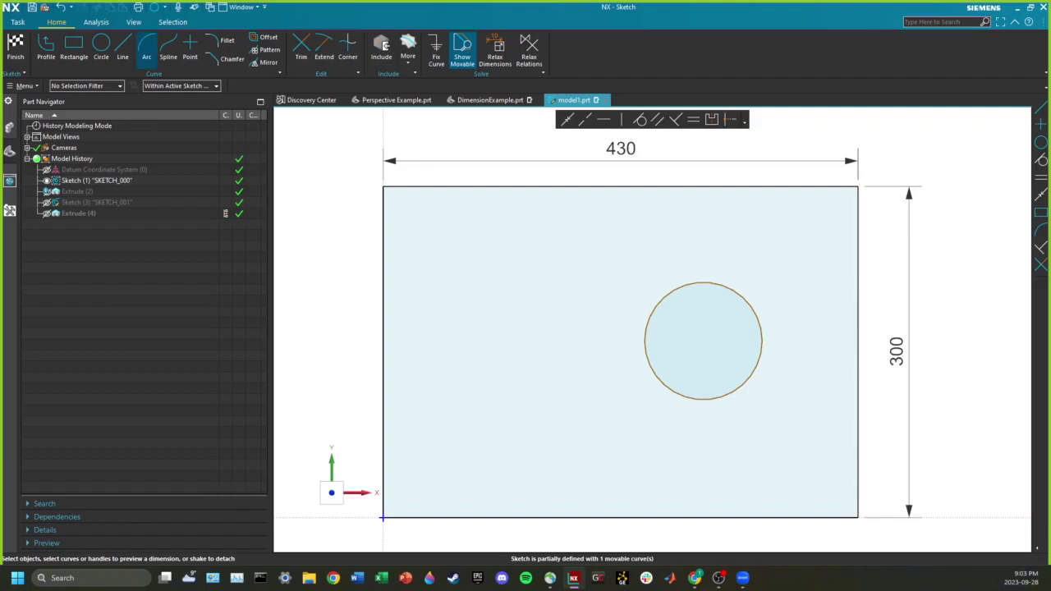
pyautogui.click(101, 46)
pyautogui.click(471, 247)
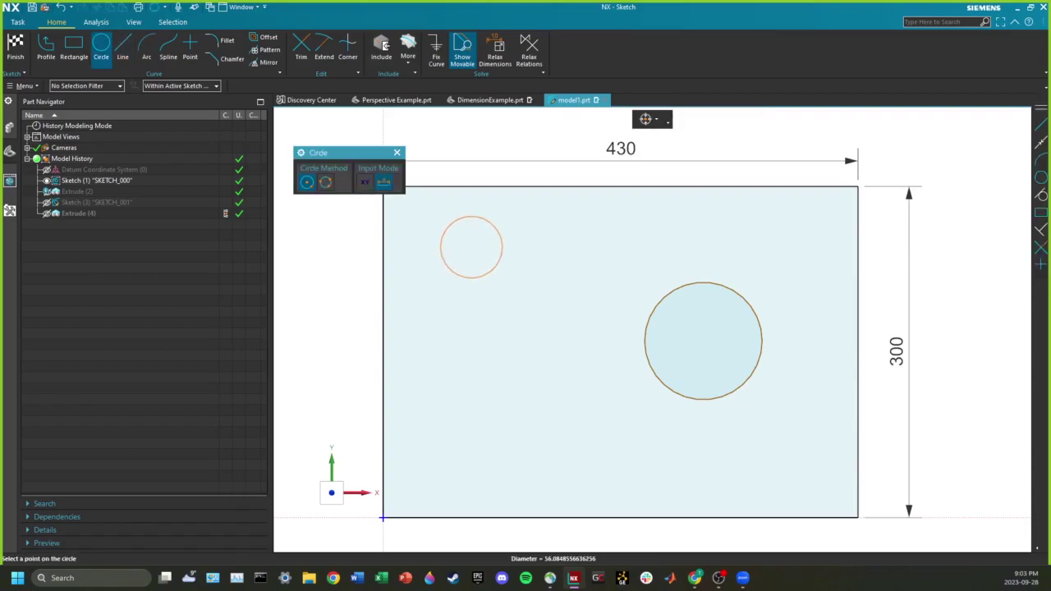
pyautogui.click(493, 269)
pyautogui.click(488, 346)
pyautogui.click(528, 384)
pyautogui.click(582, 430)
pyautogui.click(618, 464)
pyautogui.click(620, 280)
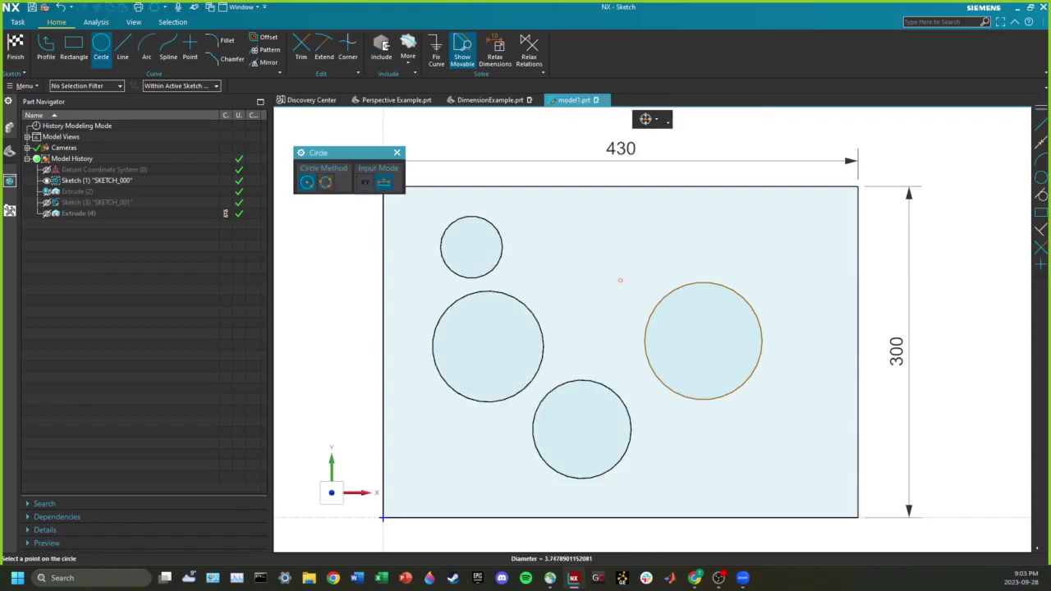
pyautogui.click(661, 279)
pyautogui.click(786, 247)
pyautogui.click(809, 247)
pyautogui.click(796, 391)
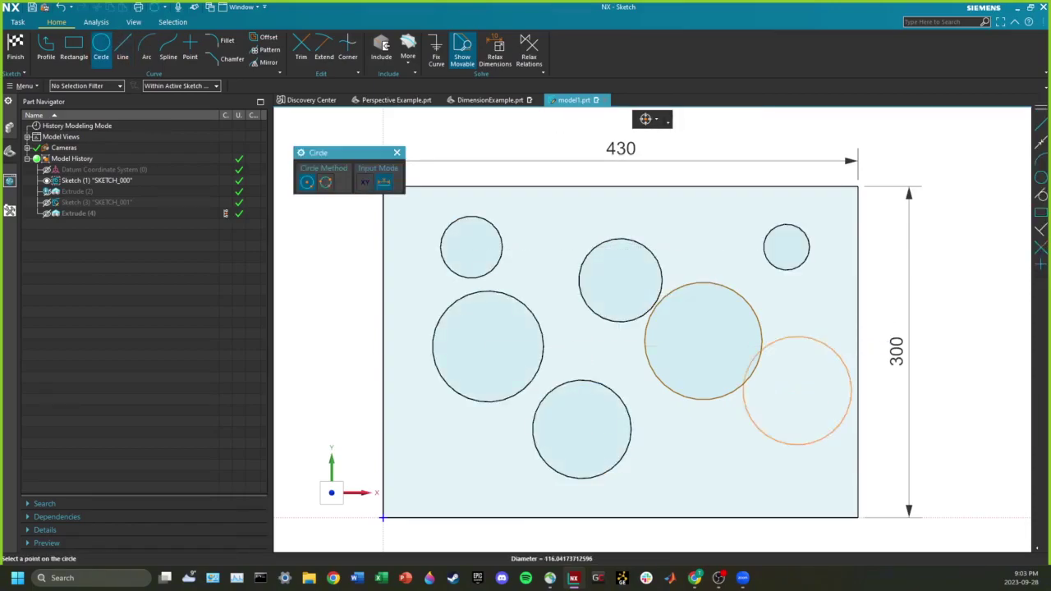
pyautogui.click(800, 459)
pyautogui.hotkey('ctrl', 'z')
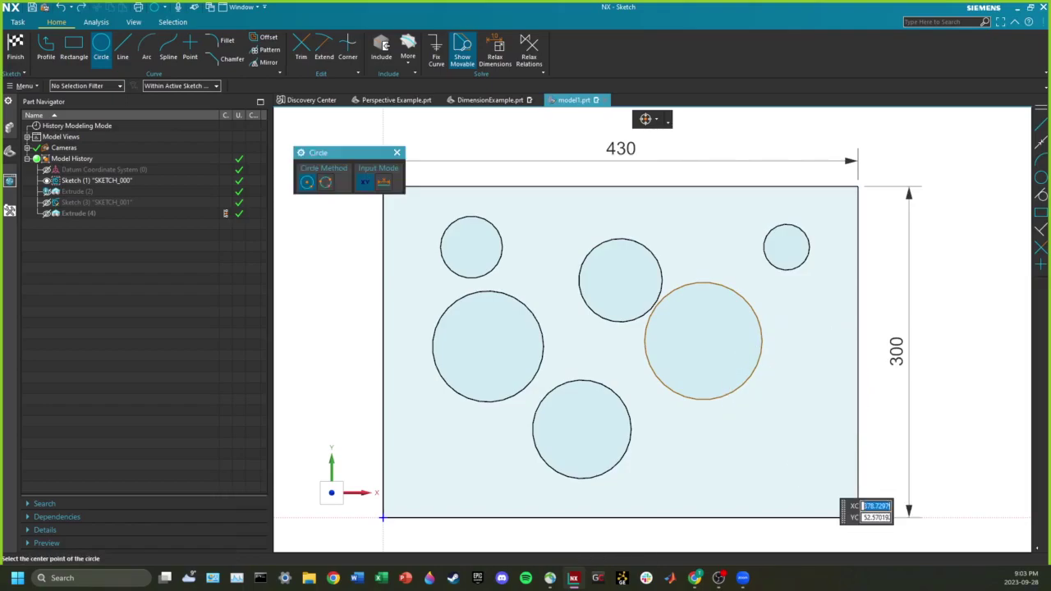
# Draw two small circles near the rectangle's lower edge, one about 50 mm in diameter, and finish the sketch.
pyautogui.click(770, 462)
pyautogui.click(775, 478)
pyautogui.click(675, 462)
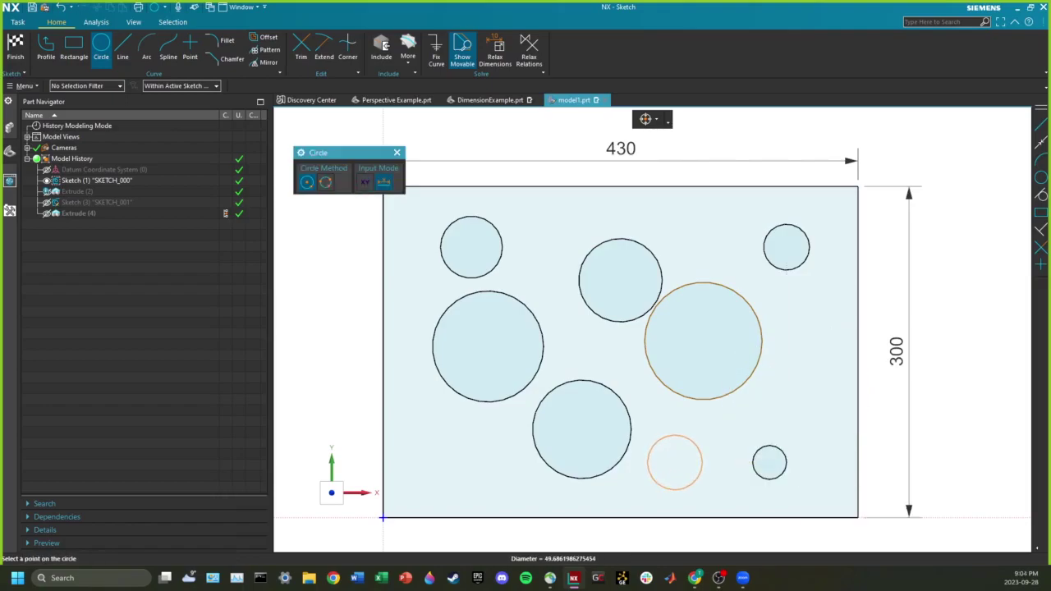
pyautogui.click(702, 462)
pyautogui.click(396, 152)
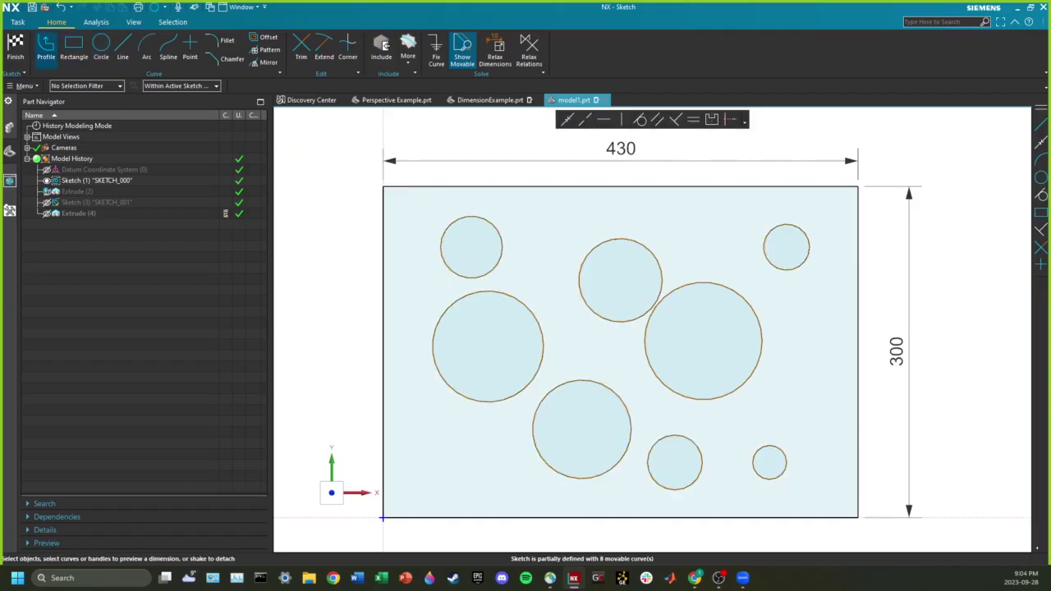
pyautogui.click(15, 48)
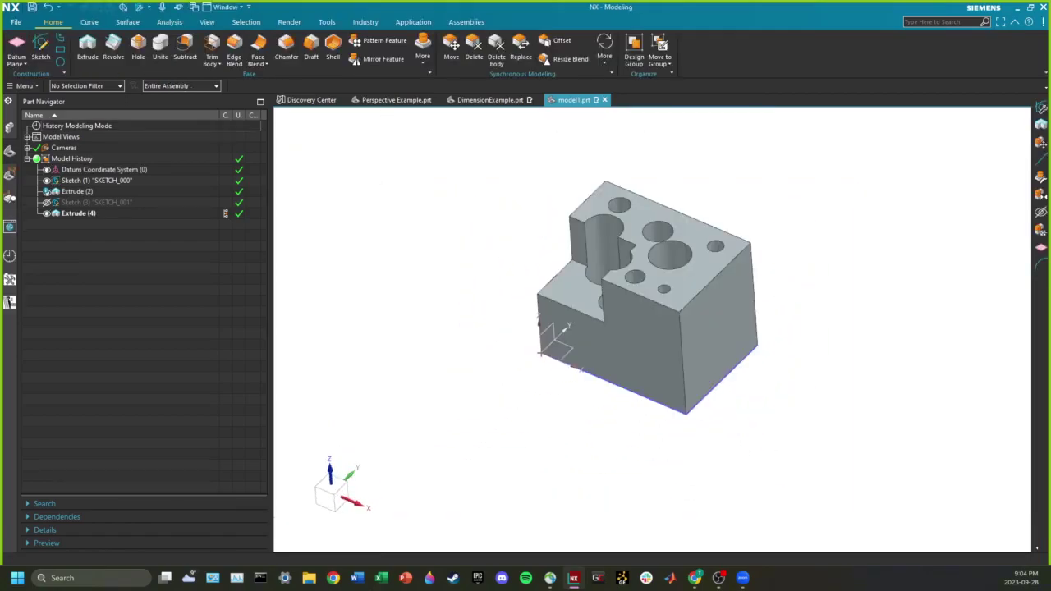
# Show the corner cut sketch SKETCH_001 and highlight Extrude (2) to examine the block with its holes.
pyautogui.scroll(1, 552, 236)
pyautogui.moveTo(551, 236)
pyautogui.mouseDown(button='middle')
pyautogui.moveTo(559, 337)
pyautogui.moveTo(545, 329)
pyautogui.moveTo(542, 360)
pyautogui.mouseUp(button='middle')
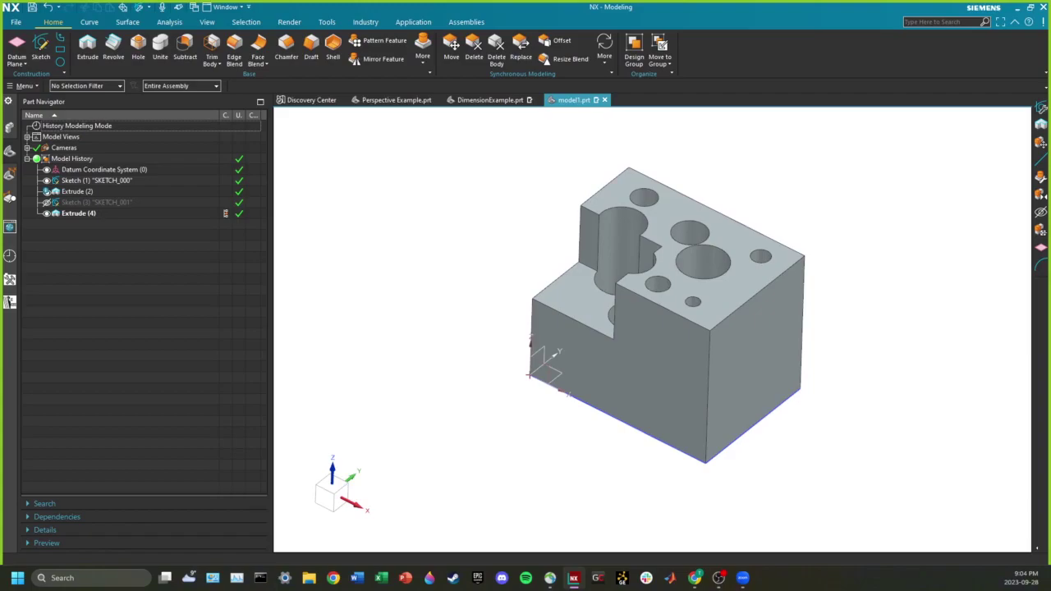
pyautogui.click(47, 202)
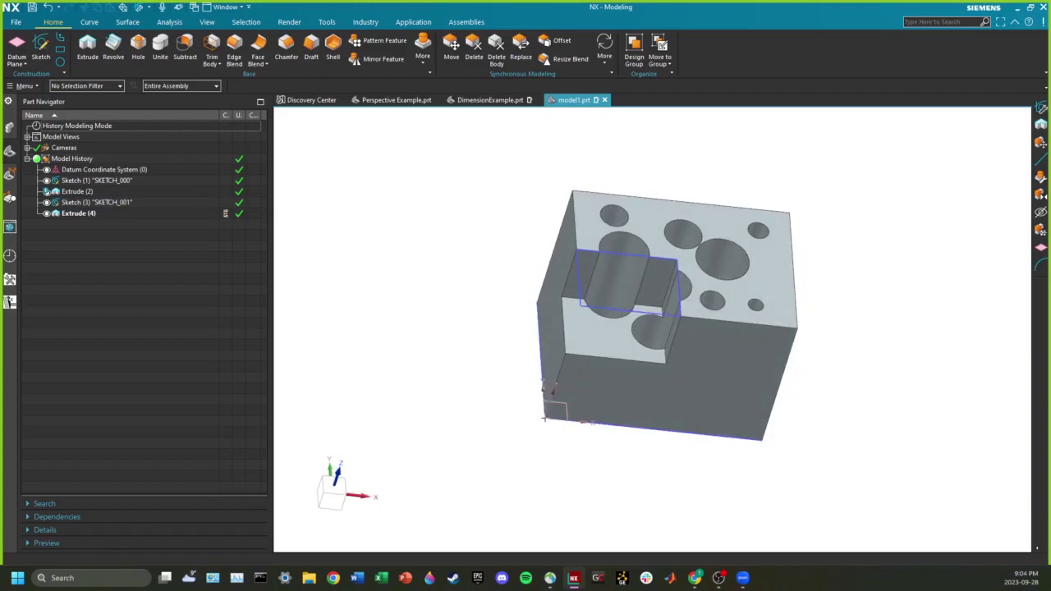
pyautogui.moveTo(688, 349); pyautogui.dragTo(617, 310, button='middle')
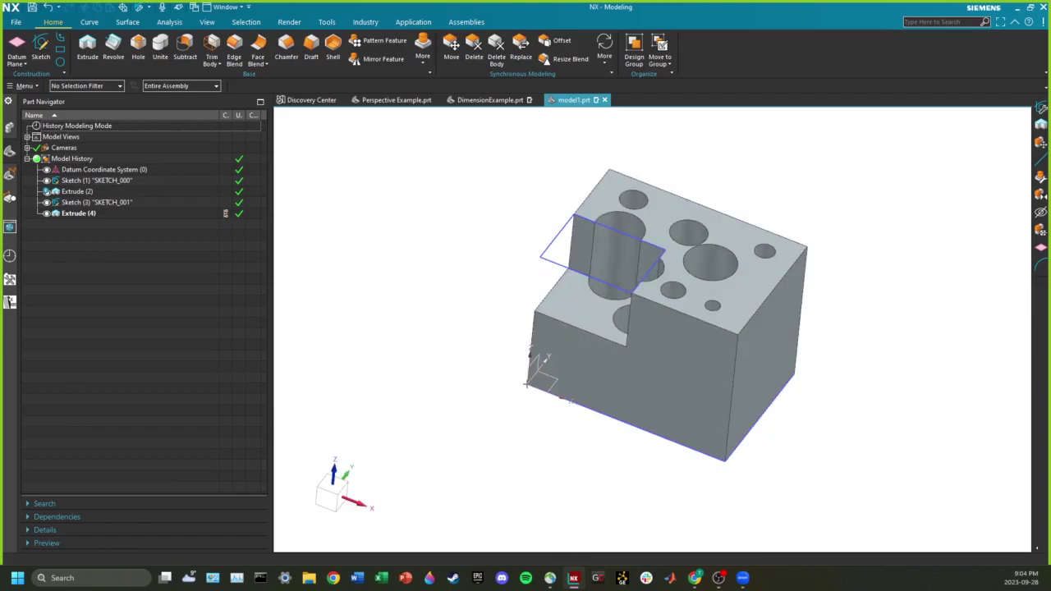
pyautogui.click(48, 191)
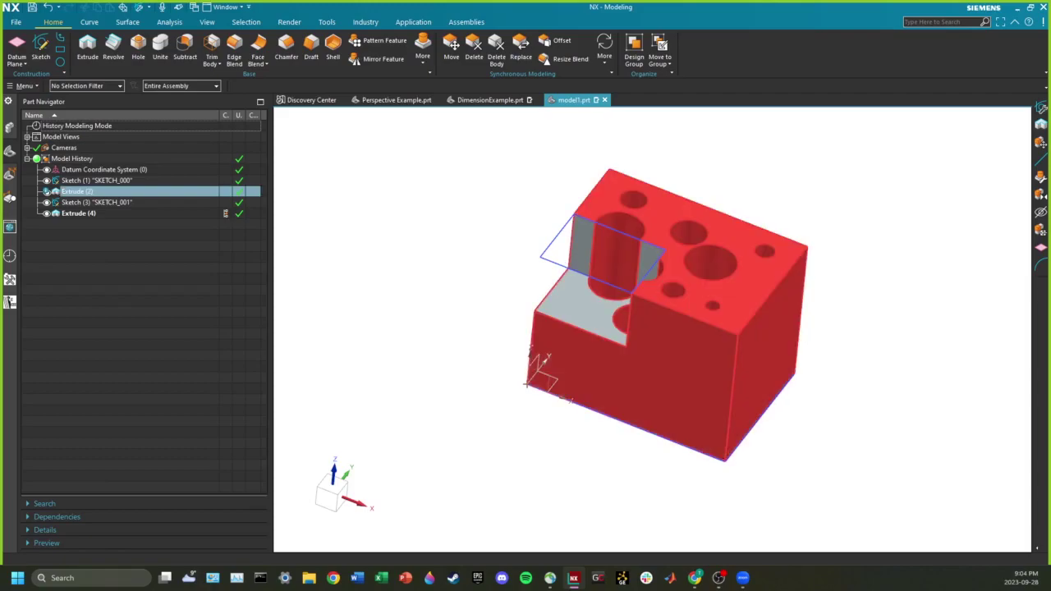
pyautogui.press('Escape')
pyautogui.scroll(2, 766, 273)
pyautogui.click(727, 369)
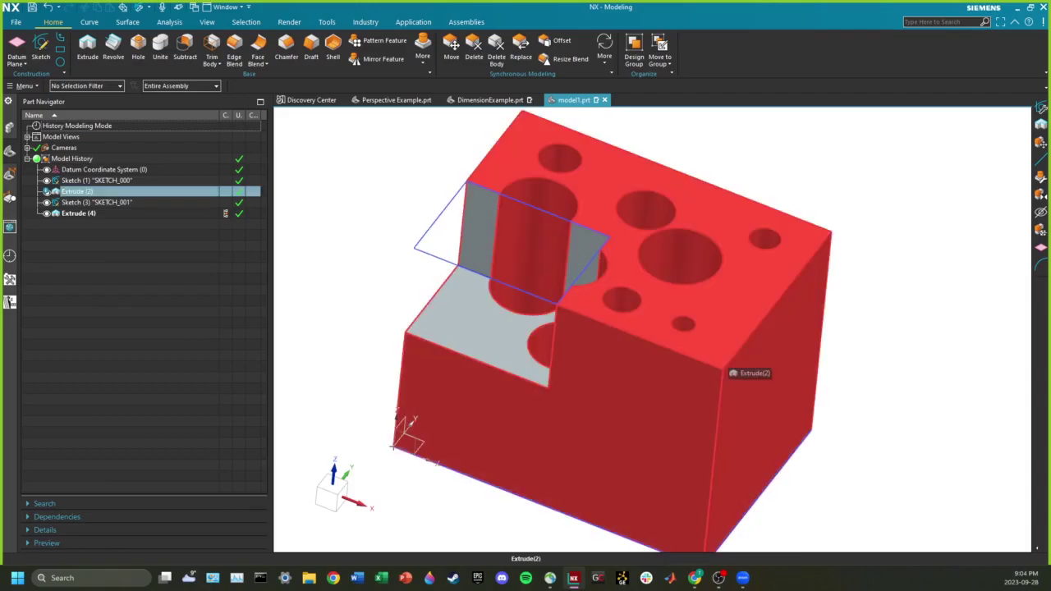
pyautogui.press('Escape')
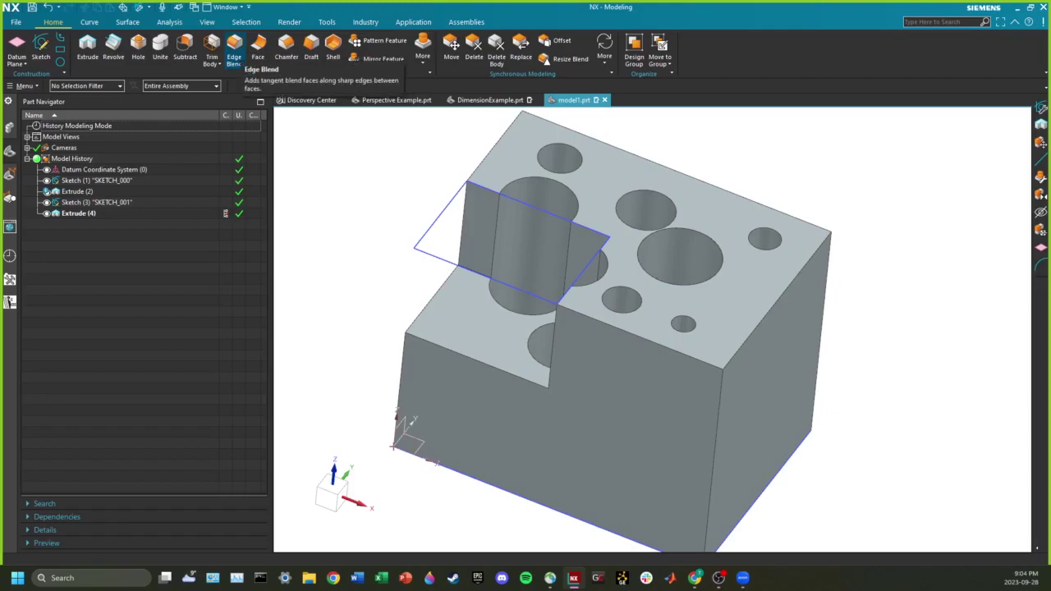
# Blend the block's upper side edge opposite the corner cut with a circular, tangent edge blend of 20 mm radius.
pyautogui.click(234, 56)
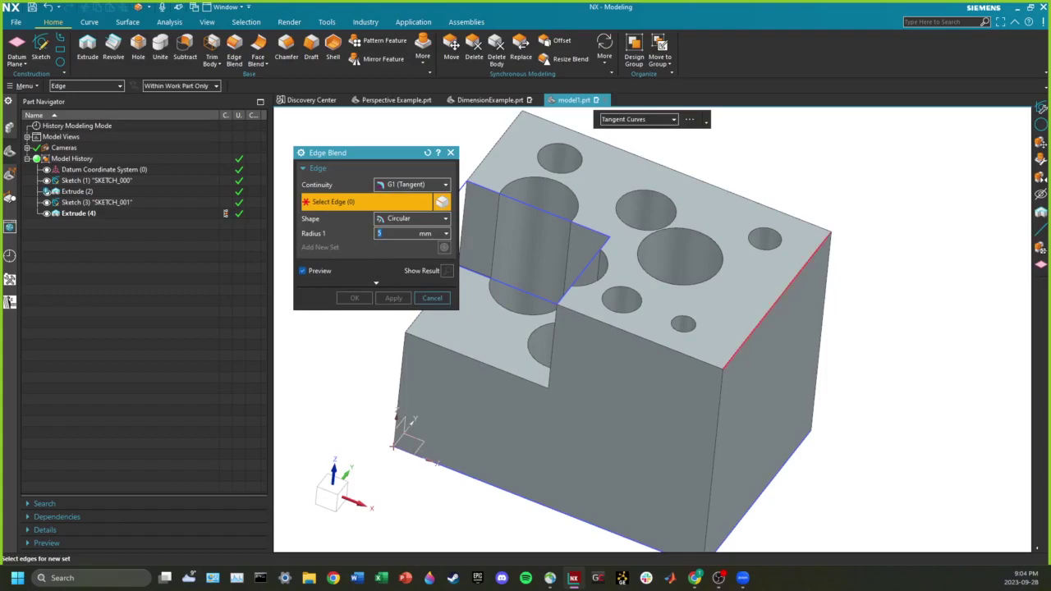
pyautogui.click(762, 320)
pyautogui.scroll(6, 779, 295)
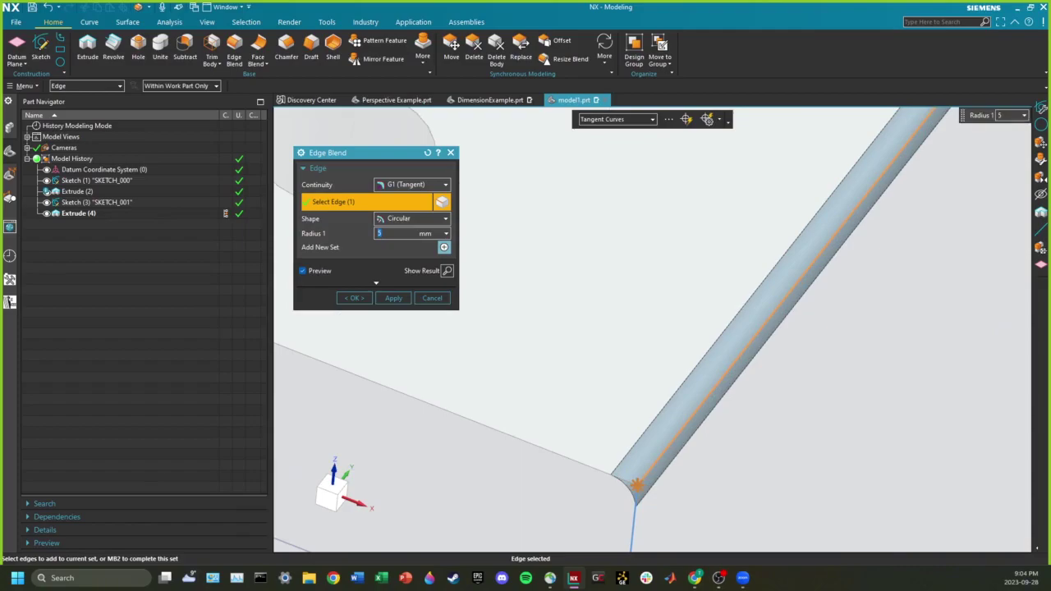
pyautogui.scroll(1, 622, 496)
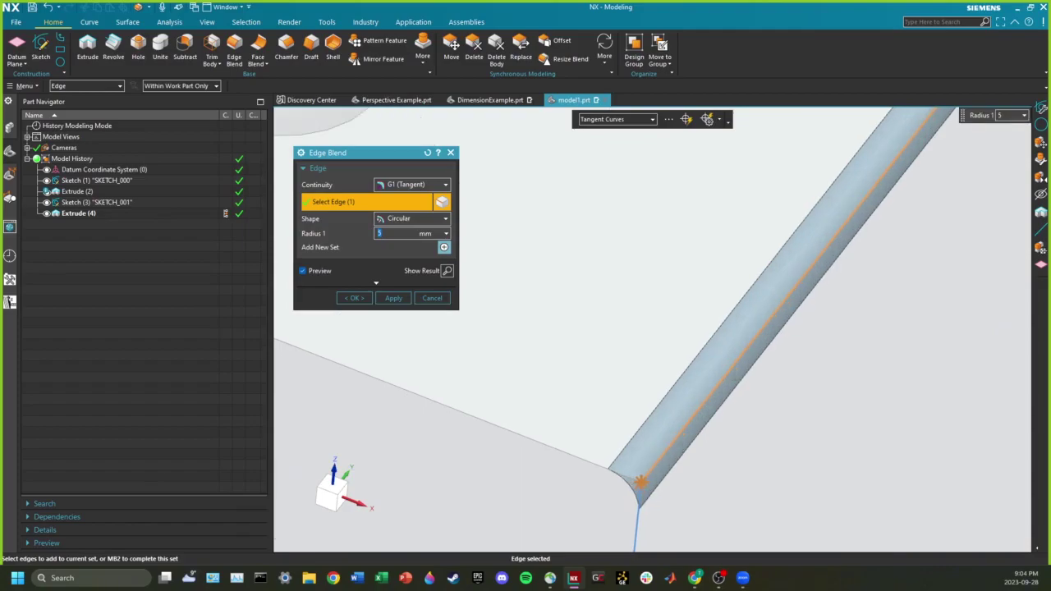
pyautogui.write('10')
pyautogui.press('Return')
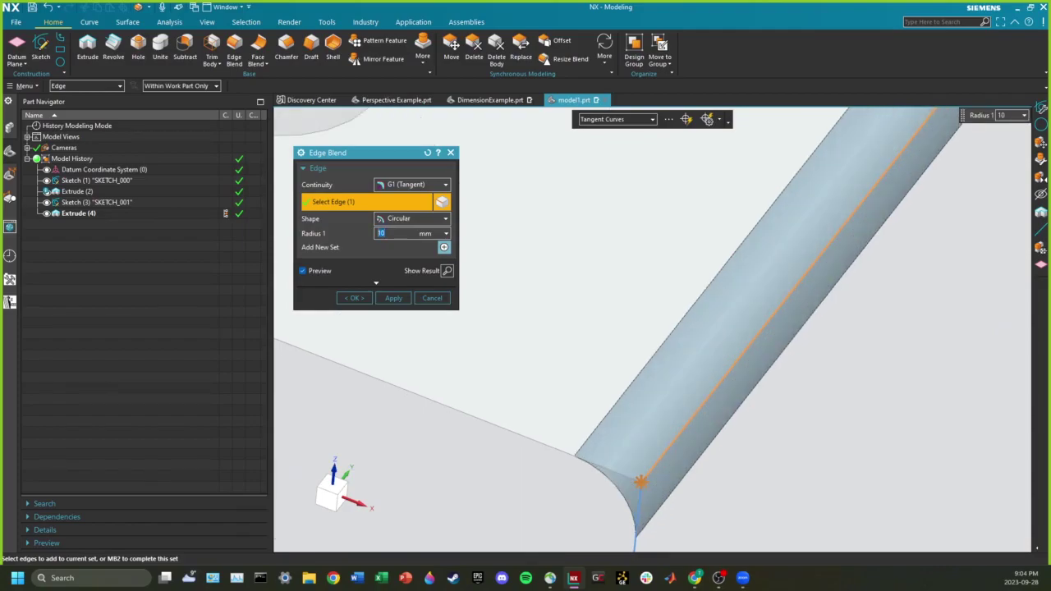
pyautogui.write('20')
pyautogui.press('Return')
pyautogui.scroll(-9, 761, 290)
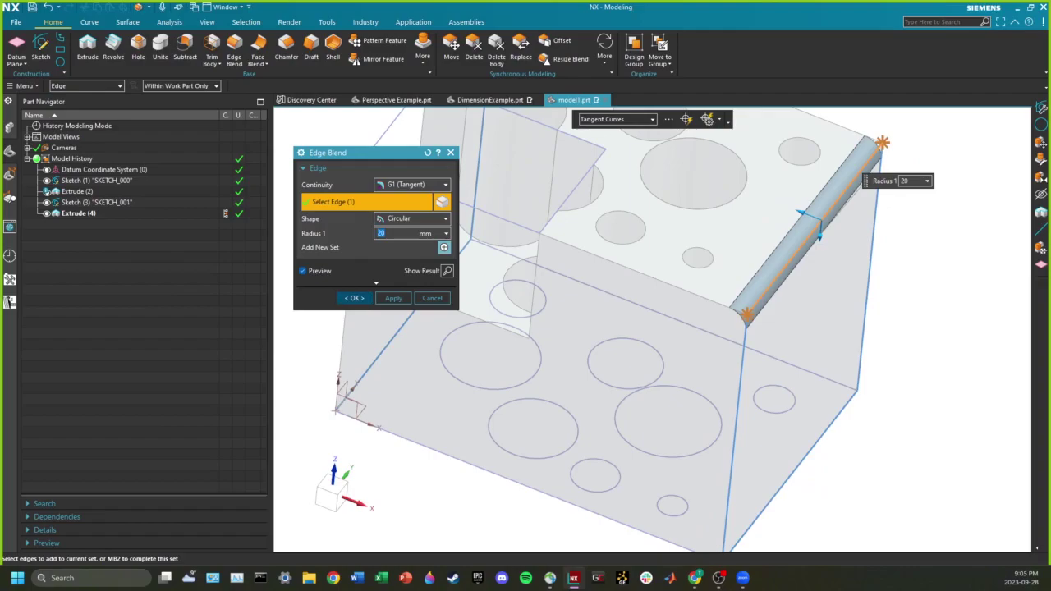
pyautogui.click(354, 298)
# Start a second 20 mm edge blend on the front face's upper edge together with its tangent vertical corner edge.
pyautogui.scroll(2, 794, 246)
pyautogui.moveTo(791, 246); pyautogui.dragTo(748, 224, button='middle')
pyautogui.scroll(-5, 748, 223)
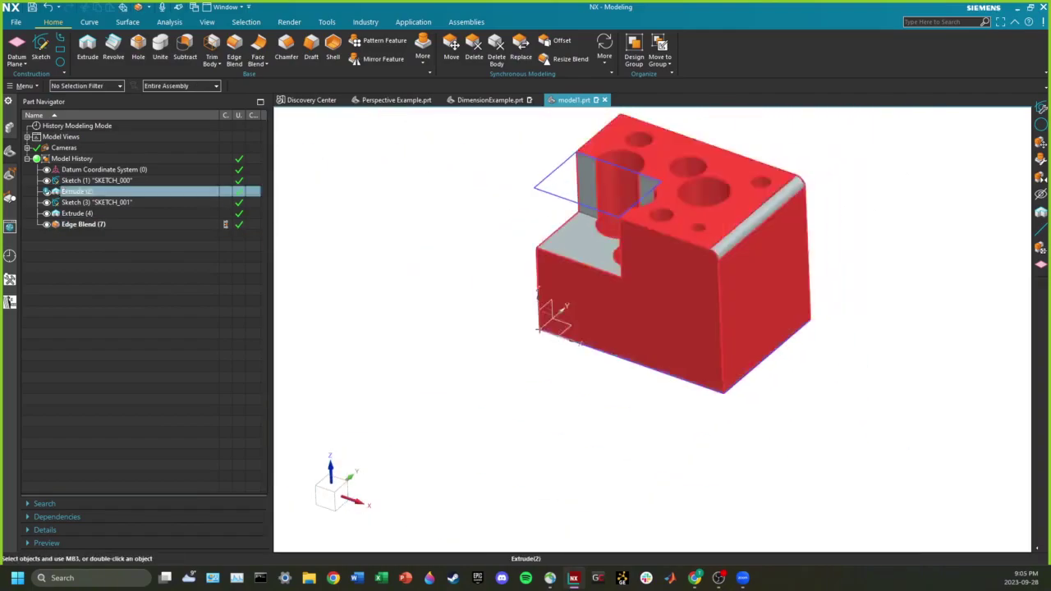
pyautogui.click(234, 51)
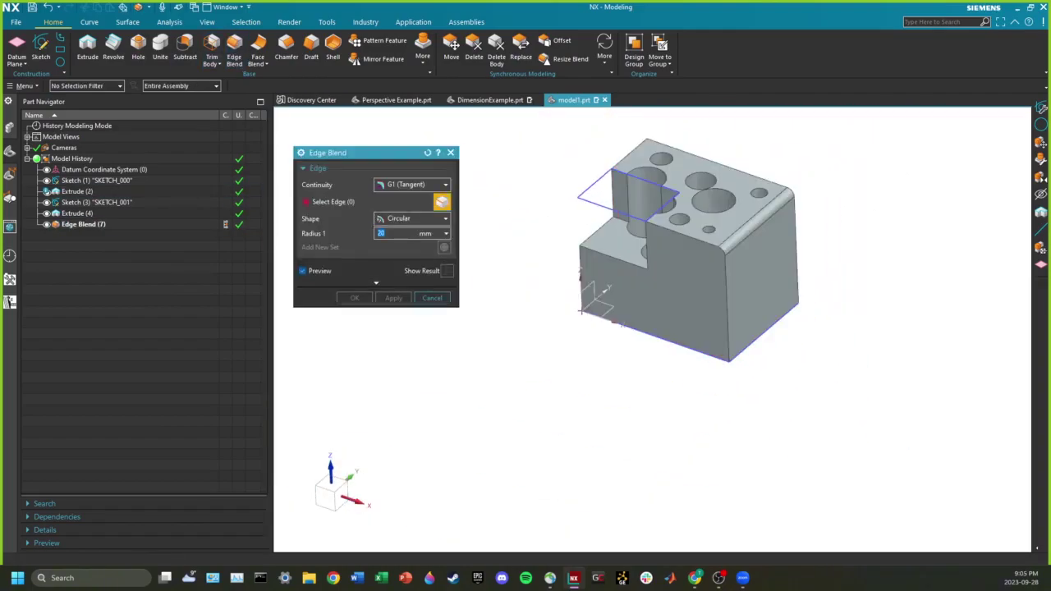
pyautogui.scroll(5, 737, 236)
pyautogui.click(611, 234)
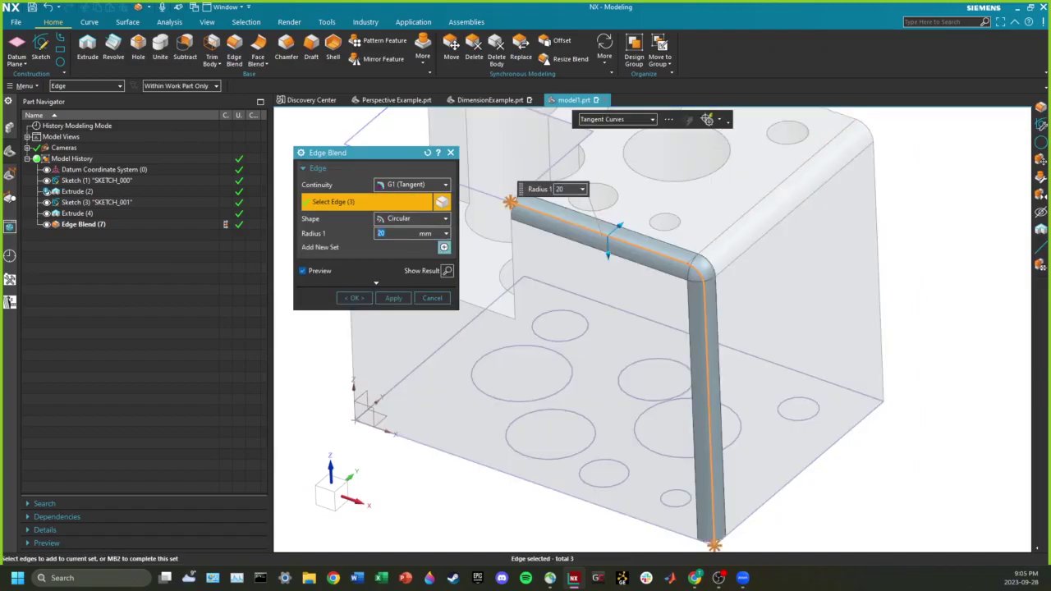
# Add the two bottom edges meeting at the blended vertical corner to the edge blend and create it.
pyautogui.scroll(-2, 709, 294)
pyautogui.moveTo(706, 357); pyautogui.dragTo(687, 270, button='middle')
pyautogui.scroll(4, 684, 289)
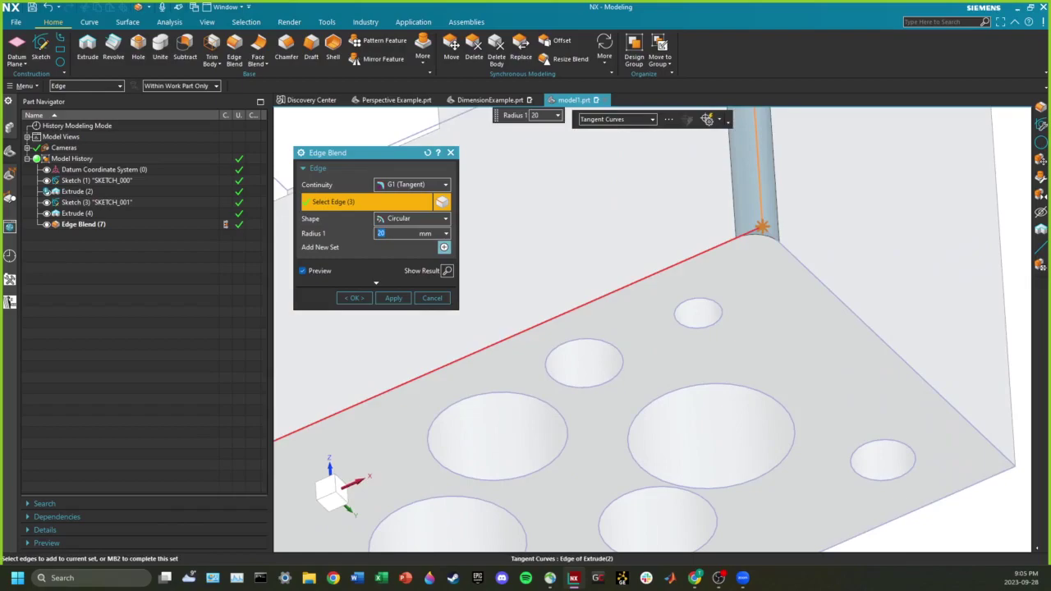
pyautogui.click(657, 272)
pyautogui.click(839, 300)
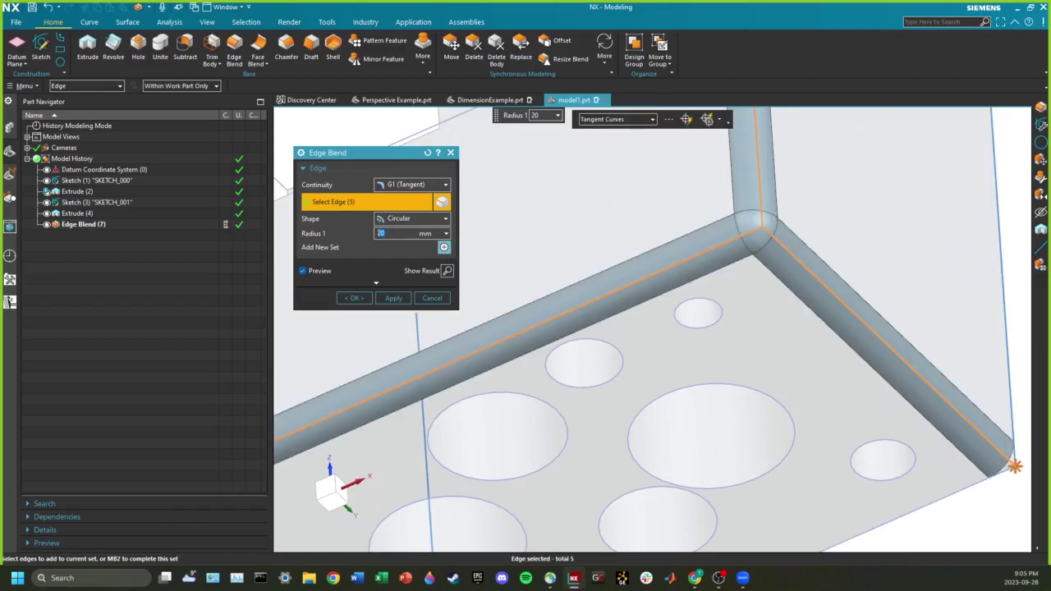
pyautogui.scroll(-4, 736, 221)
pyautogui.moveTo(735, 223); pyautogui.dragTo(739, 261, button='middle')
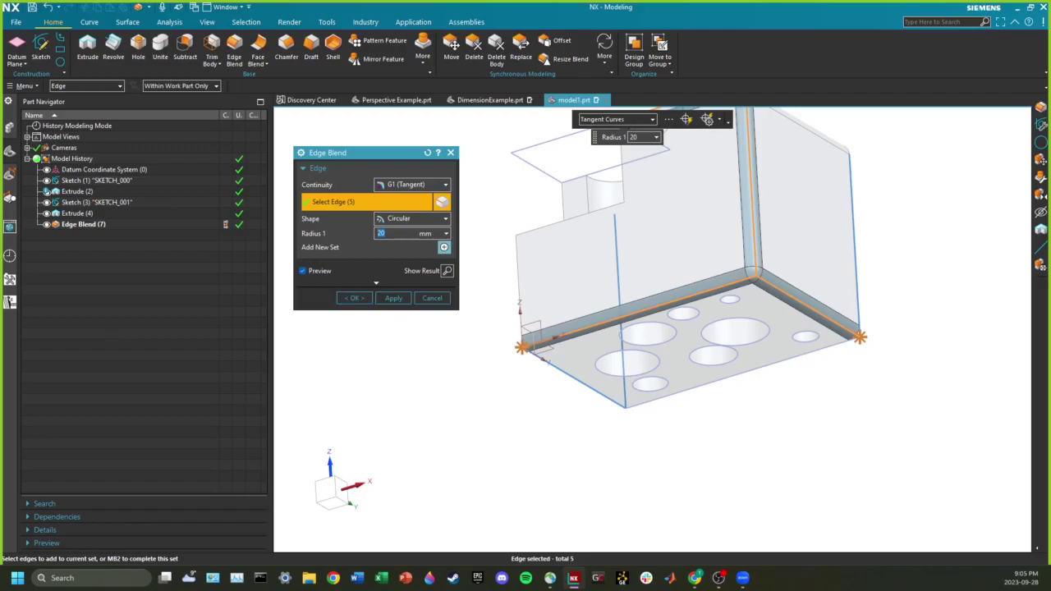
pyautogui.click(354, 298)
# Start a symmetric chamfer on the tangent edge chain around the back face of the block.
pyautogui.moveTo(607, 262); pyautogui.dragTo(610, 337, button='middle')
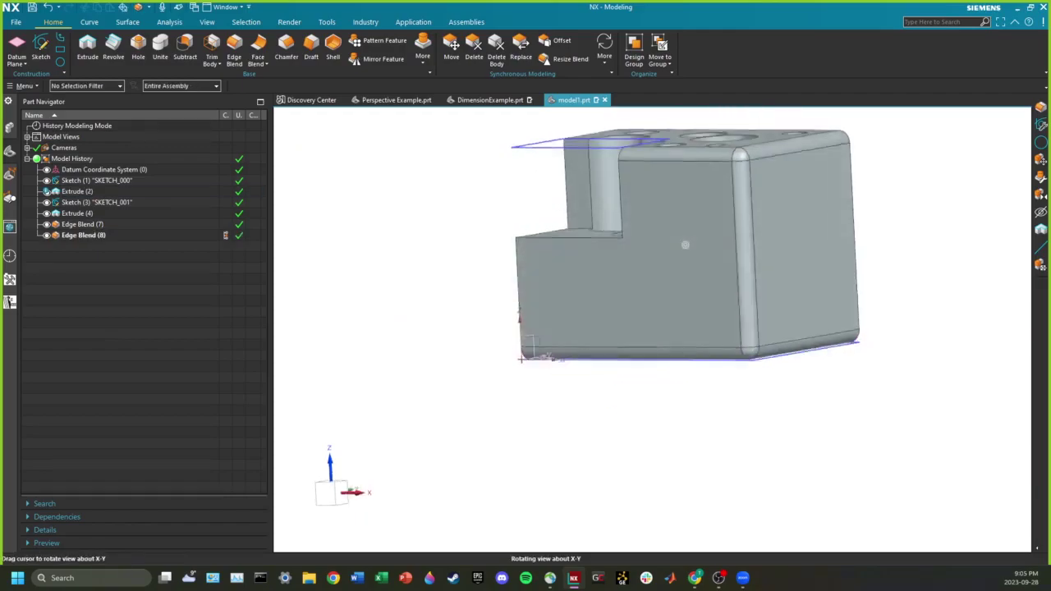
pyautogui.moveTo(713, 236); pyautogui.dragTo(728, 279, button='middle')
pyautogui.scroll(-3, 728, 280)
pyautogui.scroll(3, 735, 191)
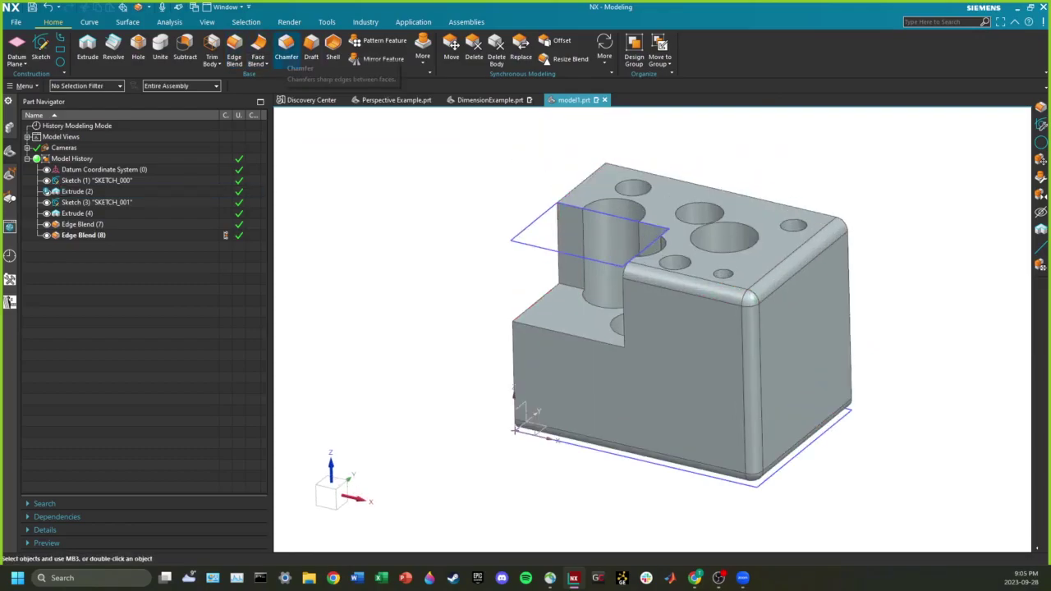
pyautogui.click(286, 49)
pyautogui.moveTo(698, 336); pyautogui.dragTo(567, 341, button='middle')
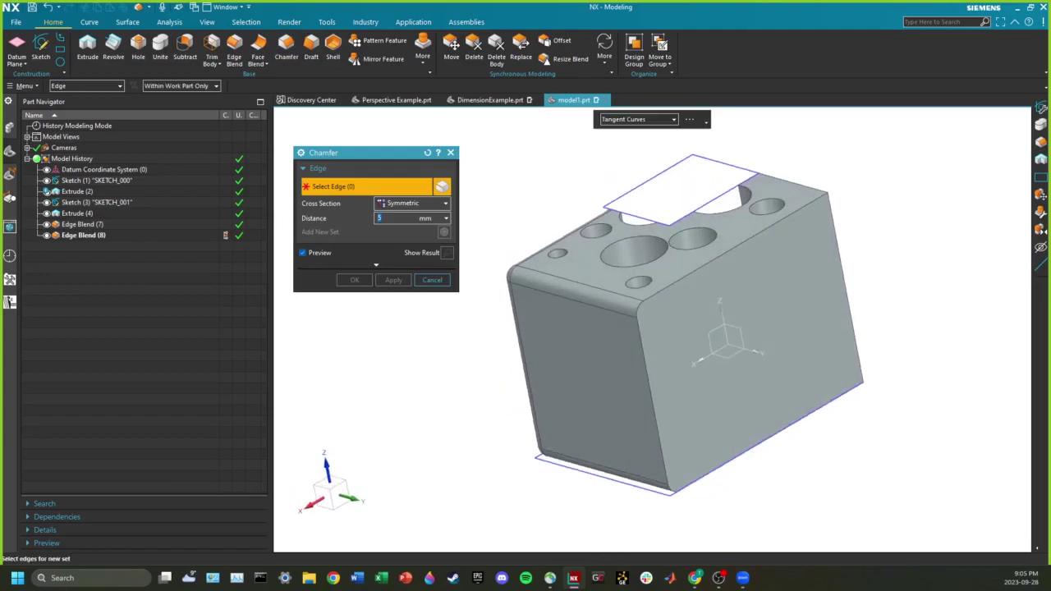
pyautogui.scroll(3, 760, 238)
pyautogui.click(762, 240)
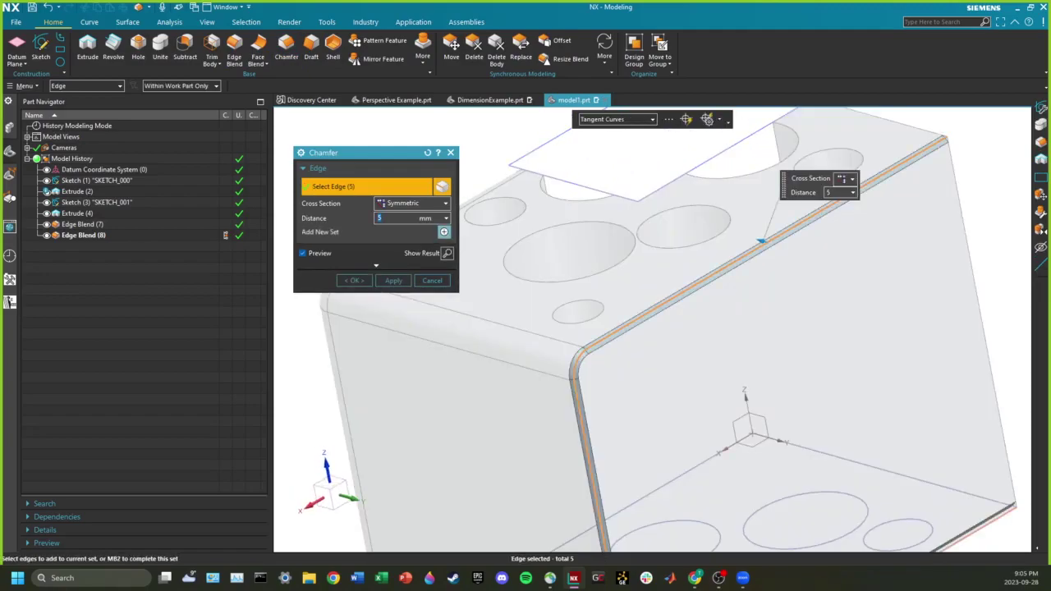
# Set the chamfer distance to 10 mm, create the chamfer and inspect the resulting bevel around the back face.
pyautogui.scroll(3, 762, 241)
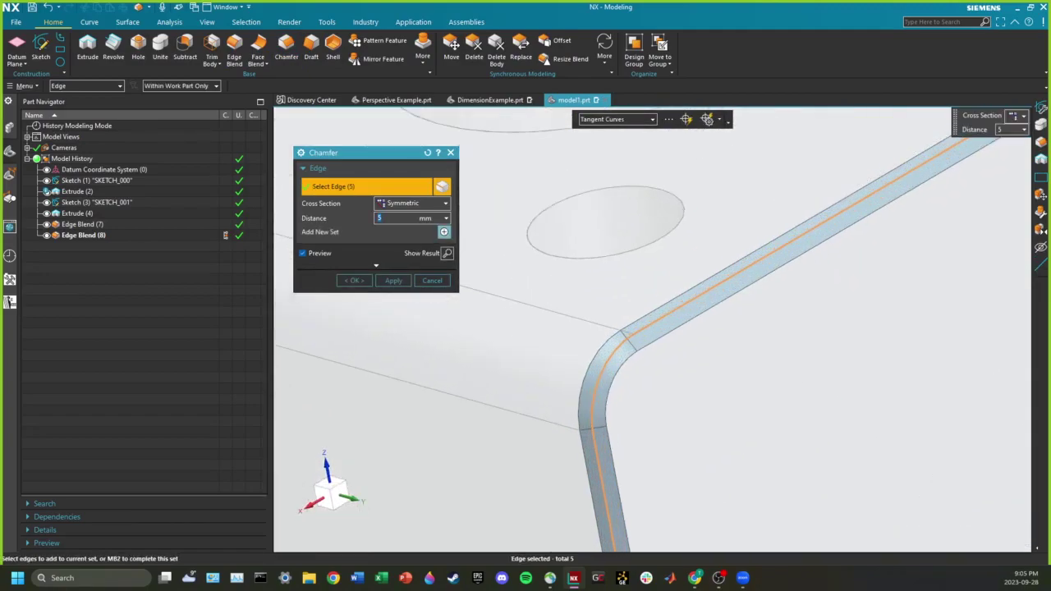
pyautogui.scroll(-4, 762, 241)
pyautogui.scroll(1, 762, 241)
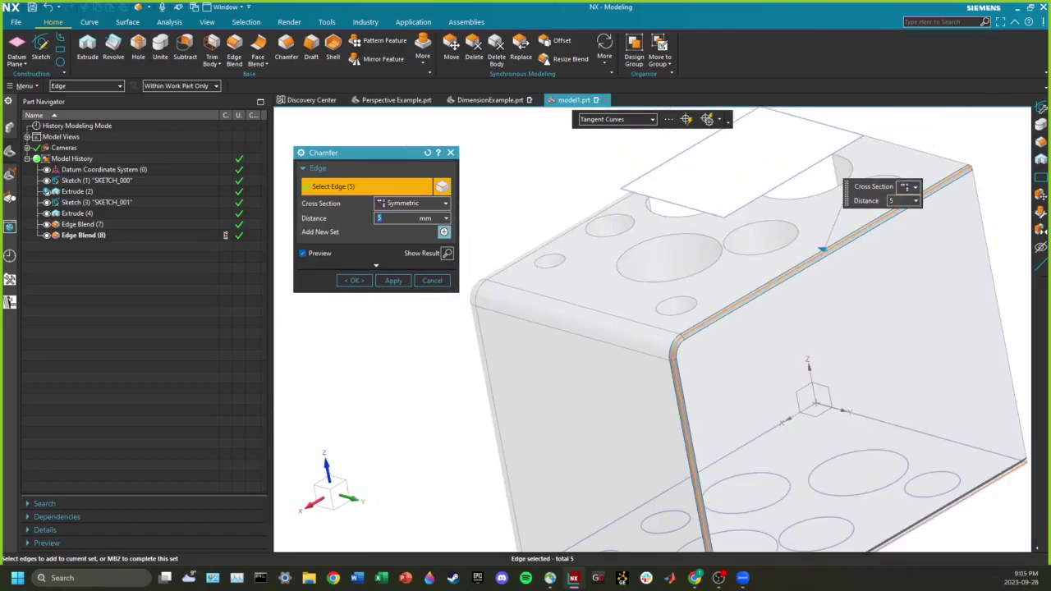
pyautogui.write('10')
pyautogui.press('Return')
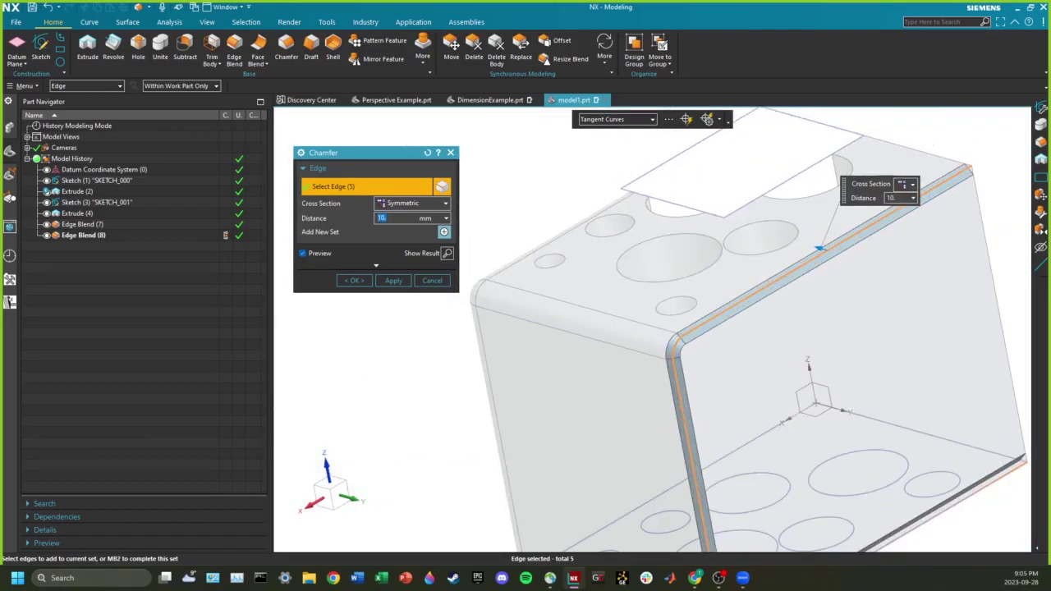
pyautogui.click(354, 280)
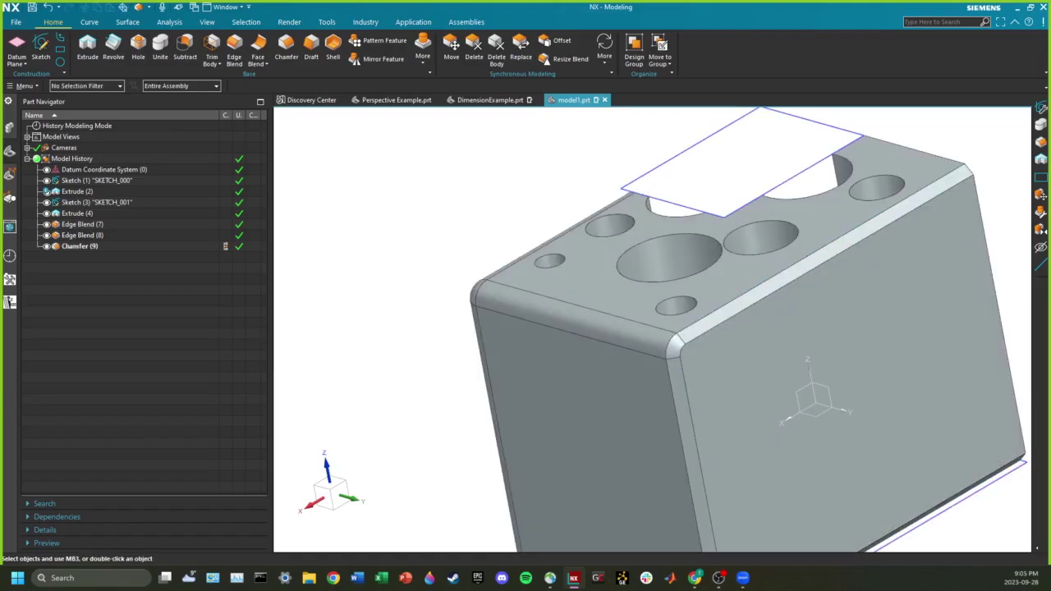
pyautogui.moveTo(863, 353); pyautogui.dragTo(1023, 400, button='middle')
pyautogui.moveTo(649, 304); pyautogui.dragTo(696, 331, button='middle')
pyautogui.scroll(5, 696, 330)
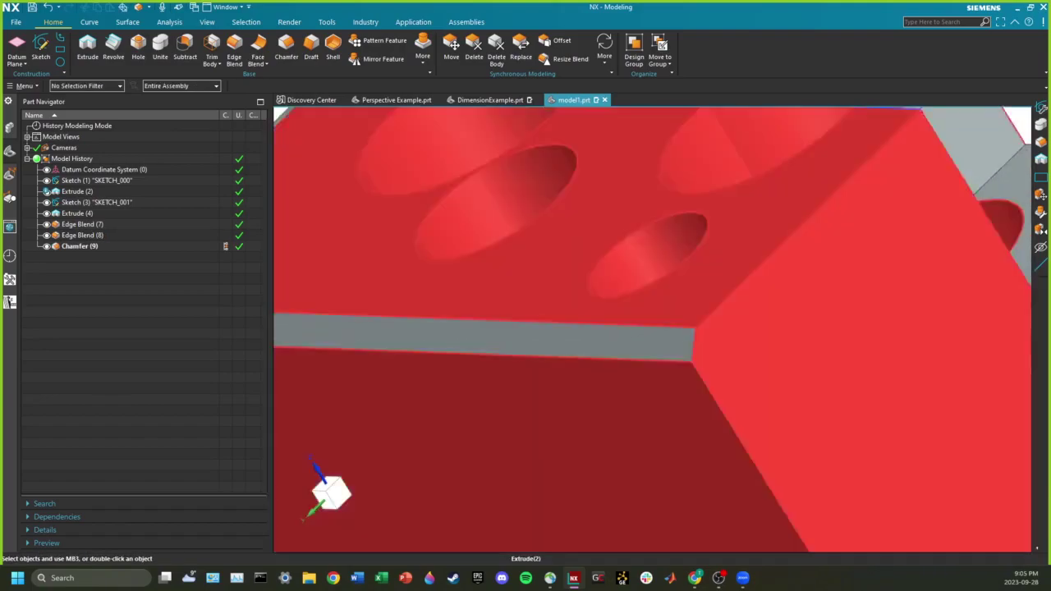
pyautogui.scroll(-8, 707, 346)
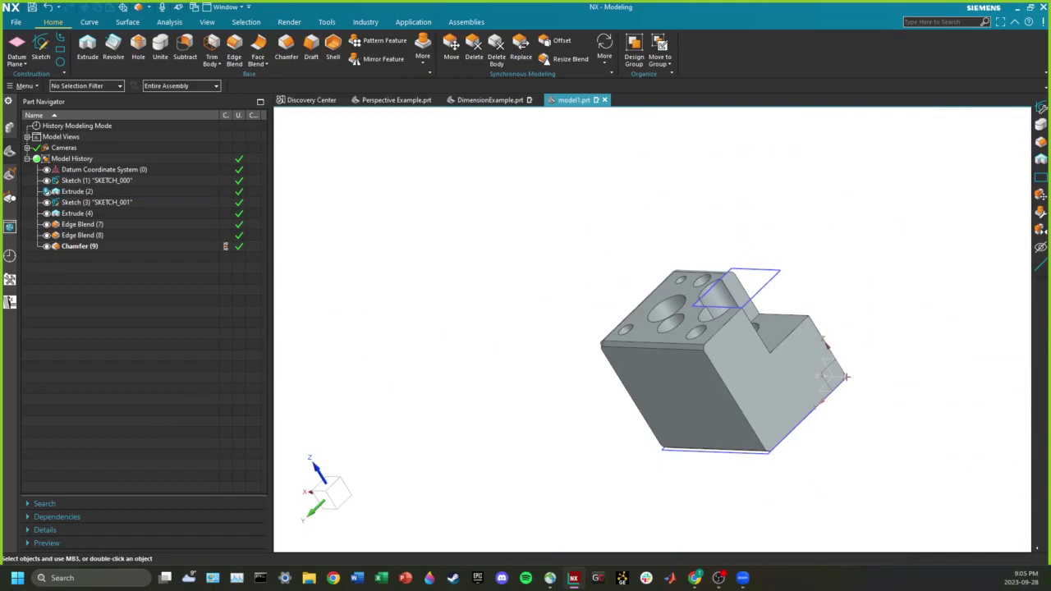
# Mirror the 430 x 300 mm rectangle in the base sketch about the sketch's vertical axis and finish the sketch.
pyautogui.moveTo(834, 376); pyautogui.dragTo(633, 427, button='middle')
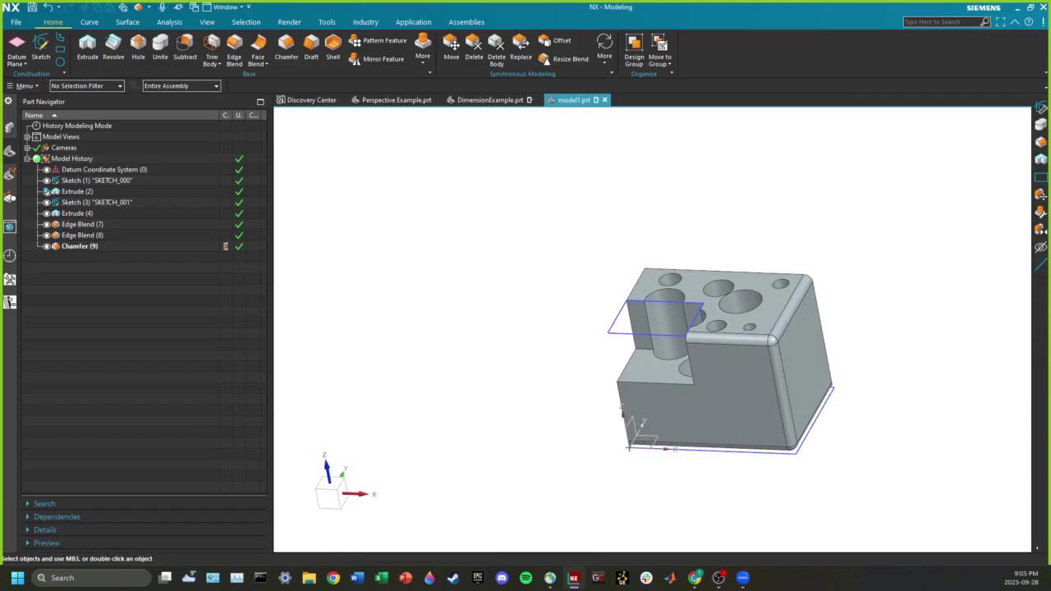
pyautogui.moveTo(696, 371); pyautogui.dragTo(721, 361, button='middle')
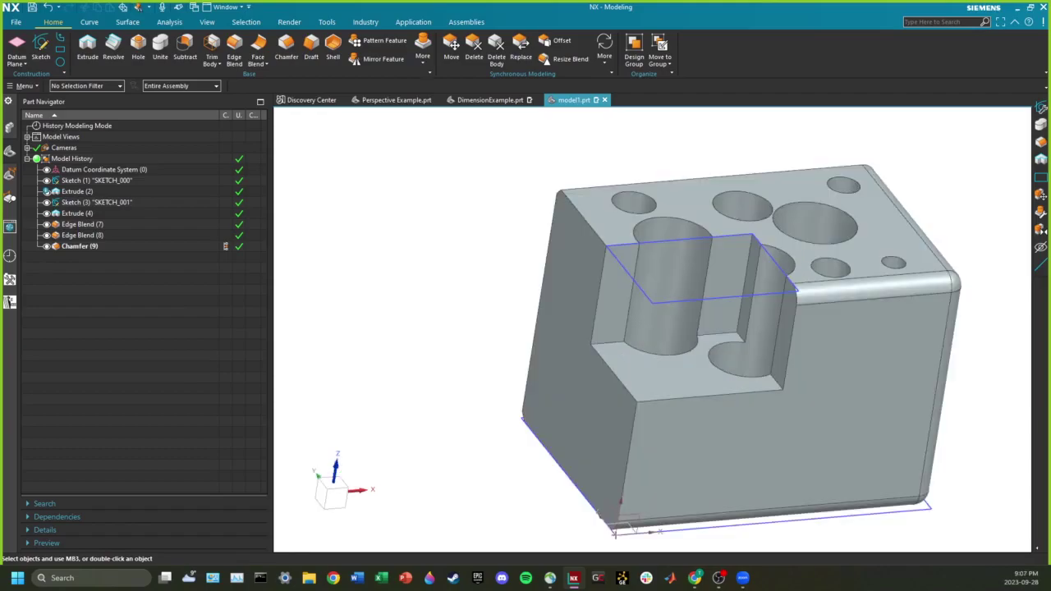
pyautogui.doubleClick(96, 181)
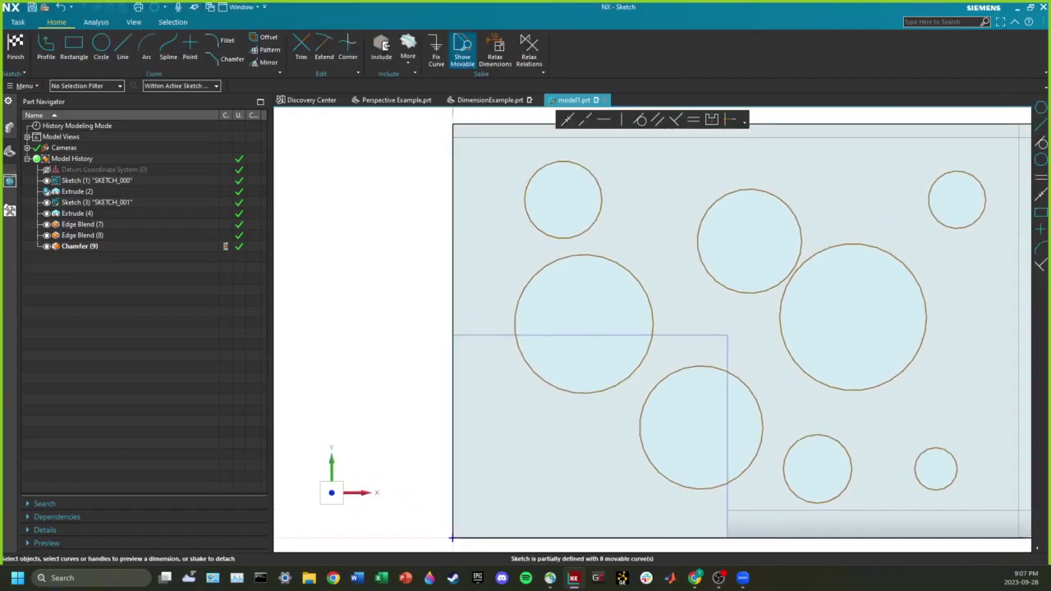
pyautogui.click(264, 62)
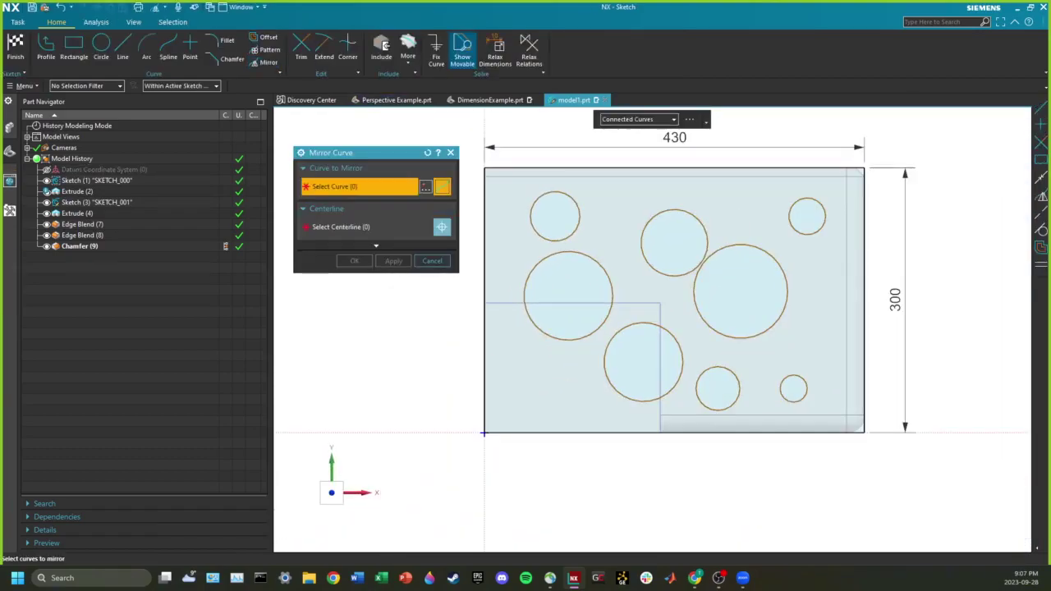
pyautogui.click(595, 169)
pyautogui.scroll(-3, 594, 201)
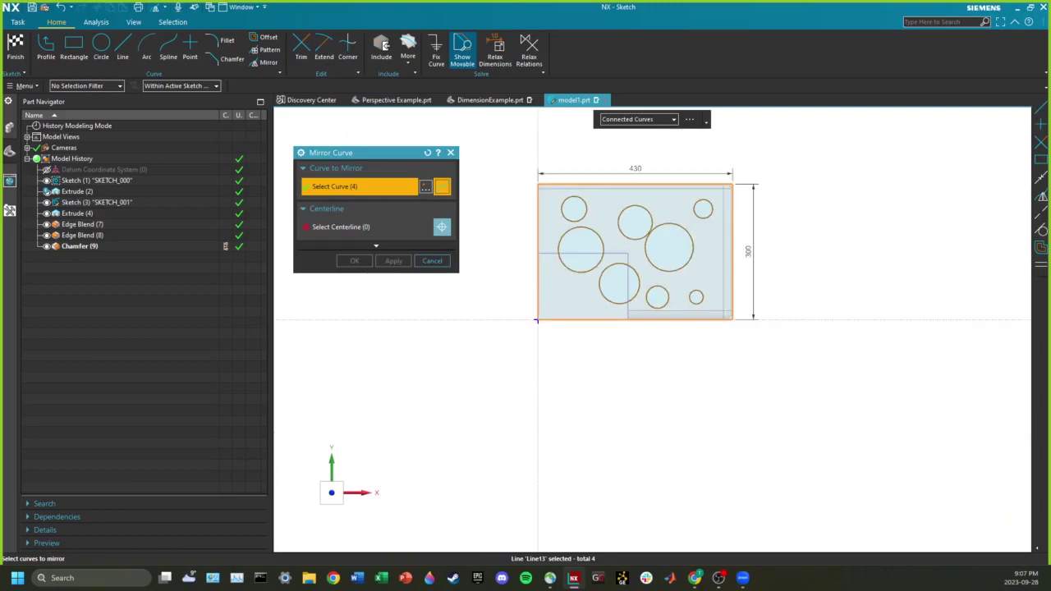
pyautogui.click(380, 228)
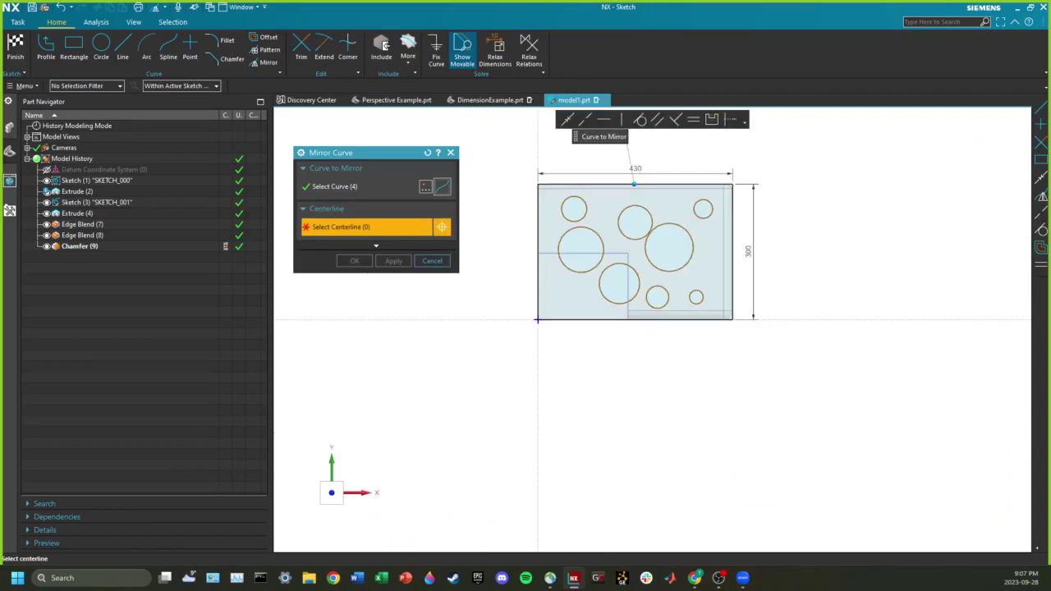
pyautogui.click(539, 381)
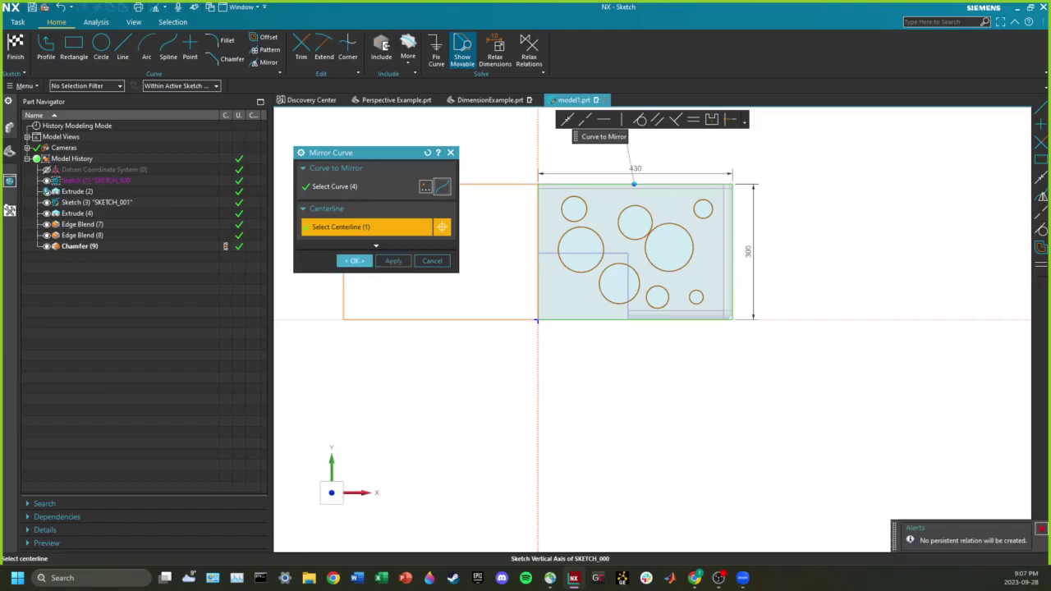
pyautogui.moveTo(652, 330)
pyautogui.keyDown('shift'); pyautogui.mouseDown(button='middle')
pyautogui.moveTo(769, 347)
pyautogui.moveTo(790, 366)
pyautogui.mouseUp(button='middle'); pyautogui.keyUp('shift')
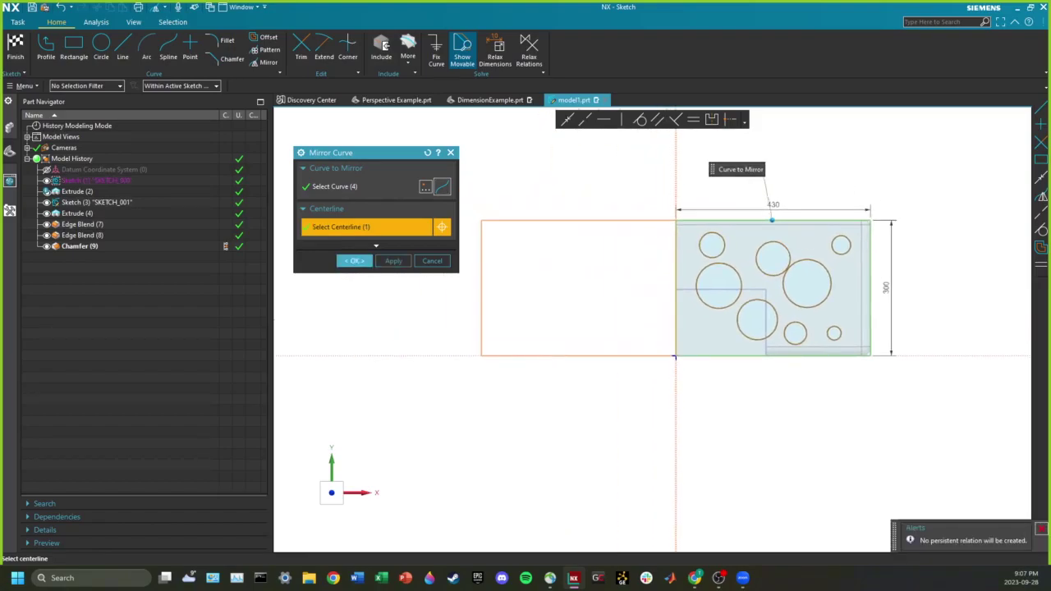
pyautogui.click(354, 260)
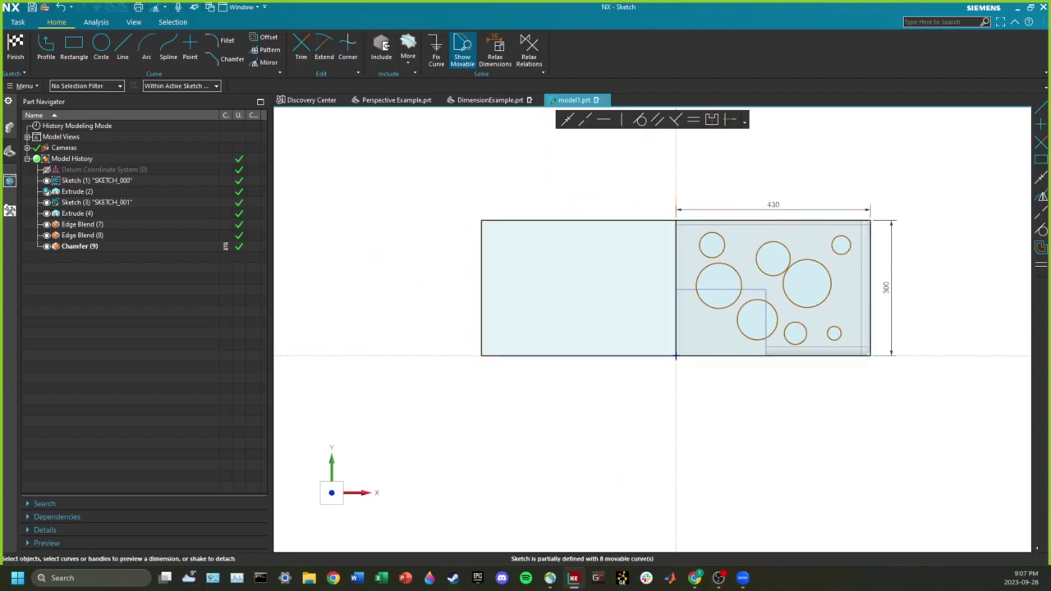
pyautogui.click(14, 50)
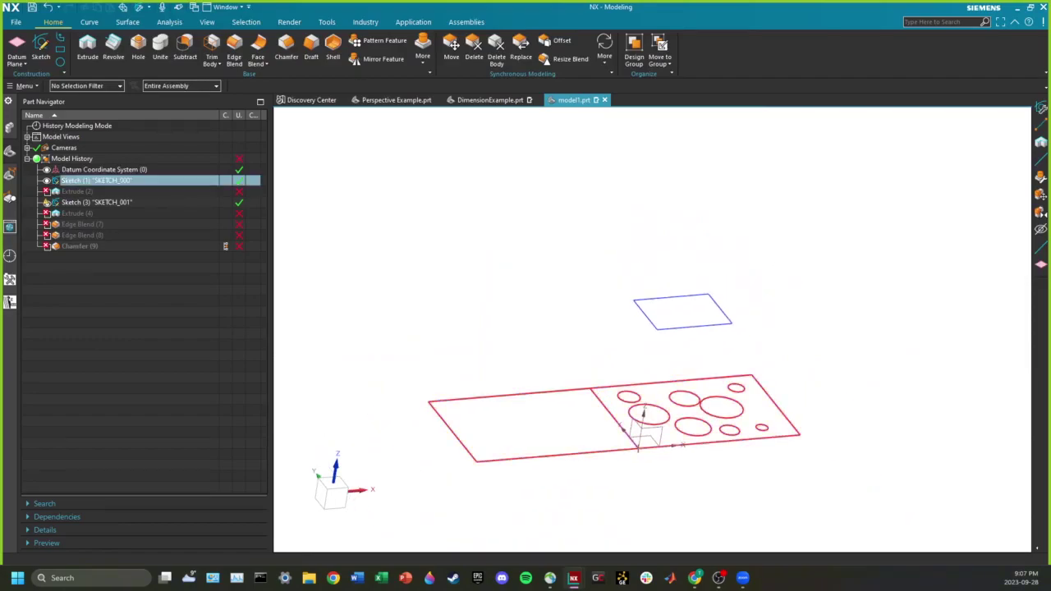
# Reopen the base sketch and delete the vertical line shared by the original rectangle and its mirrored copy.
pyautogui.scroll(3, 592, 433)
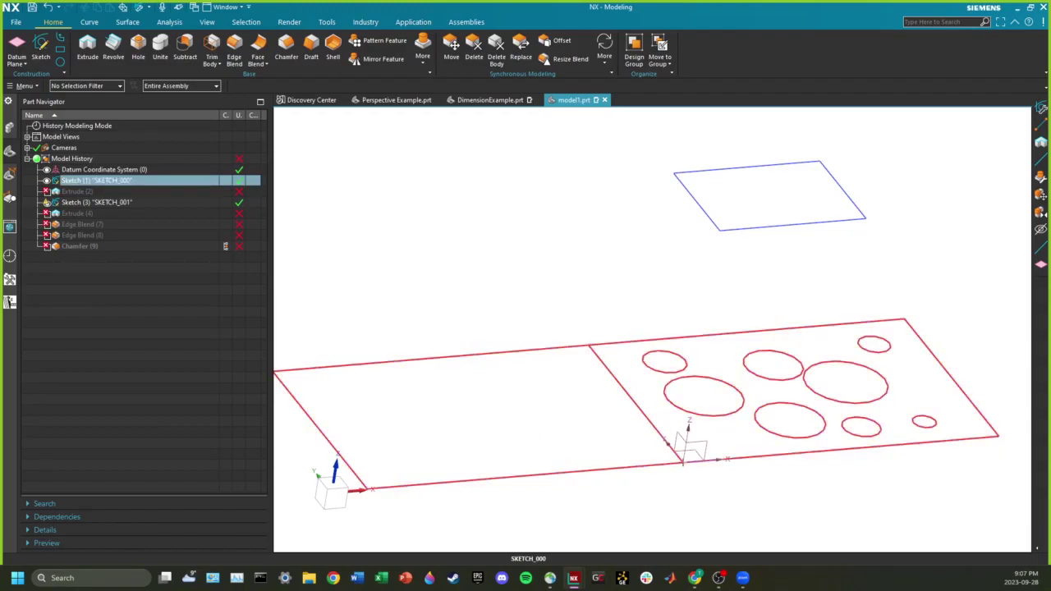
pyautogui.doubleClick(661, 439)
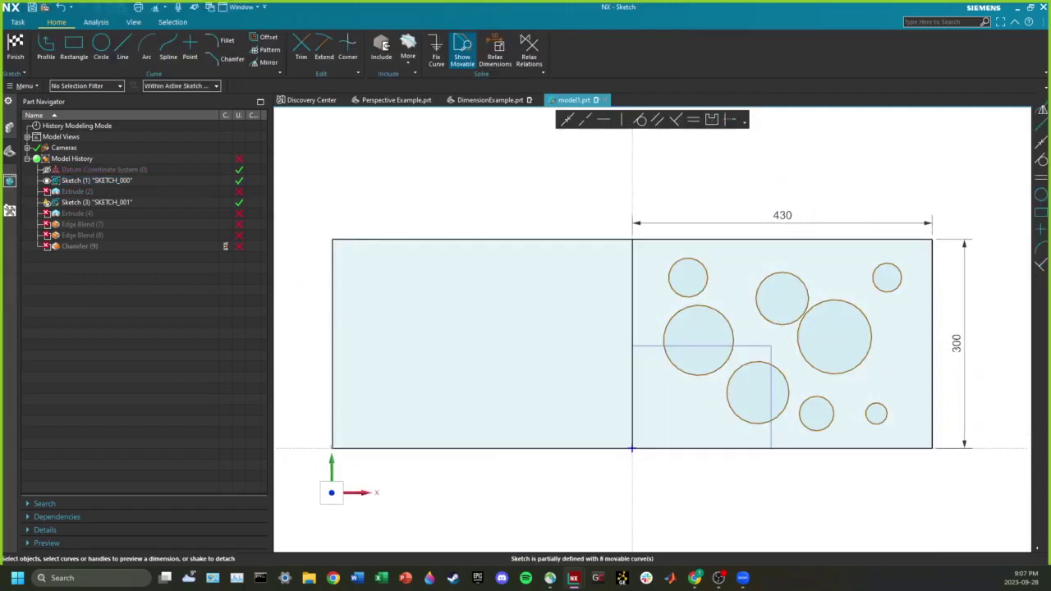
pyautogui.click(630, 450)
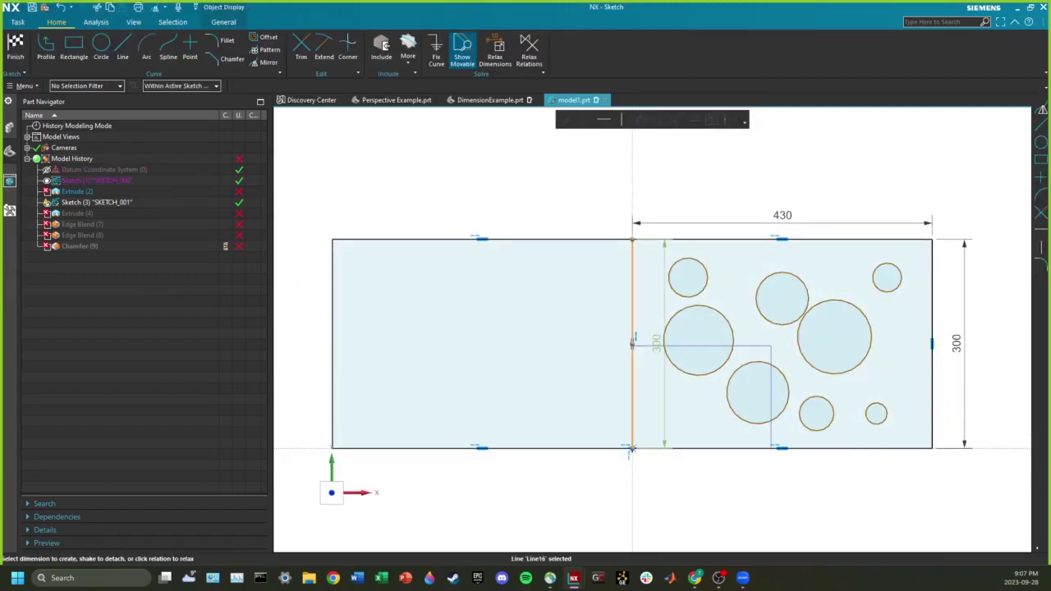
pyautogui.press('Escape')
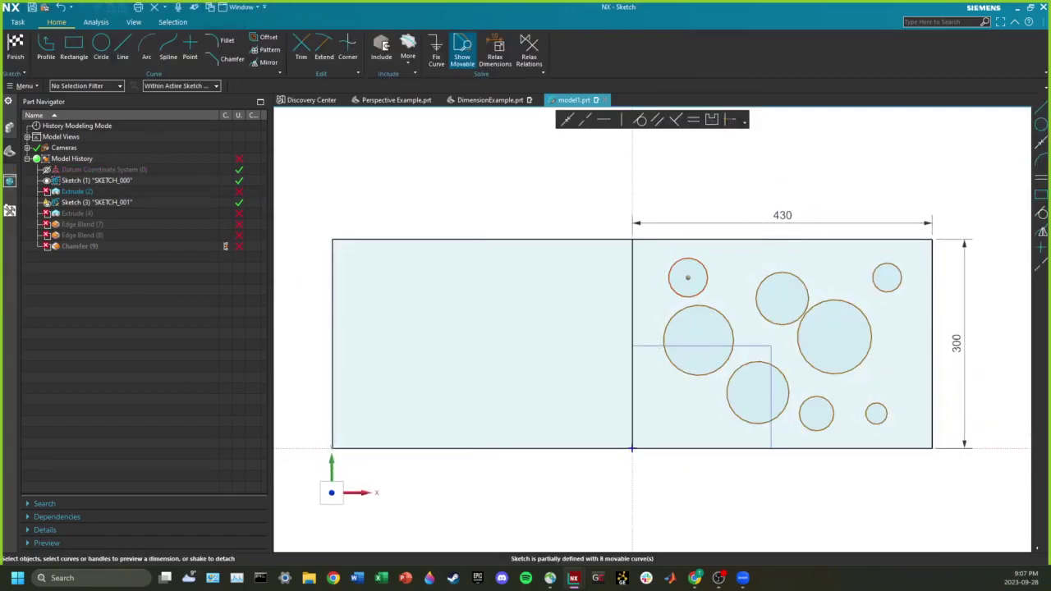
pyautogui.click(631, 449)
pyautogui.press('Delete')
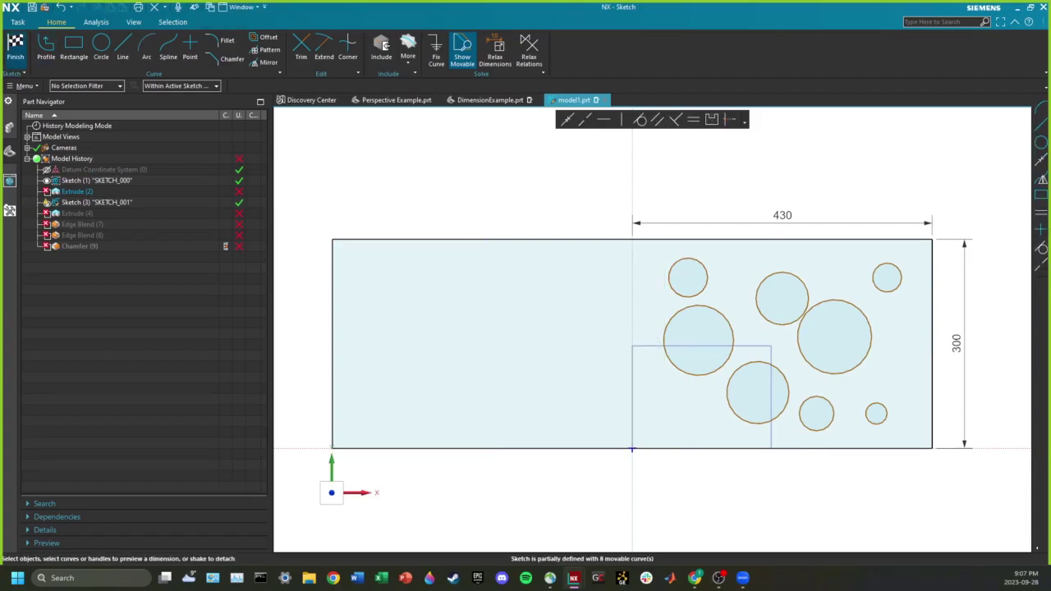
# Finish the base sketch to rebuild the dependent features and inspect the updated block from several angles.
pyautogui.click(15, 51)
pyautogui.click(464, 316)
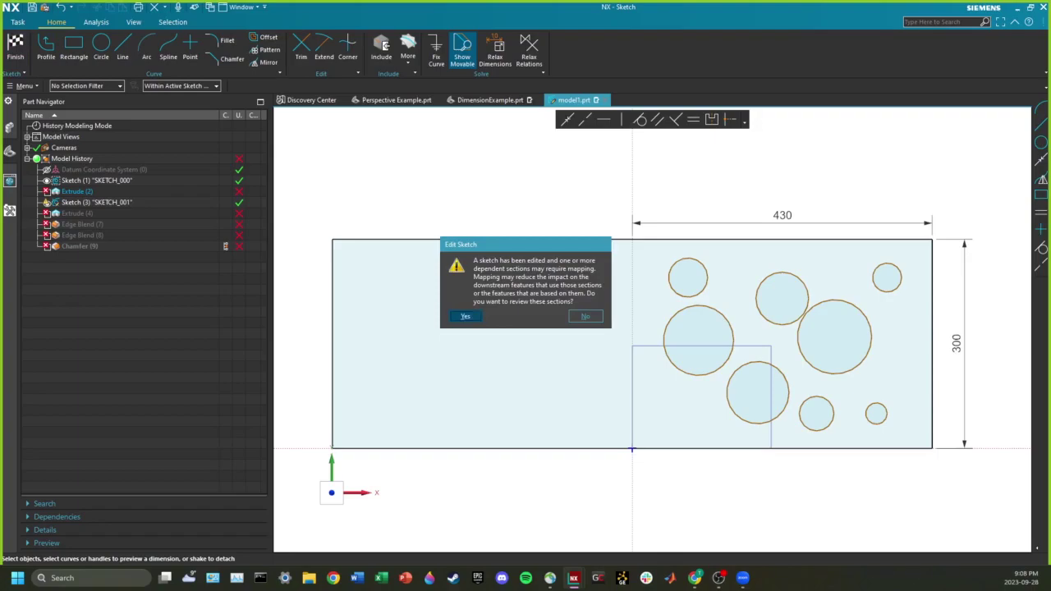
pyautogui.click(394, 333)
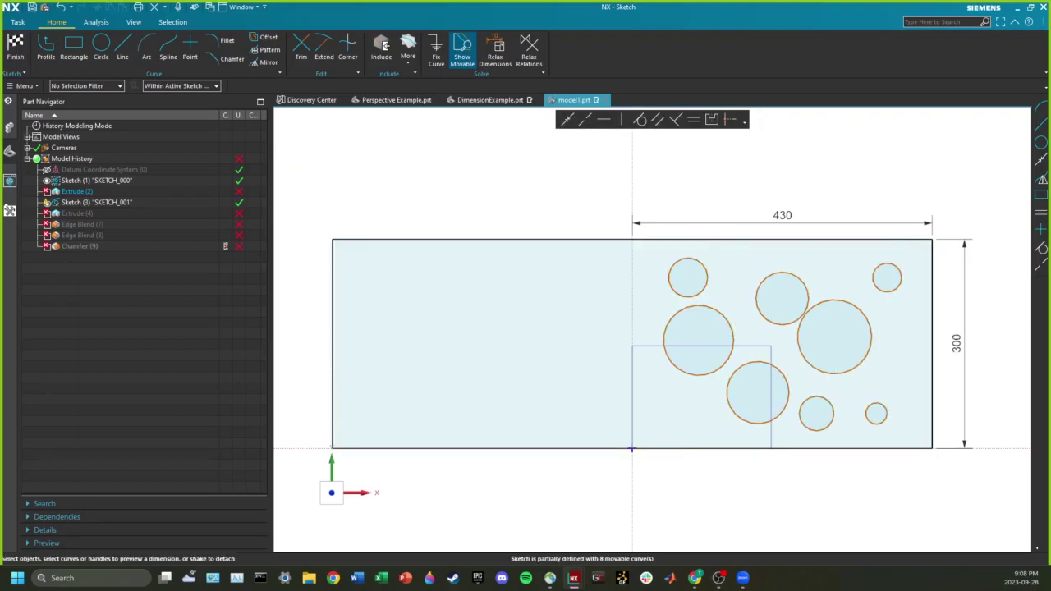
pyautogui.click(15, 51)
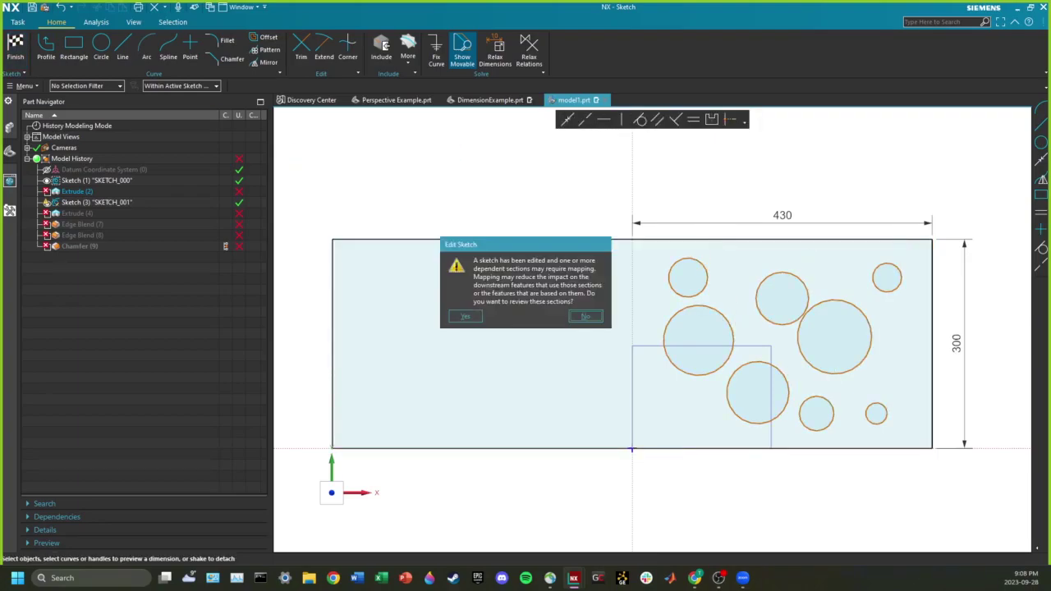
pyautogui.click(465, 316)
pyautogui.scroll(-3, 704, 327)
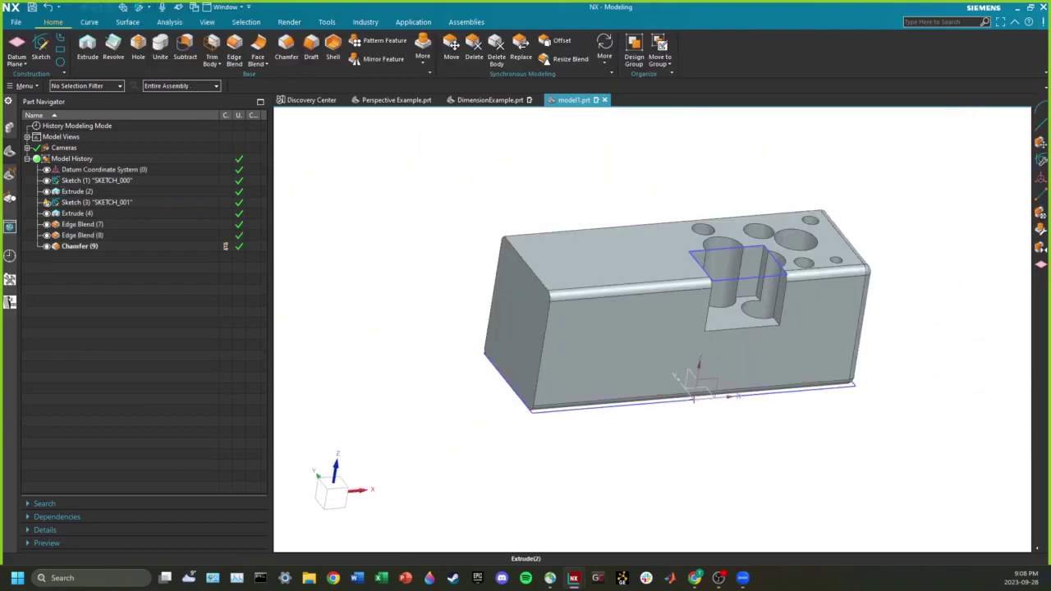
pyautogui.moveTo(705, 327)
pyautogui.mouseDown(button='middle')
pyautogui.moveTo(679, 310)
pyautogui.moveTo(648, 316)
pyautogui.mouseUp(button='middle')
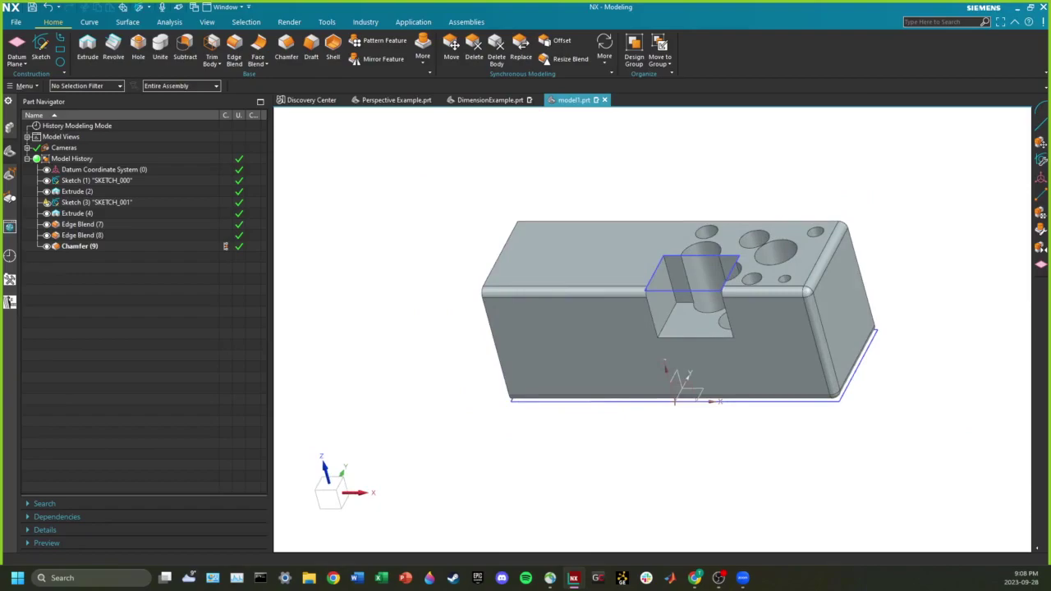
pyautogui.moveTo(648, 316); pyautogui.dragTo(650, 366, button='middle')
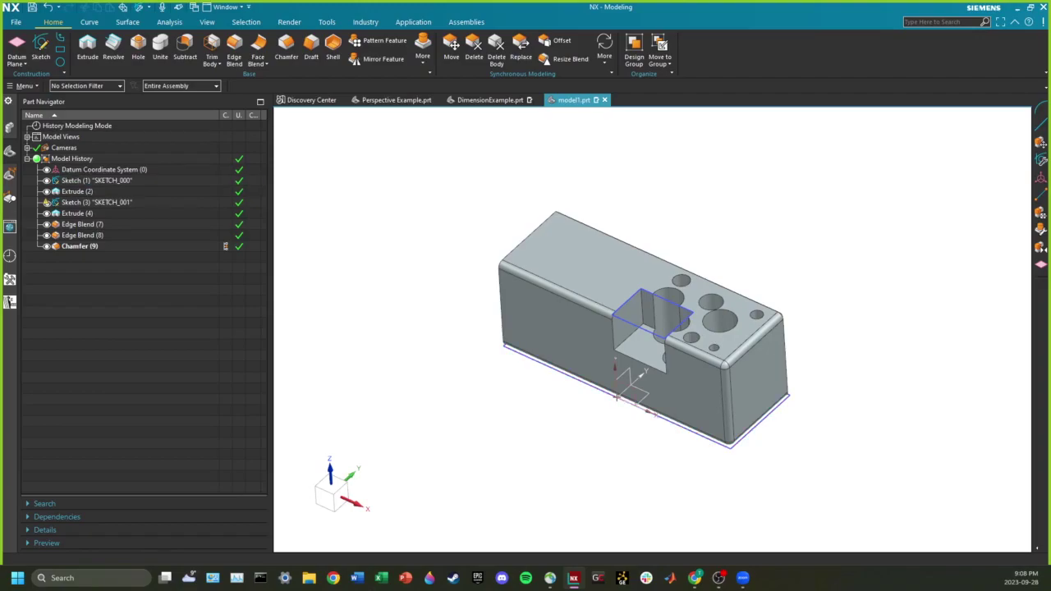
pyautogui.scroll(2, 657, 494)
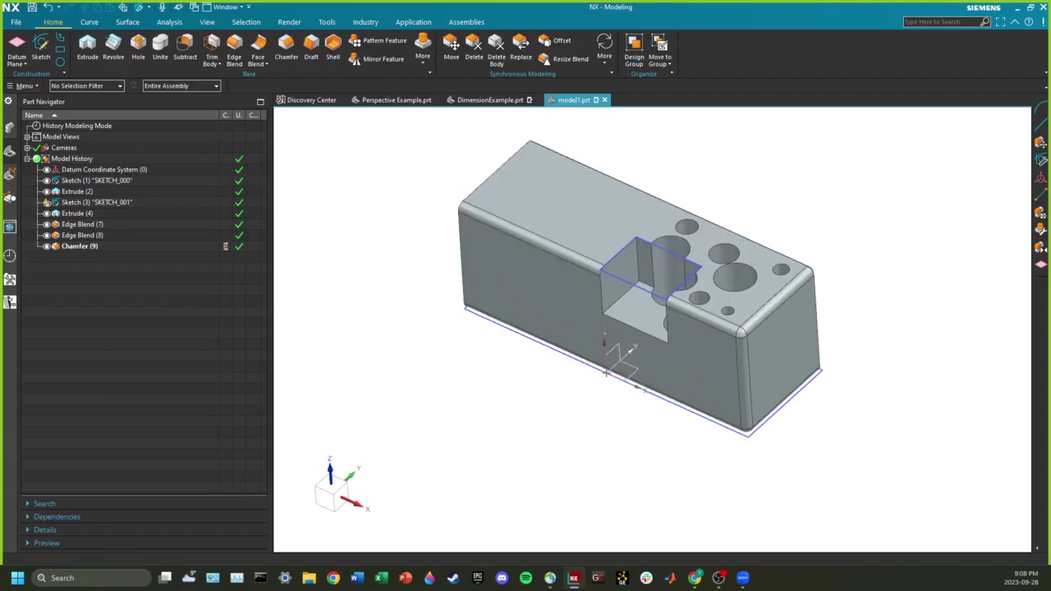
pyautogui.moveTo(657, 494)
pyautogui.keyDown('shift'); pyautogui.mouseDown(button='middle')
pyautogui.moveTo(663, 482)
pyautogui.moveTo(661, 500)
pyautogui.mouseUp(button='middle'); pyautogui.keyUp('shift')
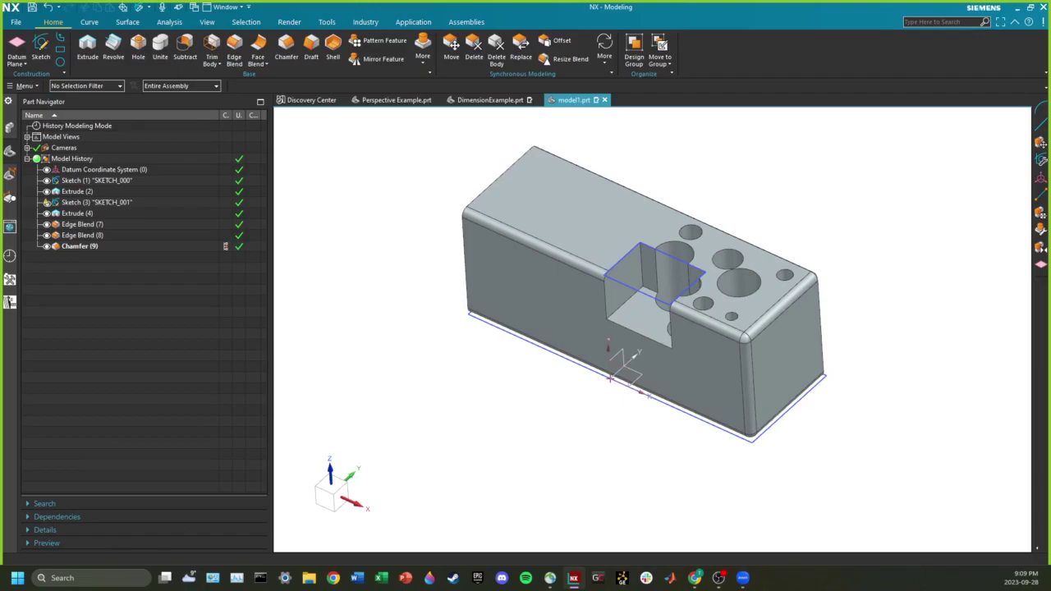
# Measure the area and dimensions of the block's end face nearest the holes.
pyautogui.click(718, 196)
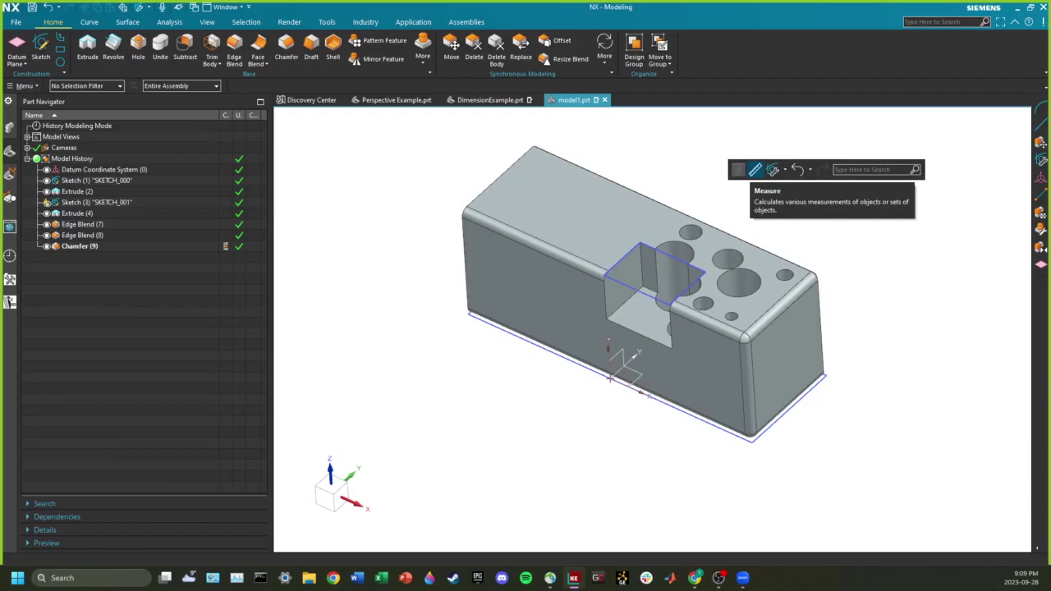
pyautogui.click(772, 170)
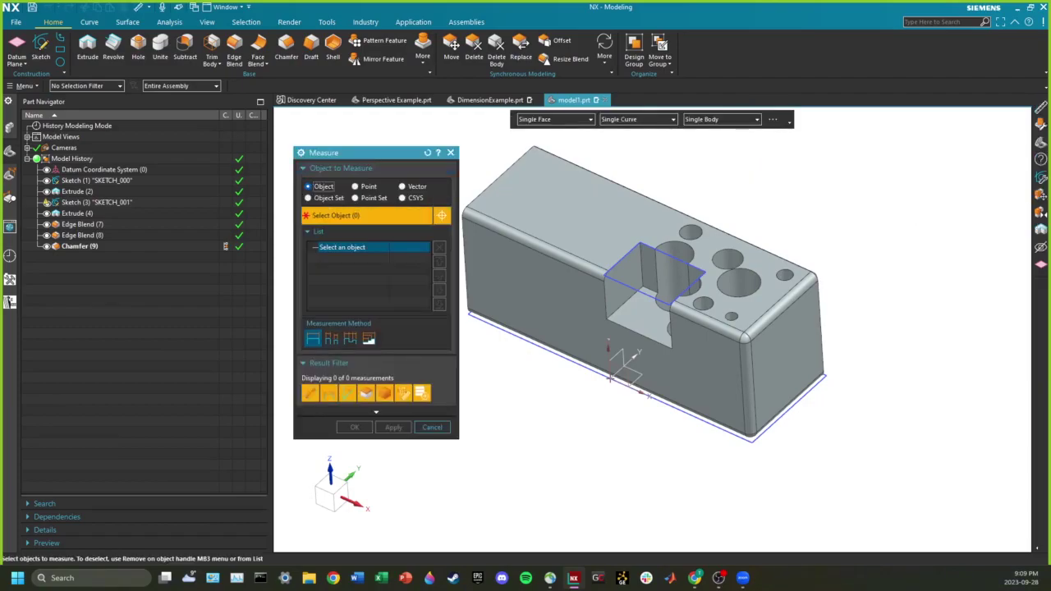
pyautogui.moveTo(362, 153); pyautogui.dragTo(341, 114)
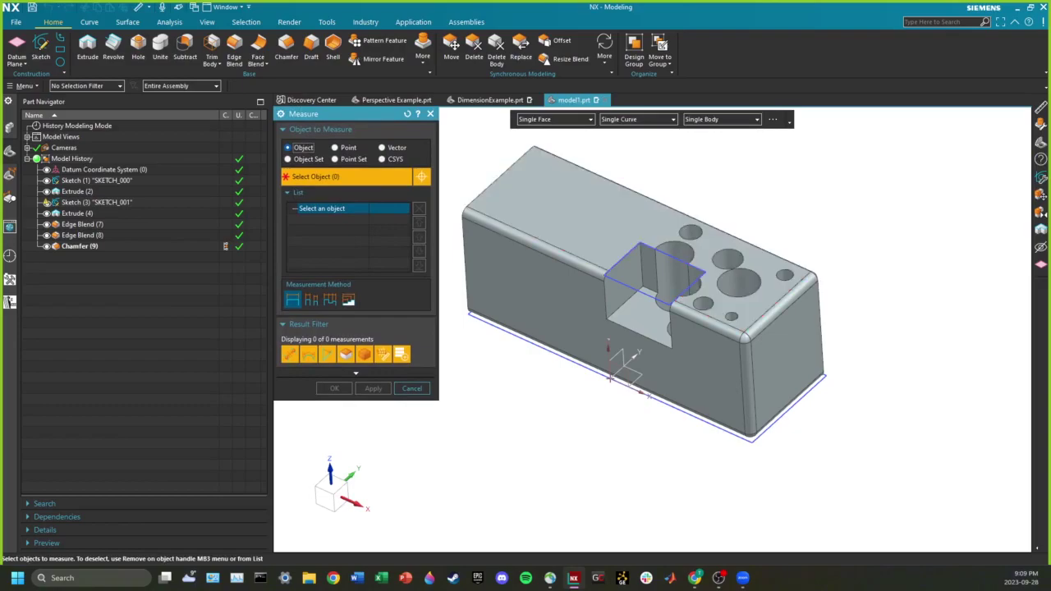
pyautogui.keyDown('shift'); pyautogui.moveTo(644, 294); pyautogui.dragTo(753, 300, button='middle'); pyautogui.keyUp('shift')
pyautogui.scroll(2, 854, 328)
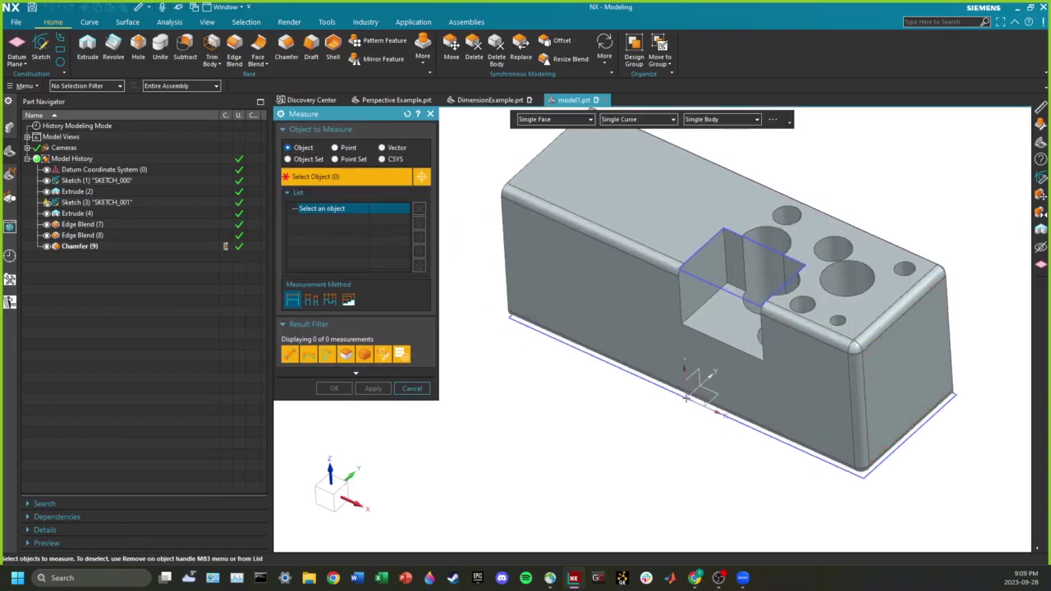
pyautogui.click(929, 392)
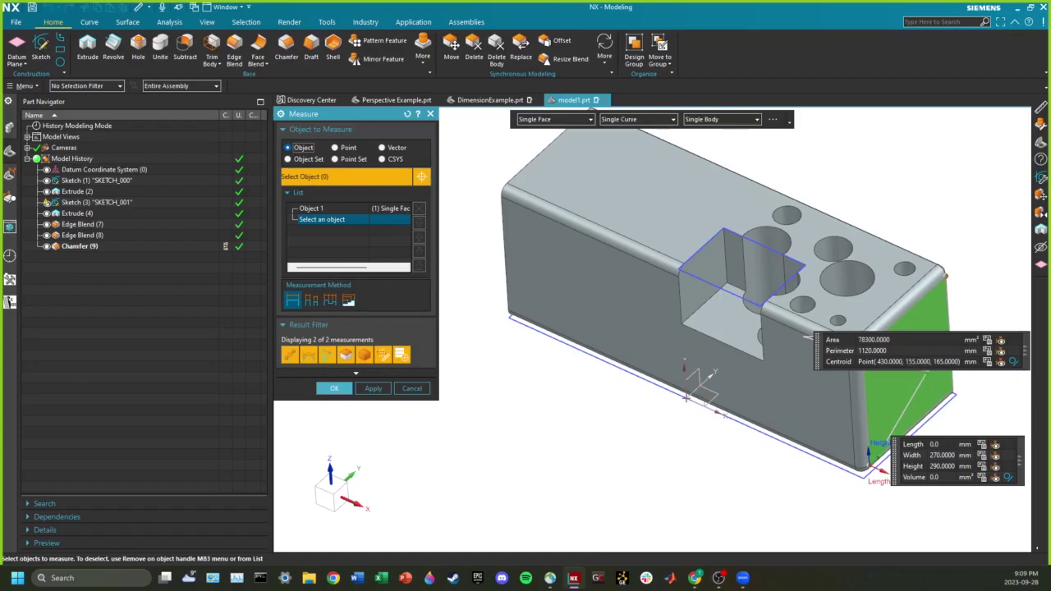
# Add the opposite end face to measure the distance and angle between the block's two ends.
pyautogui.scroll(-3, 673, 489)
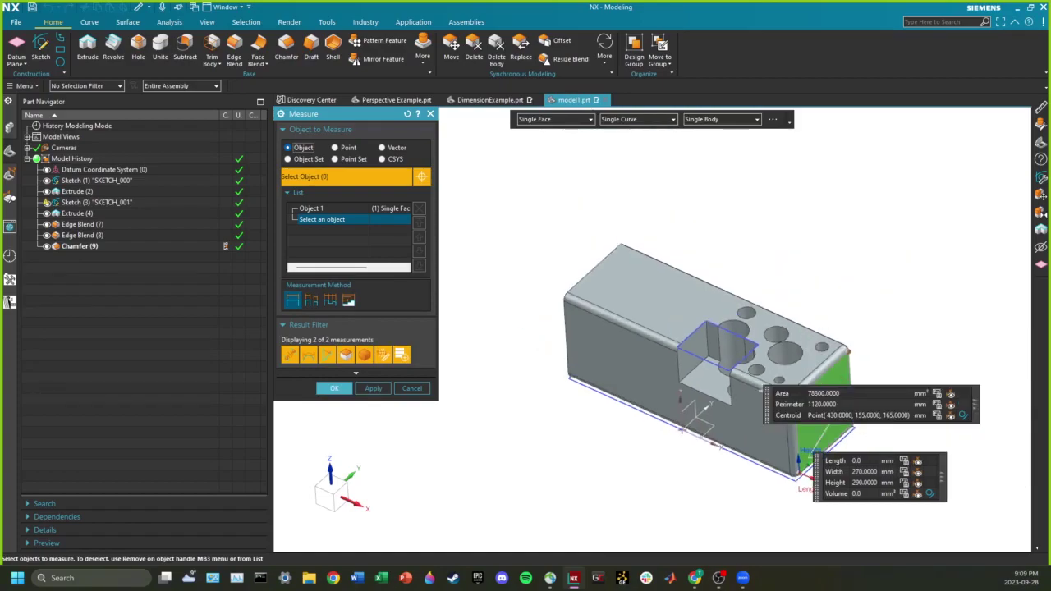
pyautogui.moveTo(673, 485); pyautogui.dragTo(780, 464, button='middle')
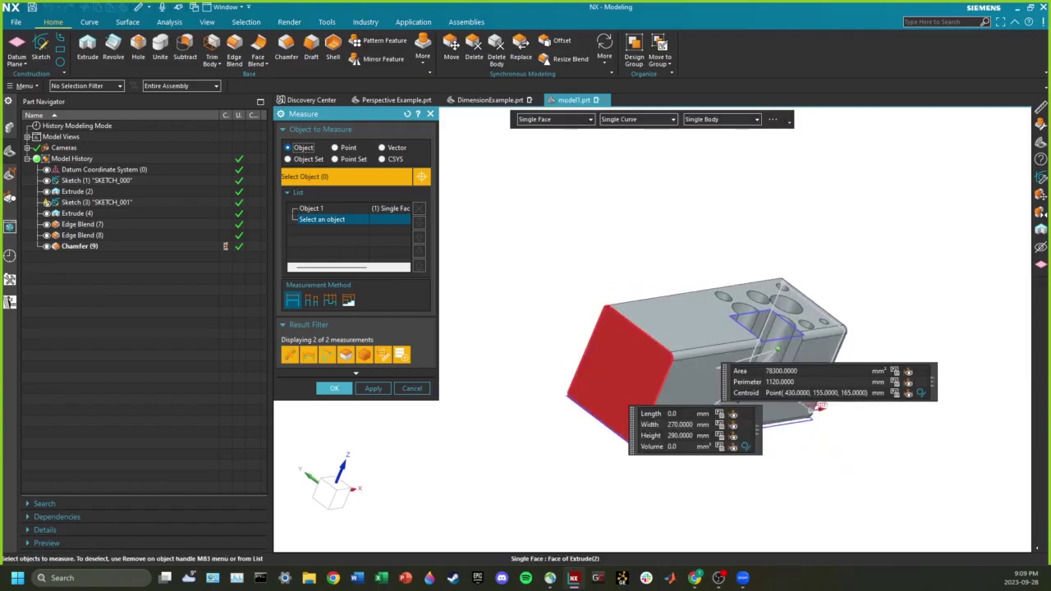
pyautogui.click(624, 361)
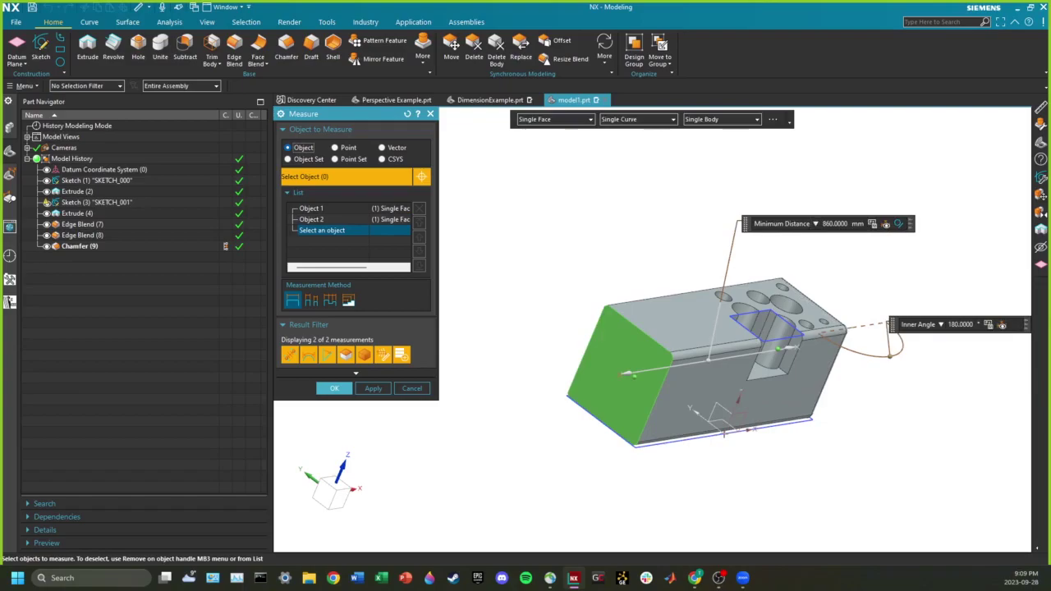
# Add the notched front face to the measurement and reset the Measure command's selections.
pyautogui.moveTo(780, 452); pyautogui.dragTo(612, 461, button='middle')
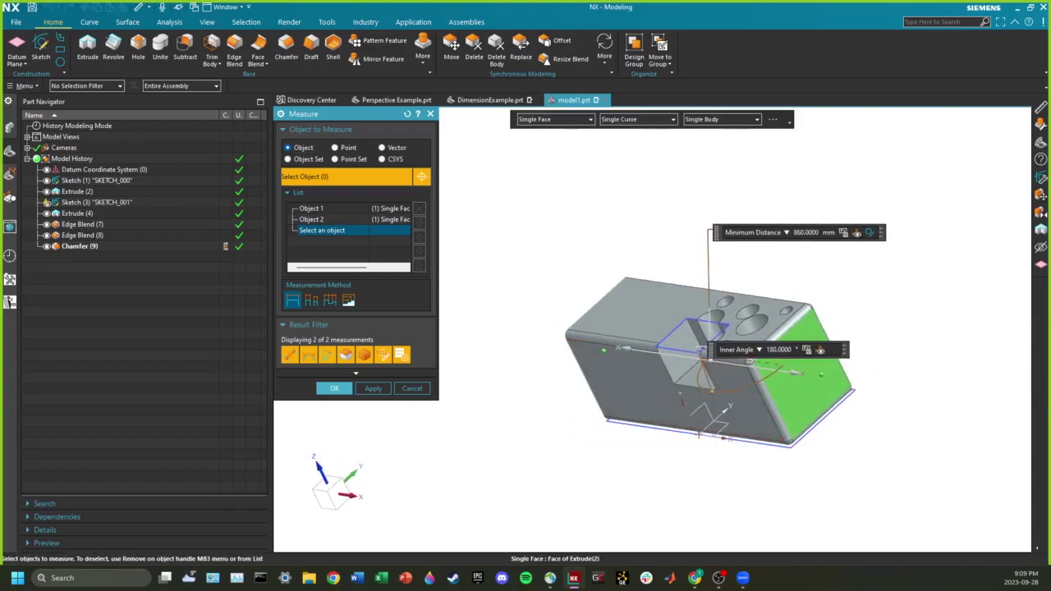
pyautogui.click(646, 374)
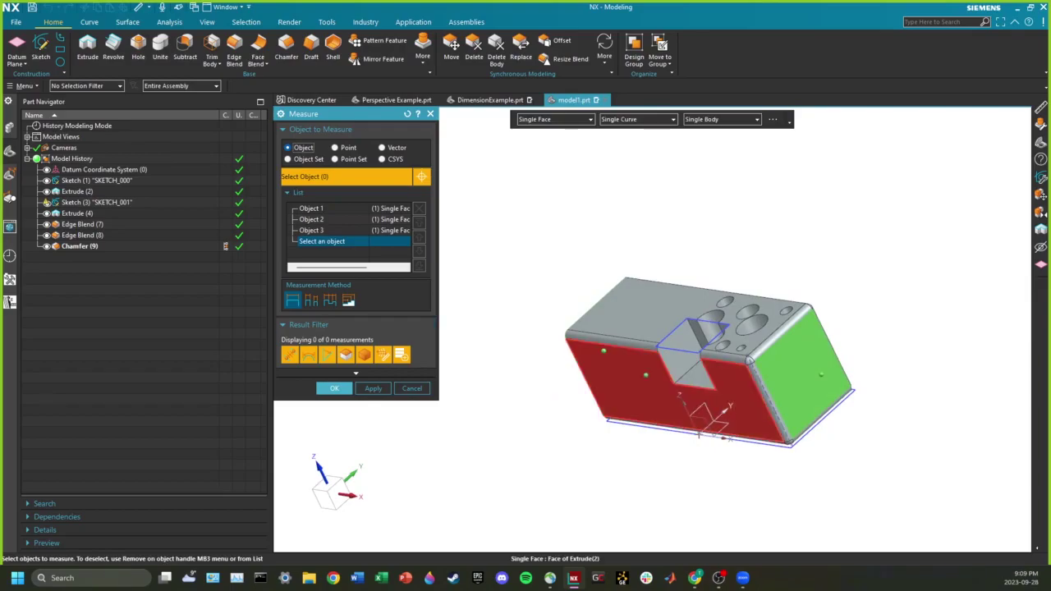
pyautogui.moveTo(657, 410); pyautogui.dragTo(696, 411, button='middle')
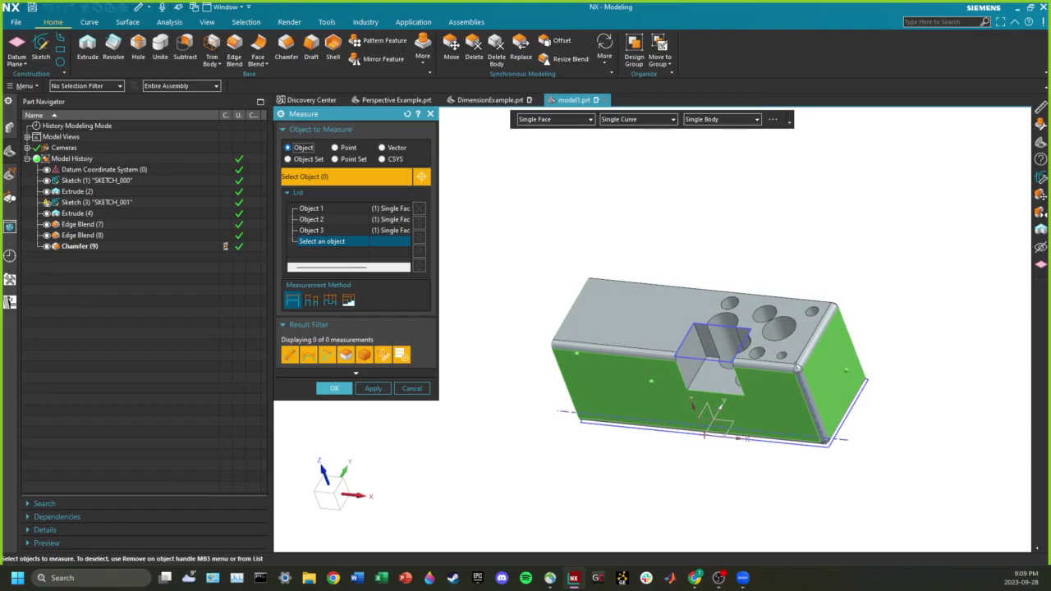
pyautogui.click(408, 114)
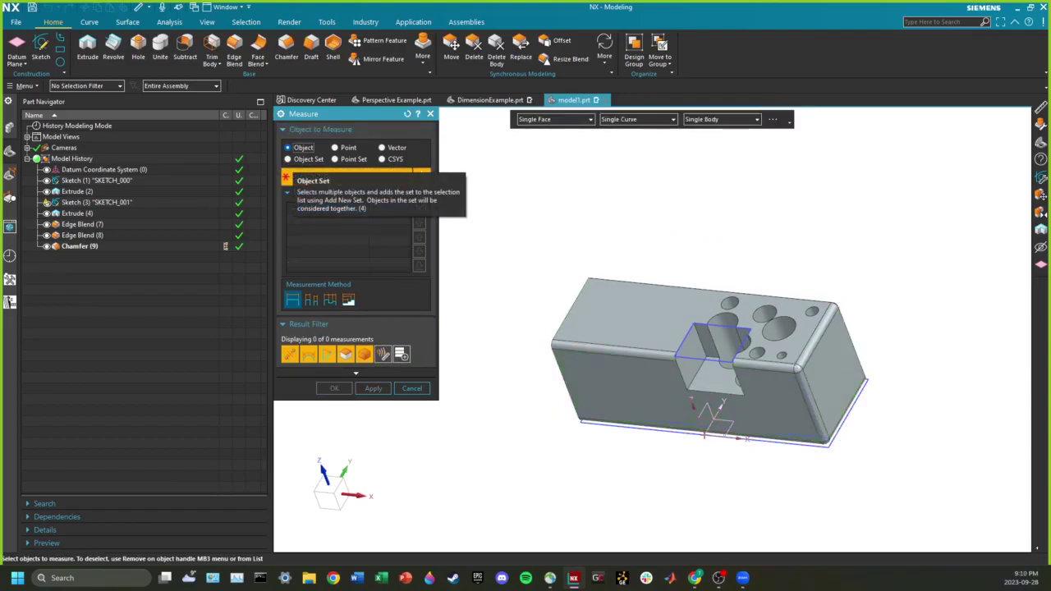
# Measure the block's two end faces and the notched front face together as one object set, and reset the measurement.
pyautogui.click(291, 160)
pyautogui.moveTo(509, 349); pyautogui.dragTo(591, 352, button='middle')
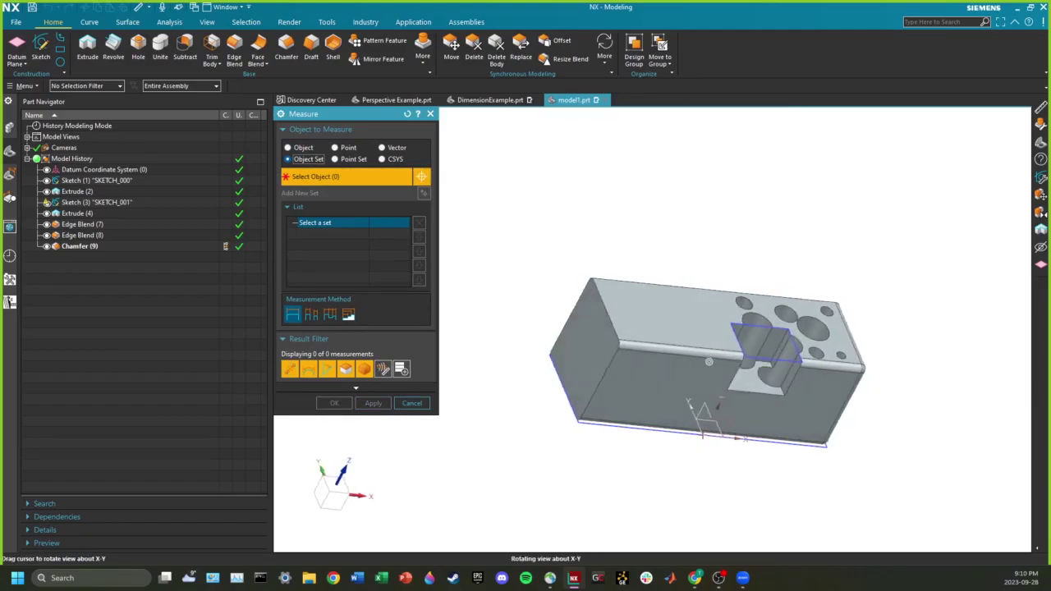
pyautogui.click(589, 353)
pyautogui.click(665, 387)
pyautogui.moveTo(681, 388); pyautogui.dragTo(588, 386, button='middle')
pyautogui.click(805, 374)
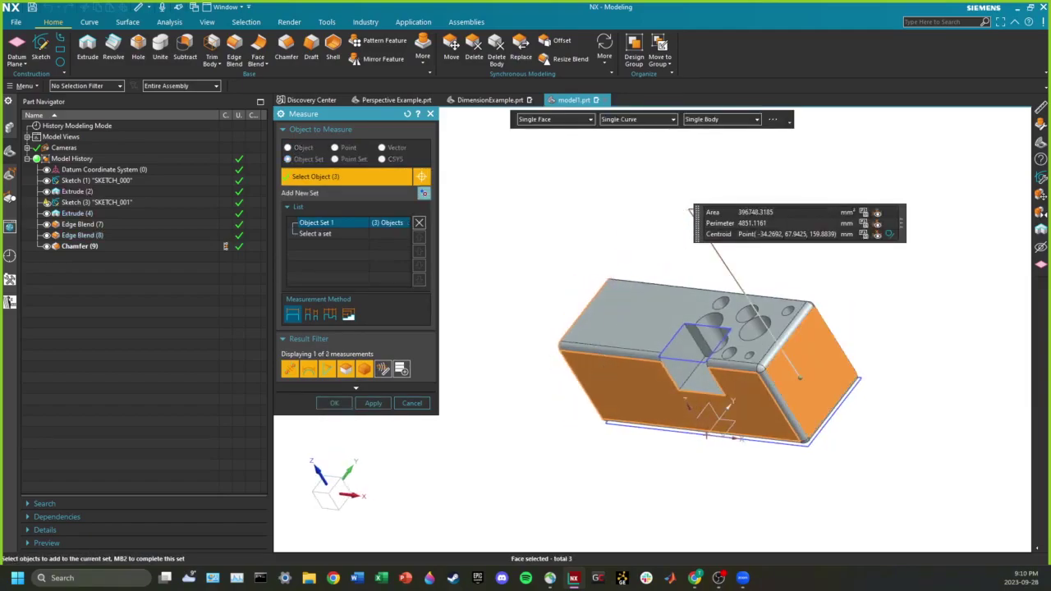
pyautogui.moveTo(691, 210); pyautogui.dragTo(734, 201)
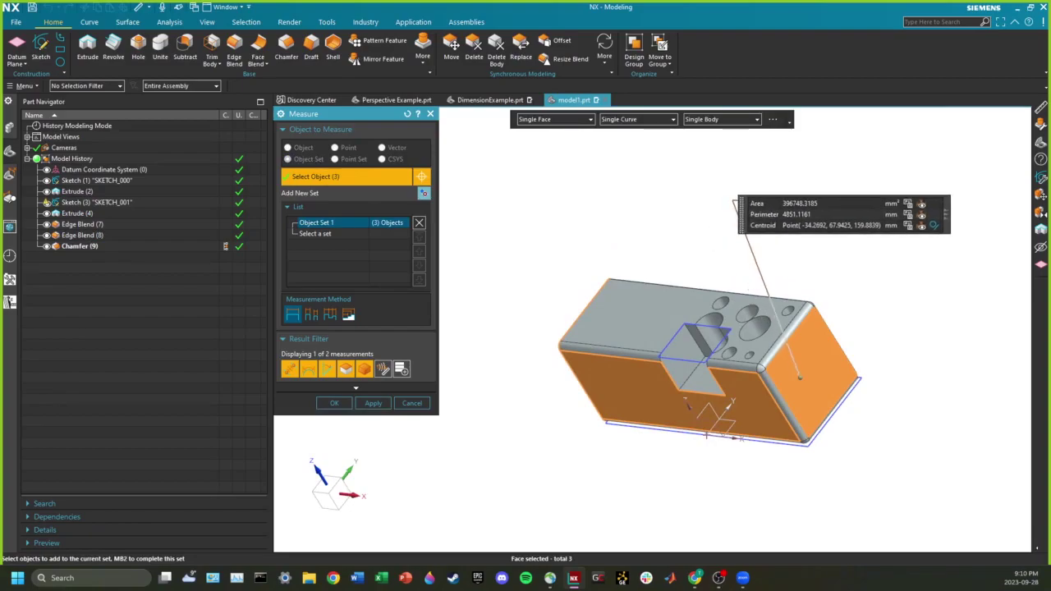
pyautogui.moveTo(707, 328); pyautogui.dragTo(726, 393, button='middle')
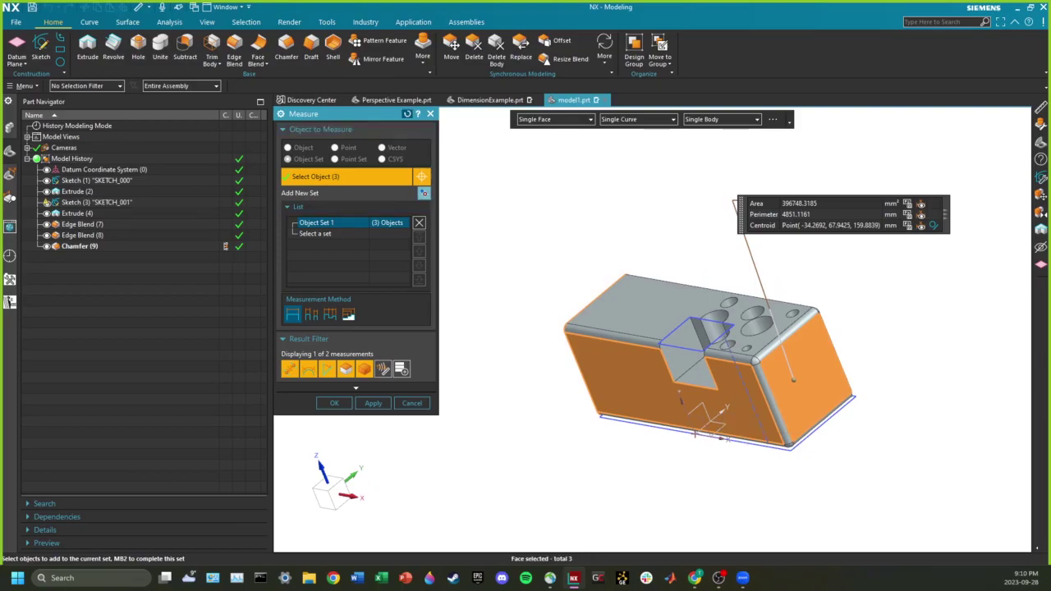
pyautogui.click(407, 113)
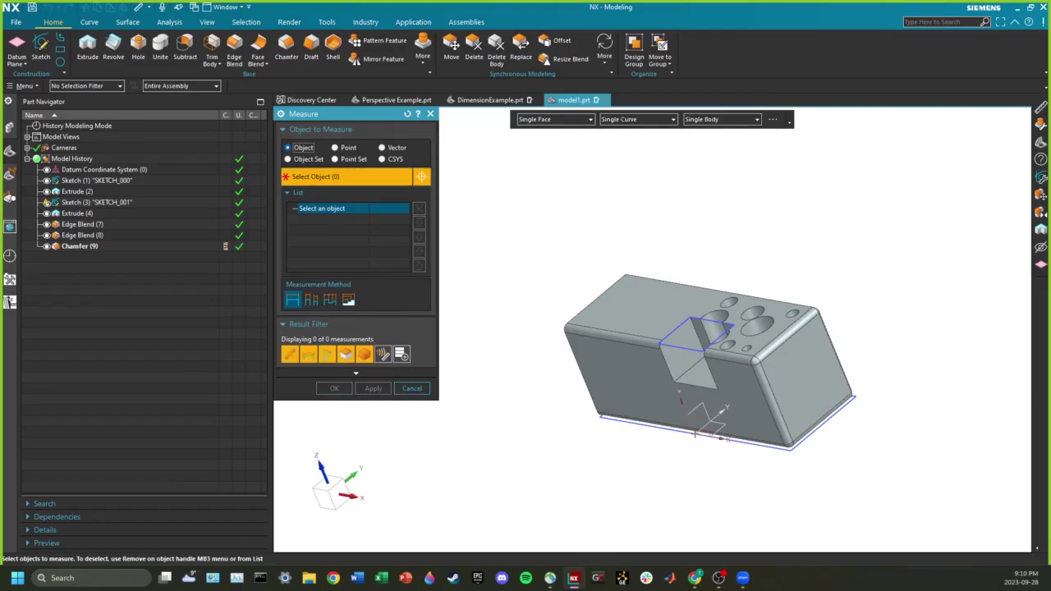
# Measure from the top rear corner at the holed end to a point set of the block's other three top corners, and reset.
pyautogui.click(335, 147)
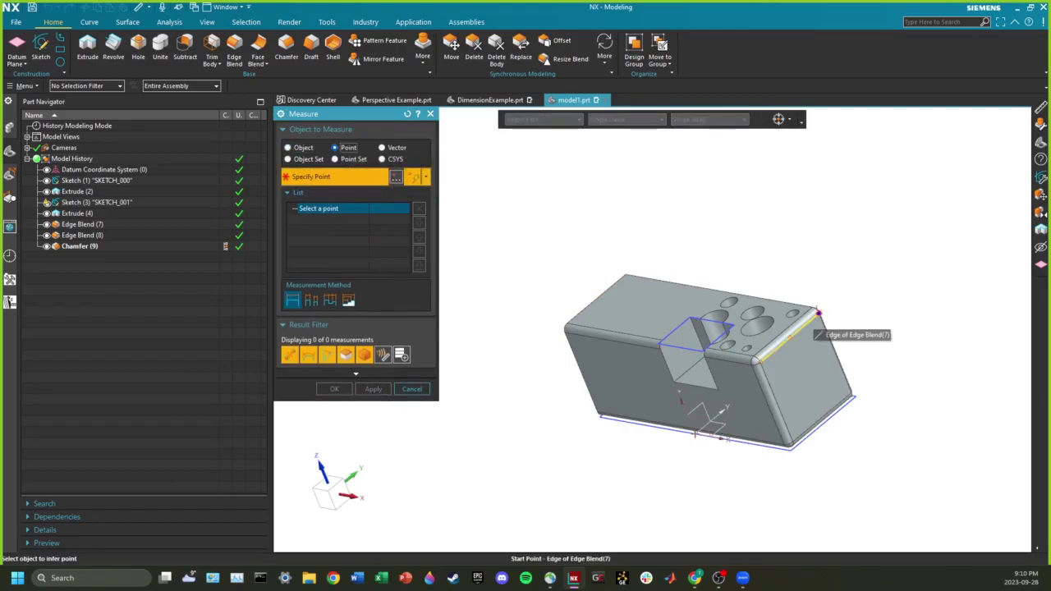
pyautogui.click(818, 312)
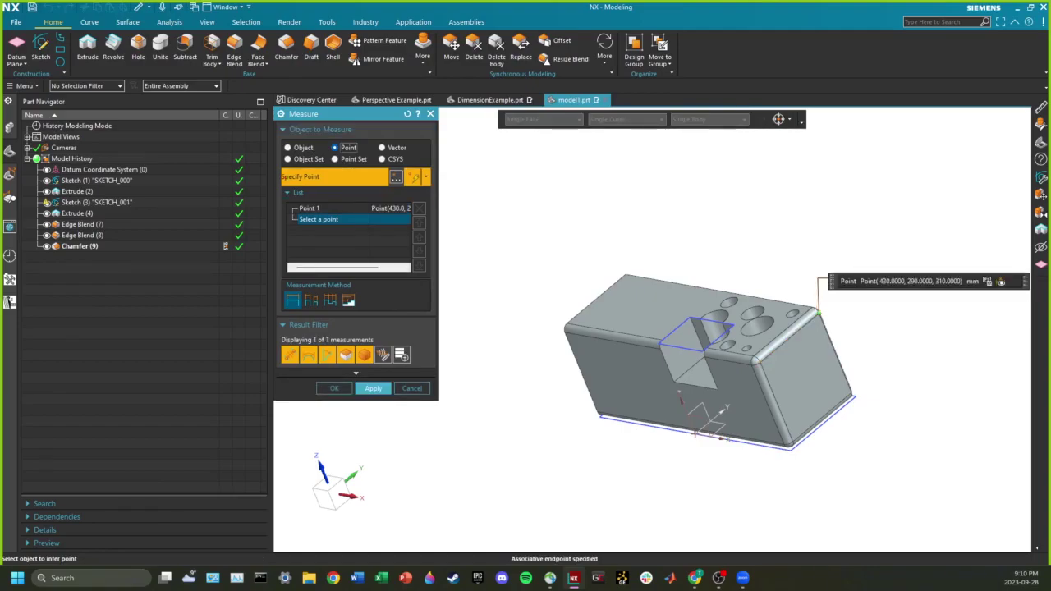
pyautogui.click(353, 158)
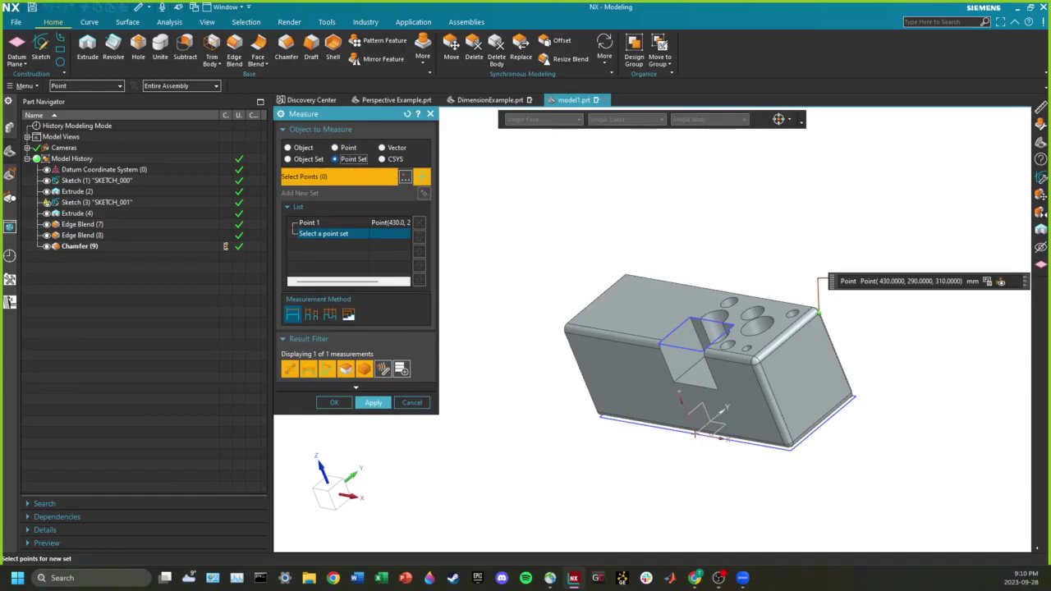
pyautogui.click(626, 276)
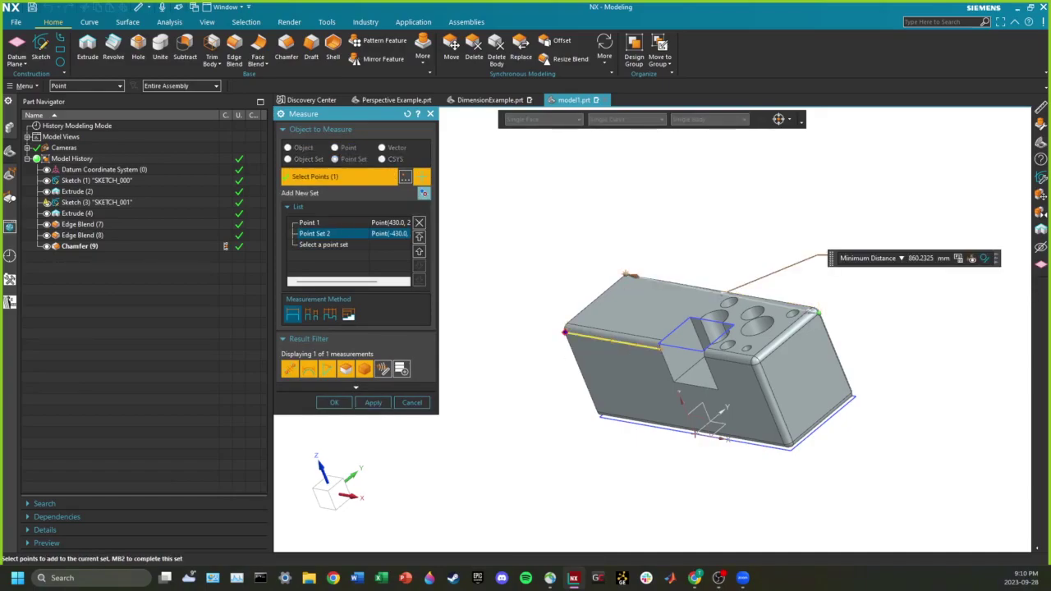
pyautogui.click(564, 332)
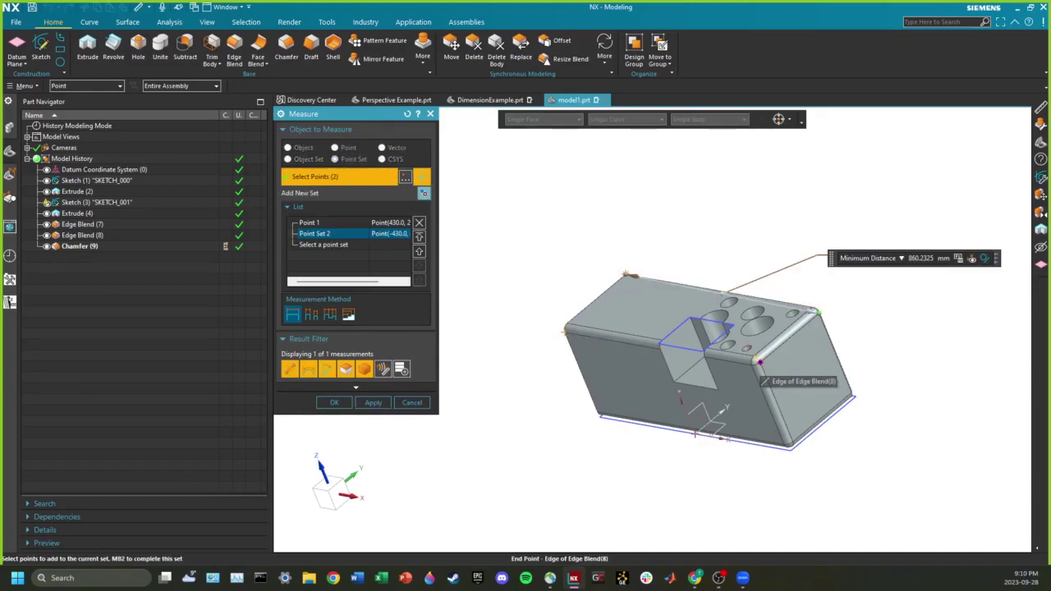
pyautogui.click(803, 318)
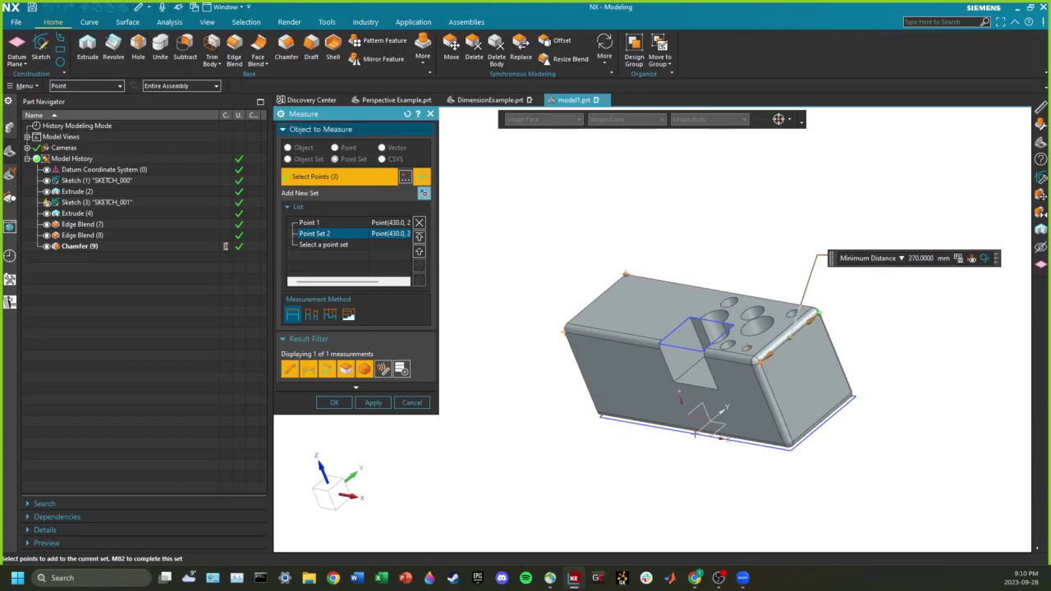
pyautogui.click(407, 115)
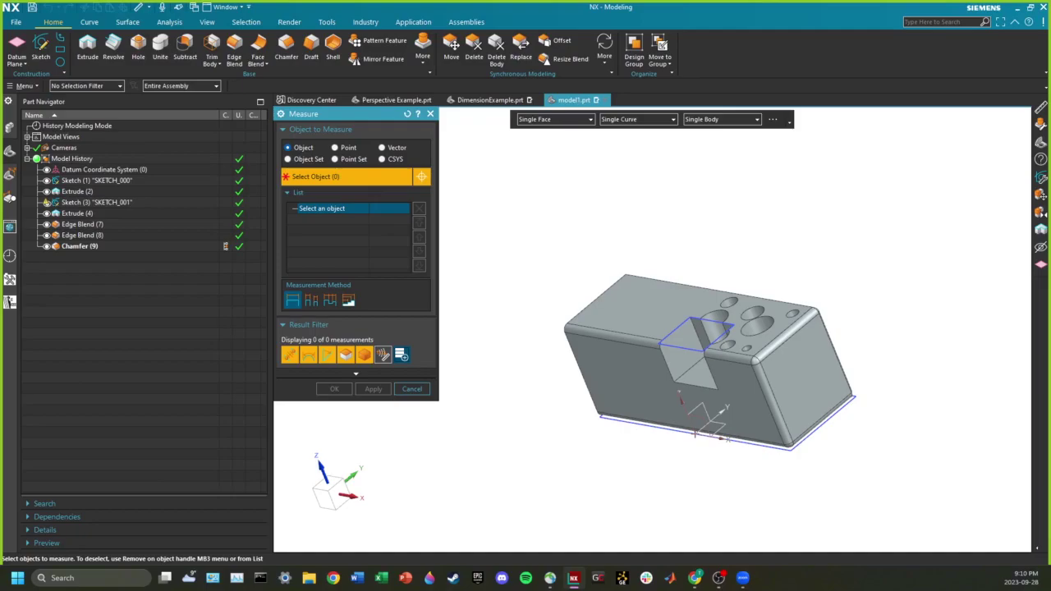
# Turn on the two remaining result filters and measure the top, notched front and hole-side end faces as individual objects.
pyautogui.click(401, 356)
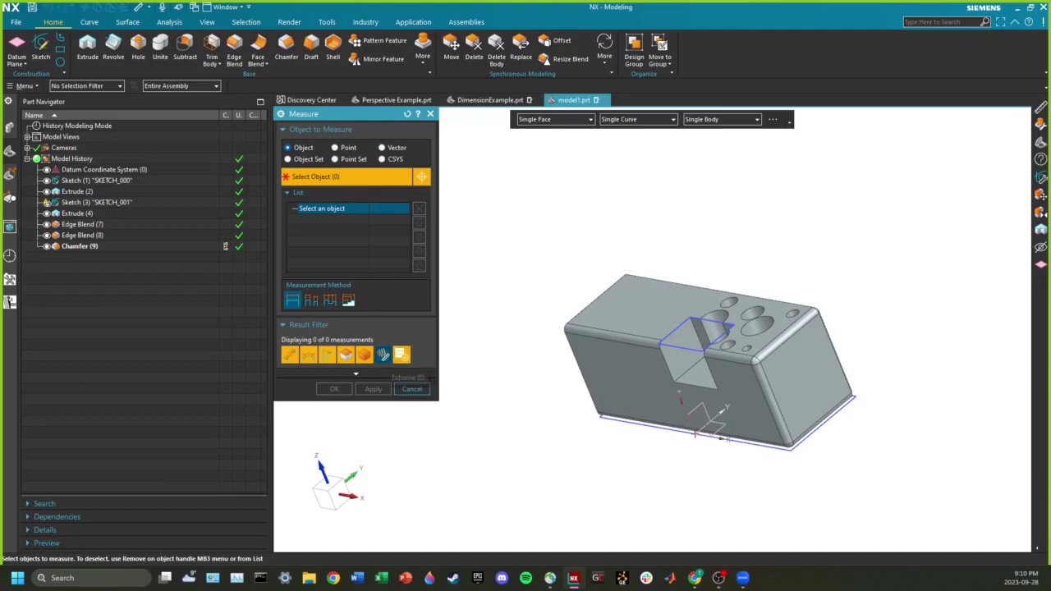
pyautogui.click(384, 355)
pyautogui.click(650, 313)
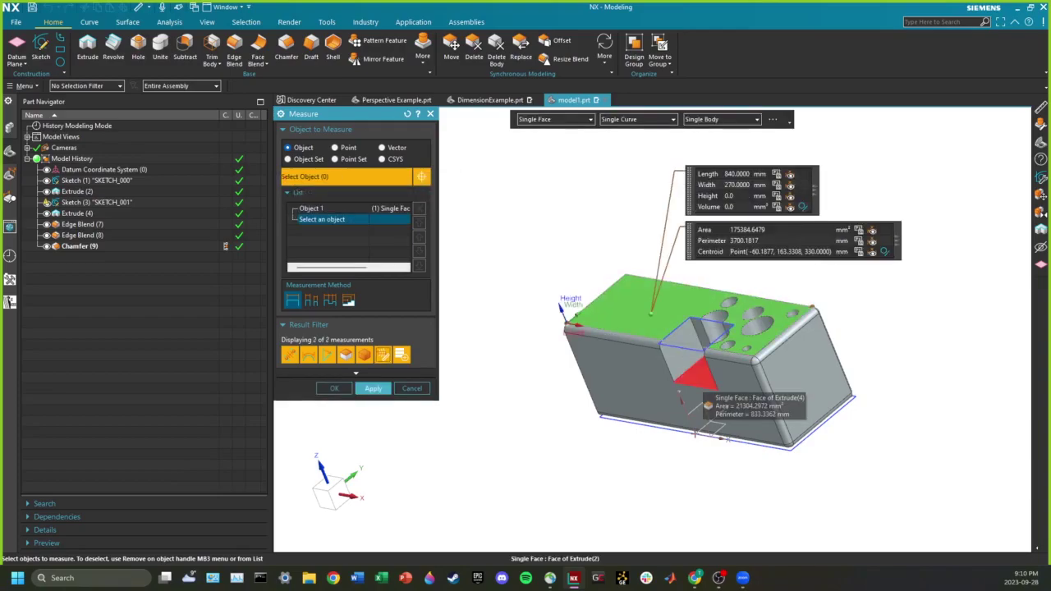
pyautogui.click(632, 372)
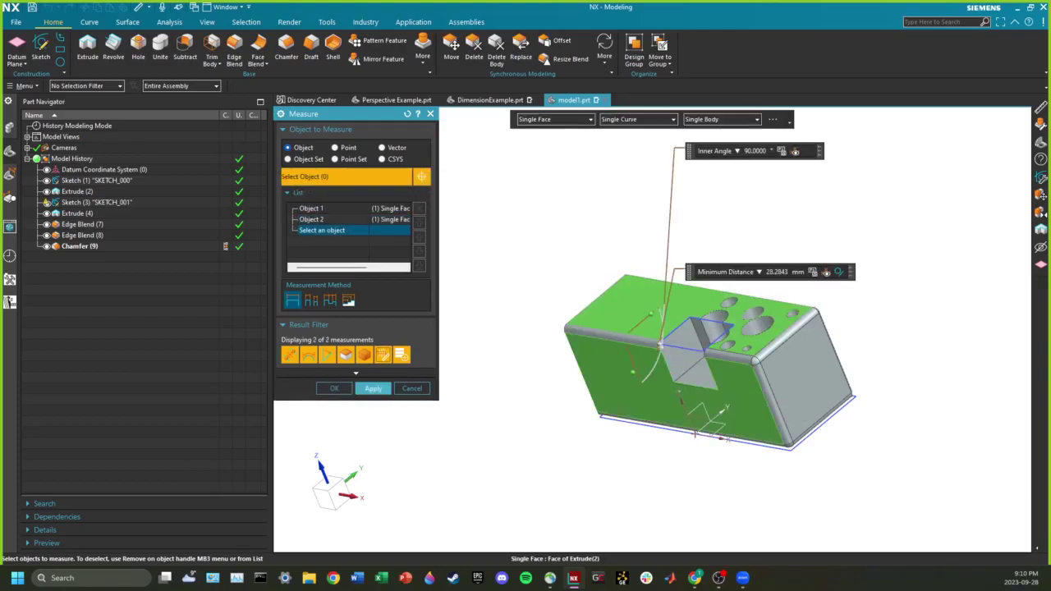
pyautogui.click(819, 389)
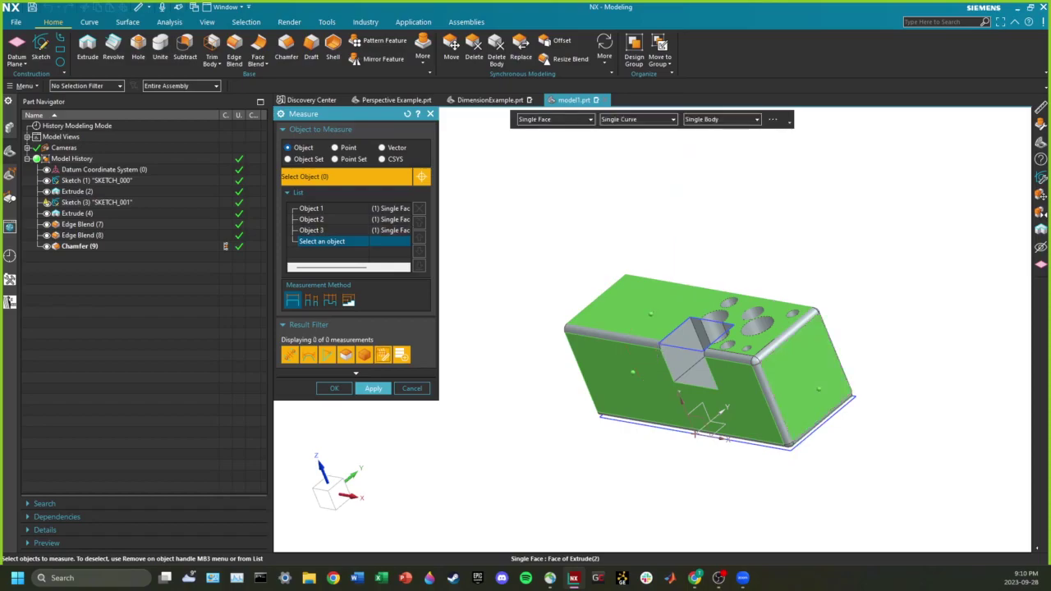
# Measure the top, notched front and hole-side end faces together as one object set.
pyautogui.click(318, 159)
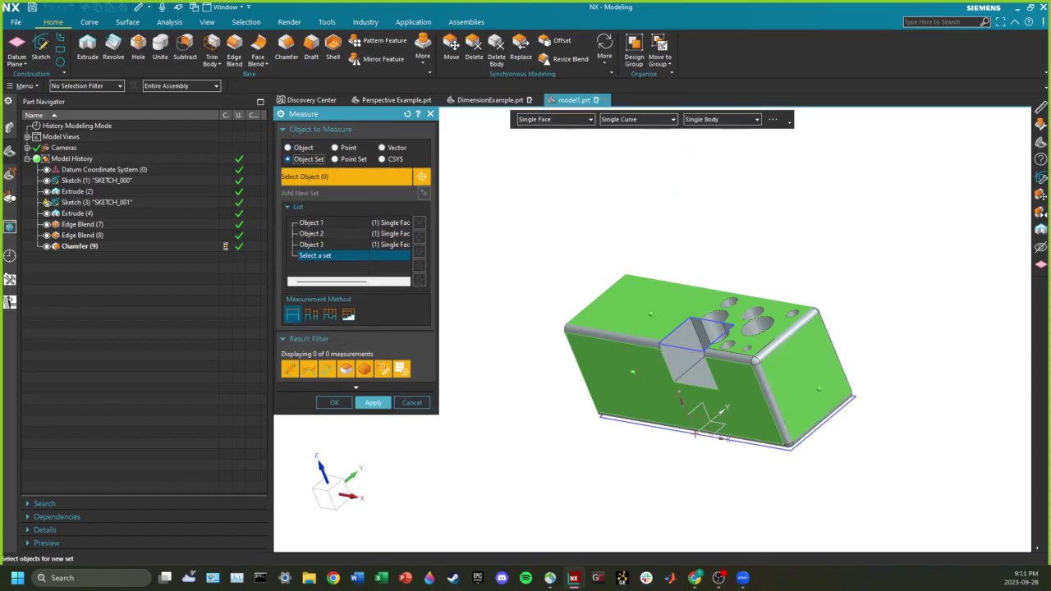
pyautogui.click(628, 306)
pyautogui.click(678, 393)
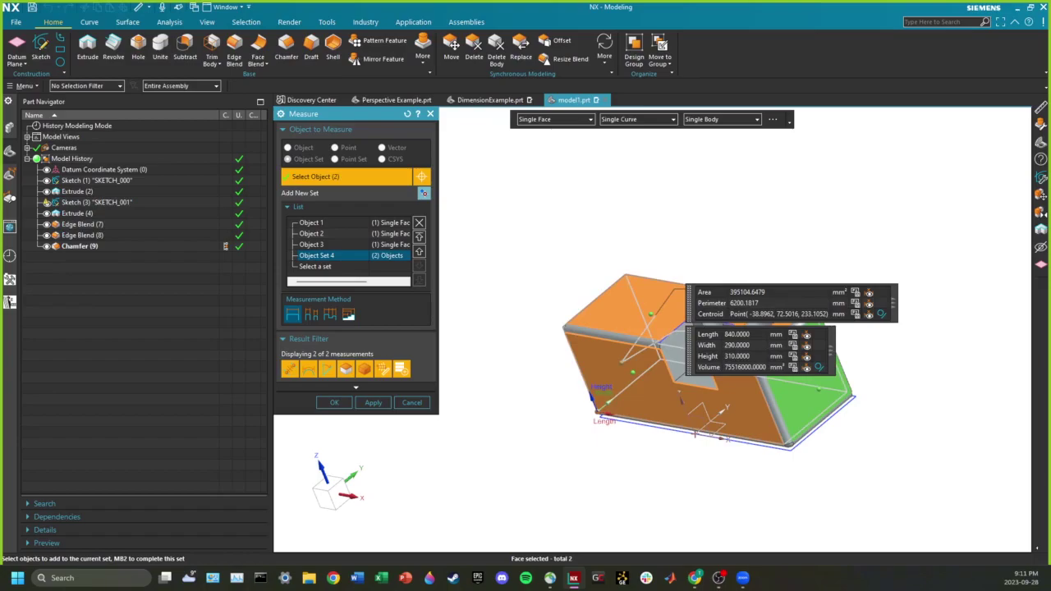
pyautogui.click(786, 405)
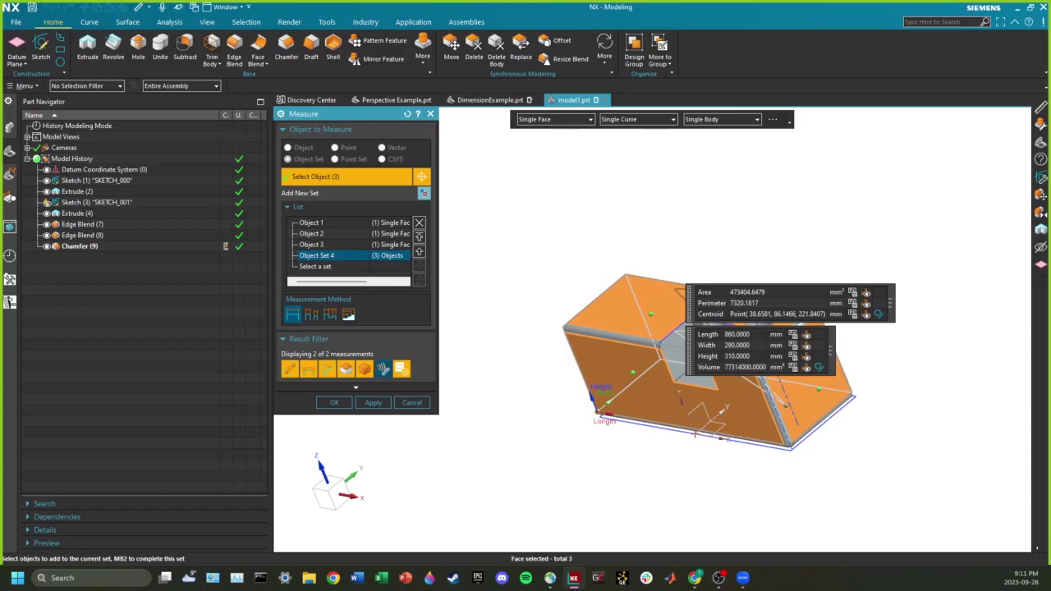
# Toggle the result filter for length, width, height and volume, and leave the Measure command without applying.
pyautogui.click(400, 369)
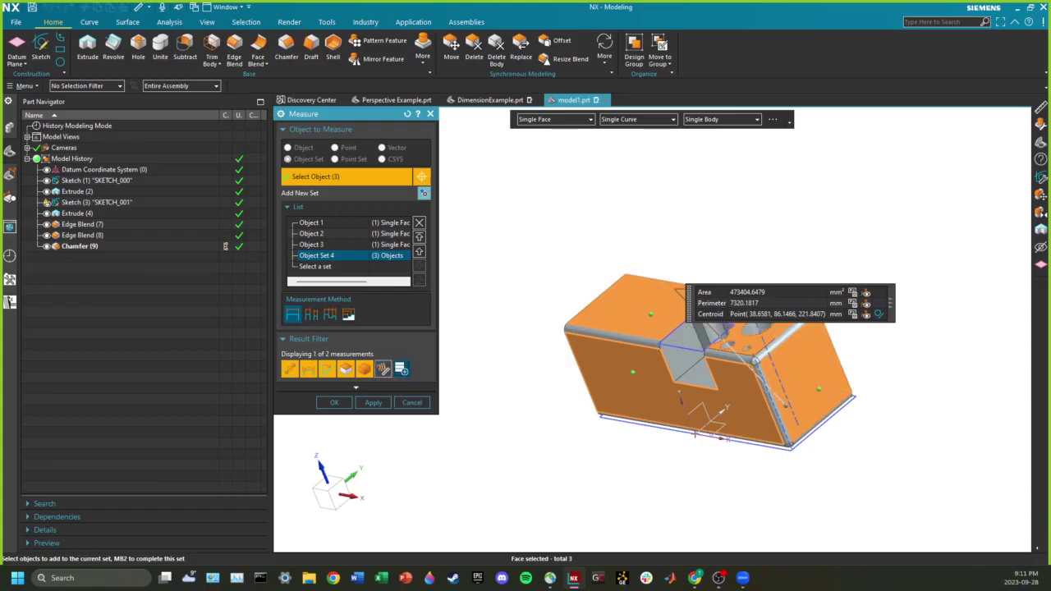
pyautogui.click(401, 368)
pyautogui.click(400, 369)
pyautogui.click(411, 402)
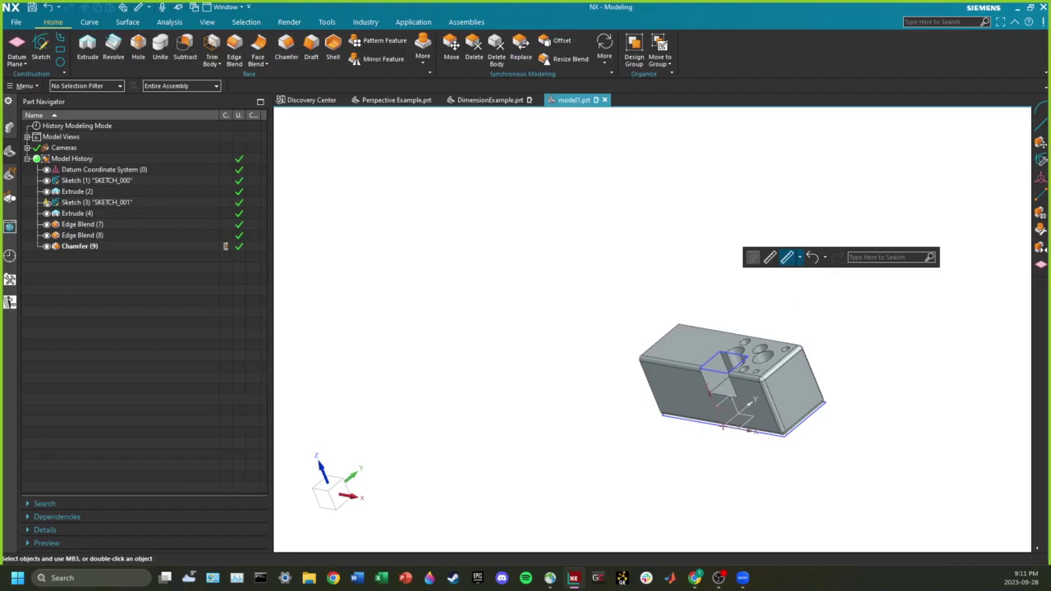
pyautogui.click(800, 257)
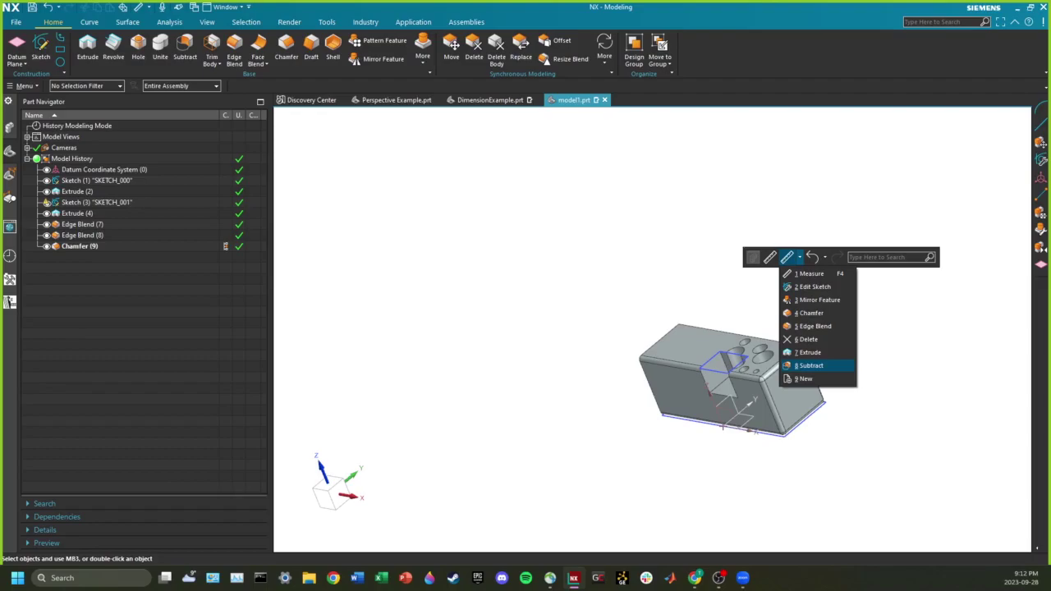
pyautogui.press('Escape')
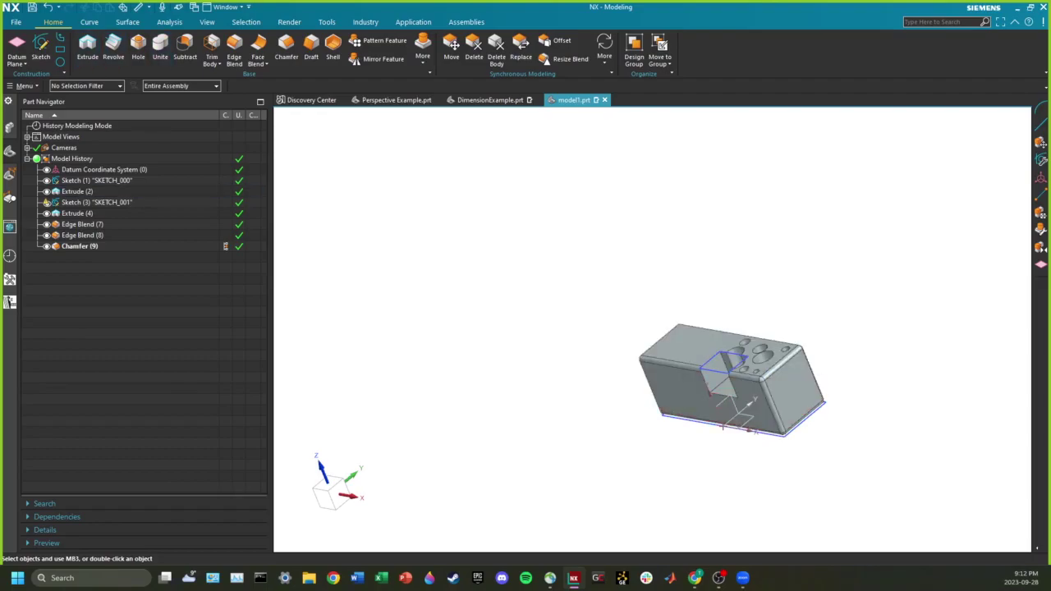
pyautogui.click(552, 322)
pyautogui.click(617, 296)
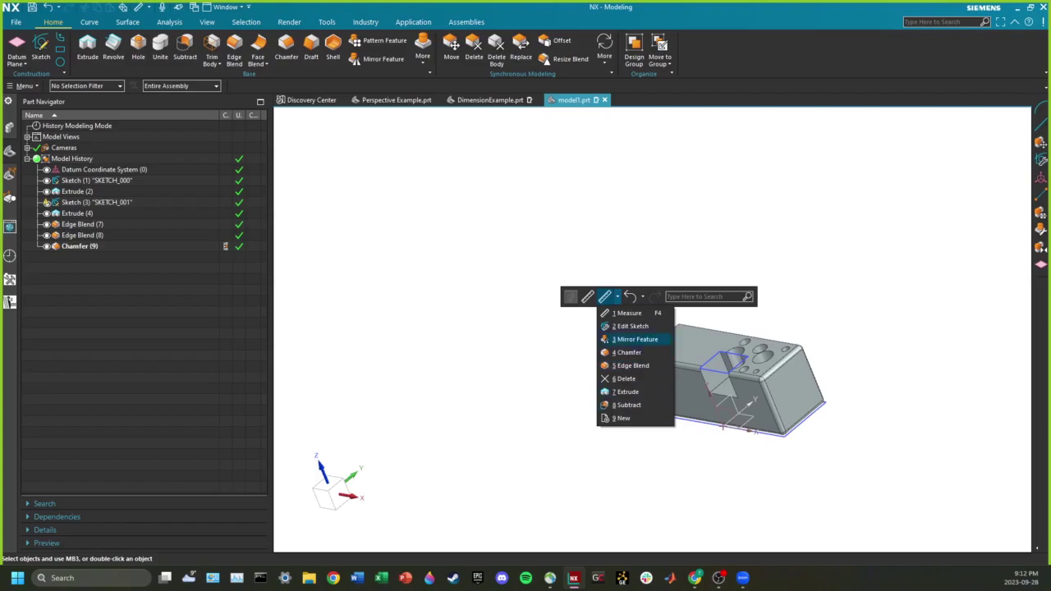
pyautogui.click(831, 269)
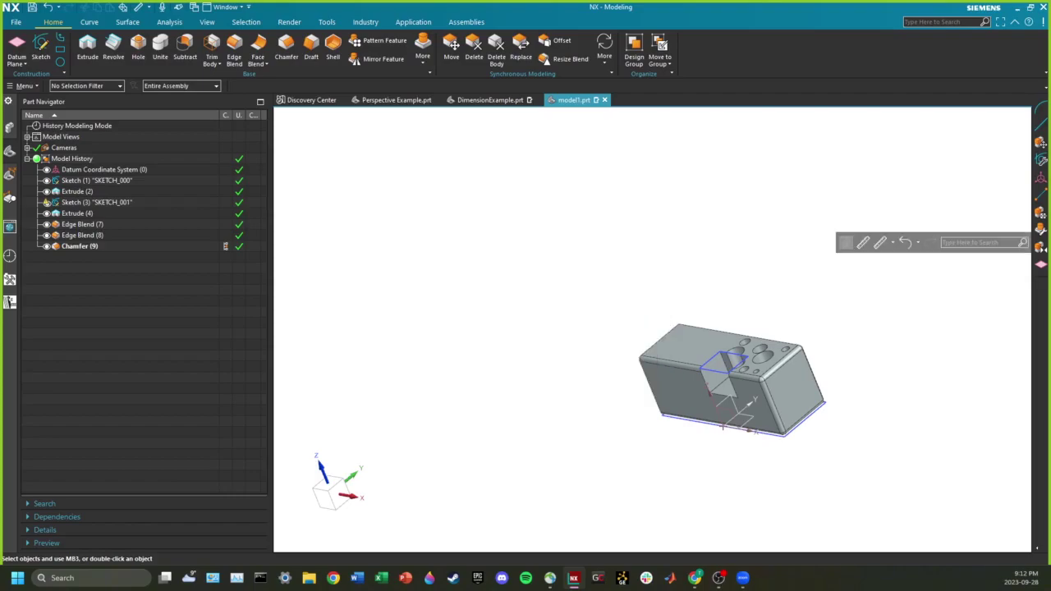
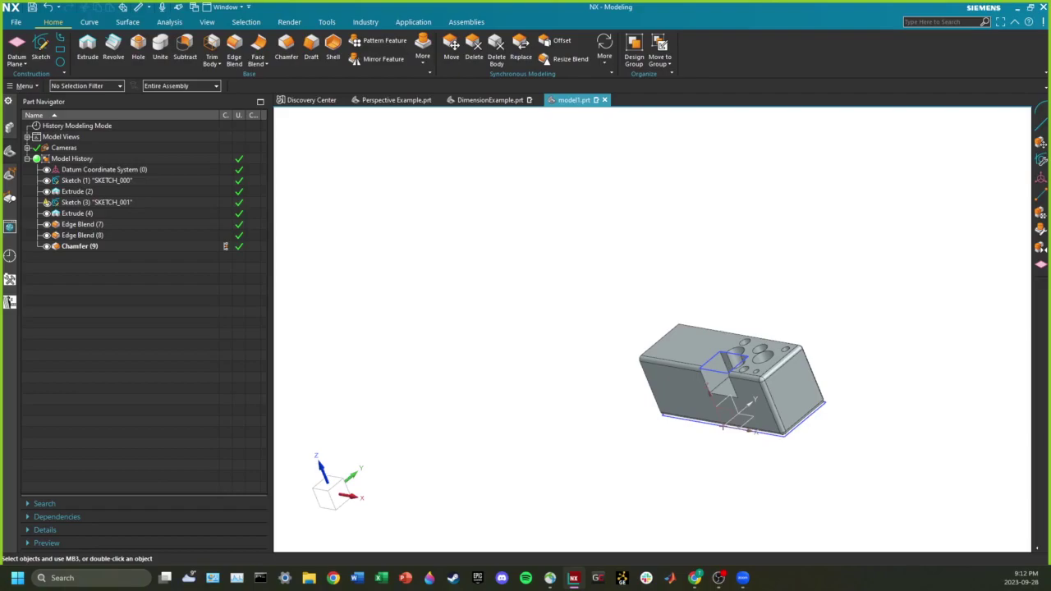
# Edit the block's base extrusion, trying an end distance of 180 mm and stretching its end limit upward to make the block taller.
pyautogui.doubleClick(77, 192)
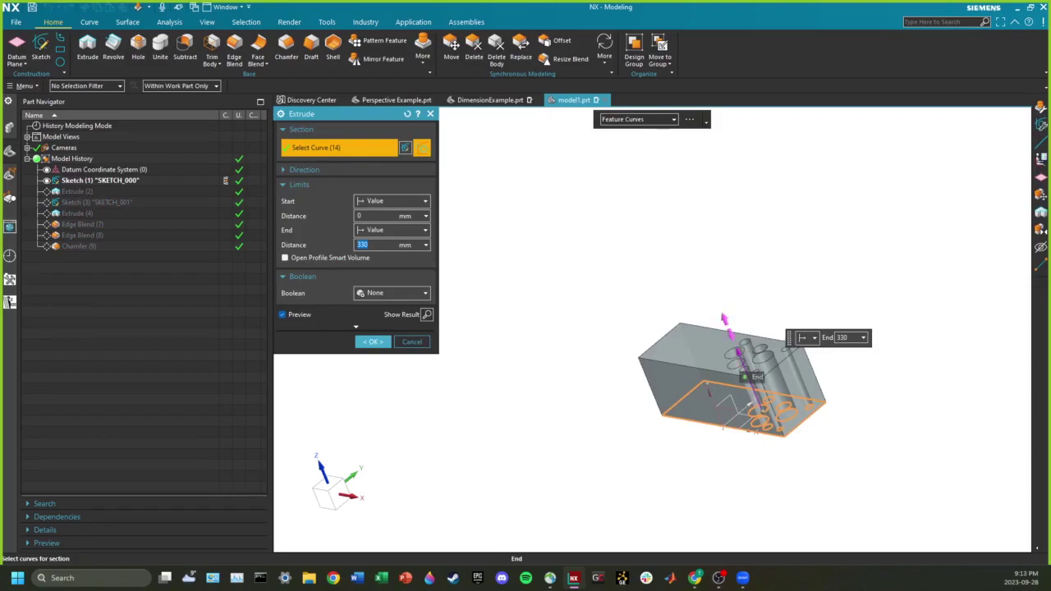
pyautogui.write('180')
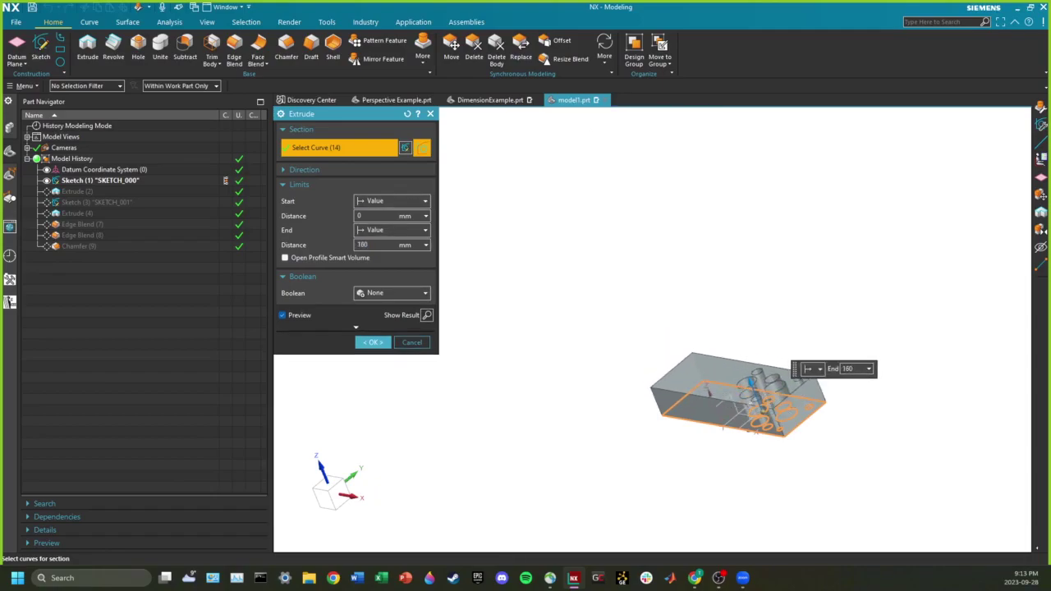
pyautogui.moveTo(750, 383); pyautogui.dragTo(727, 323)
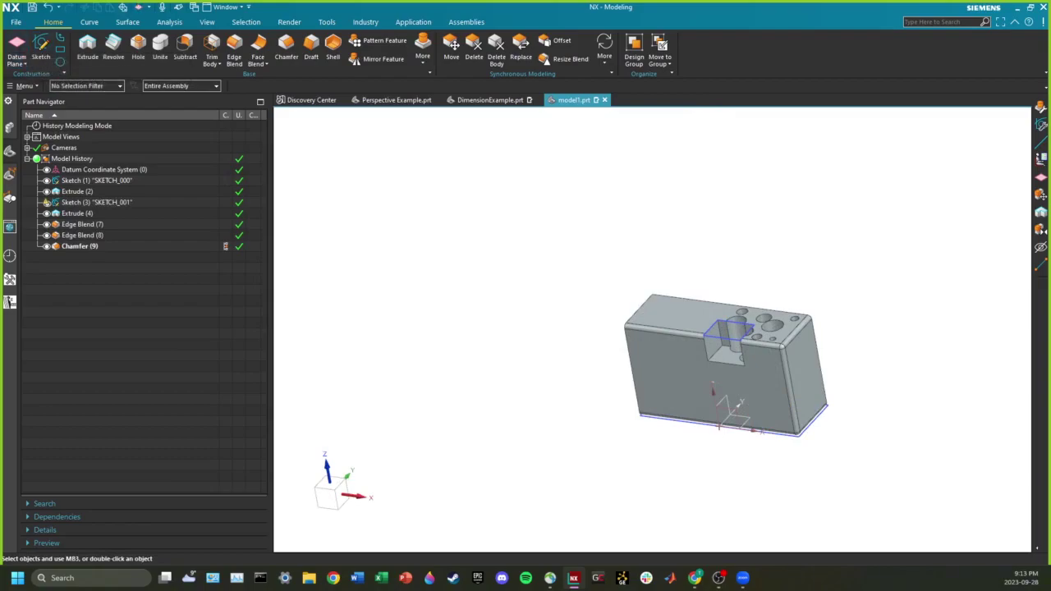
# Define a datum plane parallel to the coordinate system's XY plane, offset upward about 810 mm above the block.
pyautogui.click(17, 45)
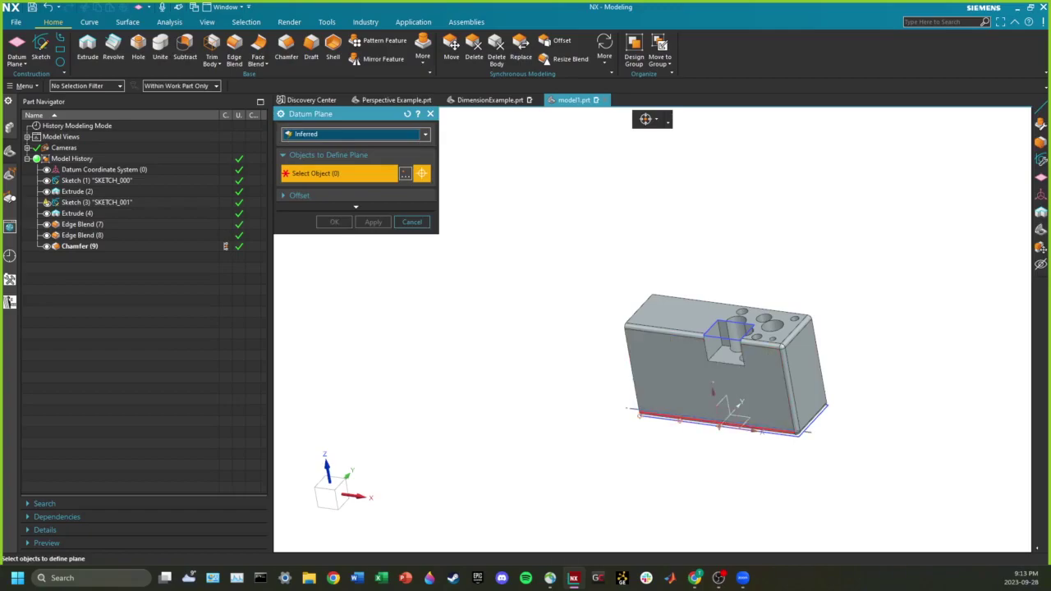
pyautogui.scroll(3, 743, 432)
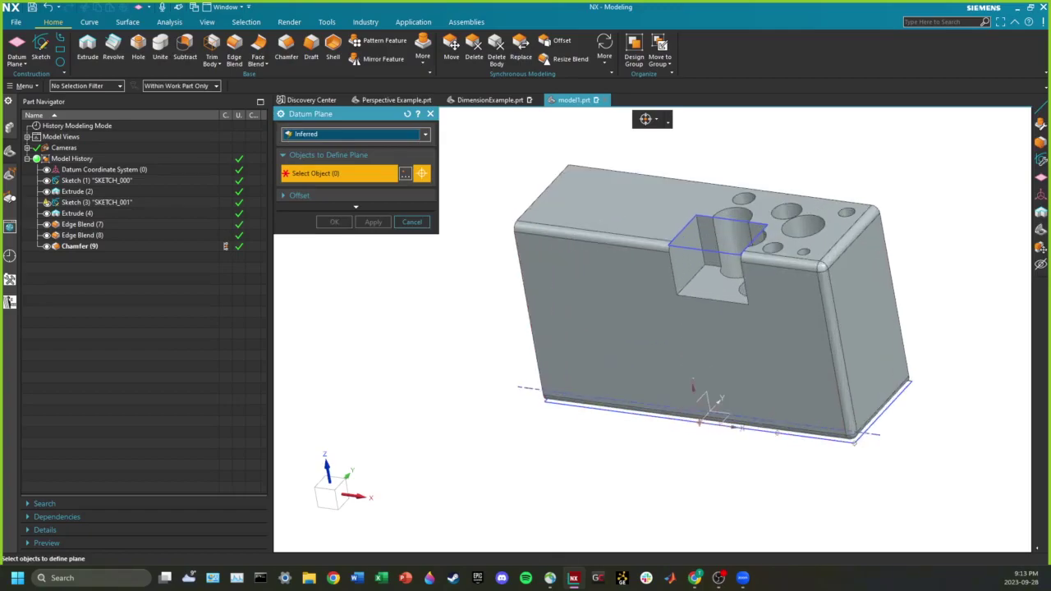
pyautogui.scroll(3, 728, 418)
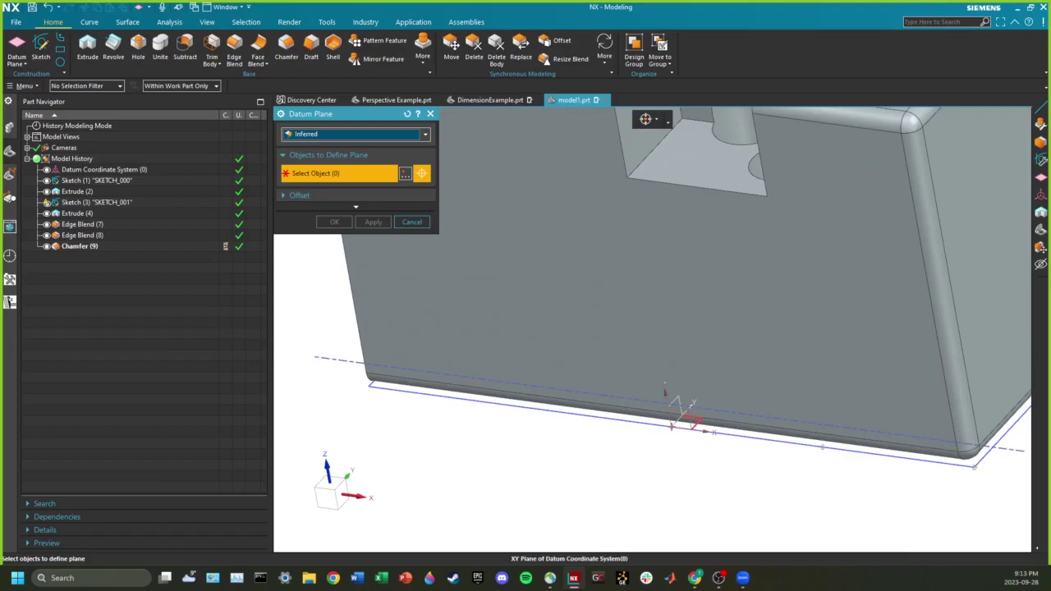
pyautogui.click(694, 423)
pyautogui.scroll(-3, 706, 443)
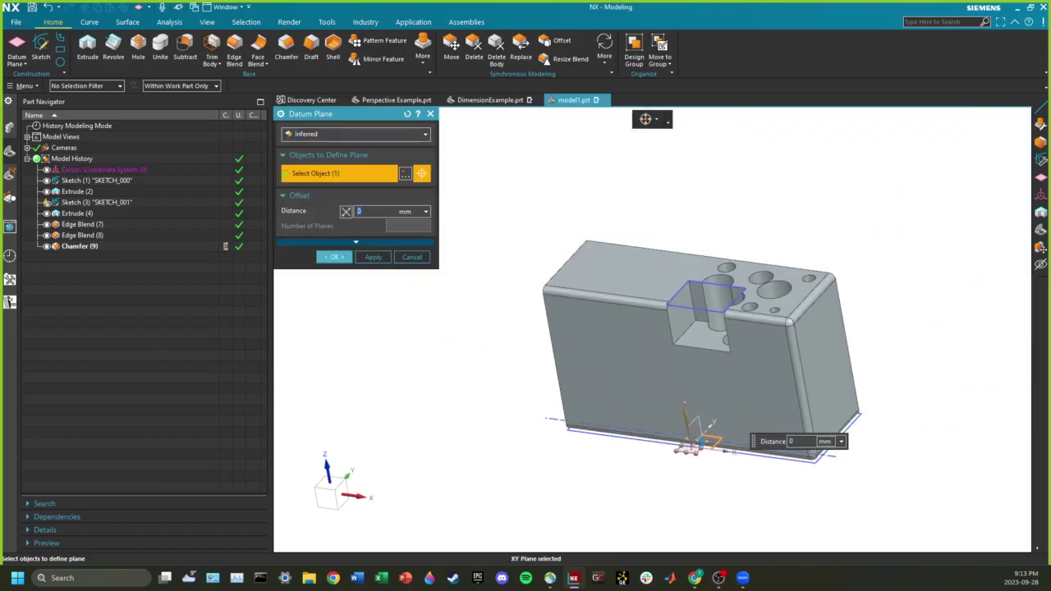
pyautogui.moveTo(686, 414); pyautogui.dragTo(700, 294)
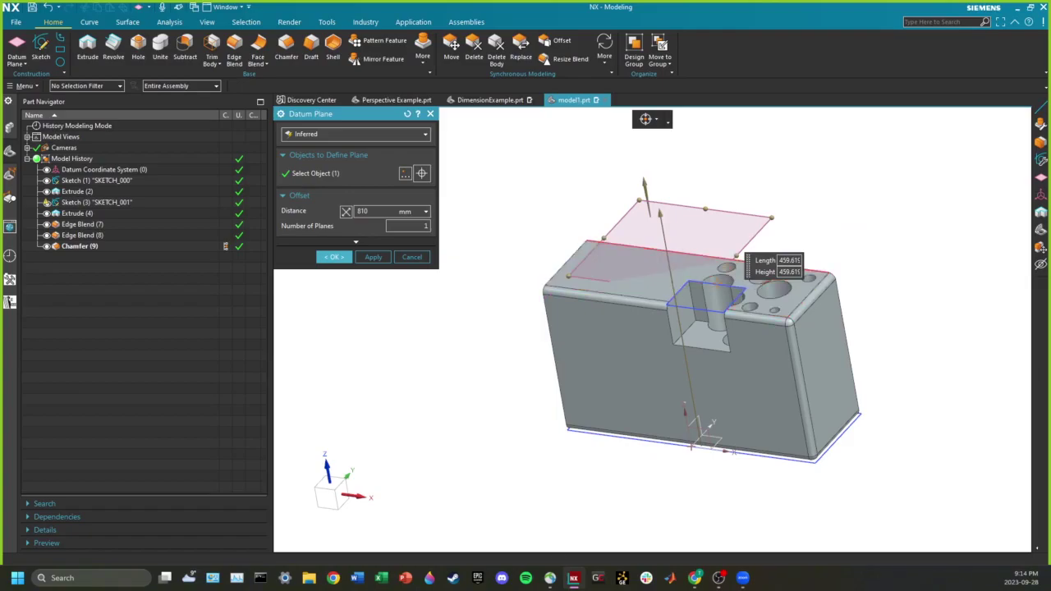
# Enlarge the offset datum plane on several corners to about 2015 mm in length and height, and create it.
pyautogui.moveTo(771, 218); pyautogui.dragTo(968, 161)
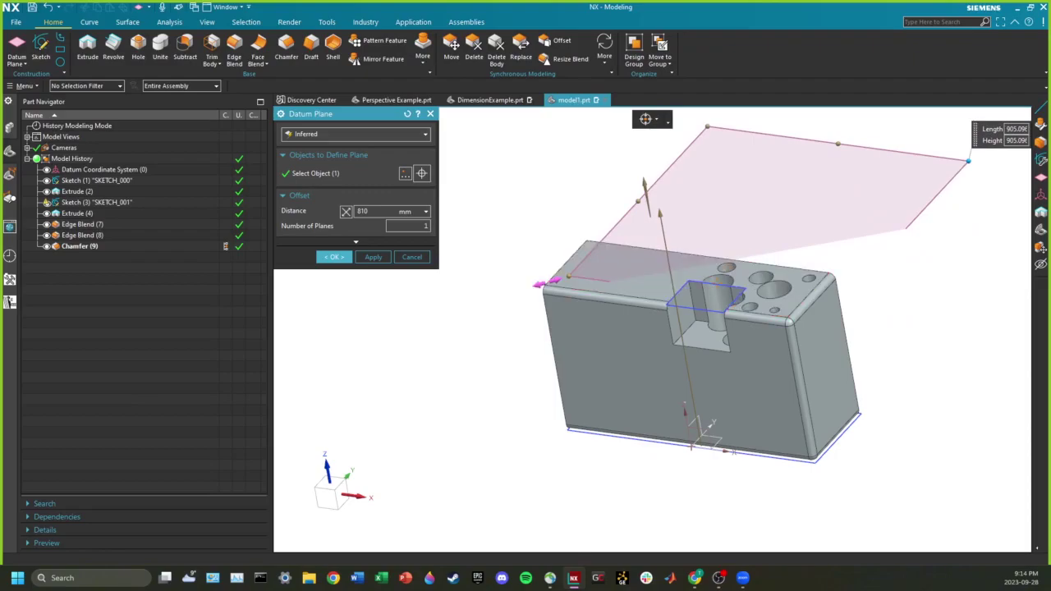
pyautogui.moveTo(569, 276); pyautogui.dragTo(414, 317)
pyautogui.scroll(-3, 560, 275)
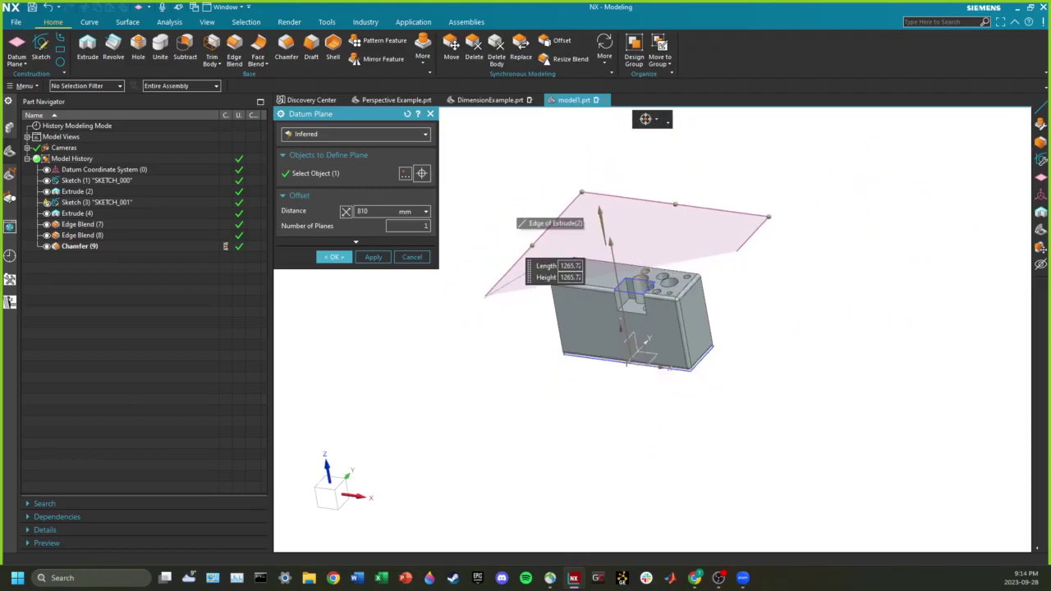
pyautogui.moveTo(582, 192); pyautogui.dragTo(528, 112)
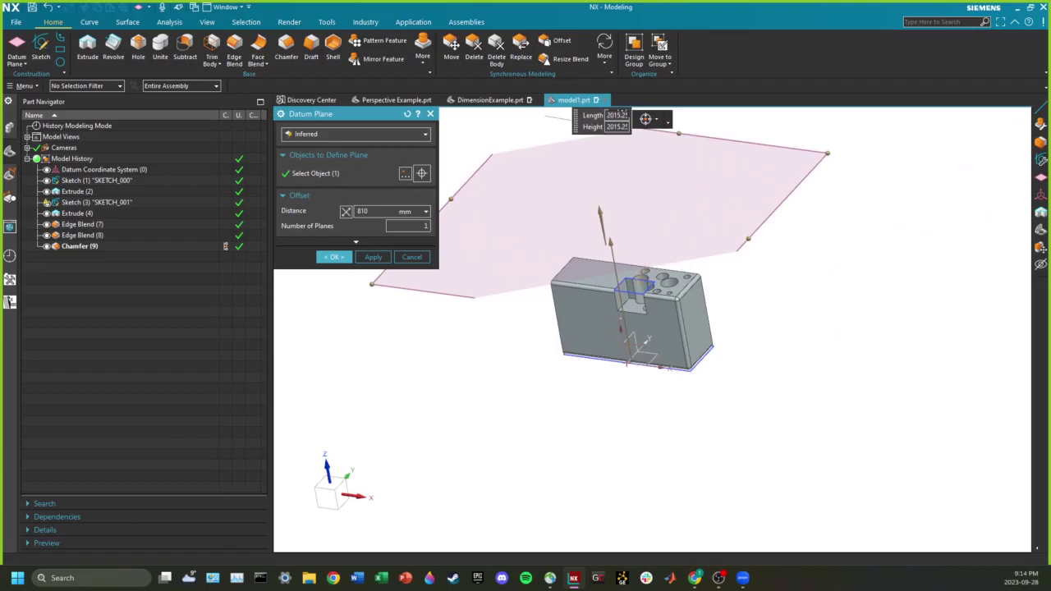
pyautogui.scroll(-3, 598, 202)
pyautogui.keyDown('shift'); pyautogui.moveTo(601, 215); pyautogui.dragTo(702, 353, button='middle'); pyautogui.keyUp('shift')
pyautogui.scroll(2, 702, 352)
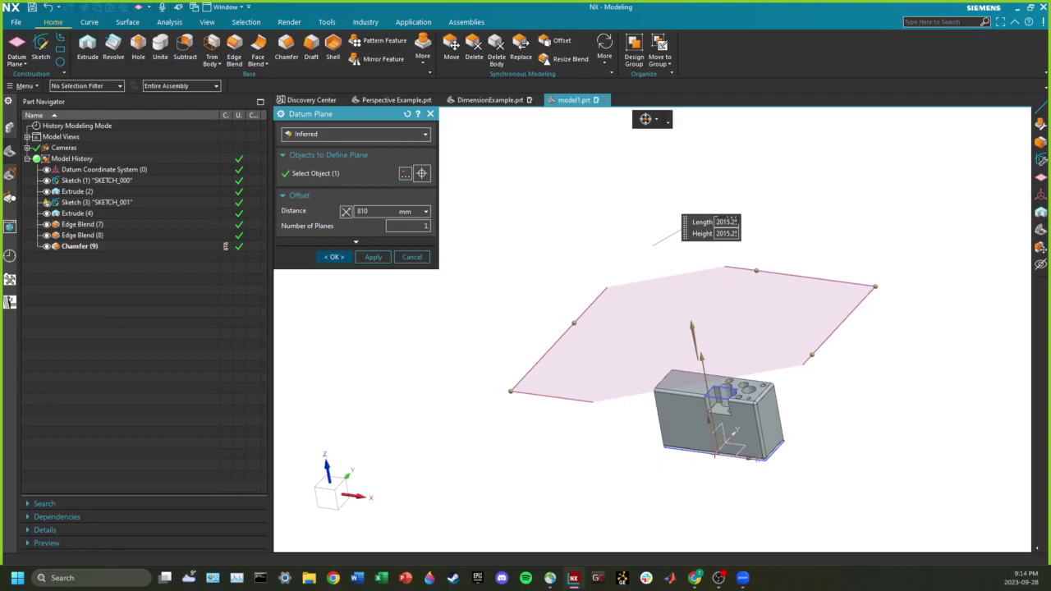
pyautogui.click(334, 257)
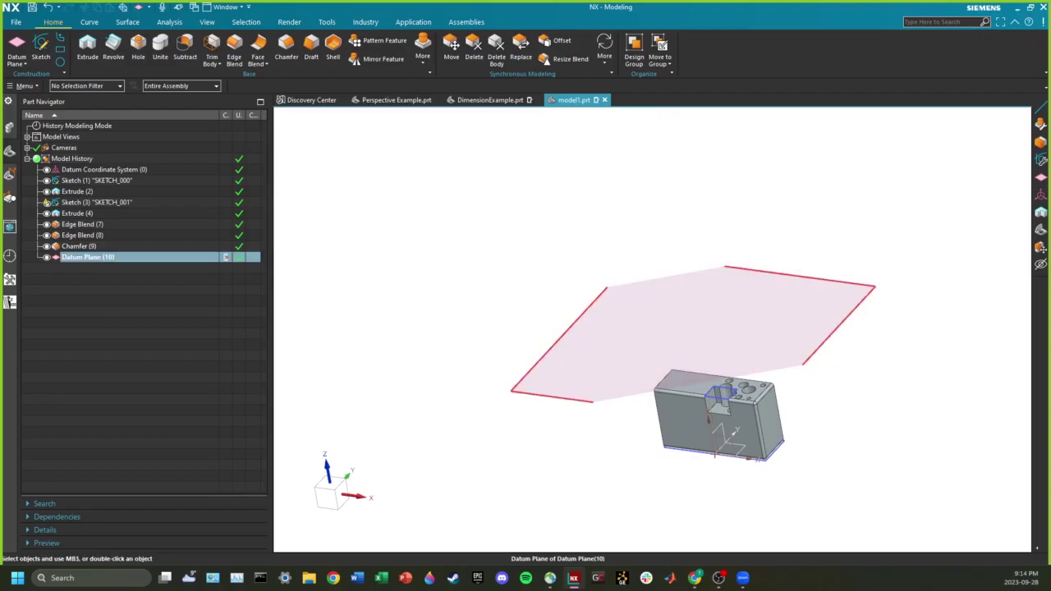
# Examine the block and the offset datum plane from several directions, fitting the model back into view.
pyautogui.moveTo(555, 401); pyautogui.dragTo(701, 386, button='middle')
pyautogui.moveTo(640, 345); pyautogui.dragTo(547, 248, button='middle')
pyautogui.keyDown('shift'); pyautogui.moveTo(575, 419); pyautogui.dragTo(632, 308, button='middle'); pyautogui.keyUp('shift')
pyautogui.scroll(-7, 620, 289)
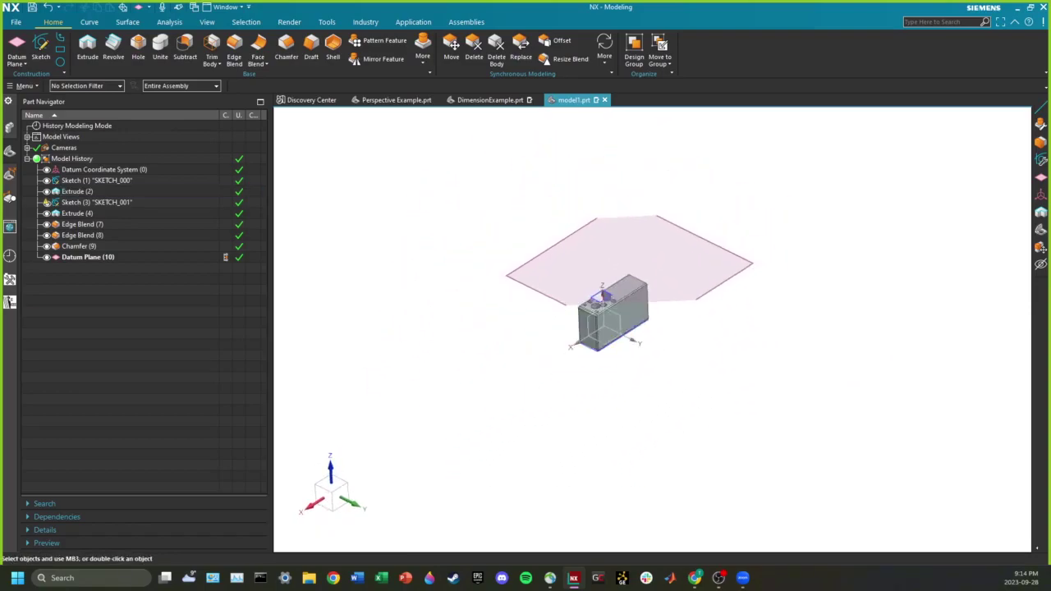
pyautogui.scroll(4, 628, 312)
pyautogui.moveTo(591, 302)
pyautogui.mouseDown(button='middle')
pyautogui.moveTo(611, 271)
pyautogui.moveTo(588, 295)
pyautogui.moveTo(633, 362)
pyautogui.moveTo(648, 377)
pyautogui.moveTo(703, 356)
pyautogui.moveTo(697, 340)
pyautogui.moveTo(696, 375)
pyautogui.moveTo(691, 364)
pyautogui.moveTo(669, 378)
pyautogui.moveTo(667, 345)
pyautogui.mouseUp(button='middle')
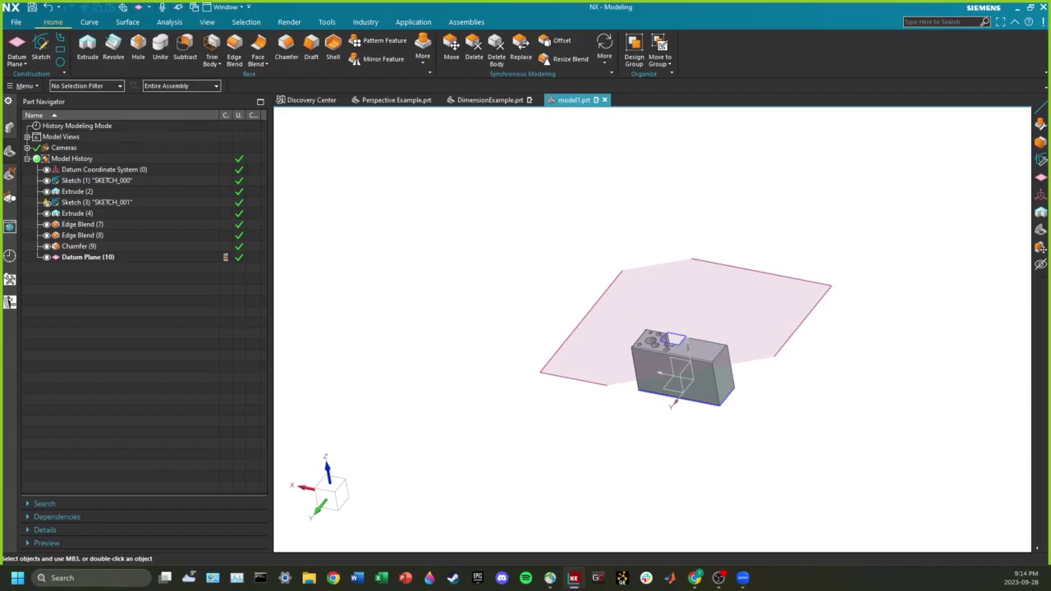
pyautogui.keyDown('shift'); pyautogui.moveTo(698, 345); pyautogui.dragTo(335, 5, button='middle'); pyautogui.keyUp('shift')
pyautogui.rightClick(336, 5)
pyautogui.press('Escape')
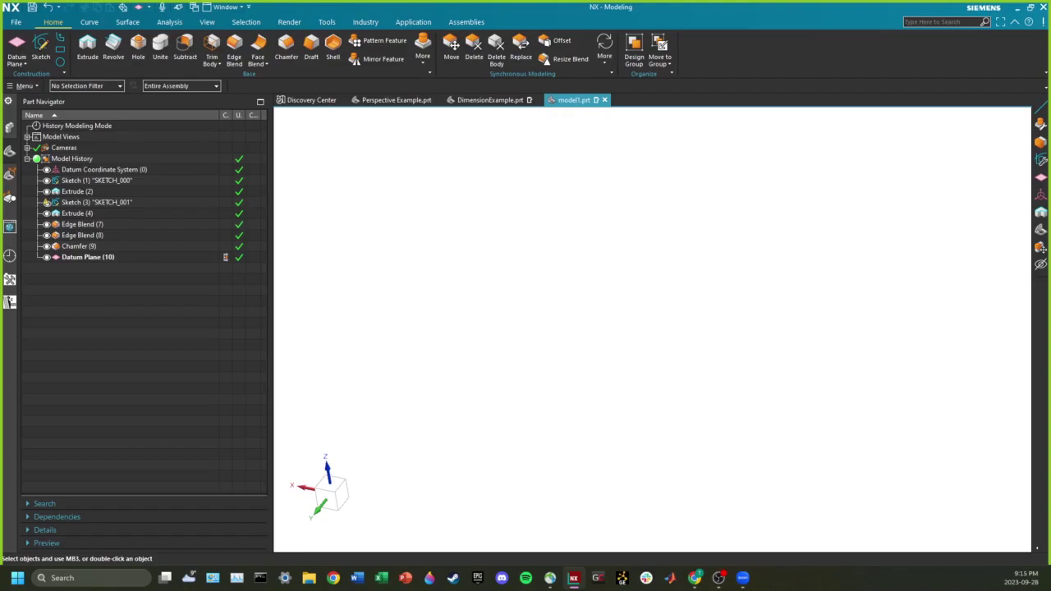
pyautogui.hotkey('ctrl', 'f')
pyautogui.hotkey('ctrl', 'f')
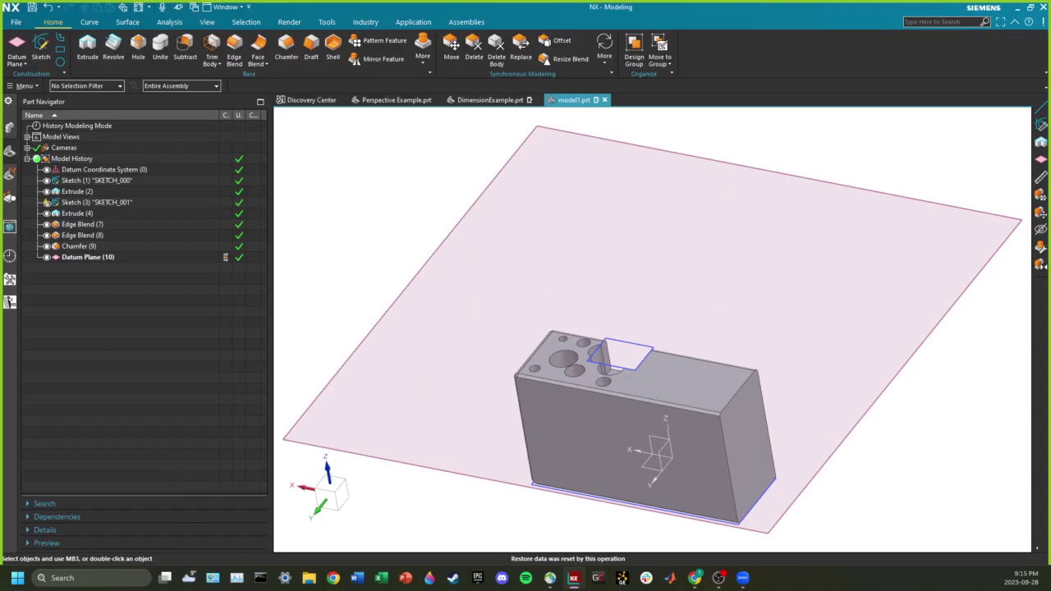
pyautogui.moveTo(624, 329); pyautogui.dragTo(690, 312, button='middle')
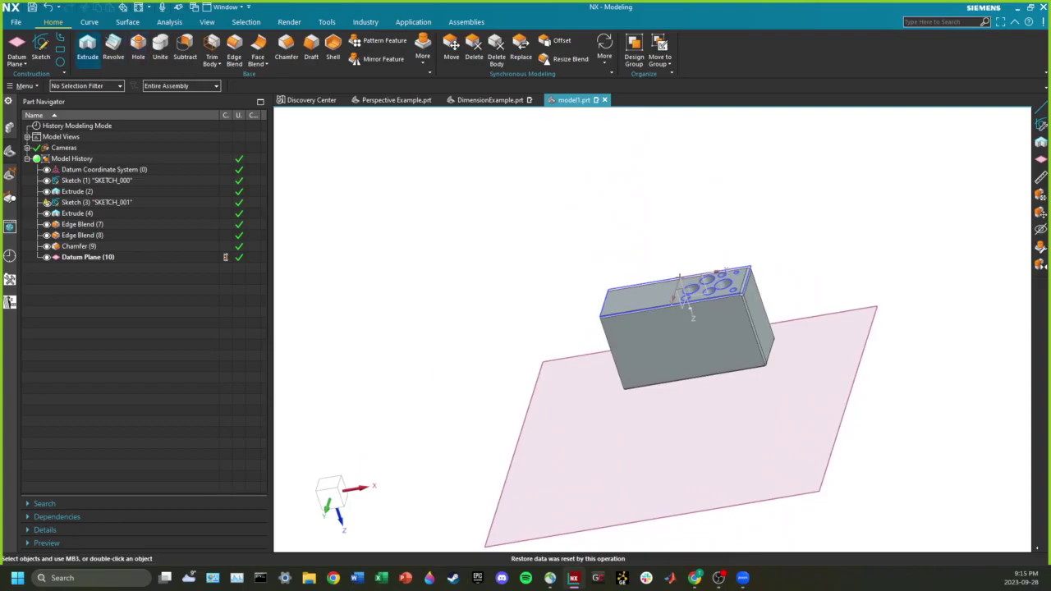
pyautogui.click(41, 50)
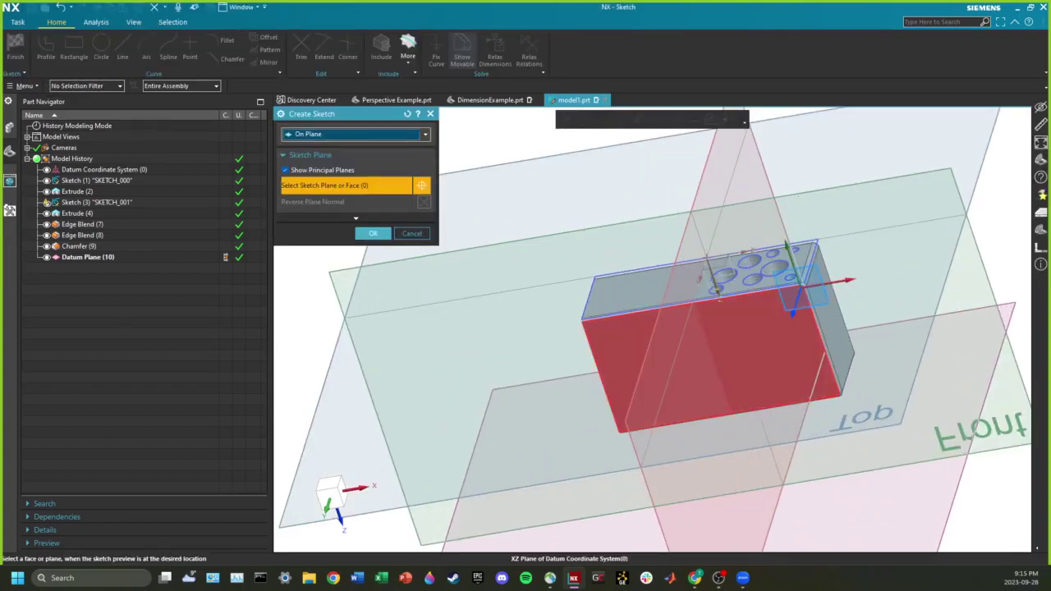
pyautogui.scroll(-3, 722, 345)
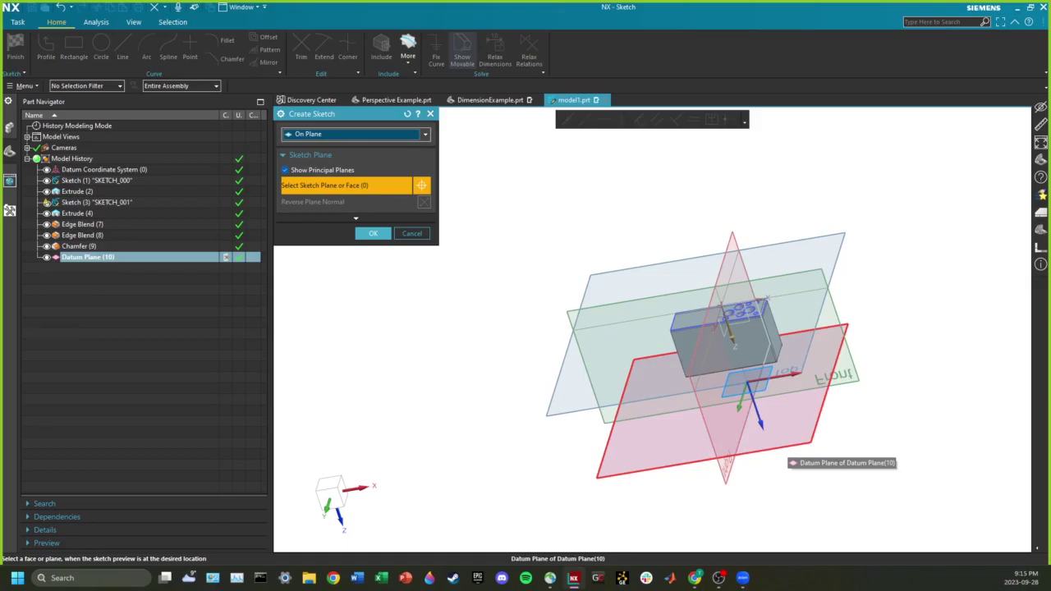
pyautogui.moveTo(772, 449); pyautogui.dragTo(739, 214, button='middle')
pyautogui.moveTo(762, 524); pyautogui.dragTo(739, 393, button='middle')
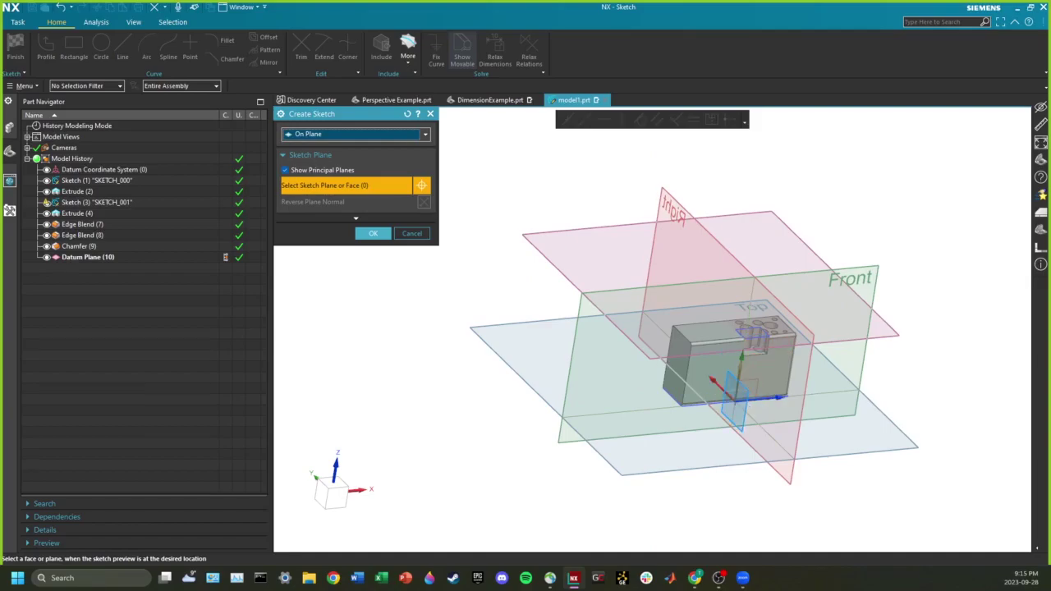
pyautogui.press('Escape')
# Start a dynamic datum coordinate system and shift its origin to about X -1430 and Z 1400.
pyautogui.click(17, 62)
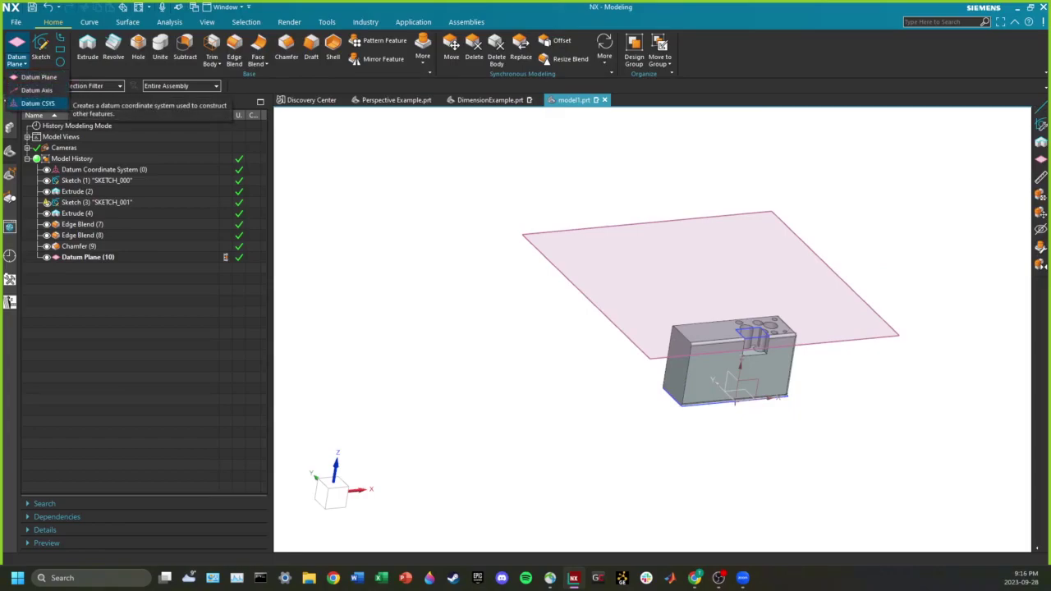
pyautogui.click(37, 102)
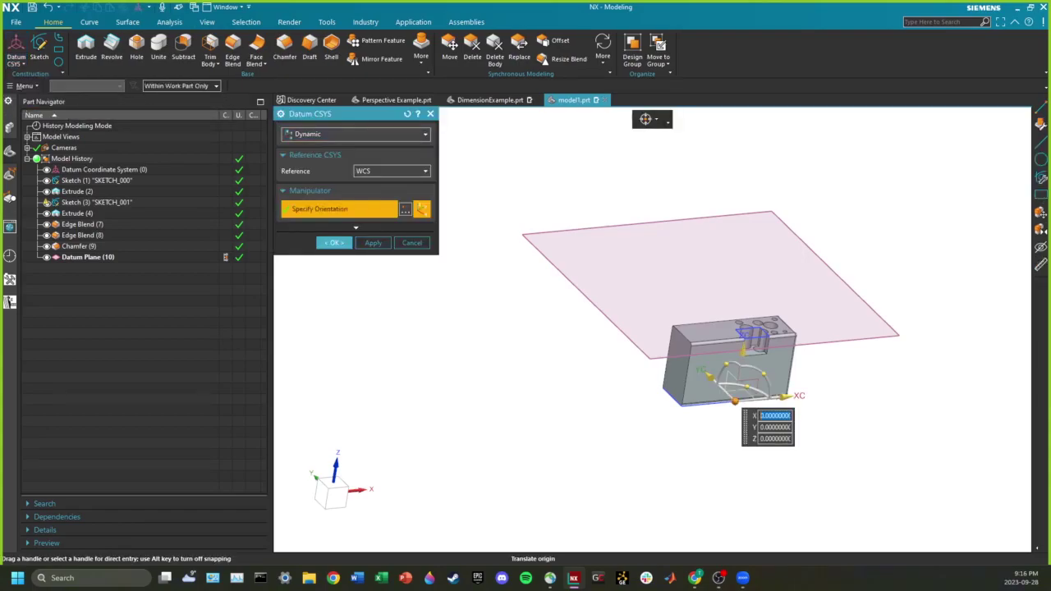
pyautogui.moveTo(743, 349); pyautogui.dragTo(770, 174)
pyautogui.moveTo(813, 221); pyautogui.dragTo(636, 239)
pyautogui.moveTo(575, 349); pyautogui.dragTo(751, 390, button='middle')
pyautogui.scroll(4, 833, 332)
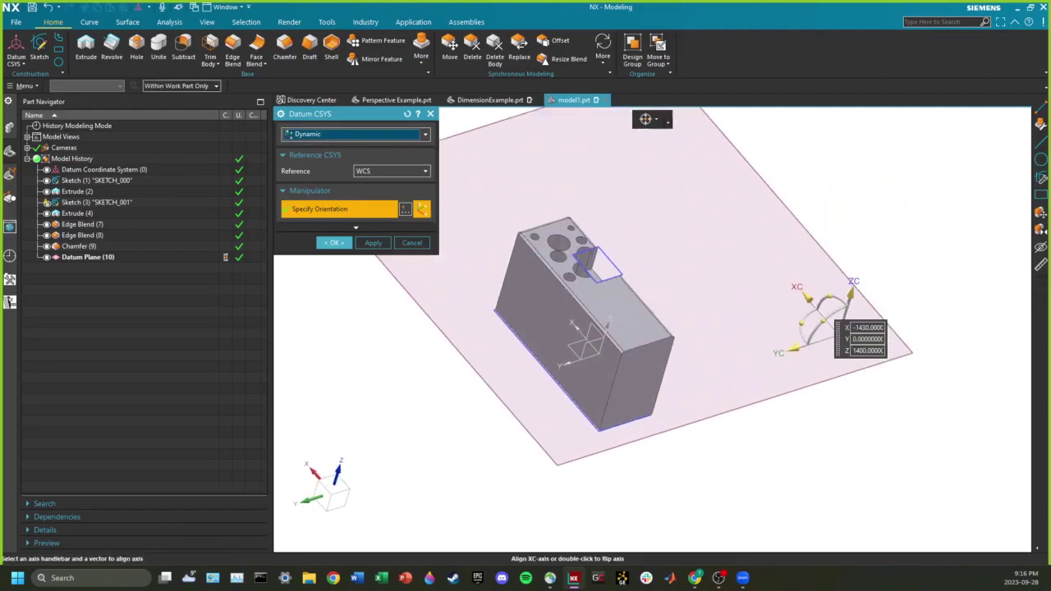
# Move the datum coordinate system's origin to about X -1440, rotate its axes into a tilted orientation, and create it.
pyautogui.moveTo(845, 342); pyautogui.dragTo(821, 288, button='middle')
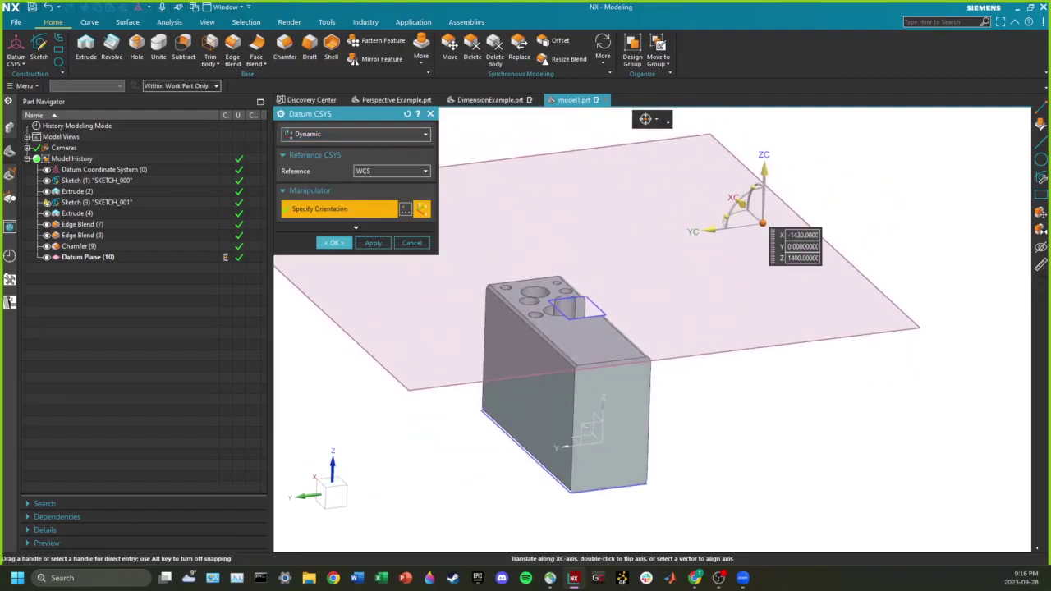
pyautogui.moveTo(741, 202); pyautogui.dragTo(752, 241)
pyautogui.moveTo(752, 241); pyautogui.dragTo(789, 195, button='middle')
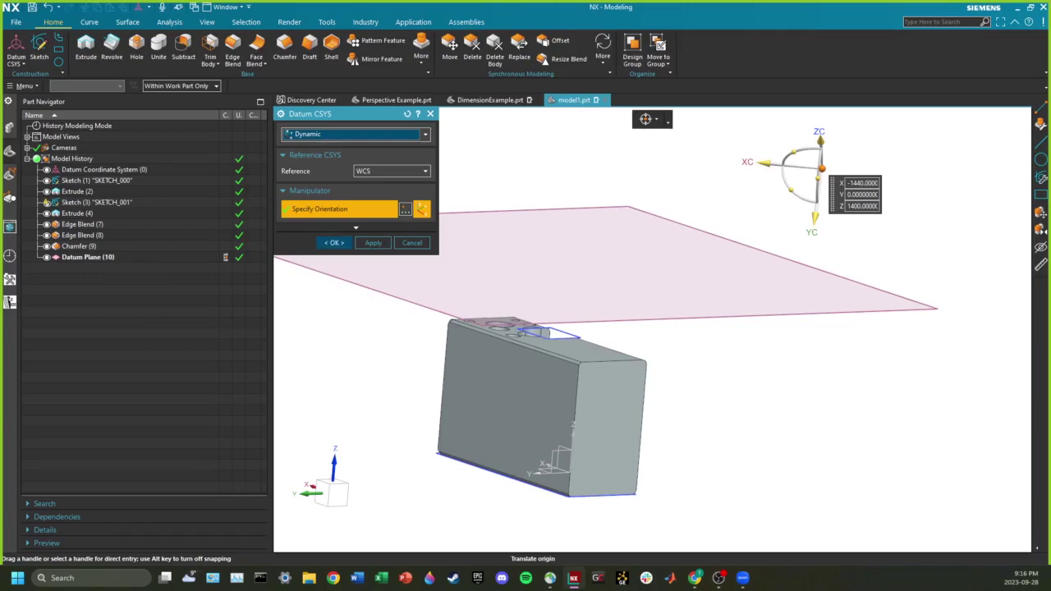
pyautogui.click(334, 243)
pyautogui.scroll(-3, 697, 232)
pyautogui.moveTo(761, 197); pyautogui.dragTo(796, 197, button='middle')
pyautogui.scroll(-3, 782, 211)
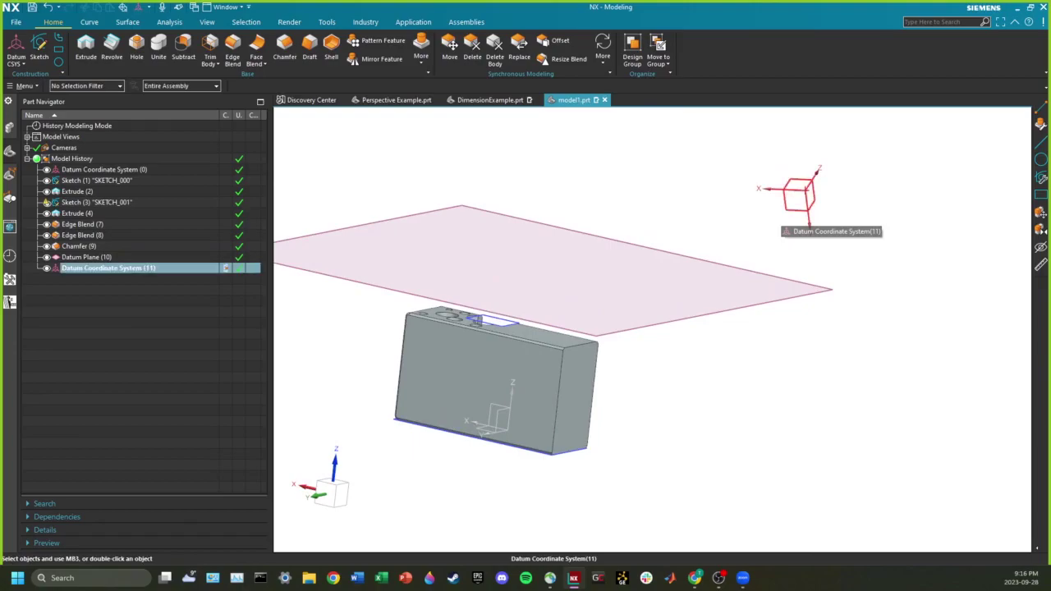
# In a new sketch, draw an 8-sided polygon centred on the sketch origin, with inscribed radius about 785 mm and 90° rotation.
pyautogui.click(39, 48)
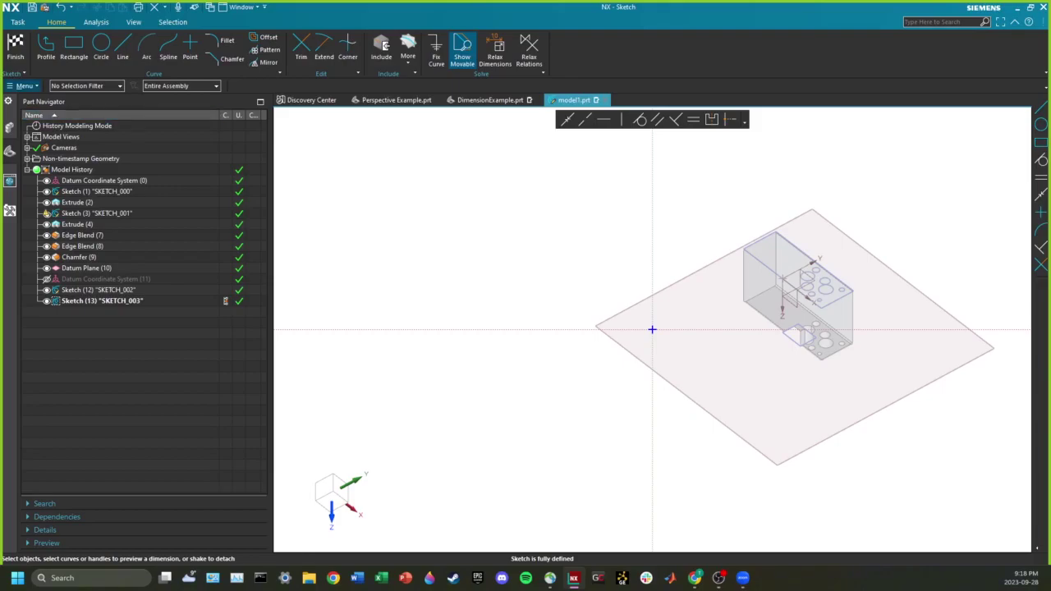
pyautogui.click(23, 86)
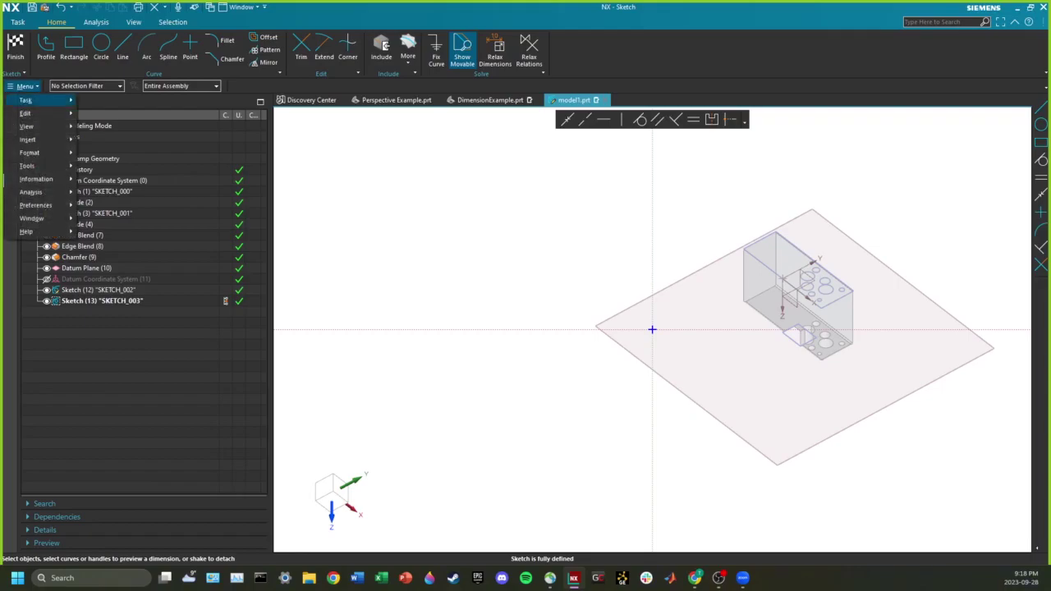
pyautogui.moveTo(28, 139)
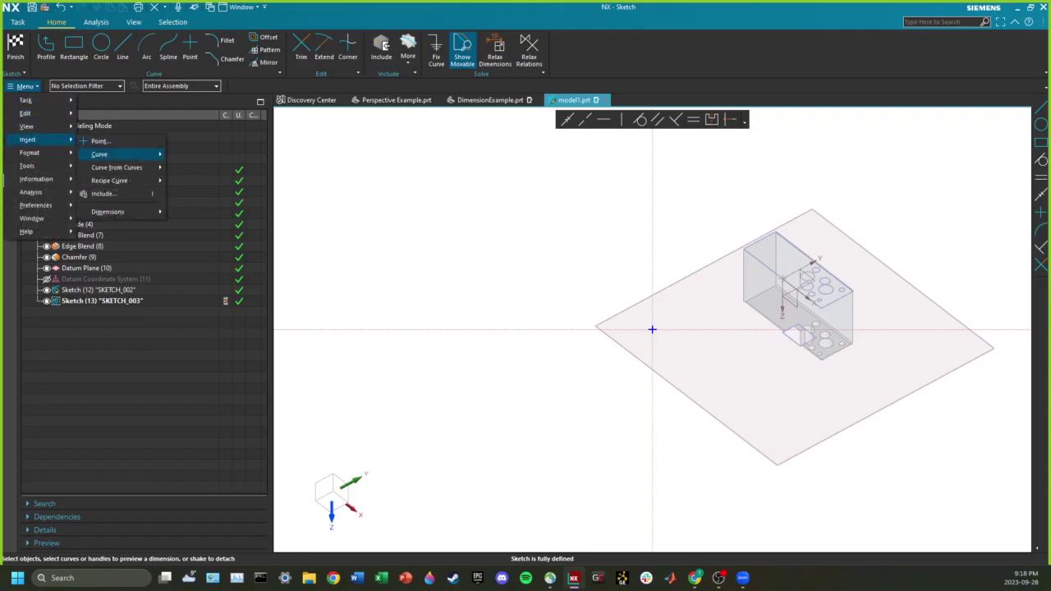
pyautogui.moveTo(99, 155)
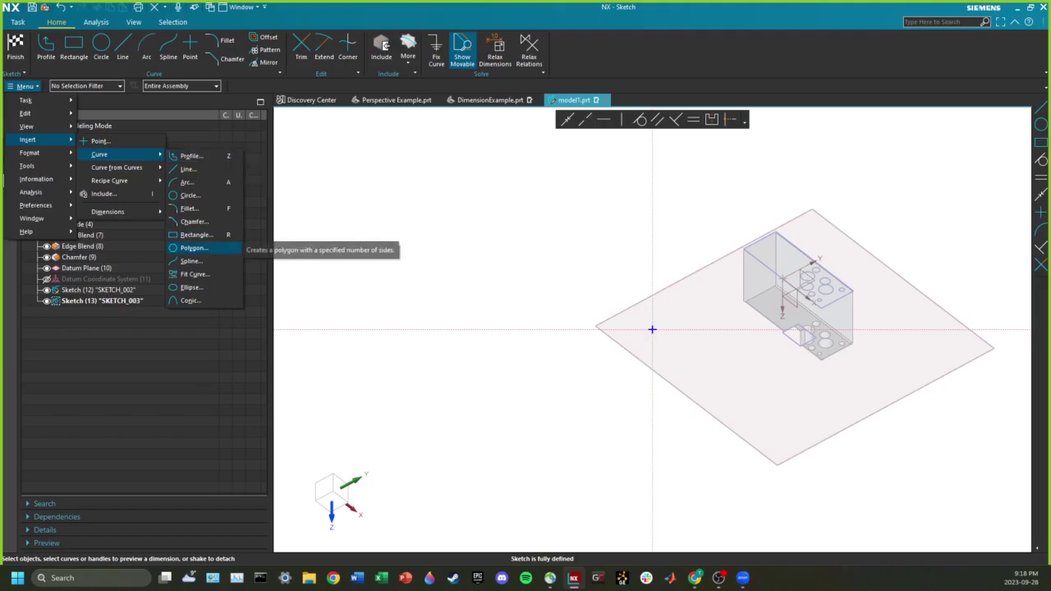
pyautogui.click(194, 248)
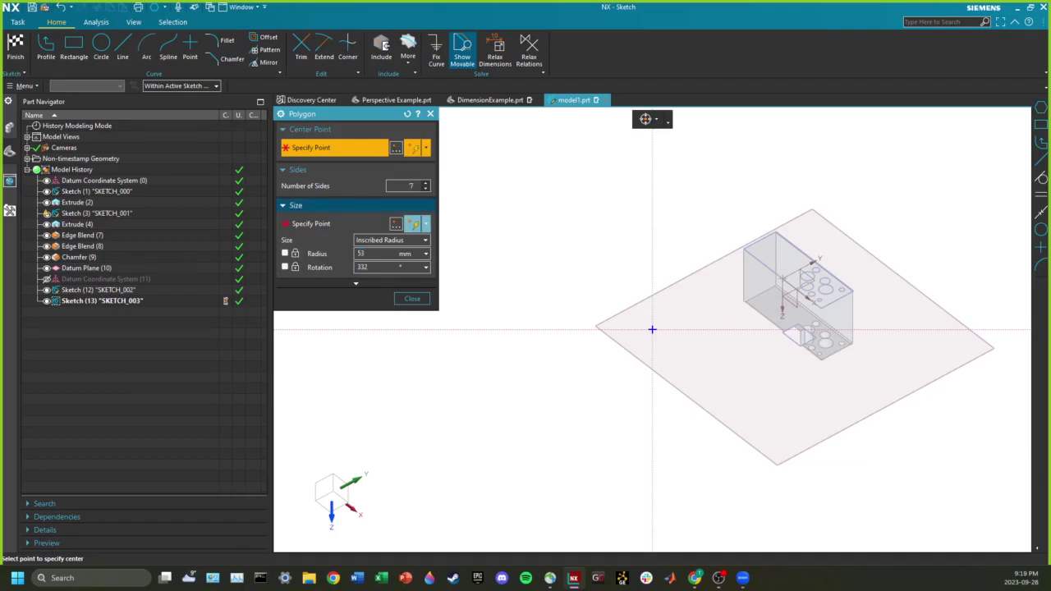
pyautogui.write('8')
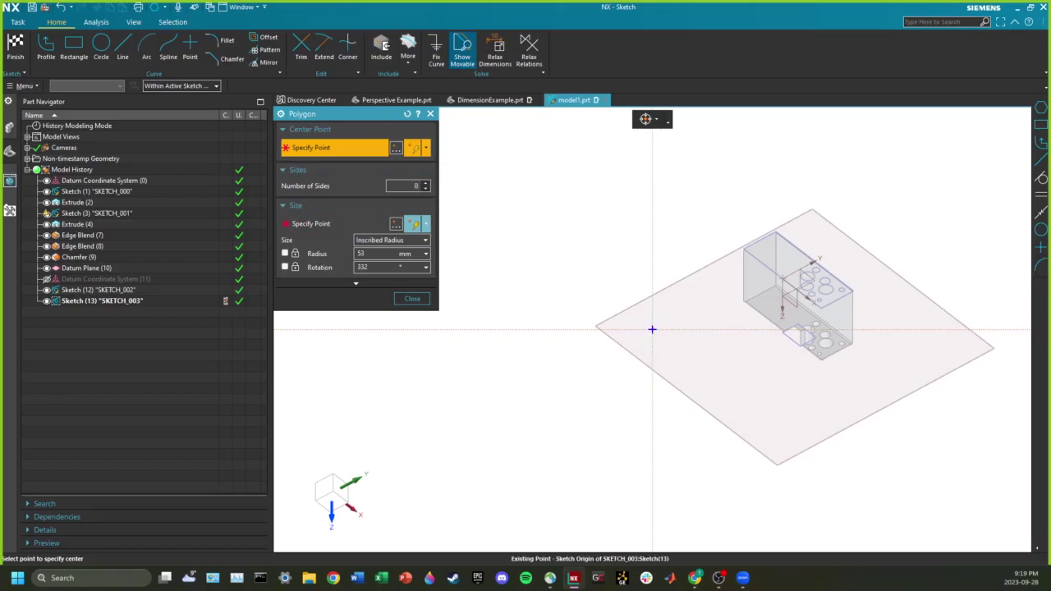
pyautogui.click(652, 329)
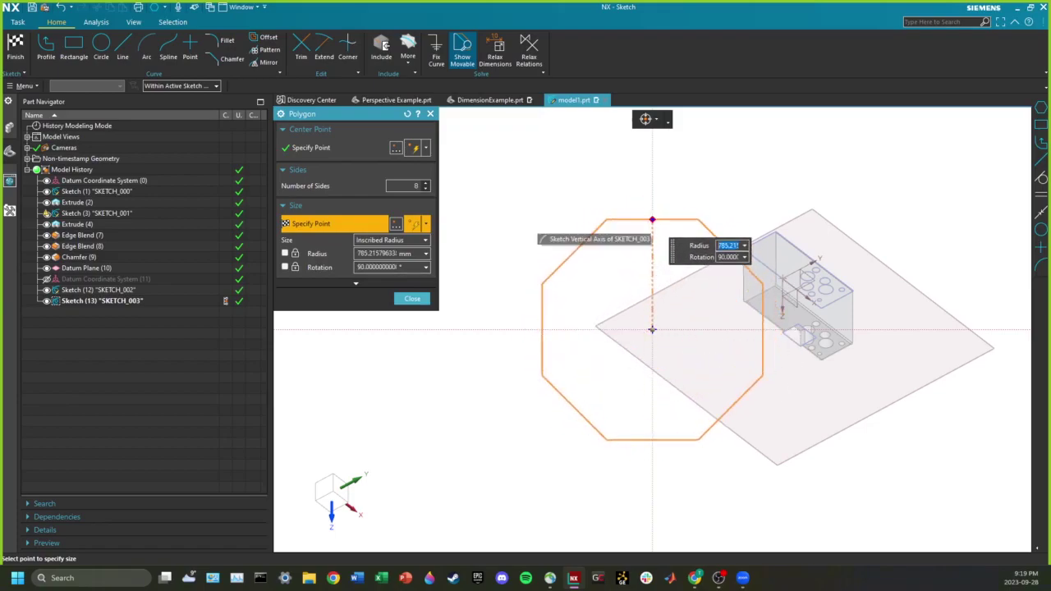
pyautogui.click(651, 220)
pyautogui.scroll(-2, 652, 329)
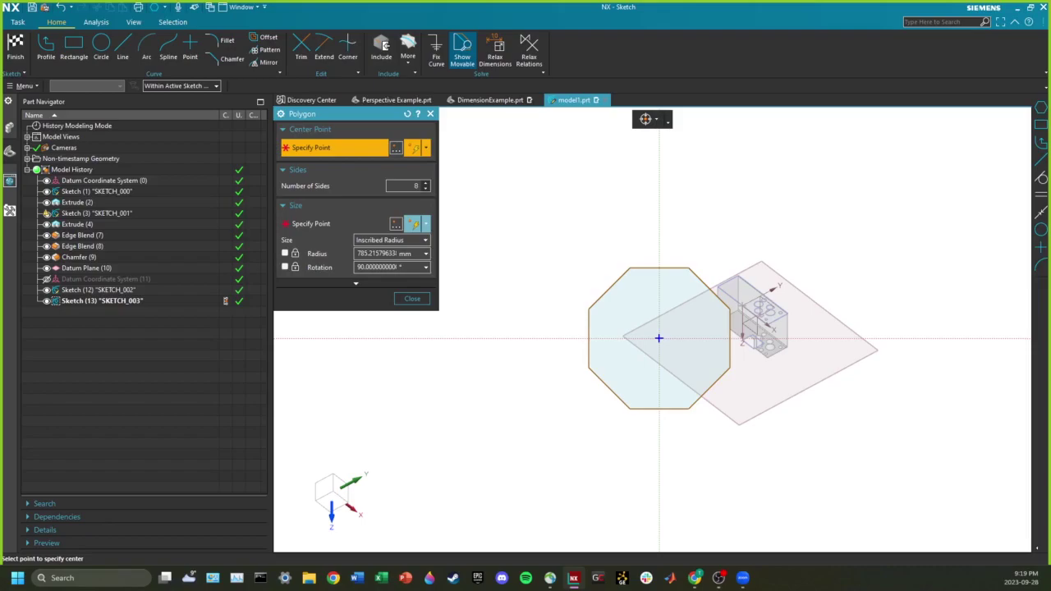
# Draw a 12-sided polygon centred on the vertical axis above the octagon, with inscribed radius about 700 mm and rotation about 147°.
pyautogui.scroll(-2, 658, 337)
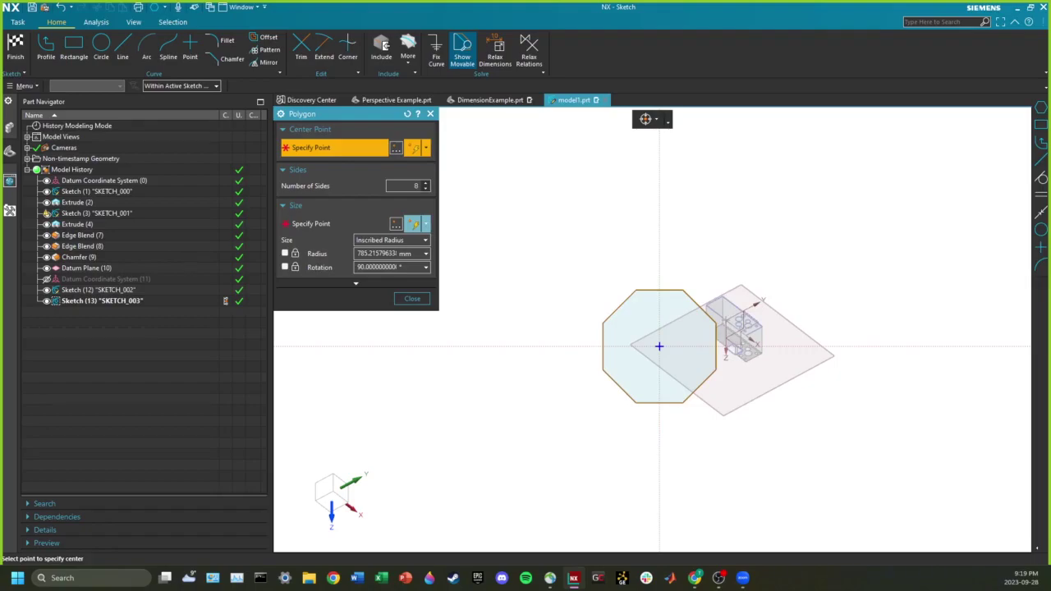
pyautogui.doubleClick(417, 186)
pyautogui.write('12')
pyautogui.press('Tab')
pyautogui.click(659, 224)
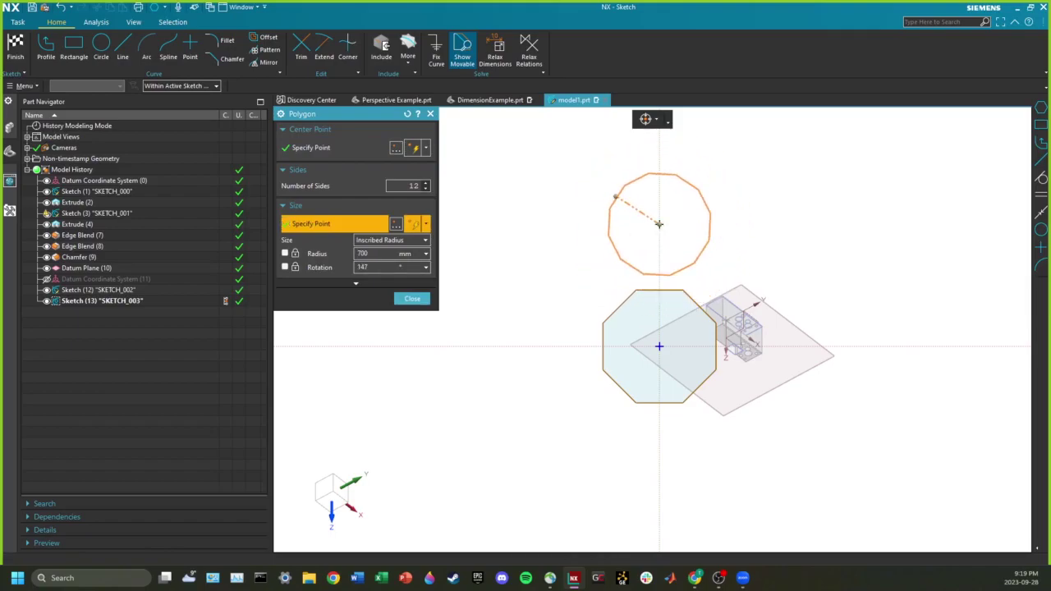
pyautogui.click(618, 197)
# Draw a 3-sided polygon to the upper right of the 12-sided polygon, with inscribed radius about 750 mm and rotation about 2°.
pyautogui.doubleClick(413, 186)
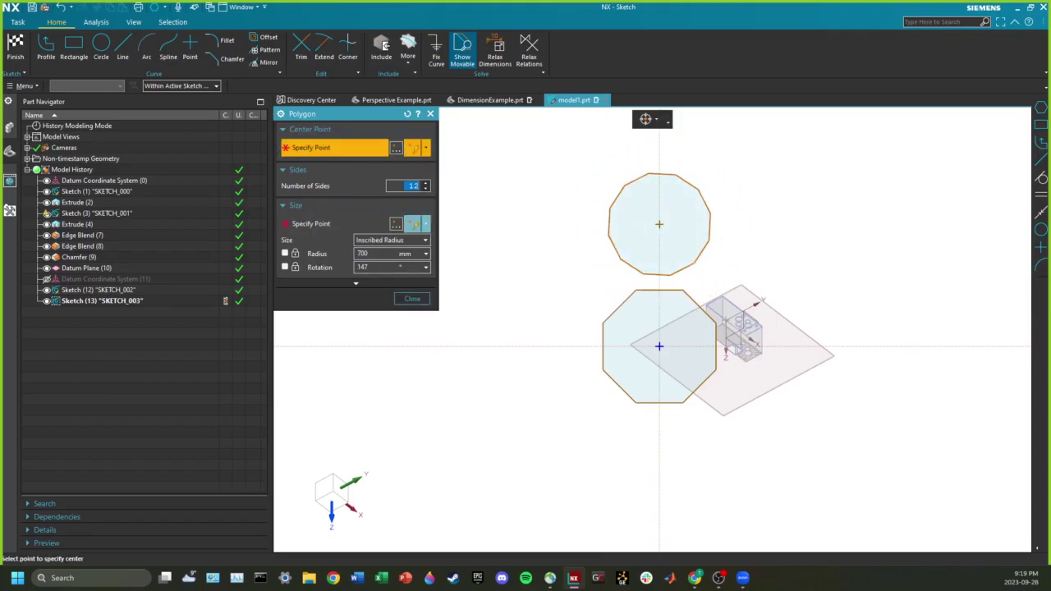
pyautogui.write('3')
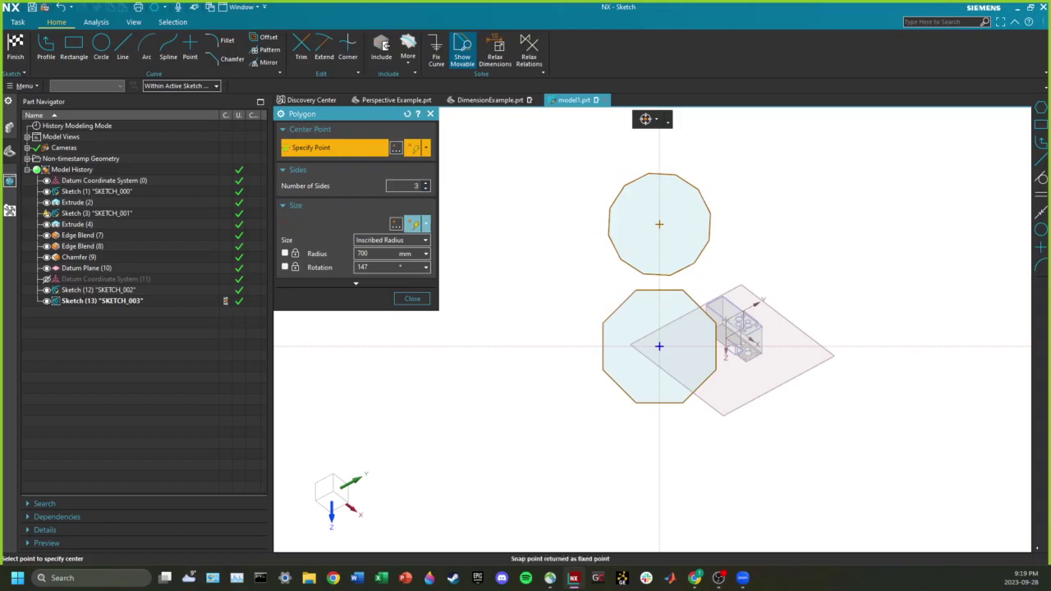
pyautogui.click(859, 188)
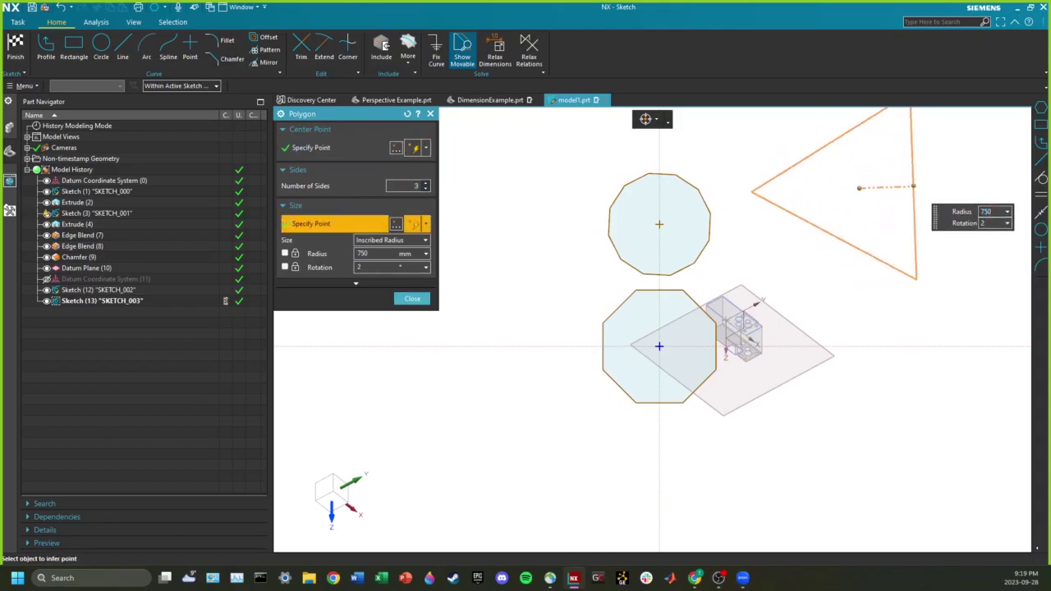
pyautogui.click(914, 187)
pyautogui.scroll(-2, 895, 281)
pyautogui.scroll(1, 882, 203)
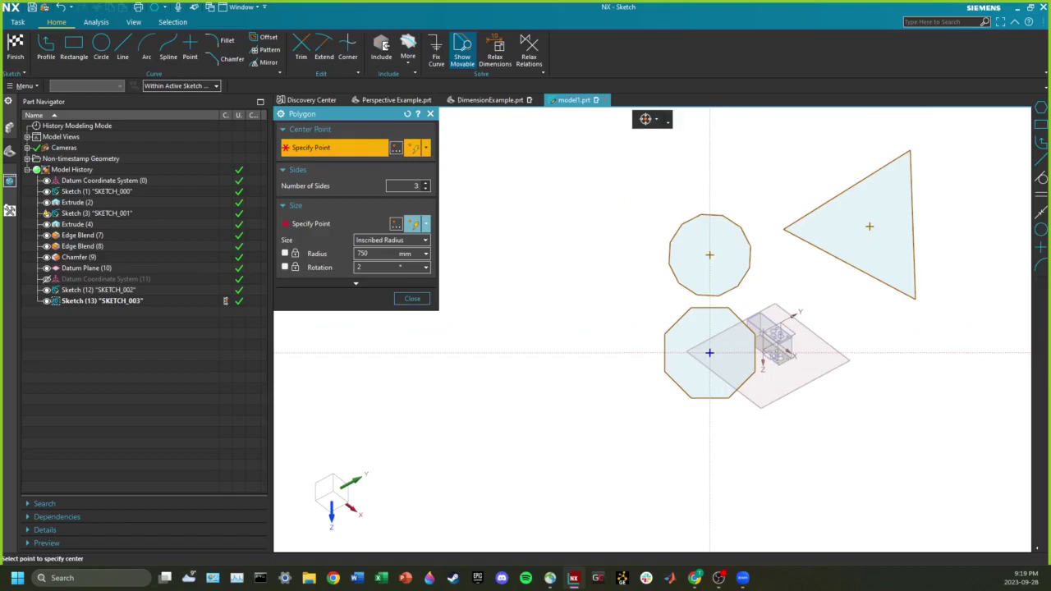
# Draw a two-point rectangle from the 12-sided polygon's centre to a corner above and left of it, overlapping the polygon.
pyautogui.press('r')
pyautogui.click(571, 174)
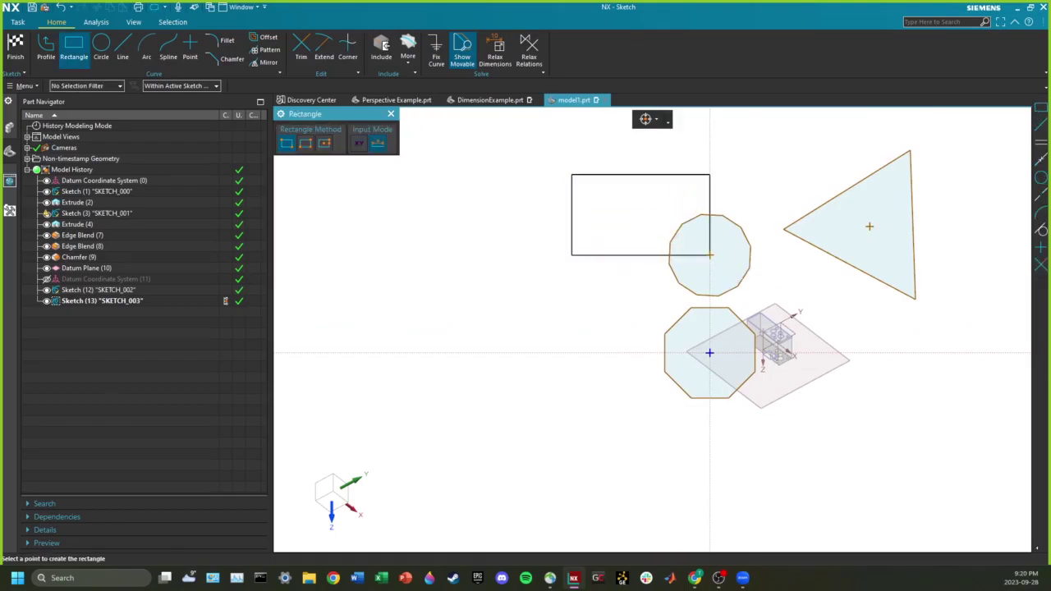
pyautogui.click(572, 174)
pyautogui.press('Escape')
pyautogui.scroll(2, 682, 164)
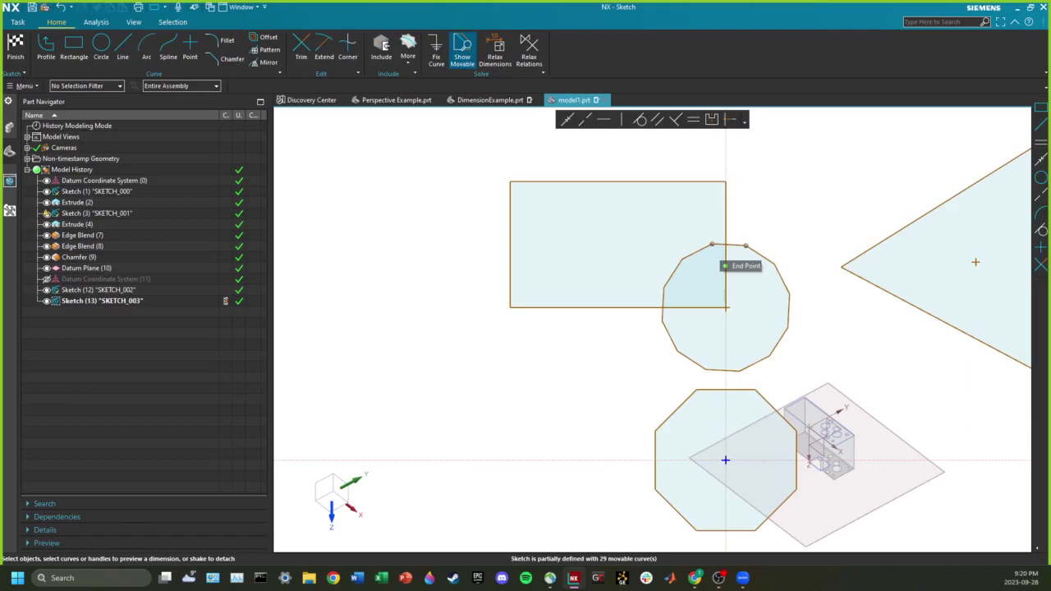
# Delete the 12-sided polygon's leftmost side, accept the loss of its polygon relation, and undo the deletion.
pyautogui.click(662, 306)
pyautogui.press('Delete')
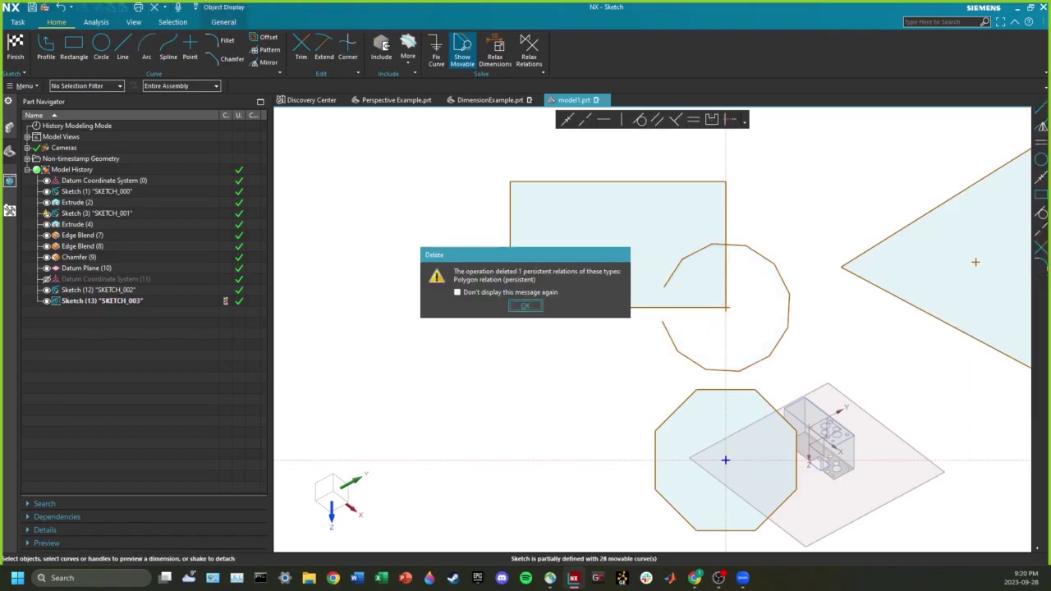
pyautogui.click(525, 306)
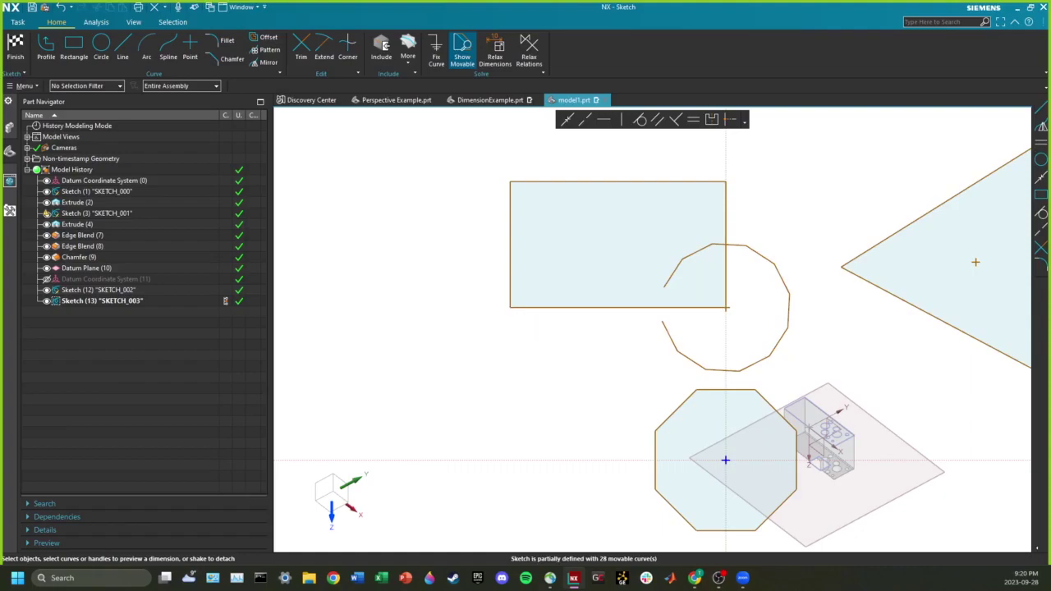
pyautogui.hotkey('ctrl', 'z')
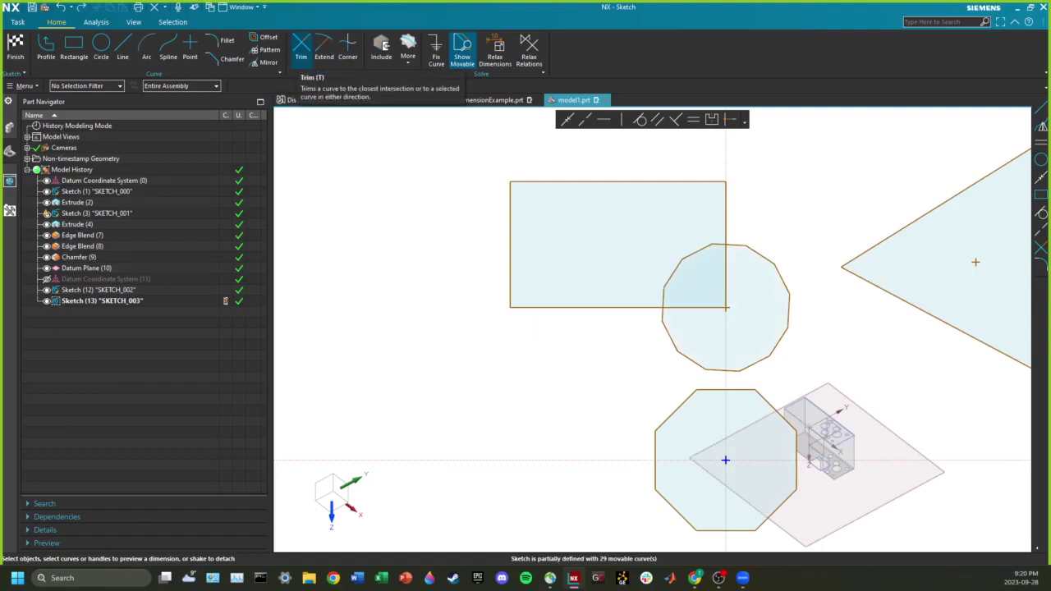
# Trim away the 12-sided polygon's segments that lie inside the rectangle, accepting the removal of its polygon relation.
pyautogui.click(301, 50)
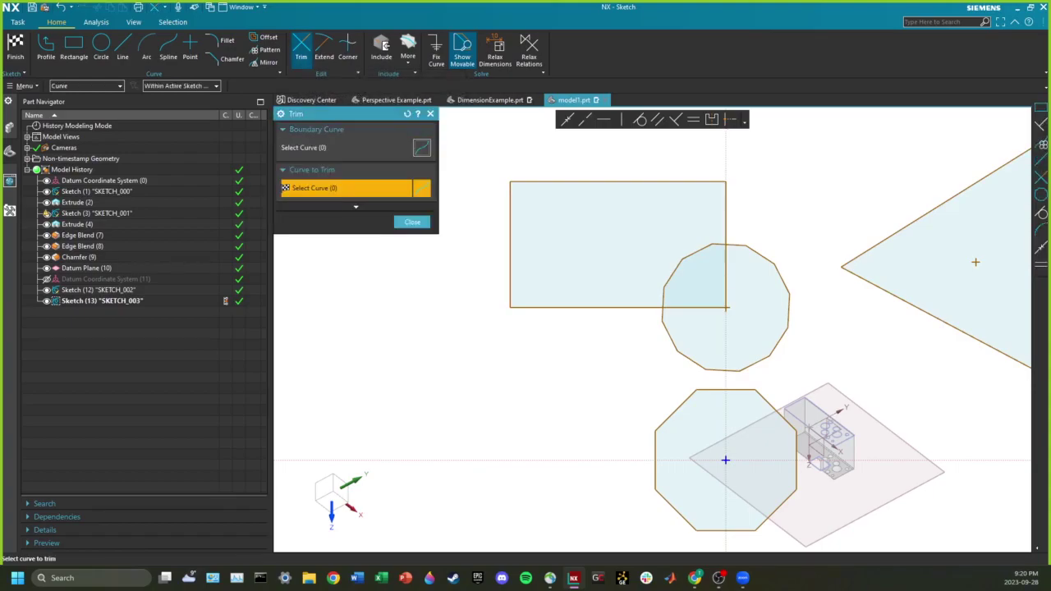
pyautogui.moveTo(635, 250)
pyautogui.mouseDown()
pyautogui.moveTo(662, 241)
pyautogui.moveTo(603, 217)
pyautogui.moveTo(590, 272)
pyautogui.moveTo(568, 243)
pyautogui.moveTo(608, 215)
pyautogui.moveTo(691, 276)
pyautogui.mouseUp()
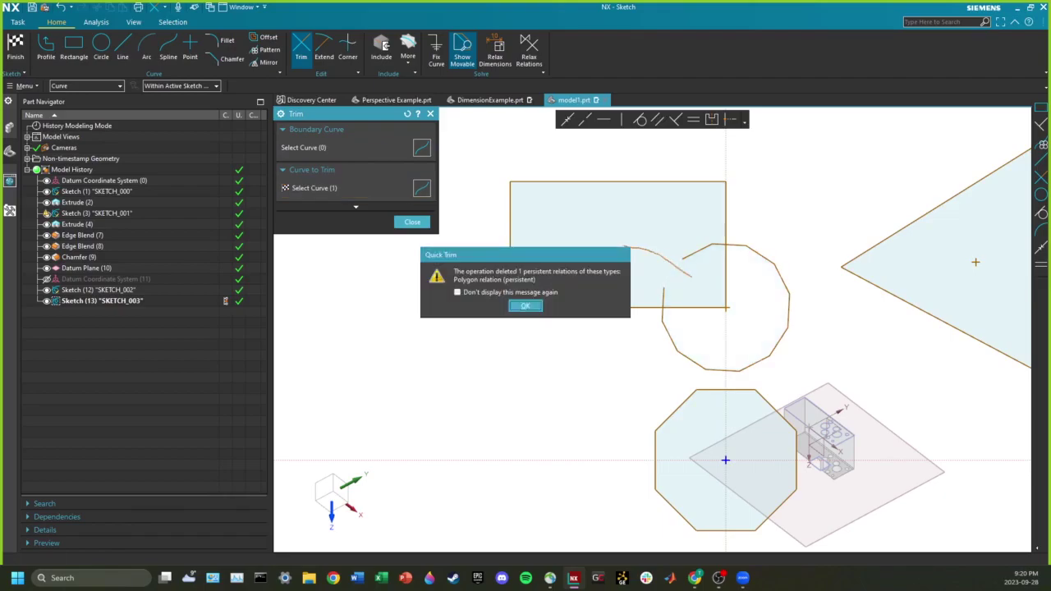
pyautogui.click(526, 306)
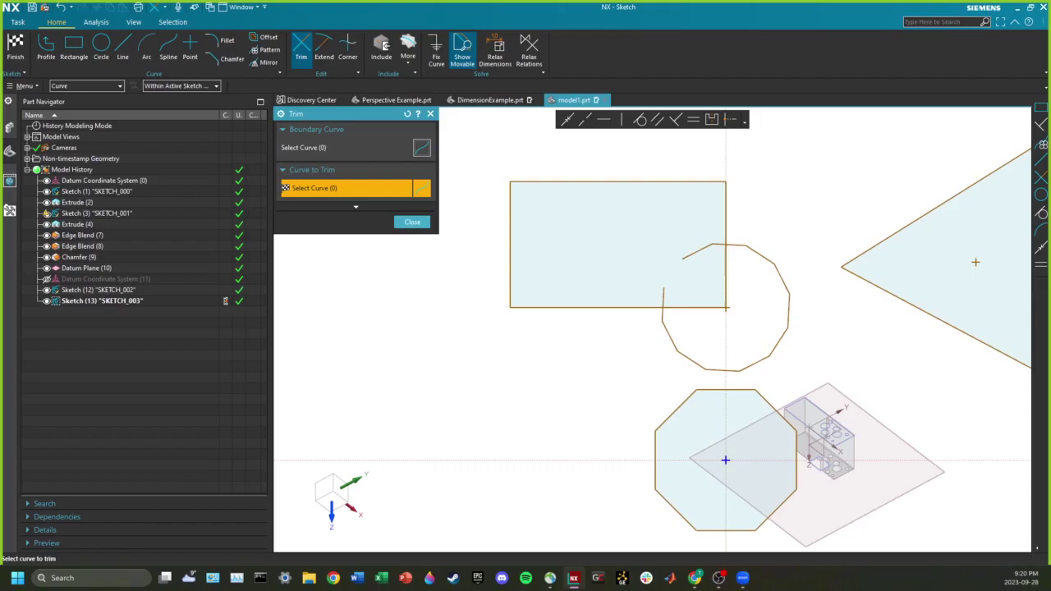
pyautogui.moveTo(619, 268)
pyautogui.mouseDown()
pyautogui.moveTo(644, 289)
pyautogui.moveTo(682, 294)
pyautogui.moveTo(714, 231)
pyautogui.moveTo(686, 247)
pyautogui.moveTo(700, 273)
pyautogui.moveTo(709, 240)
pyautogui.moveTo(673, 270)
pyautogui.mouseUp()
pyautogui.scroll(2, 726, 308)
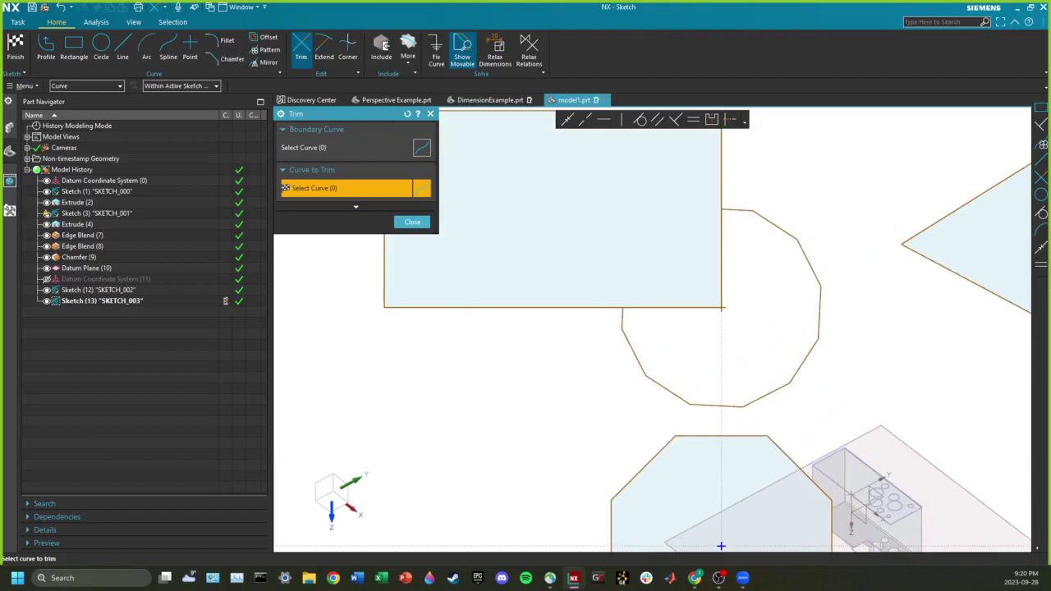
pyautogui.scroll(-3, 721, 546)
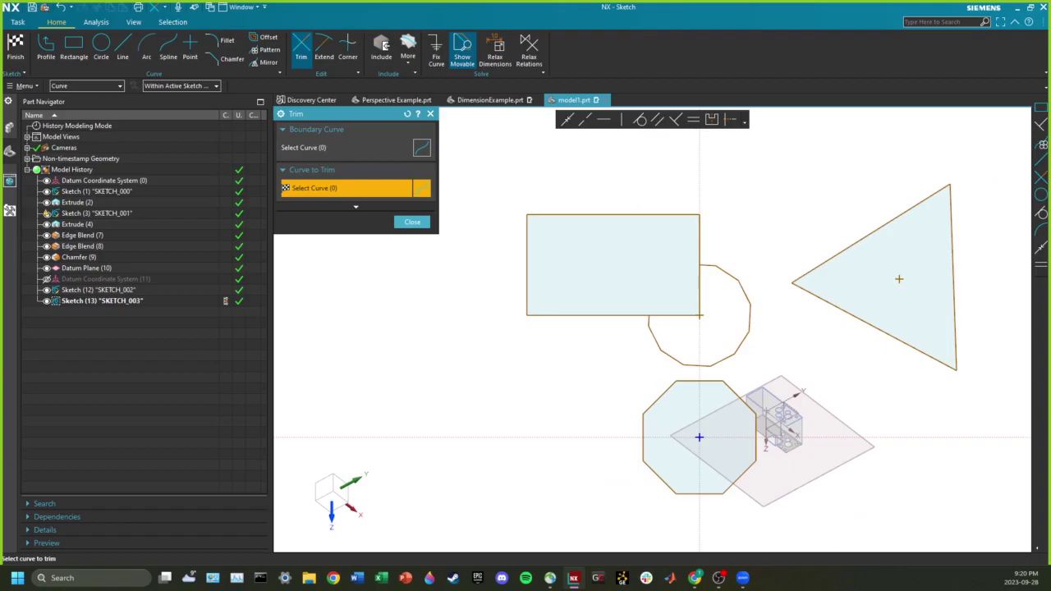
# Trim the rectangle's two edge portions inside the 12-sided polygon to form one combined outline, and finish the sketch.
pyautogui.scroll(-1, 653, 299)
pyautogui.scroll(2, 653, 299)
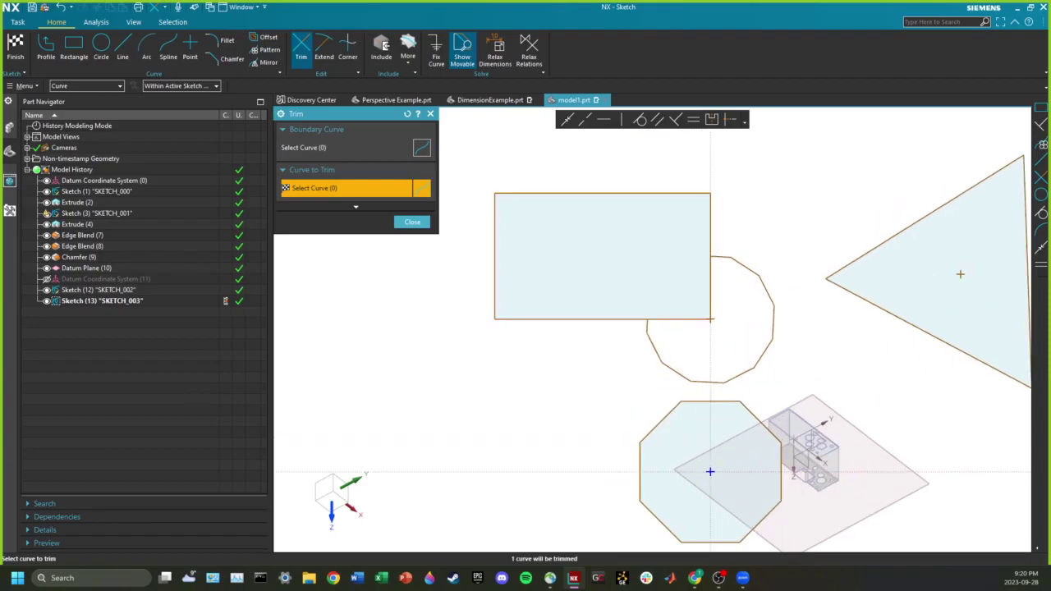
pyautogui.moveTo(562, 261)
pyautogui.mouseDown()
pyautogui.moveTo(606, 264)
pyautogui.moveTo(663, 328)
pyautogui.moveTo(721, 335)
pyautogui.moveTo(695, 286)
pyautogui.mouseUp()
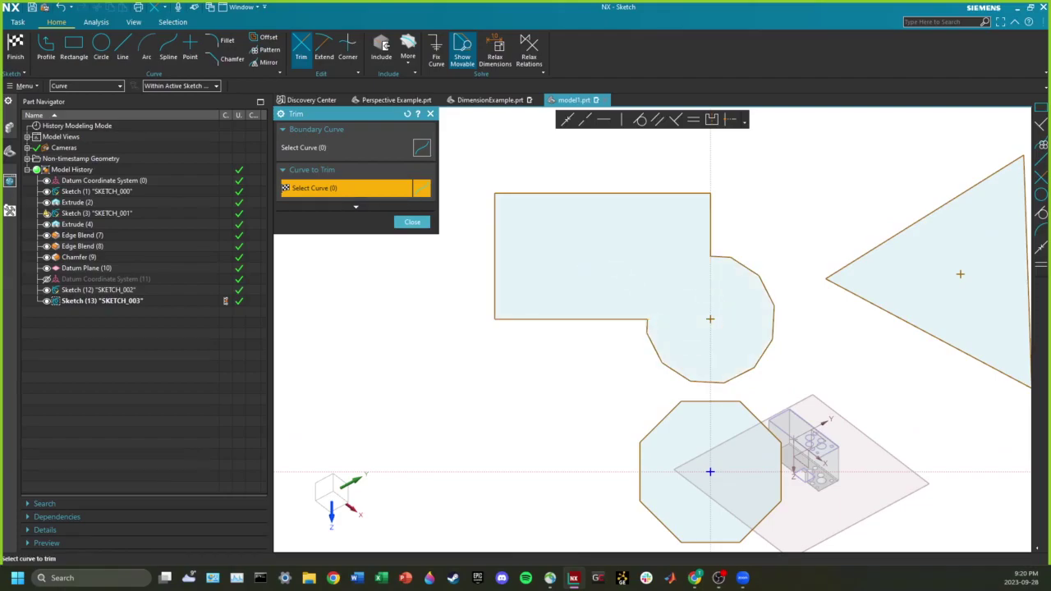
pyautogui.scroll(-4, 676, 289)
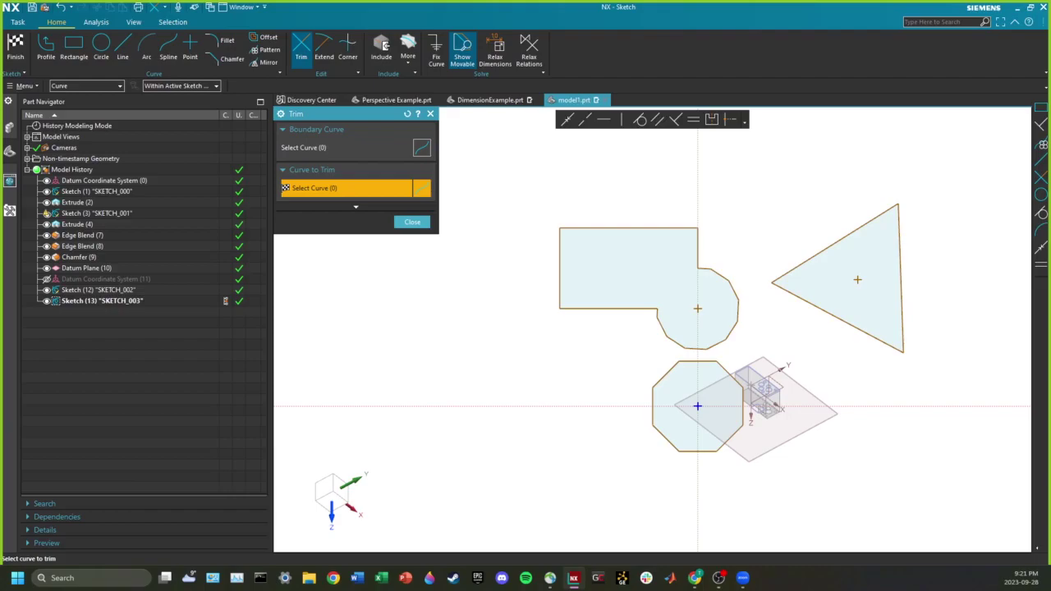
pyautogui.click(412, 222)
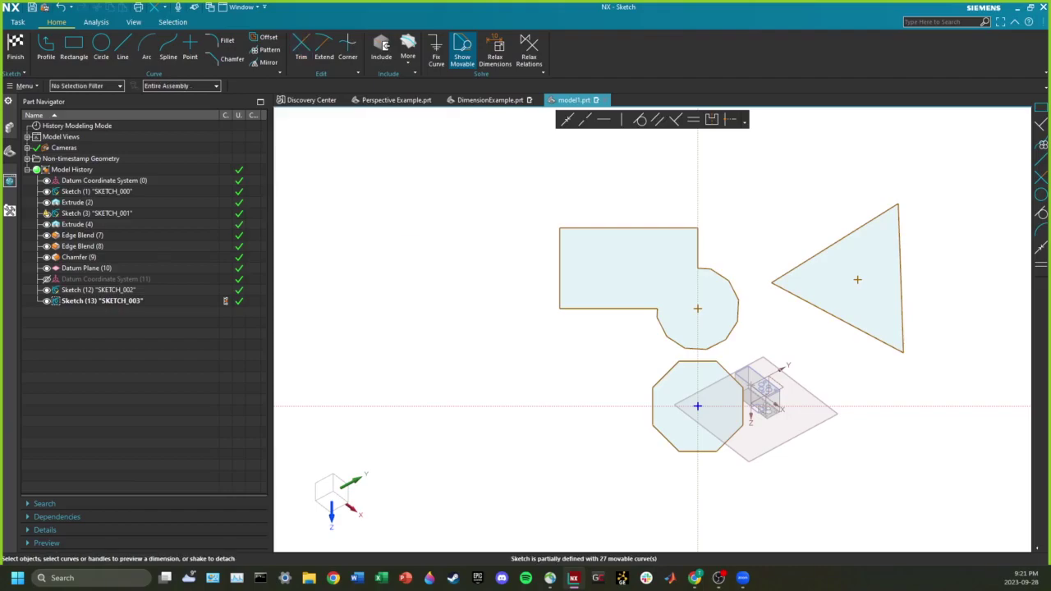
pyautogui.hotkey('ctrl', 'q')
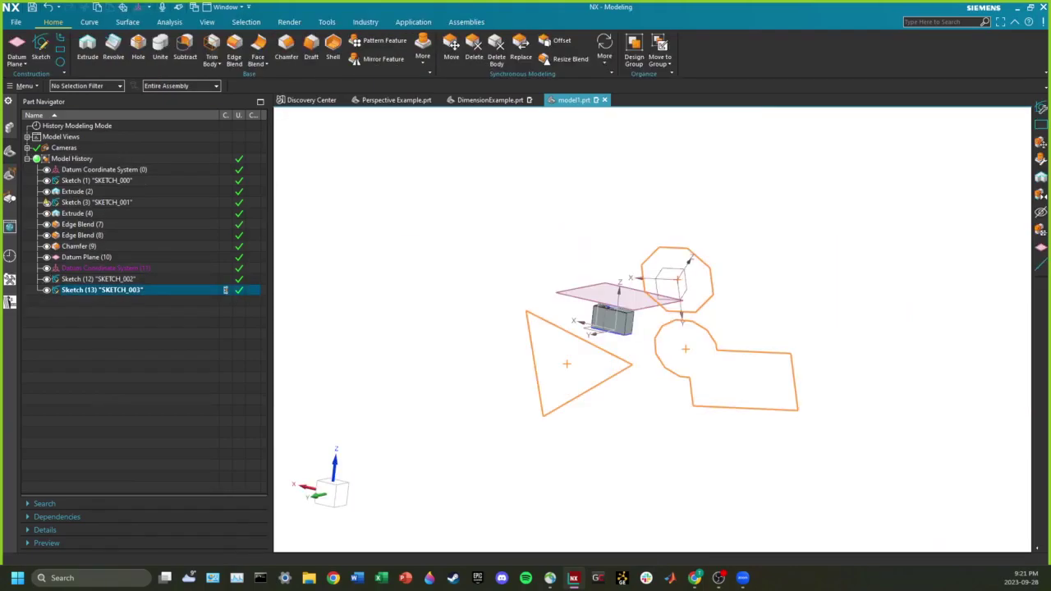